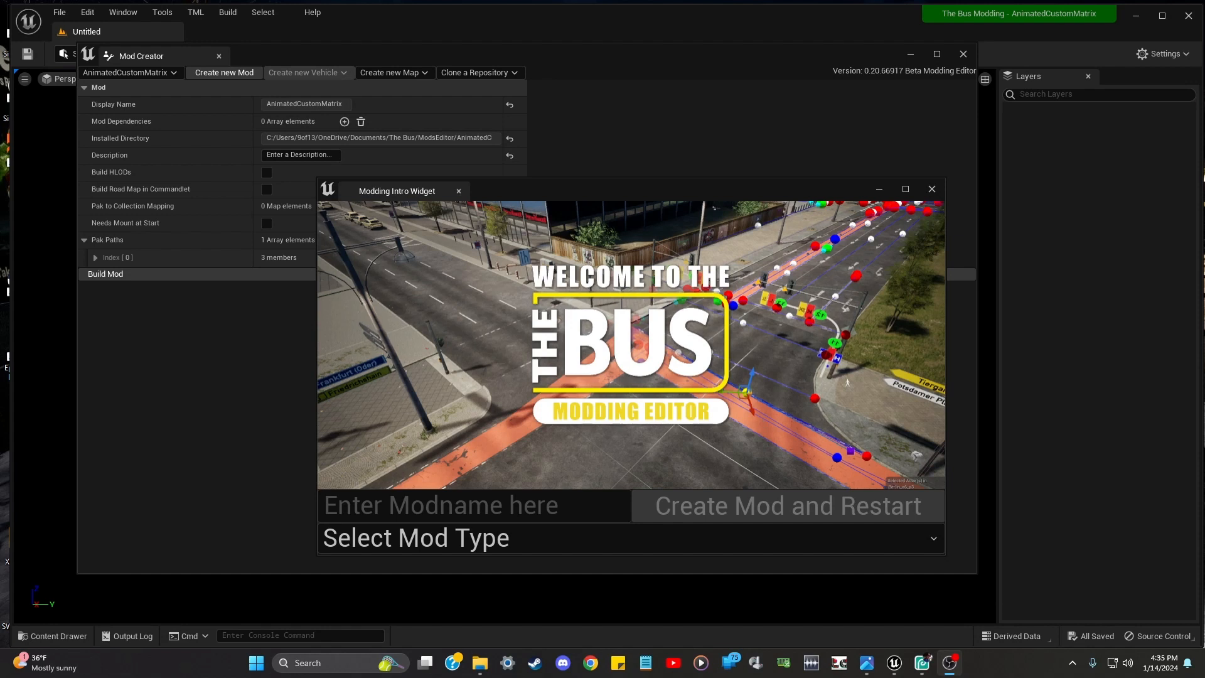
left_click(526, 504)
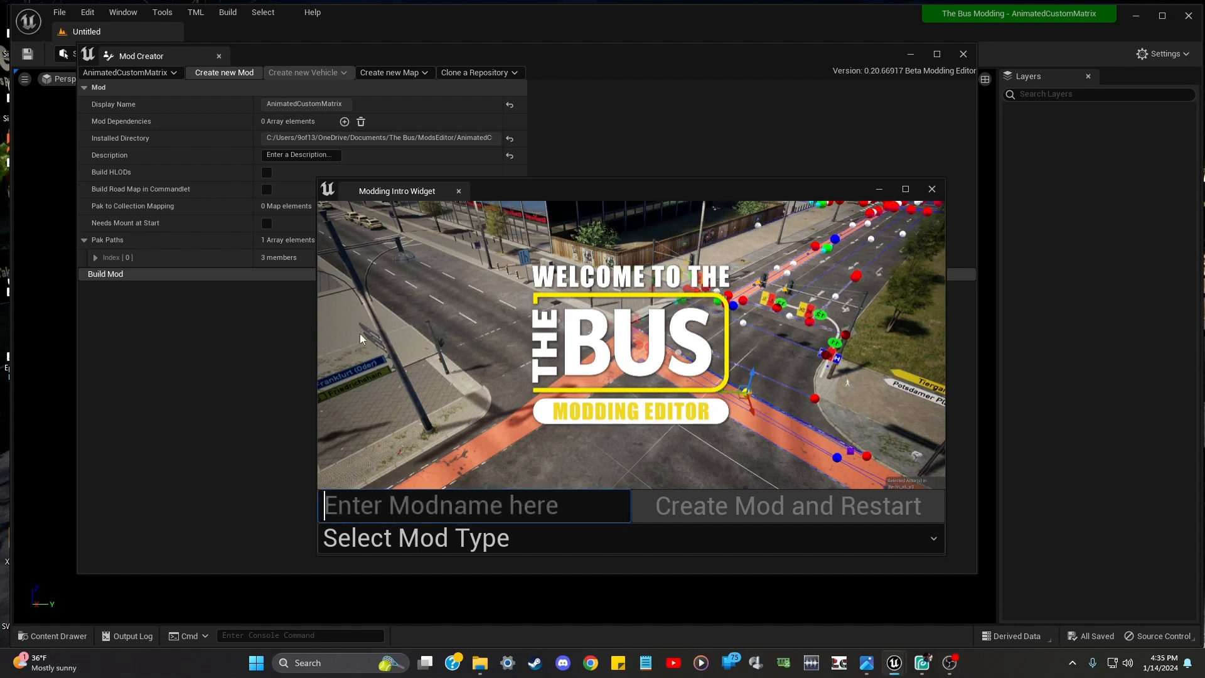
type("aGNDG")
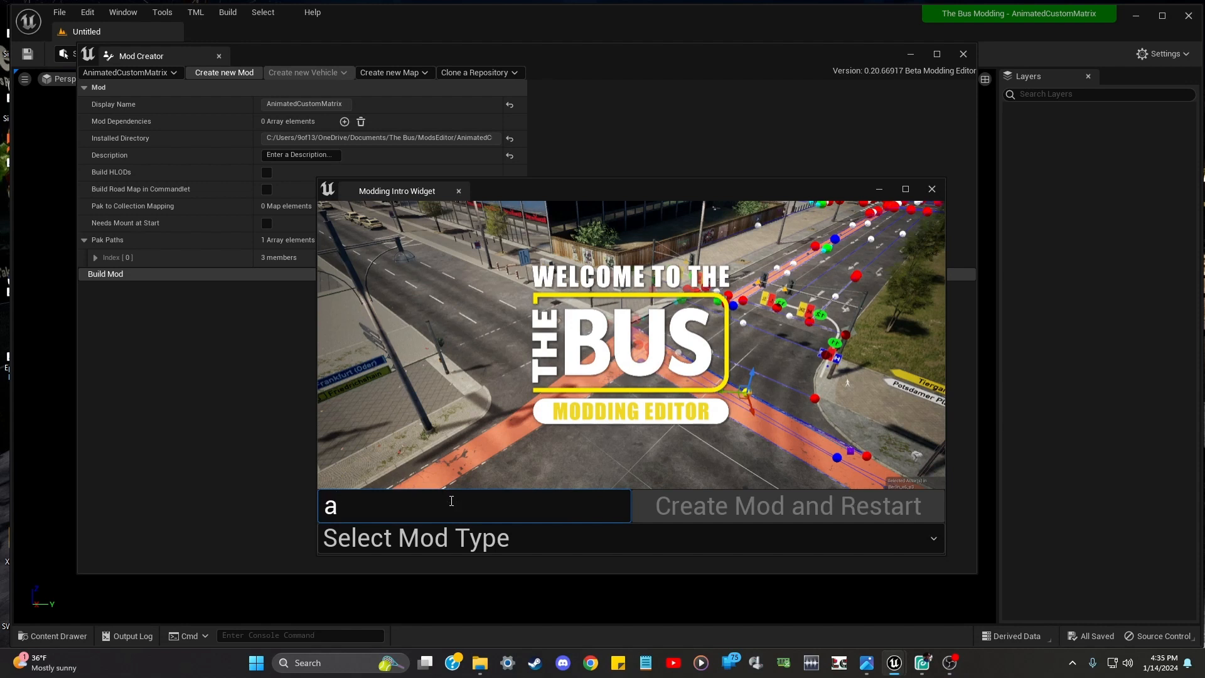
key("BackSpace")
key("BackSpace")
key("BackSpace")
key("BackSpace")
key("BackSpace")
left_click(929, 541)
left_click(611, 571)
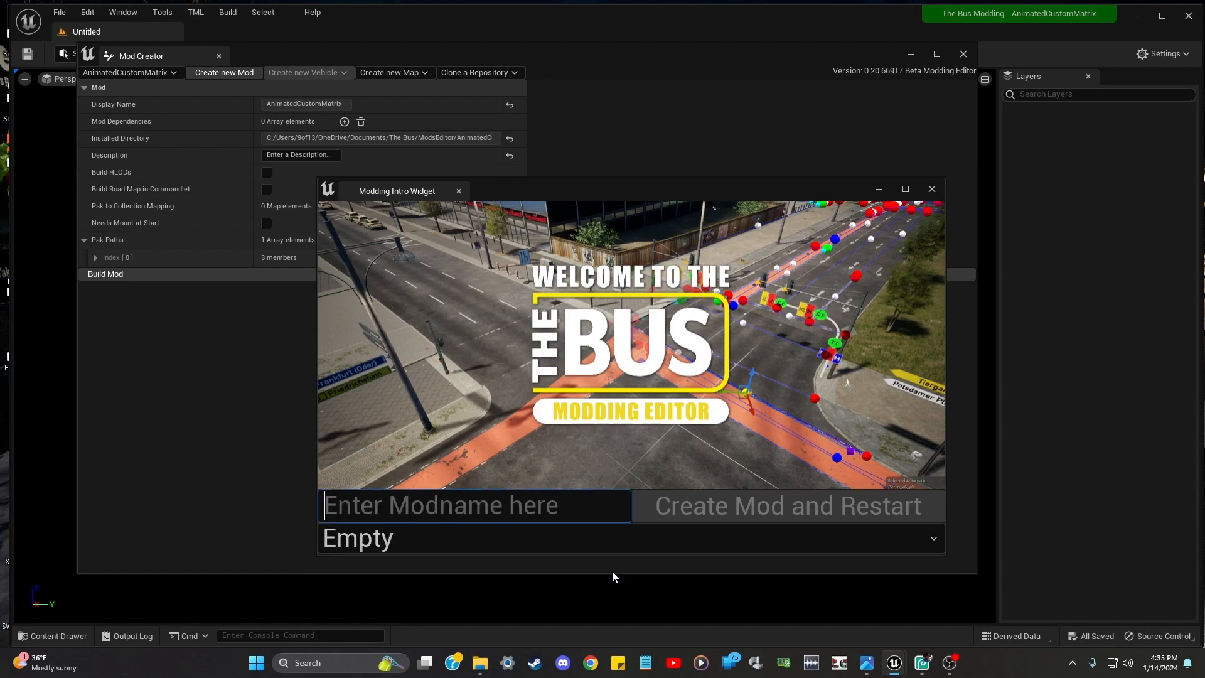
left_click(569, 505)
left_click(932, 189)
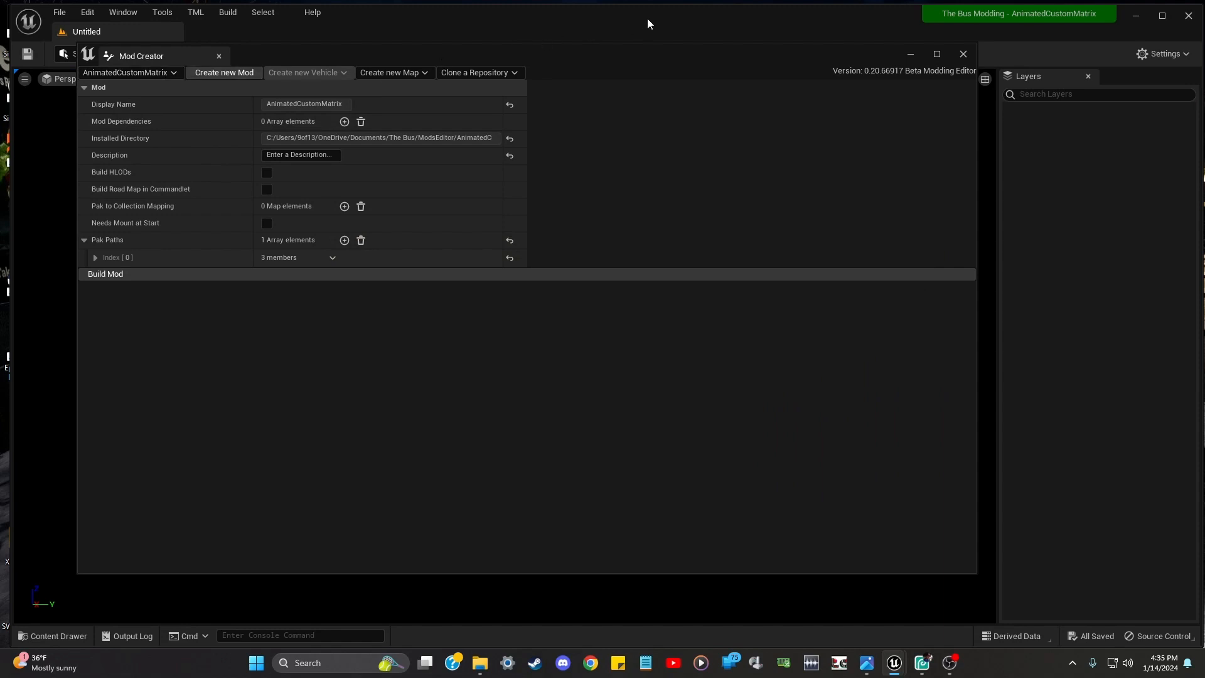
Switch to Photopea and create a new project 800 pixels wide and 128 pixels high
left_click_drag(852, 48, 1058, 128)
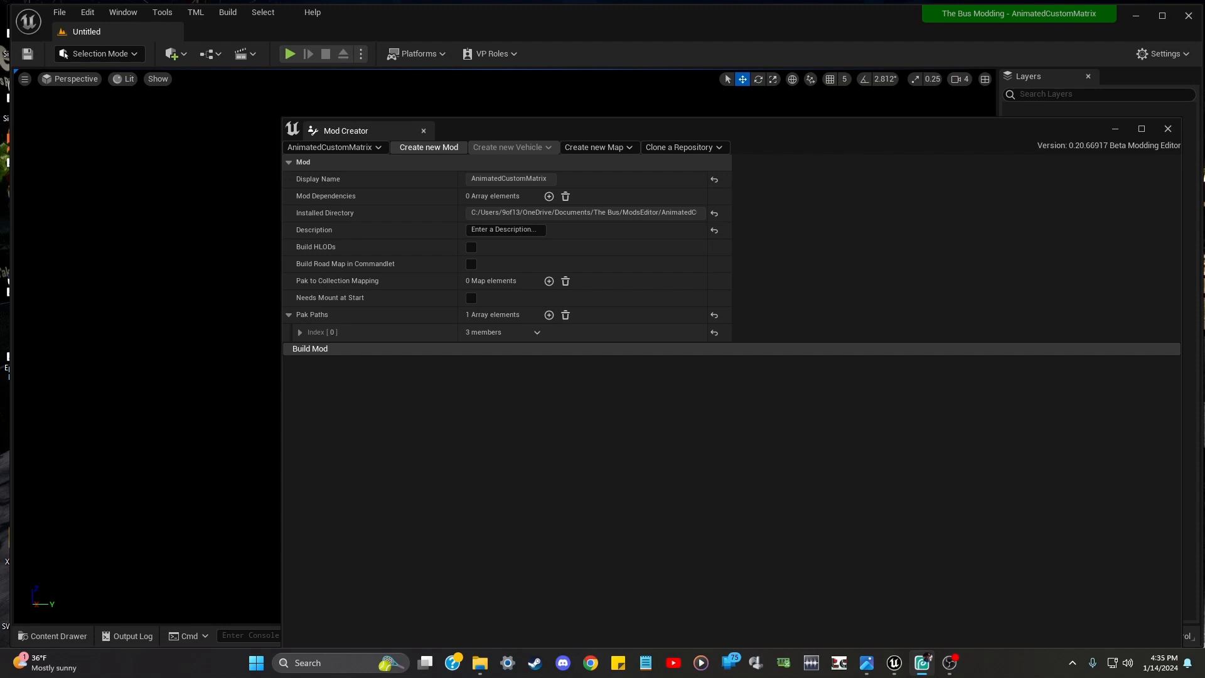
left_click_drag(1204, 84, 533, 12)
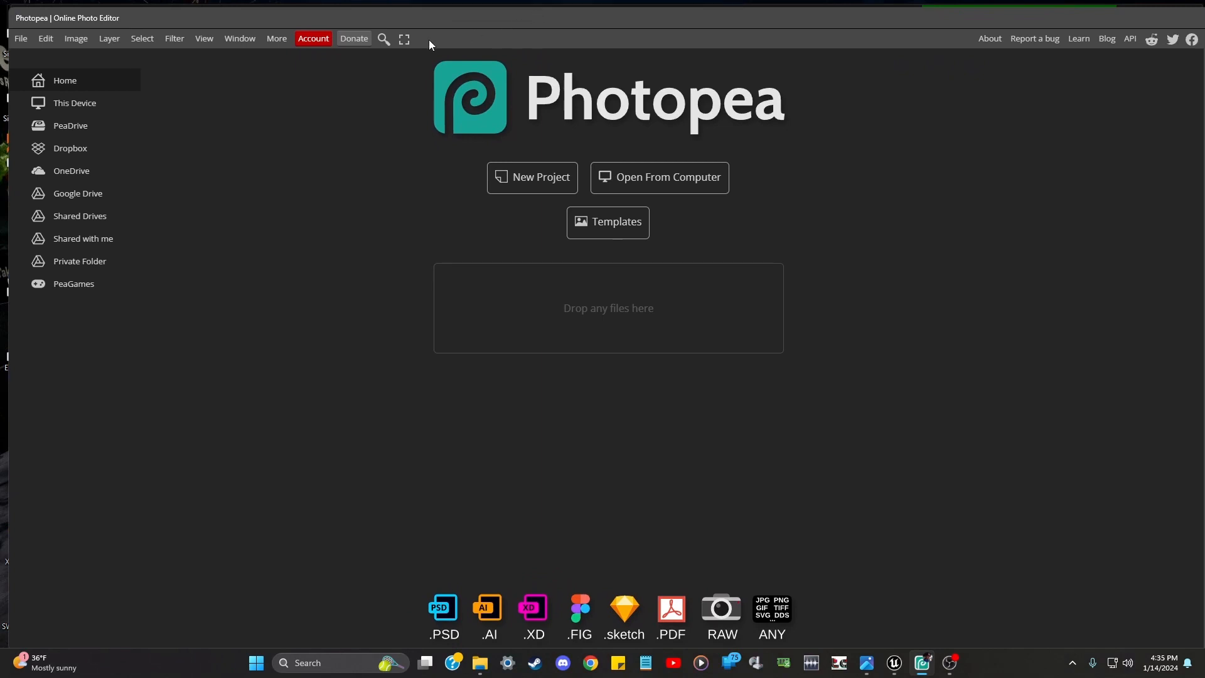
left_click(22, 39)
left_click(35, 58)
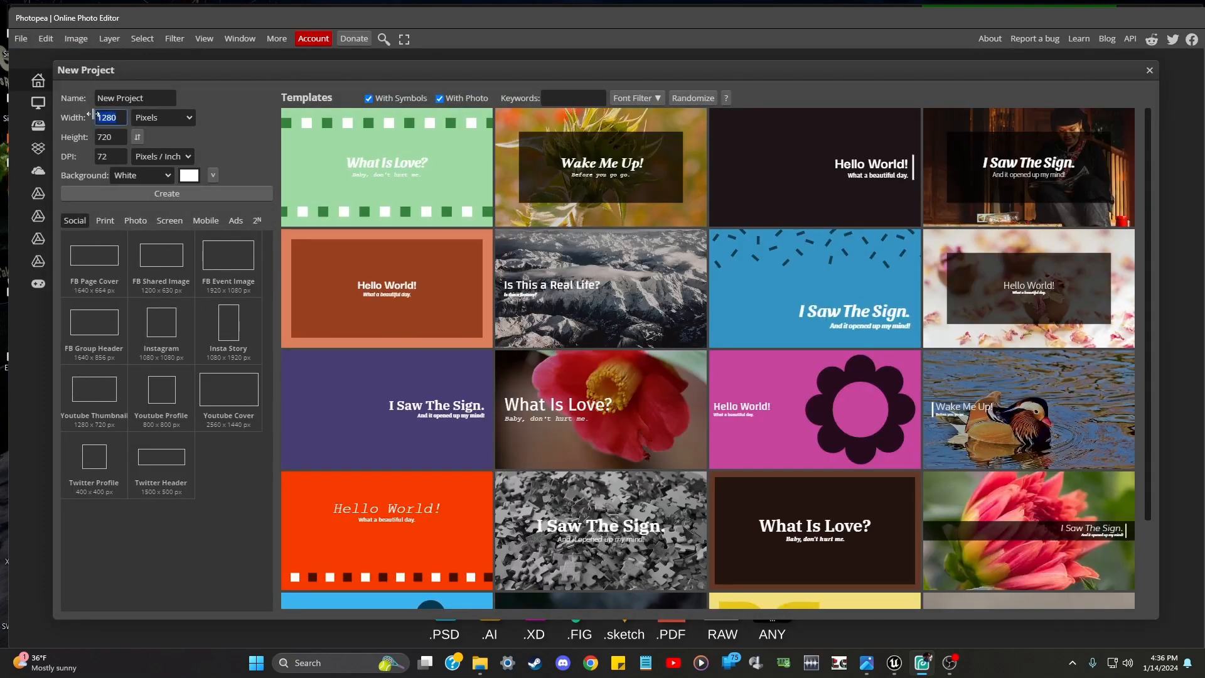
type("800")
left_click(112, 138)
key("BackSpace")
key("BackSpace")
key("BackSpace")
type("128")
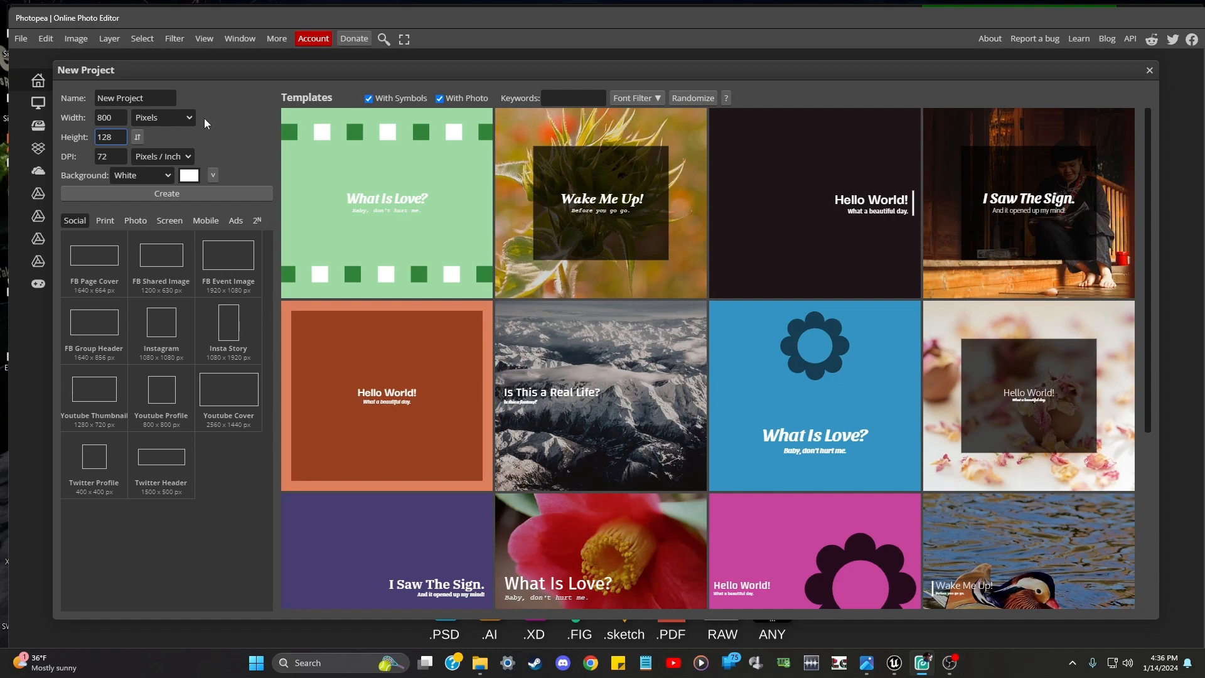
left_click(207, 196)
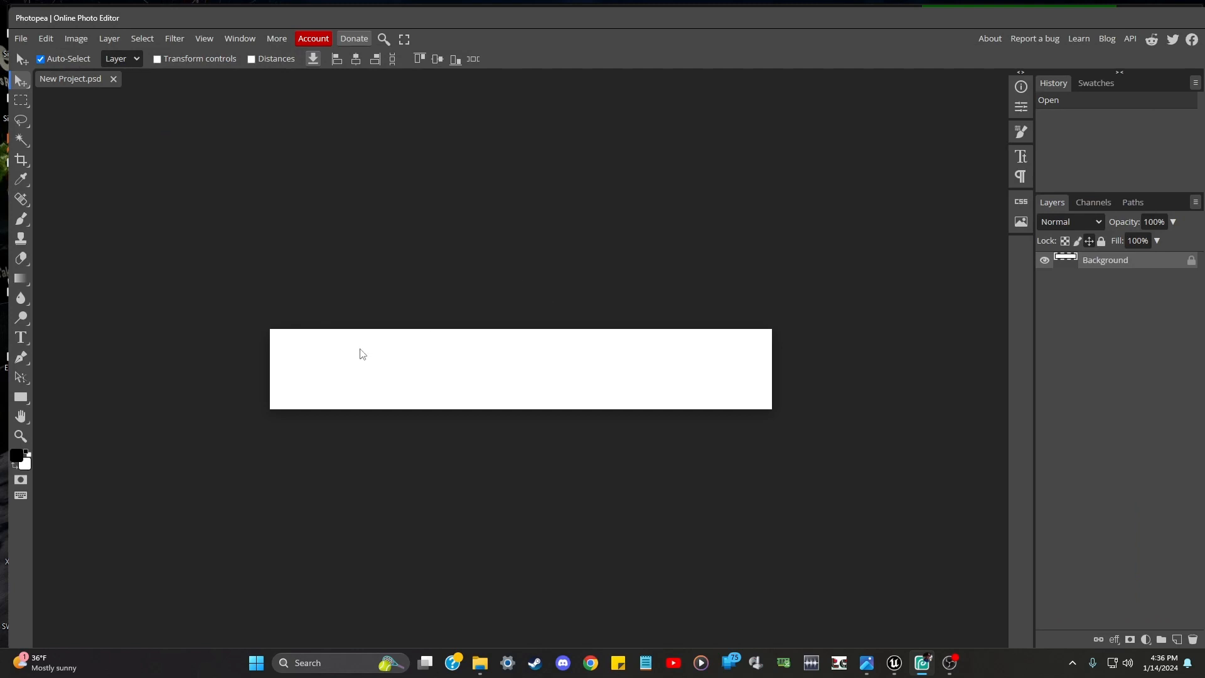
Create a second 800 × 128 pixel project with its background set to Transparent
left_click(20, 39)
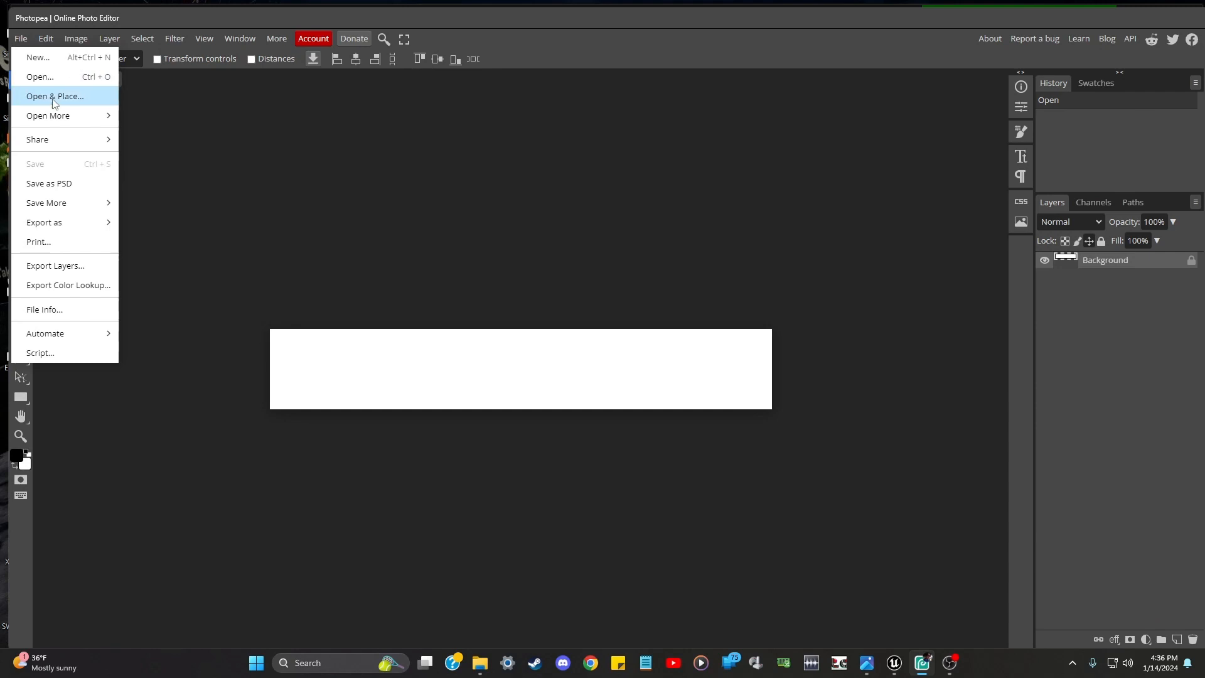
left_click(39, 57)
left_click(142, 175)
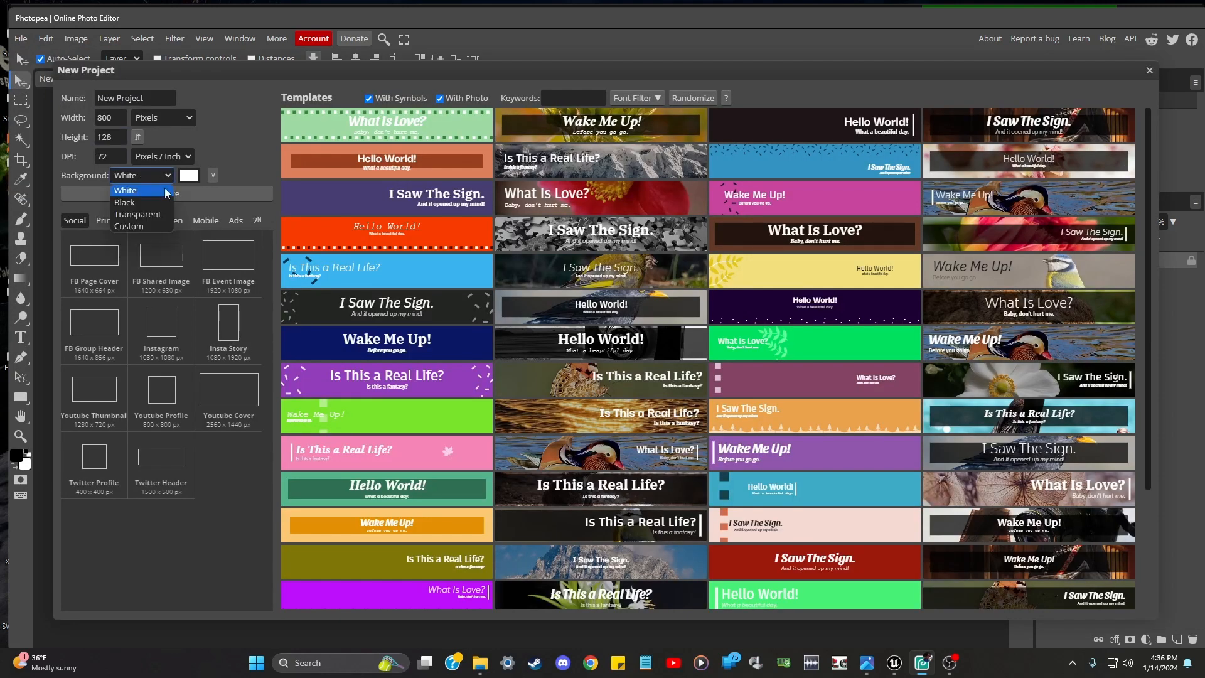
left_click(161, 210)
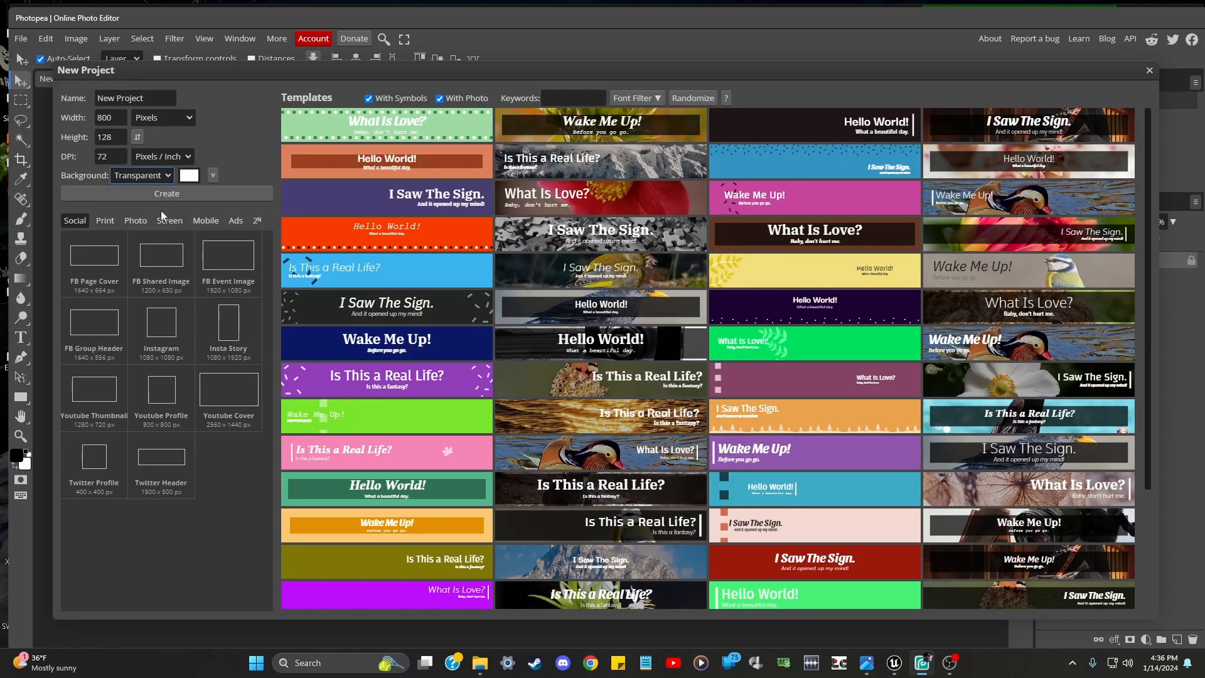
left_click_drag(298, 66, 281, 85)
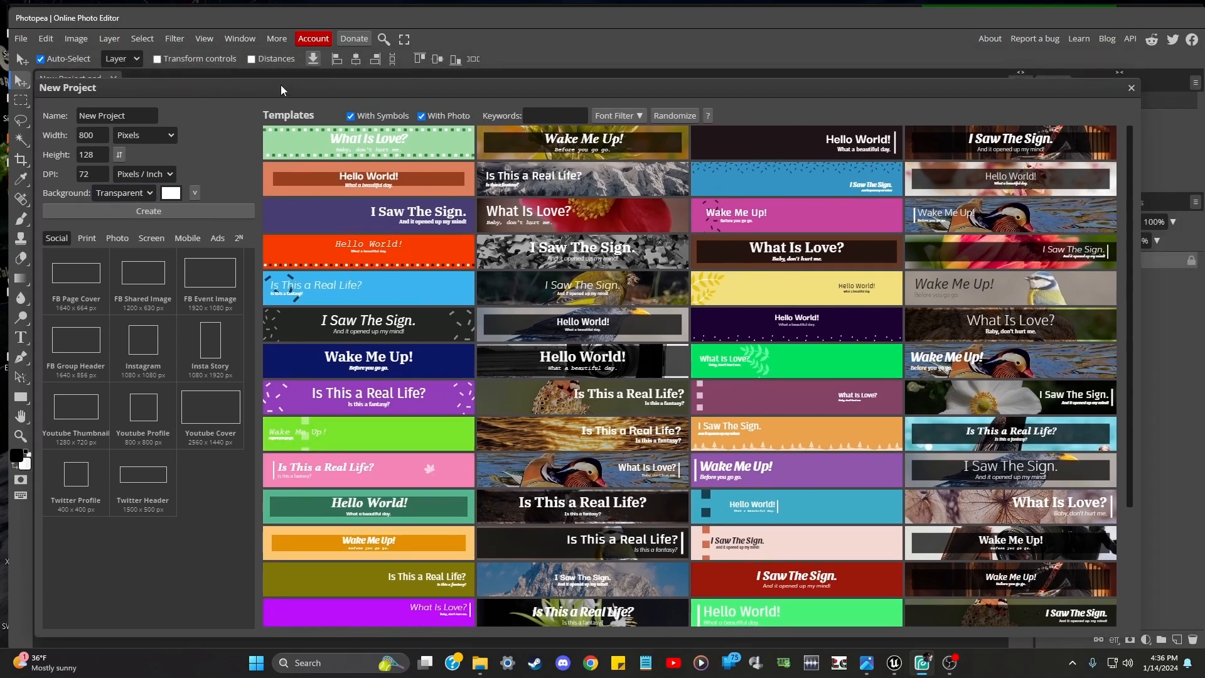
left_click(210, 211)
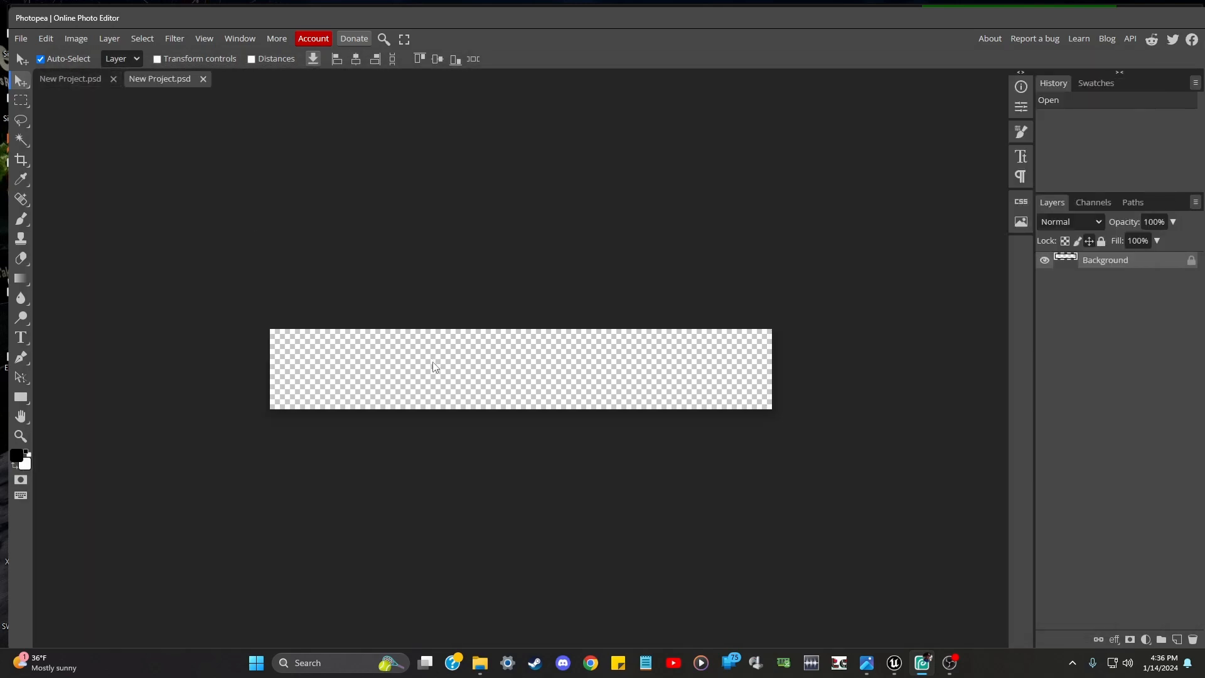
In the project with the white background, clear the whole canvas and remove the selection
left_click(84, 78)
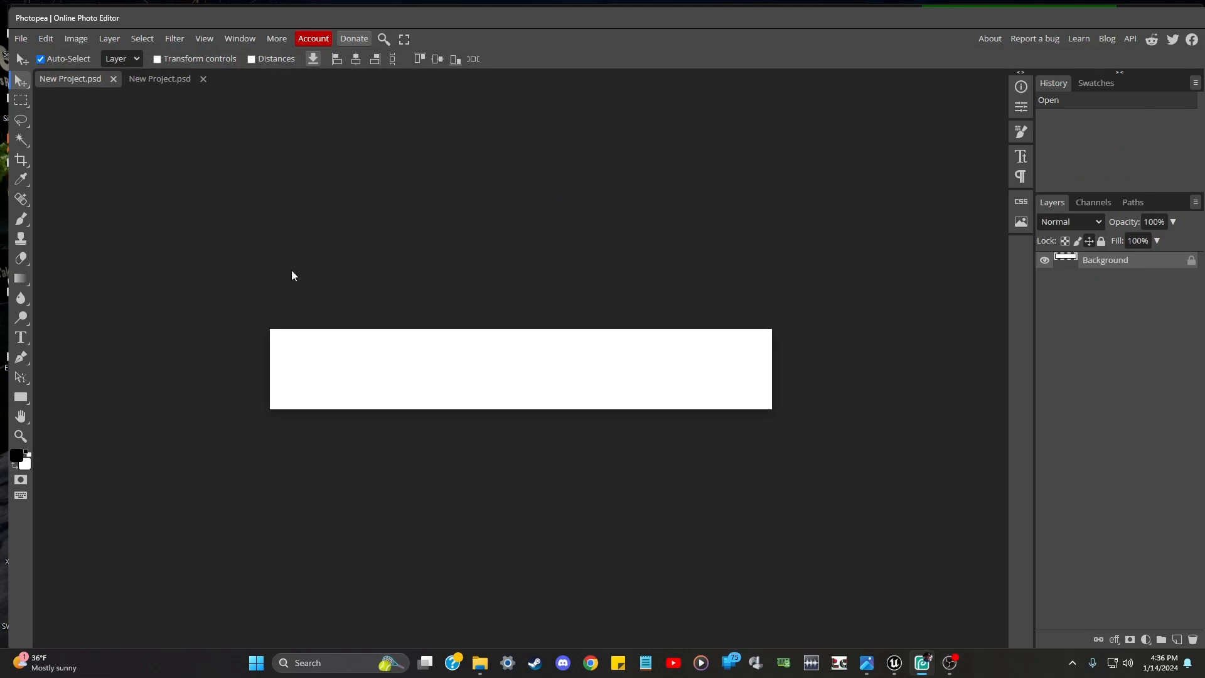
key("ctrl+a")
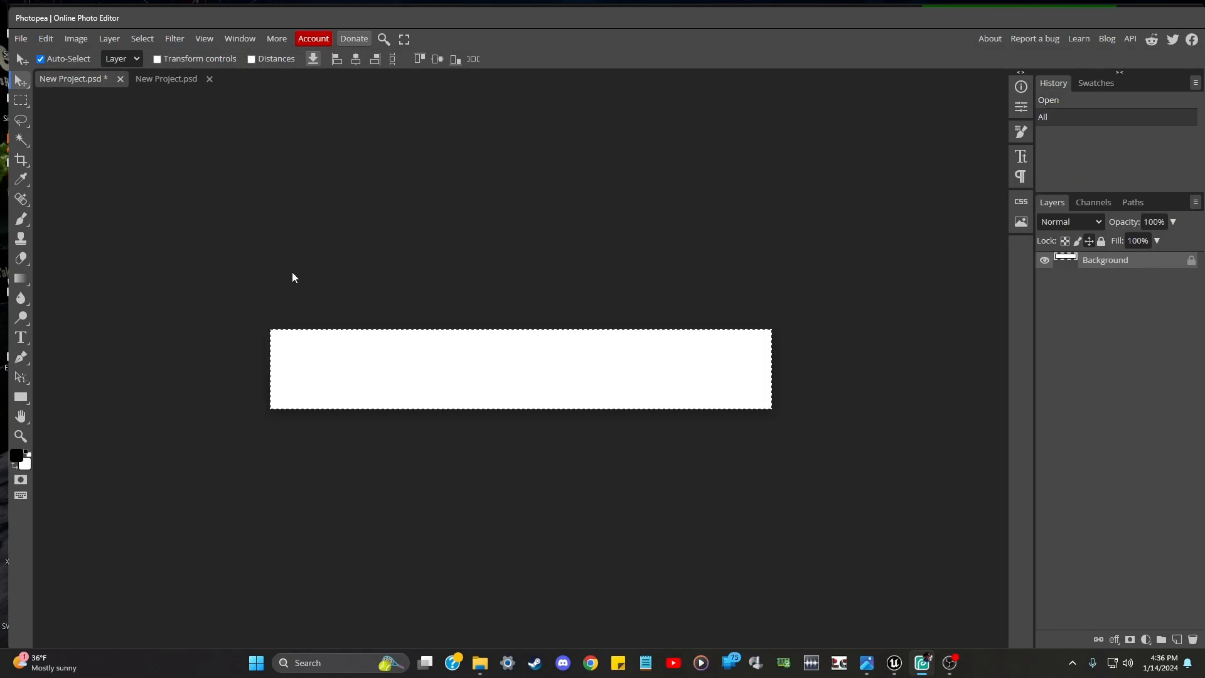
key("Delete")
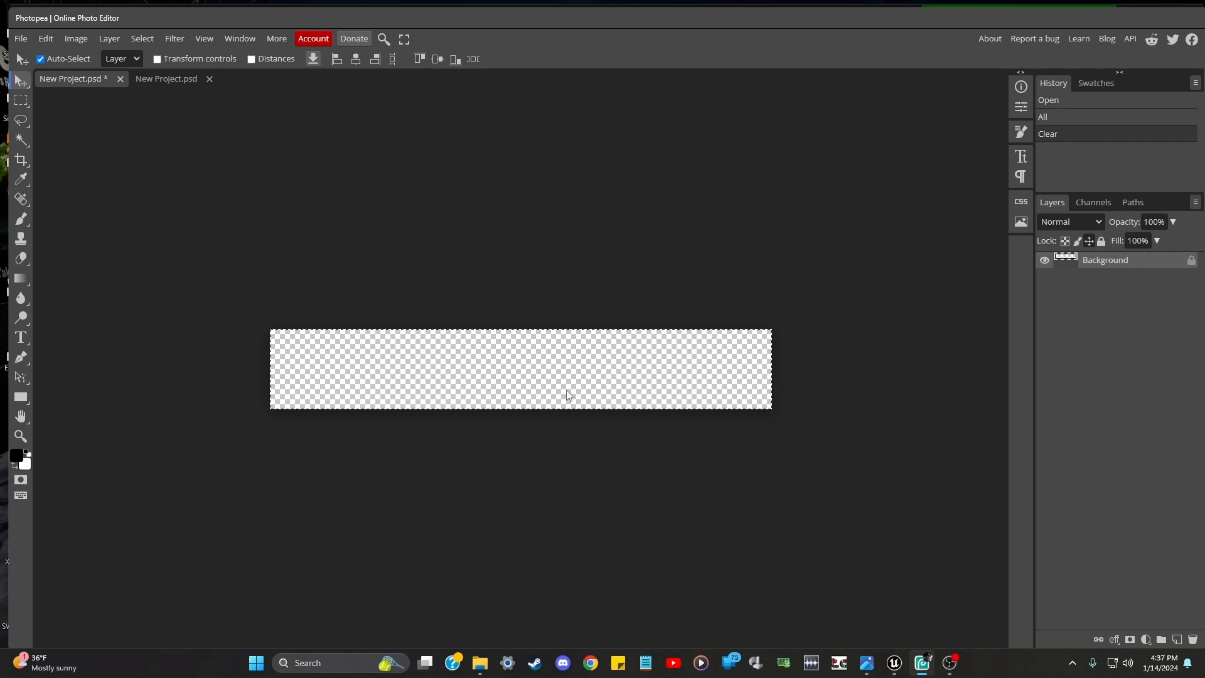
left_click(20, 100)
left_click(178, 159)
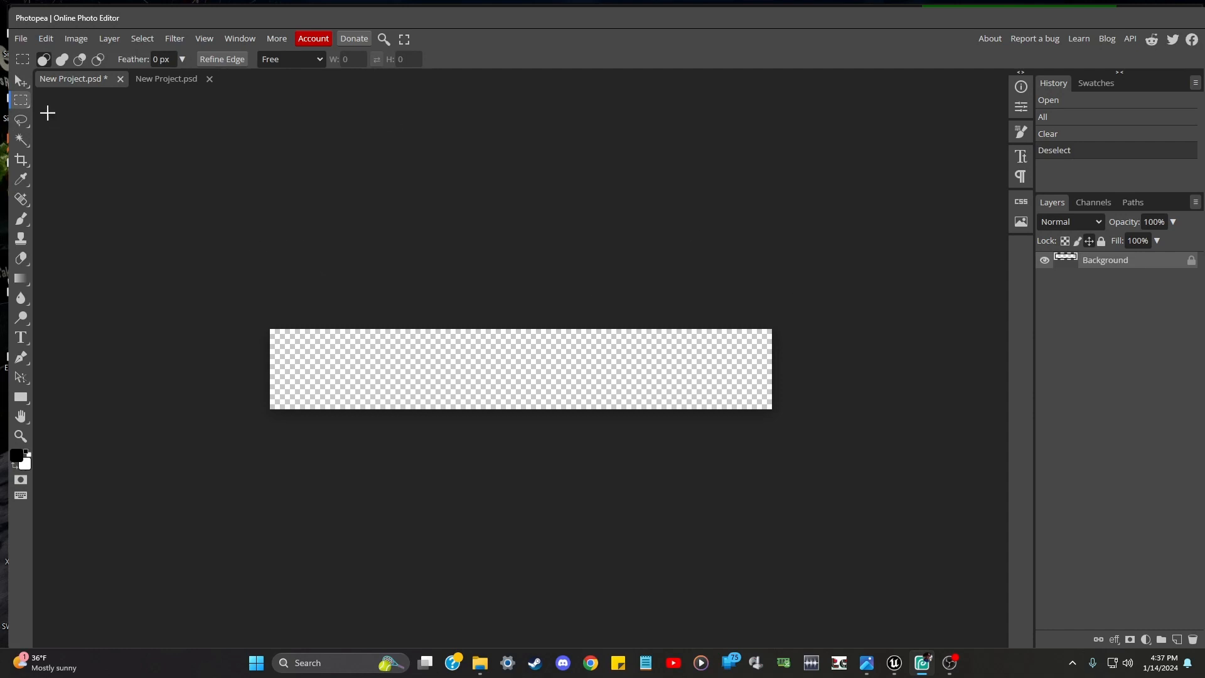
left_click_drag(267, 276, 1066, 458)
right_click(594, 340)
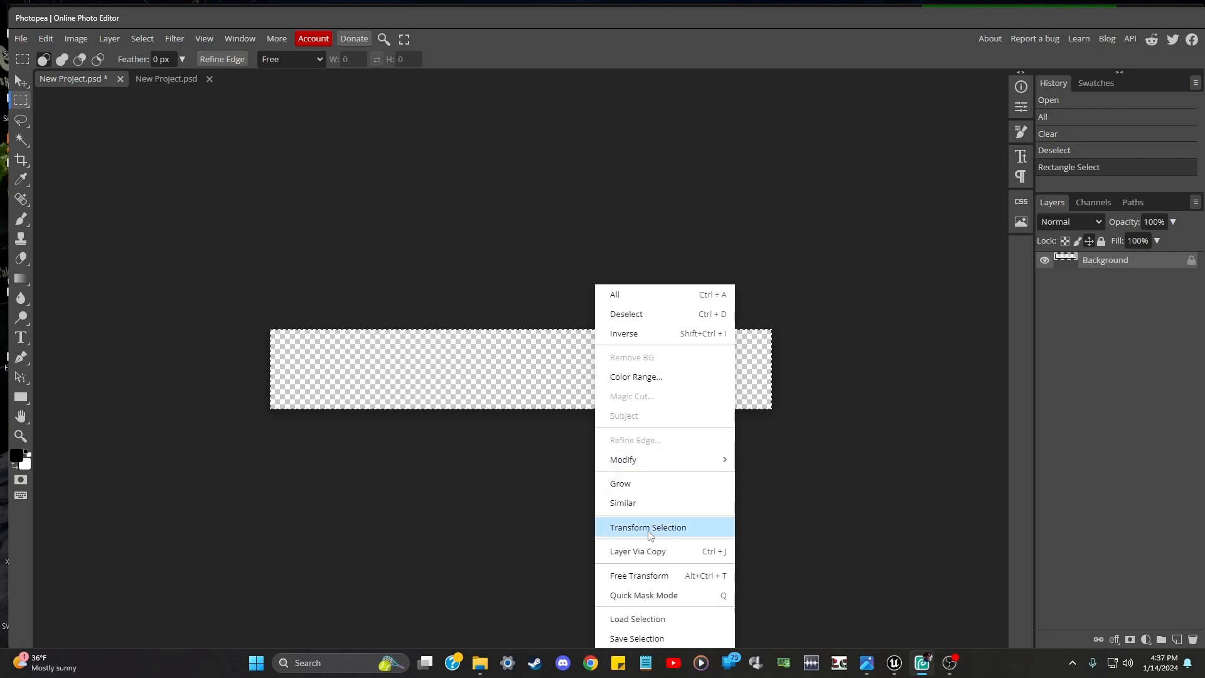
left_click(835, 441)
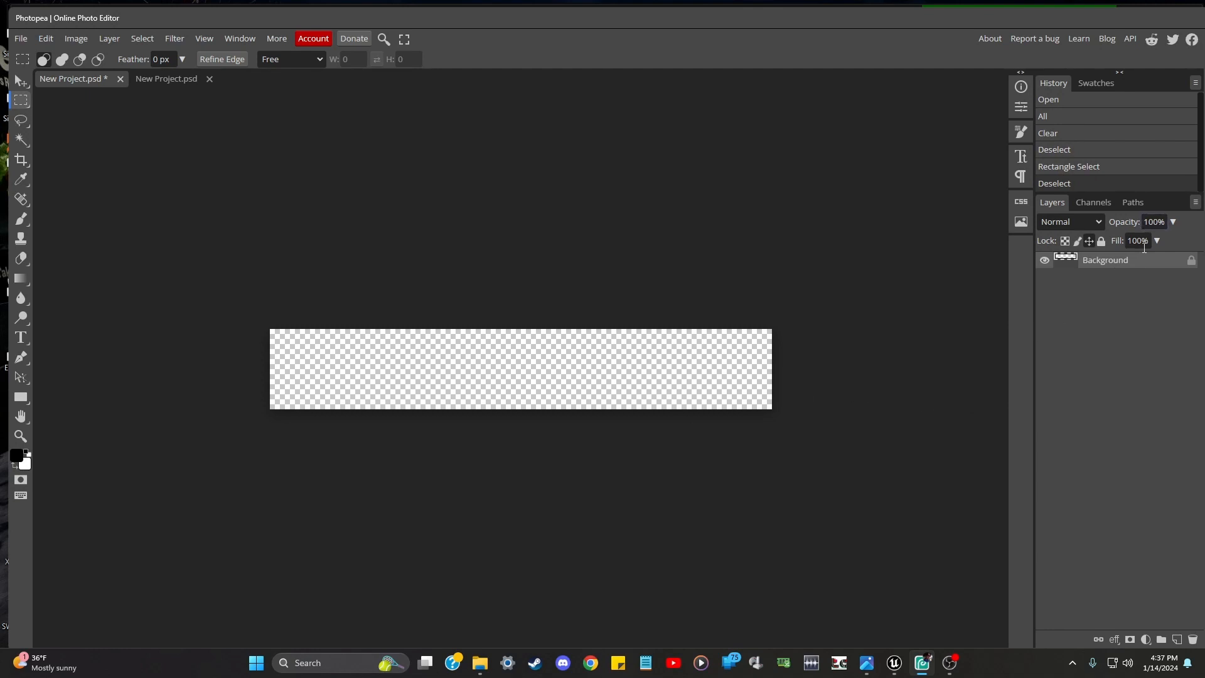
Add a new layer above the Background layer and fill the Background with black using the Paint Bucket
left_click(1177, 639)
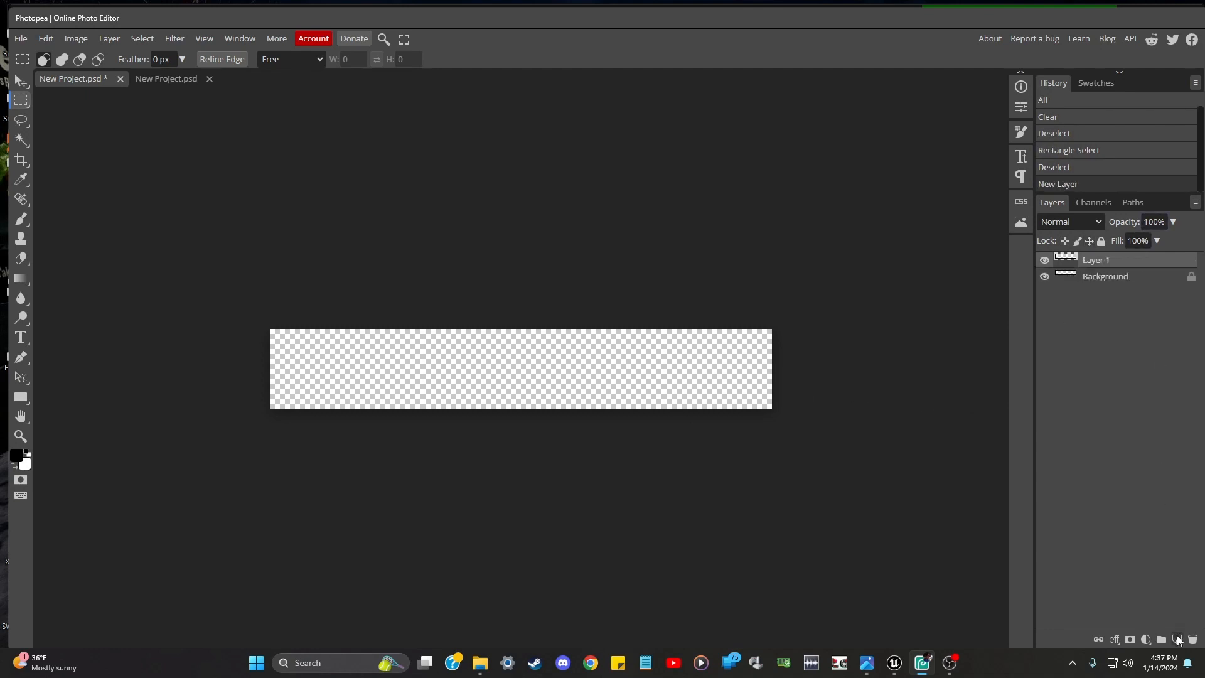
left_click(1101, 277)
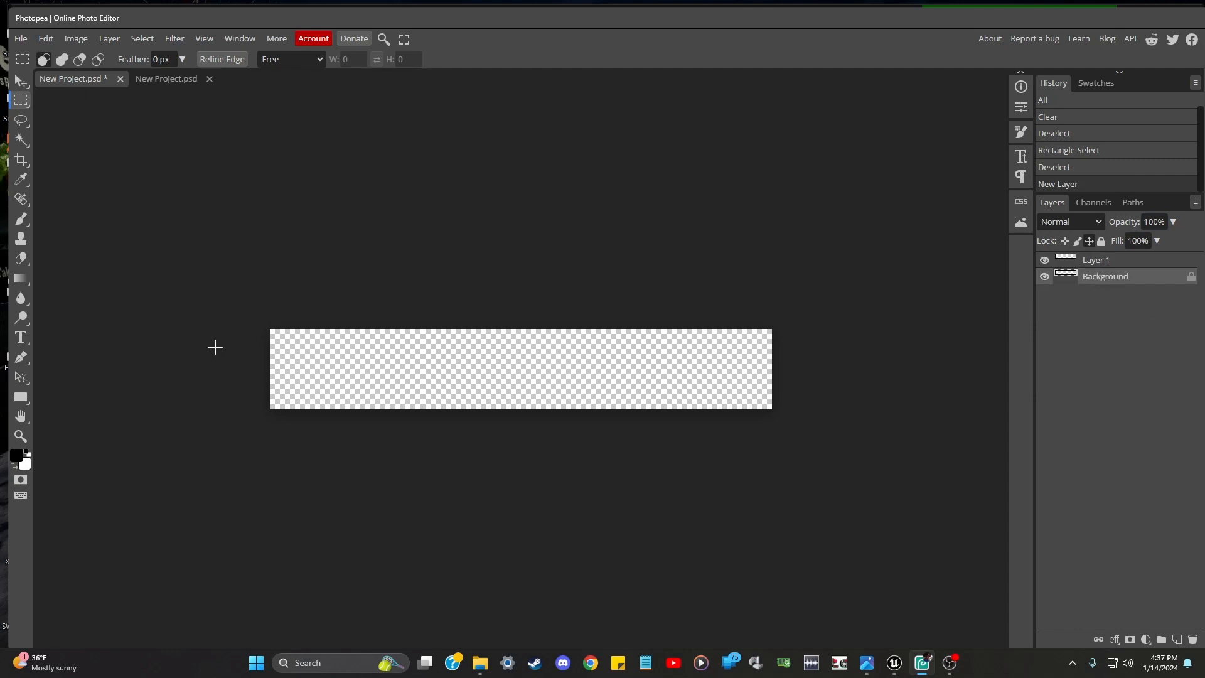
left_click(21, 282)
right_click(23, 279)
left_click(87, 296)
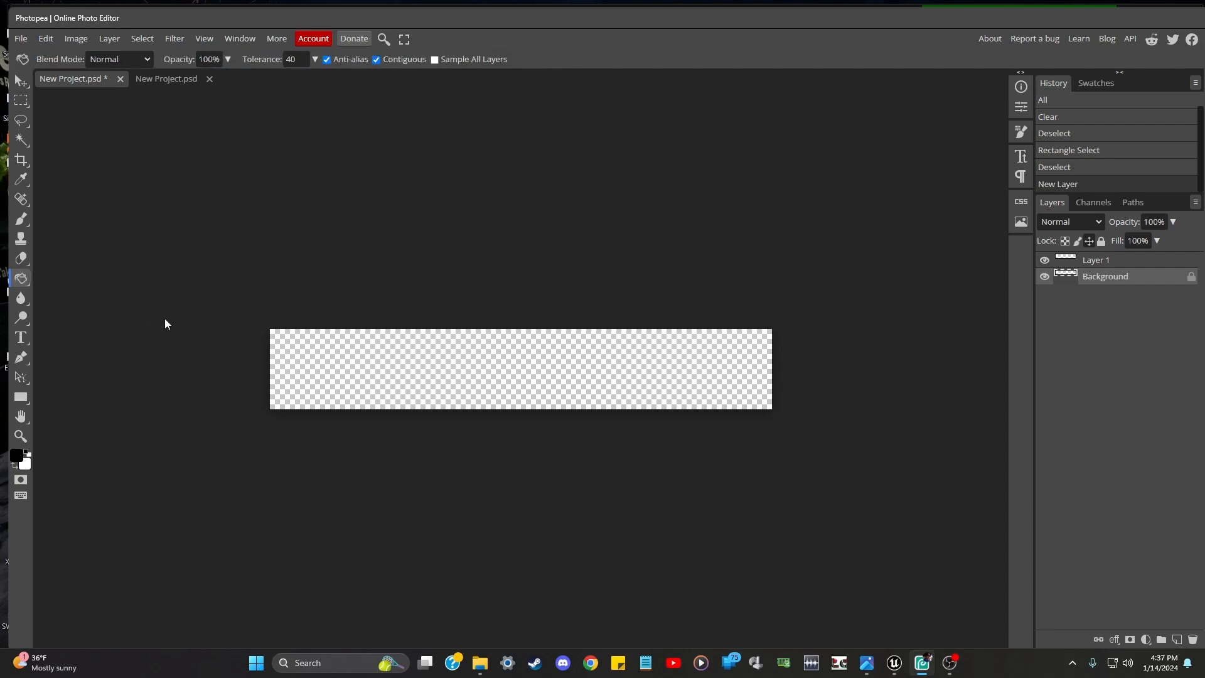
left_click(356, 355)
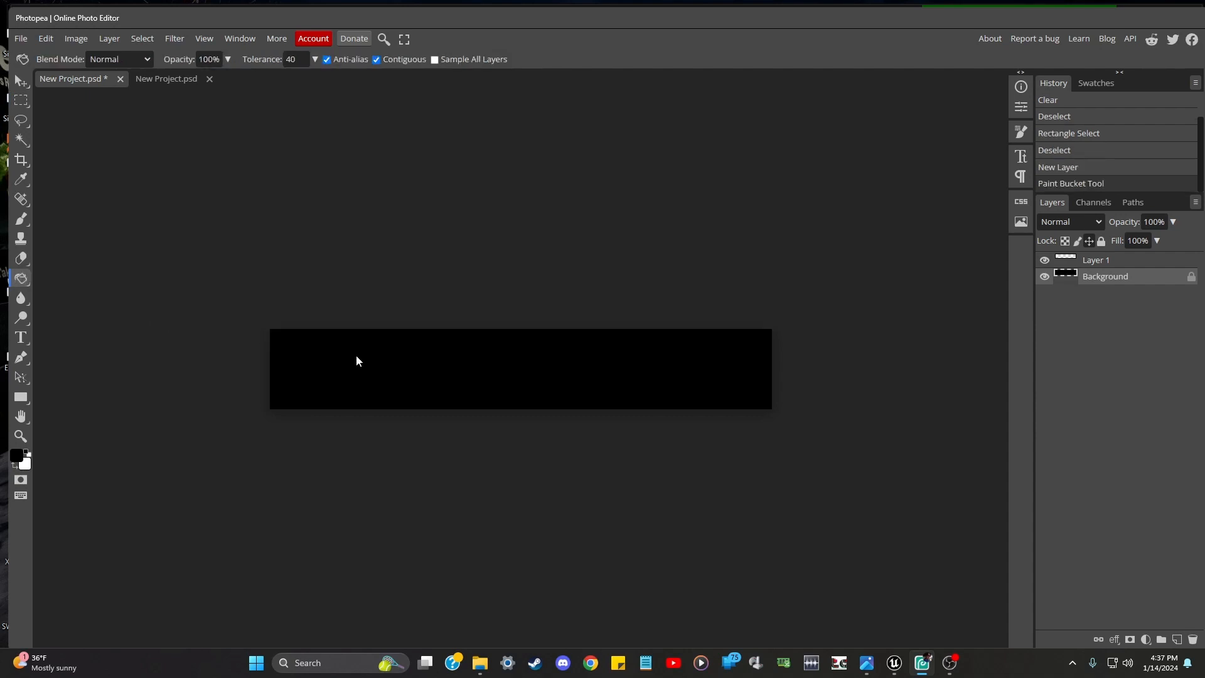
Hide the black Background layer and make white the foreground colour
left_click(1045, 277)
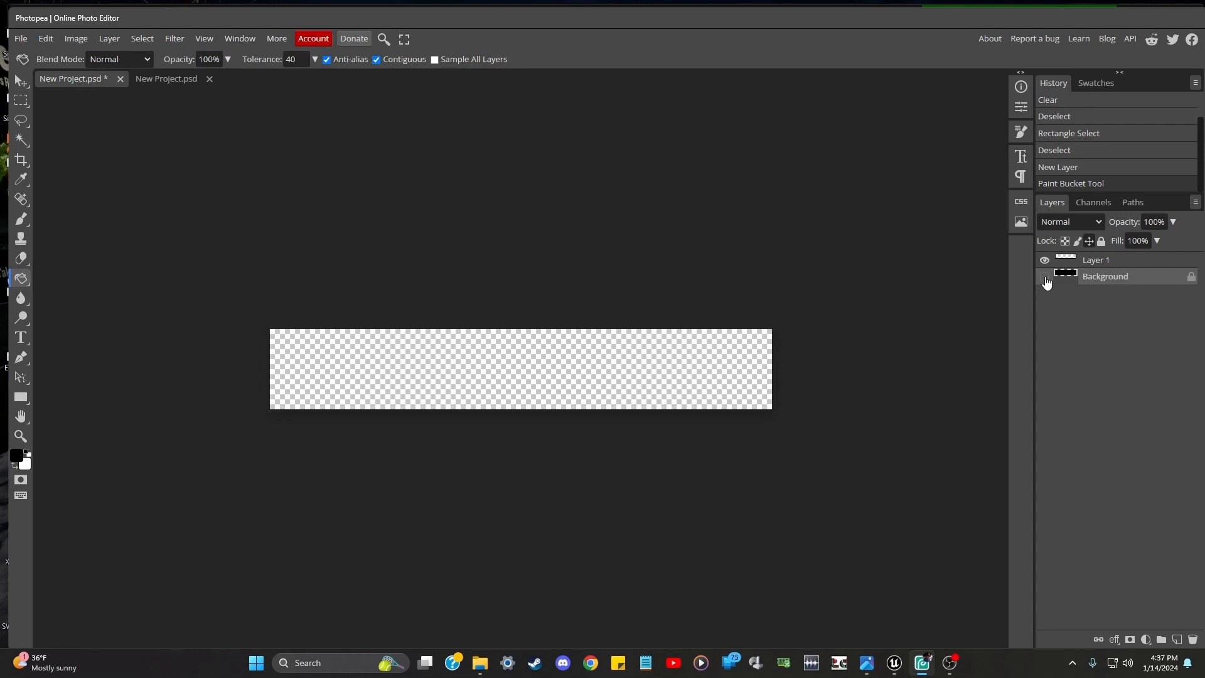
left_click(14, 468)
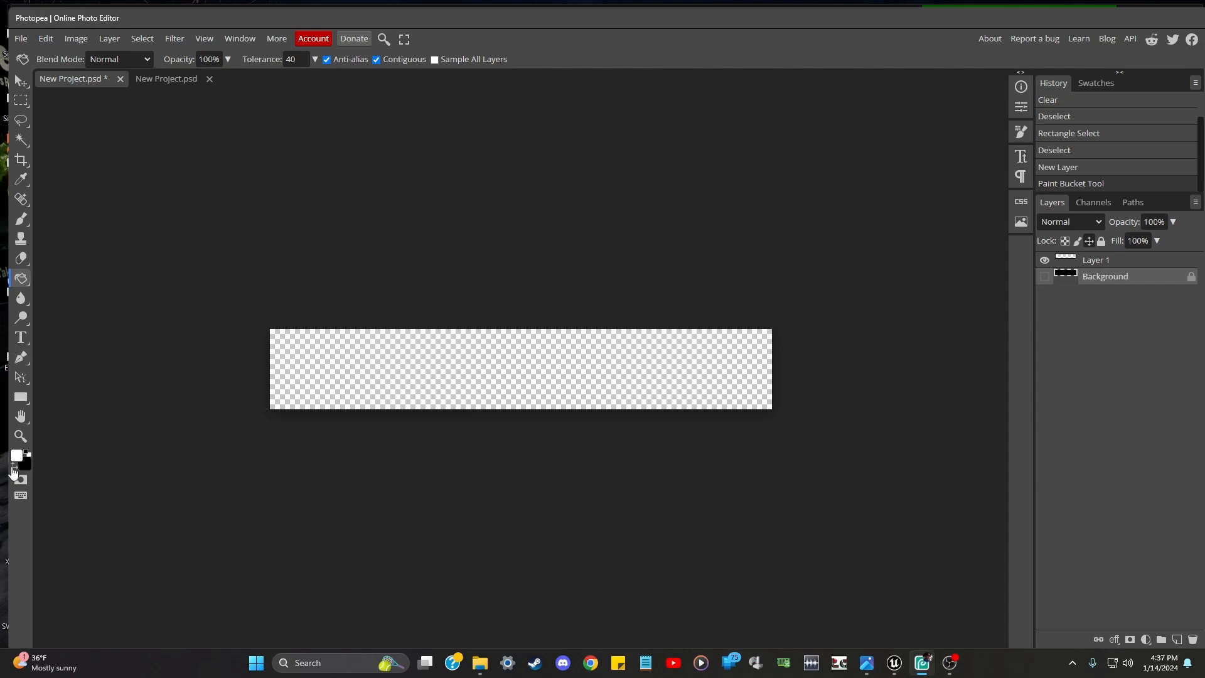
Draw a horizontal text box over roughly the left third of the canvas, spanning its full height
left_click(21, 338)
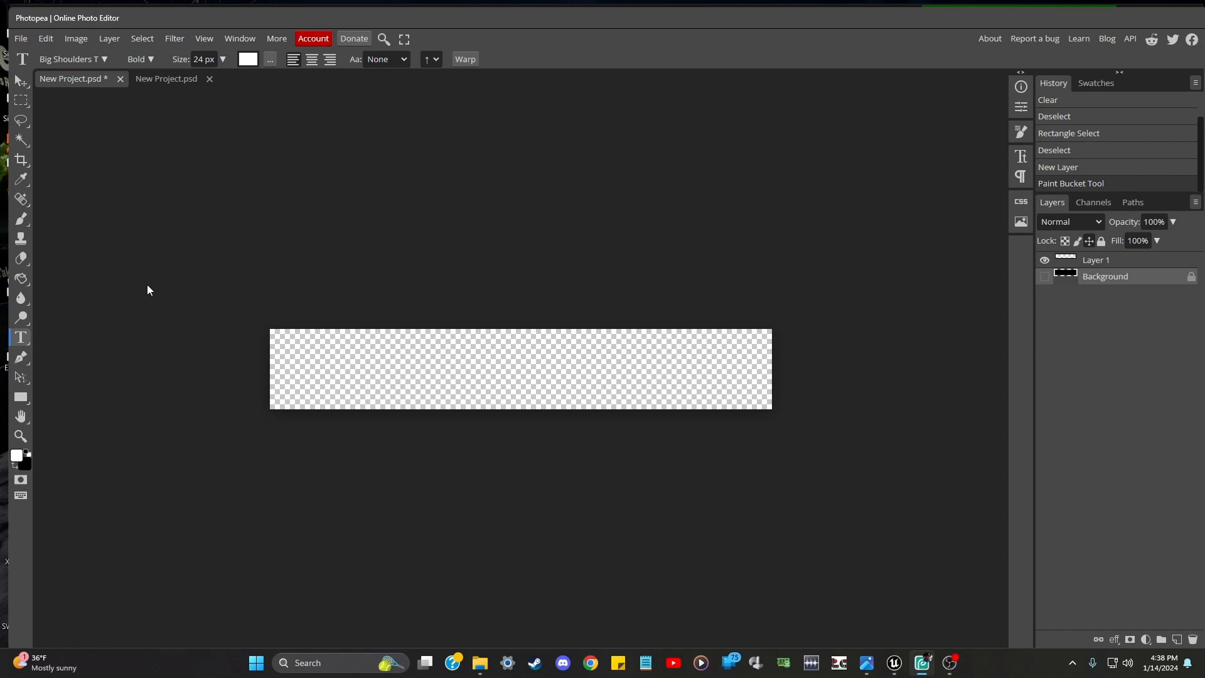
left_click(20, 100)
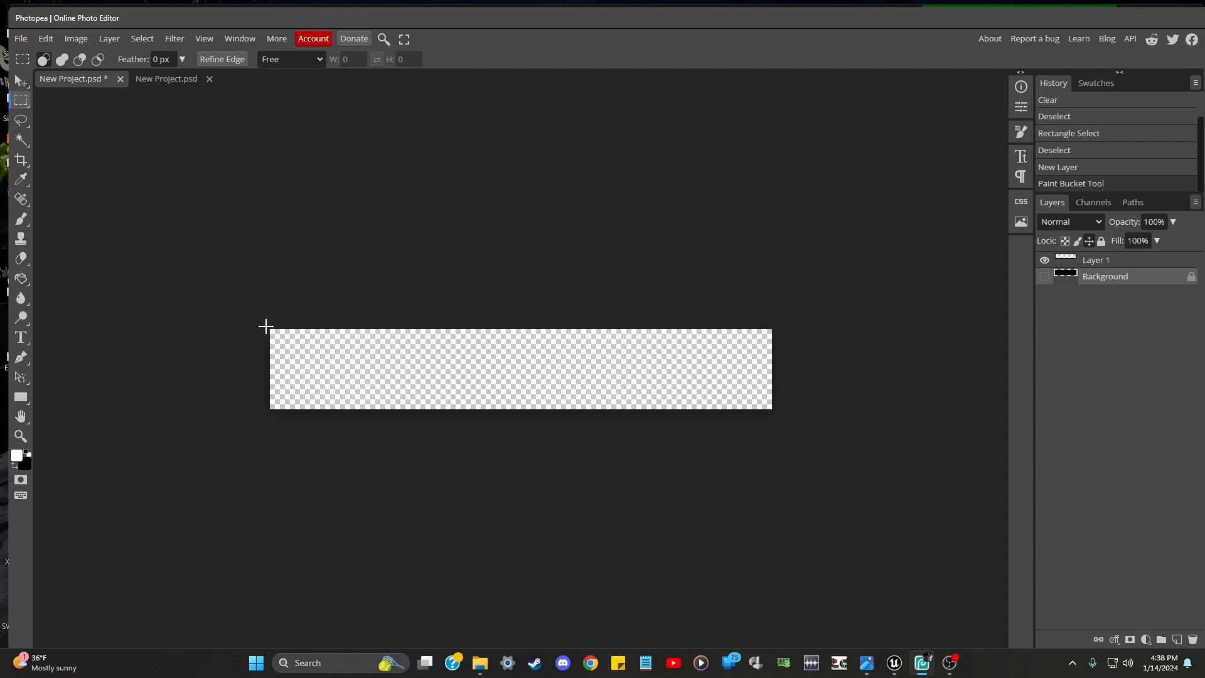
left_click(21, 338)
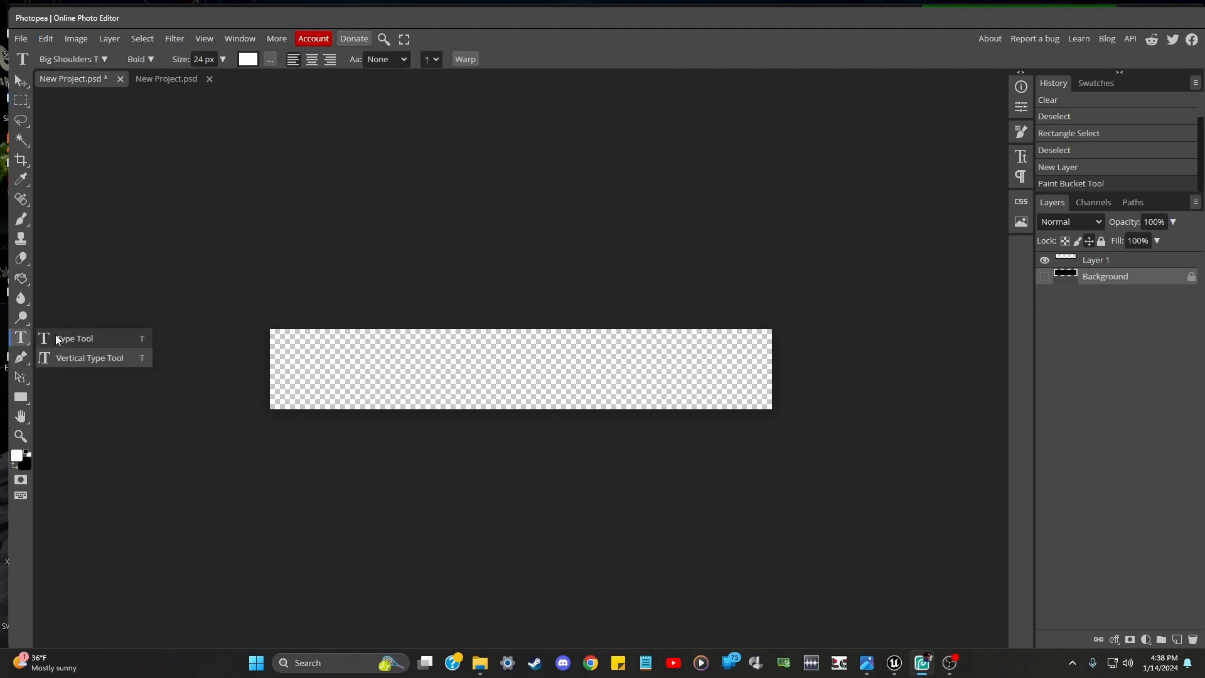
left_click(72, 336)
left_click_drag(266, 325, 414, 409)
left_click_drag(419, 411, 418, 411)
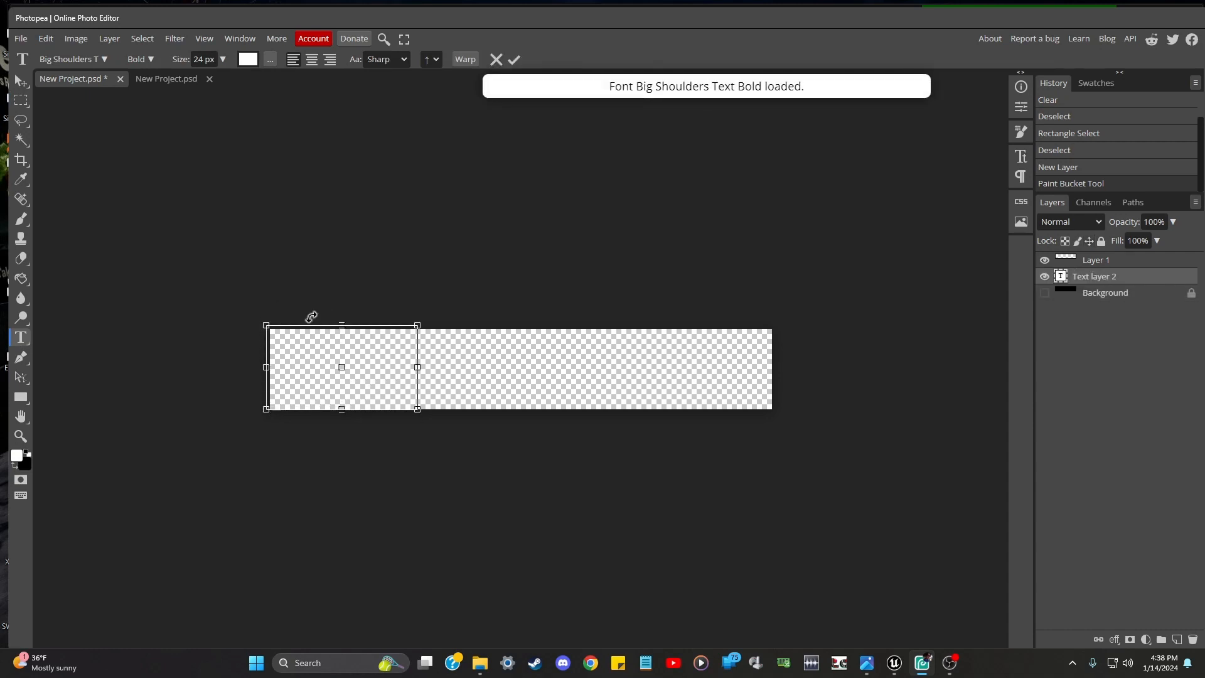
left_click_drag(266, 325, 274, 329)
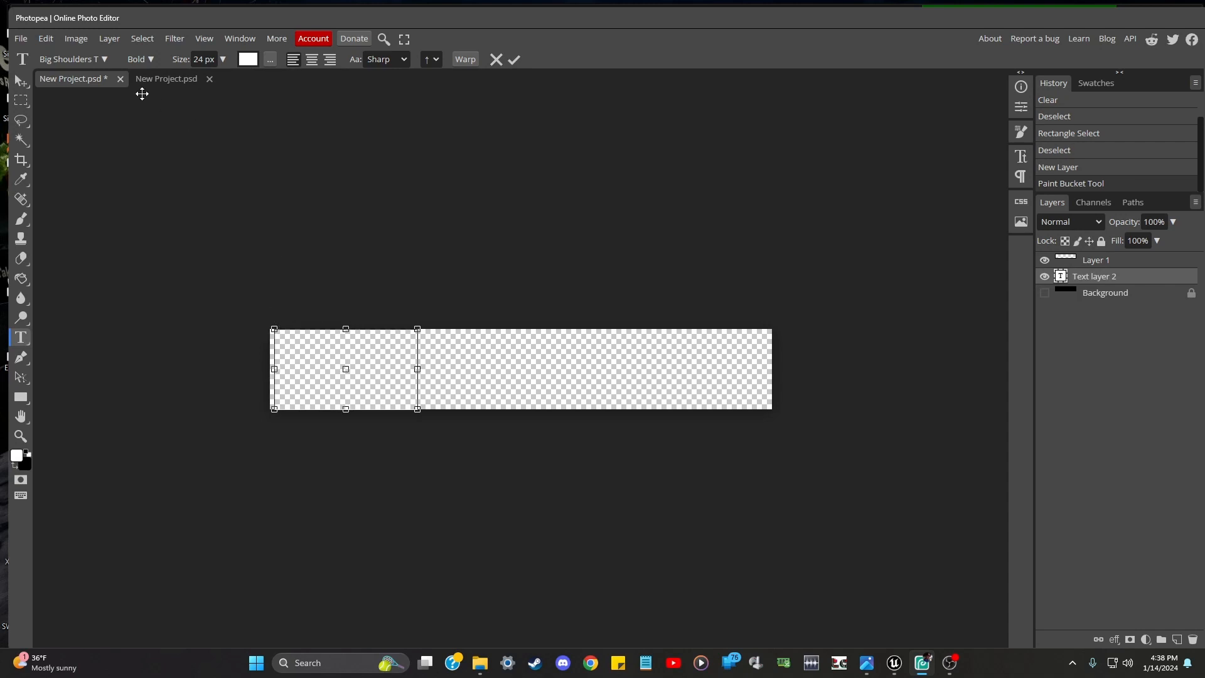
Set the text font to Big Shoulders Text with the Black weight and a size of 140 px
left_click(106, 59)
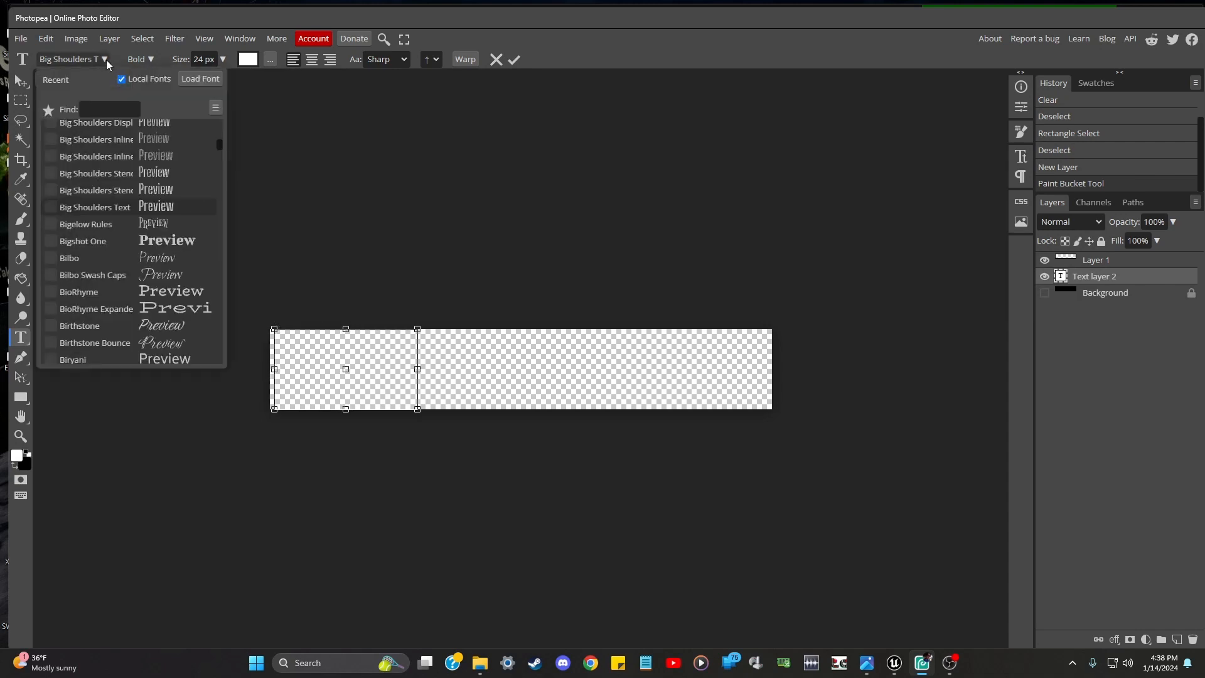
left_click(108, 206)
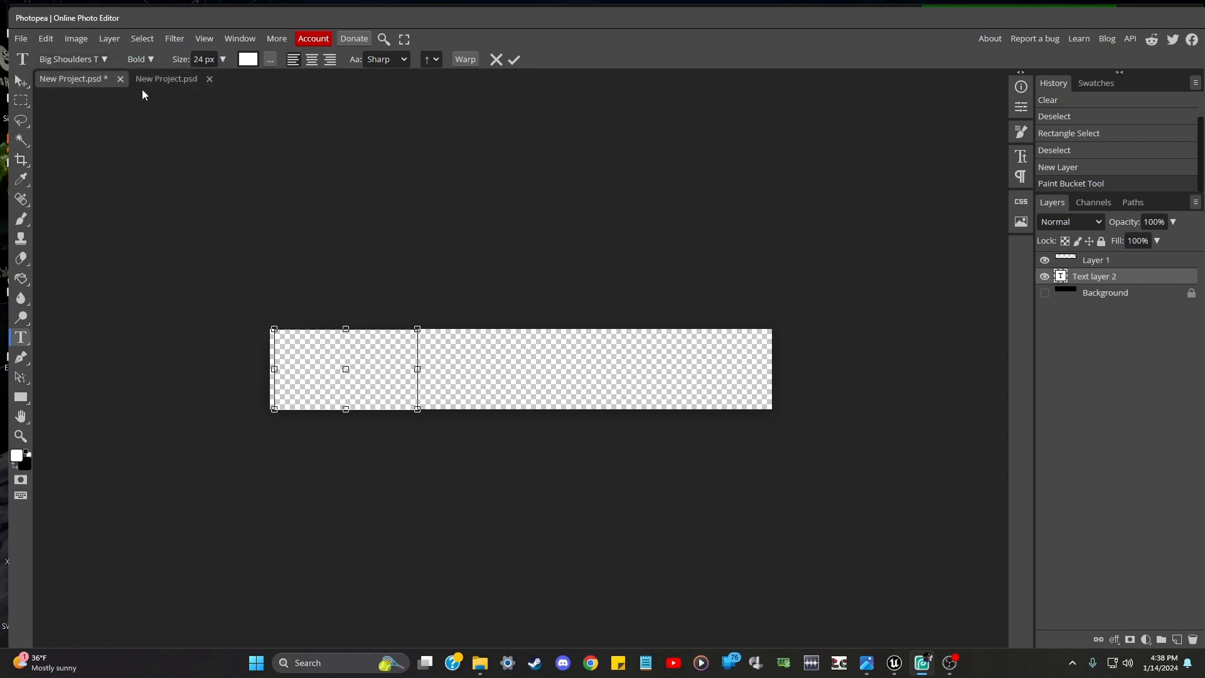
left_click(148, 58)
left_click(162, 214)
left_click_drag(202, 59, 194, 56)
type("140")
left_click(153, 58)
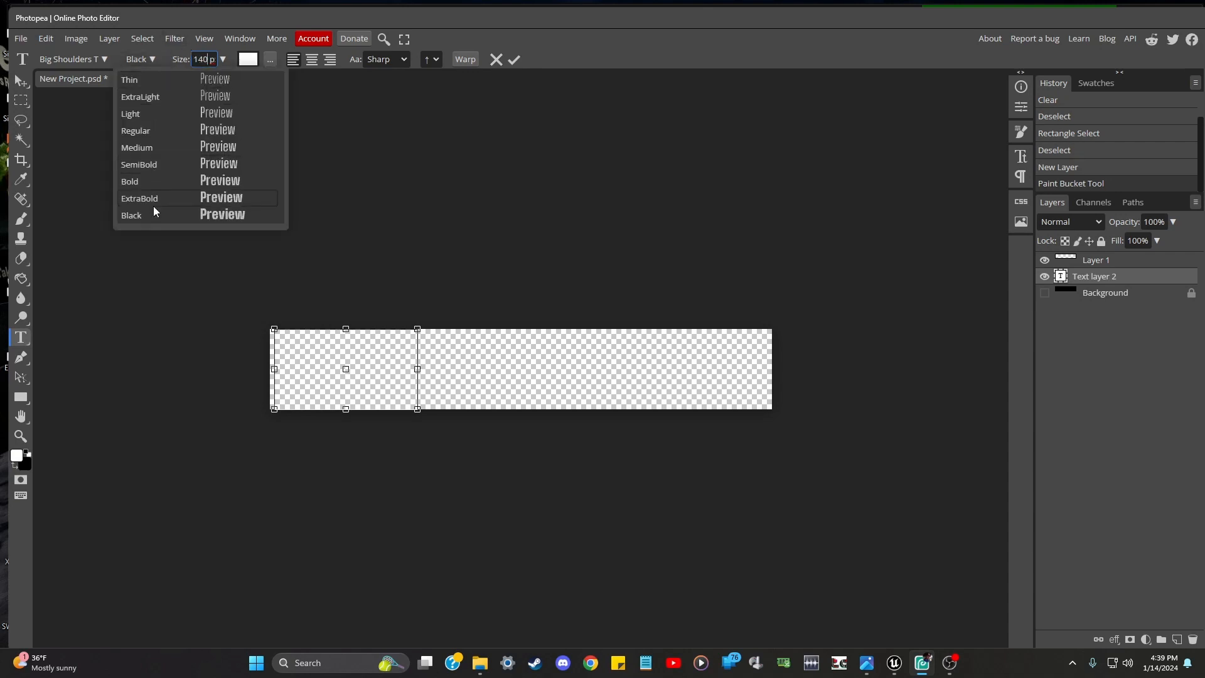
left_click(206, 214)
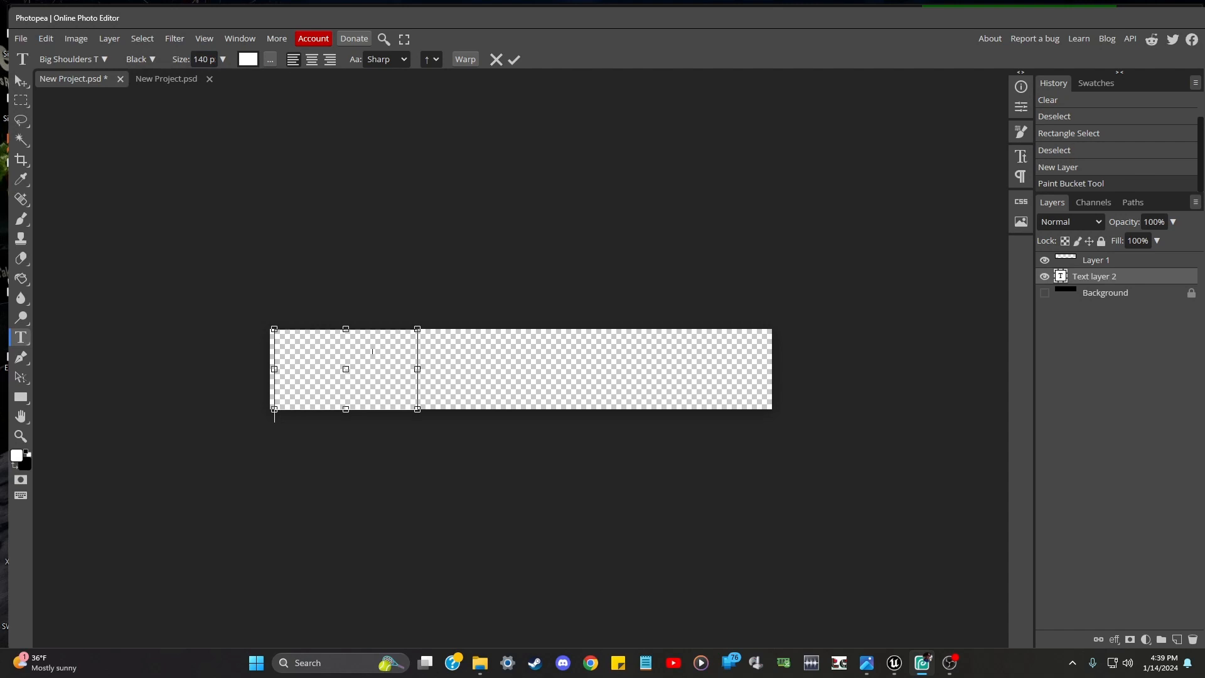
Enter 300 in the text box and lower the box's upper edge to make it about 122 px tall
type("300")
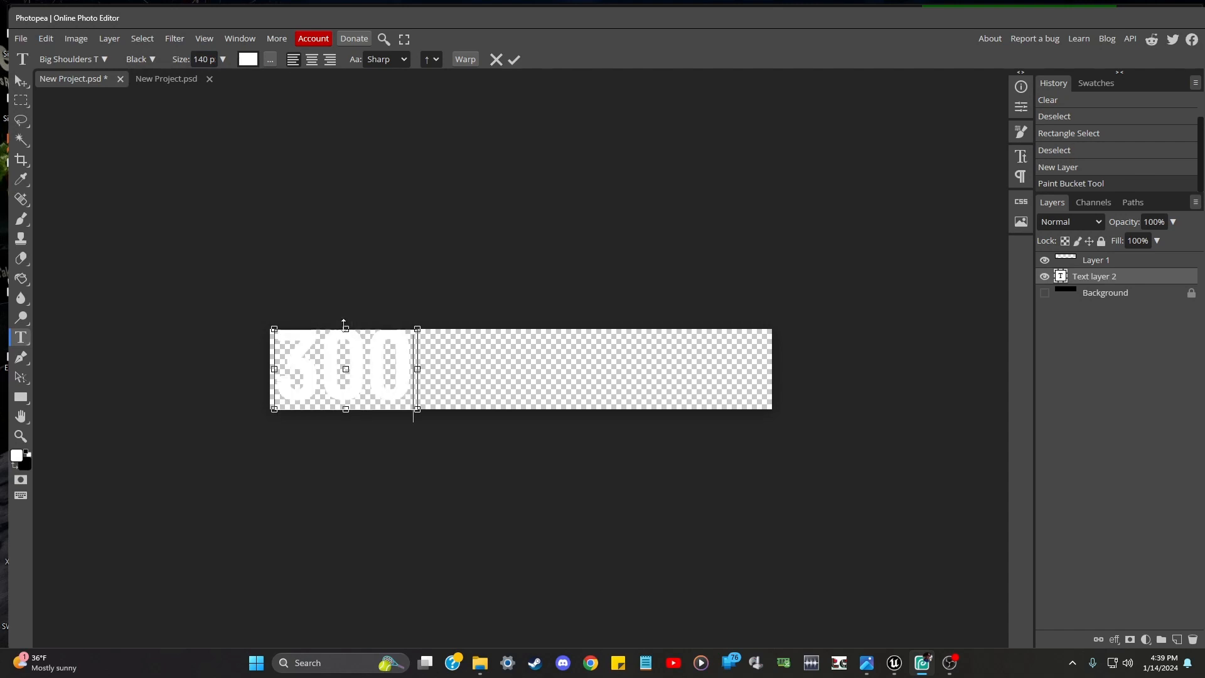
left_click_drag(344, 325, 346, 332)
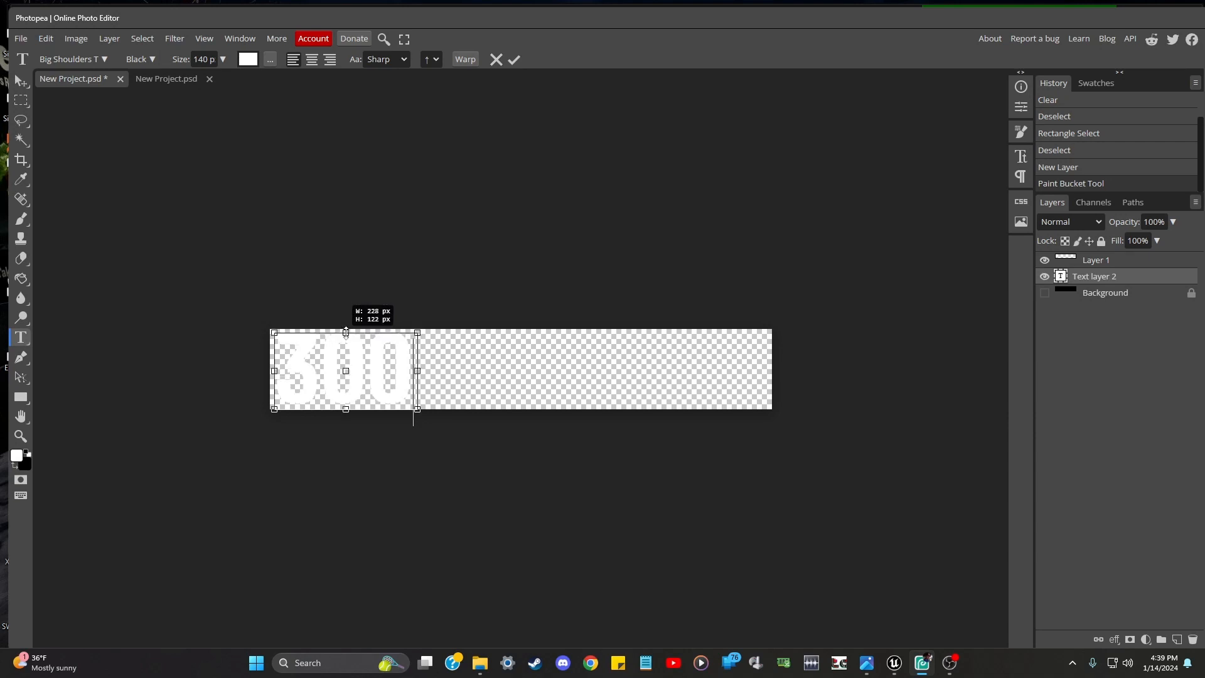
left_click(22, 101)
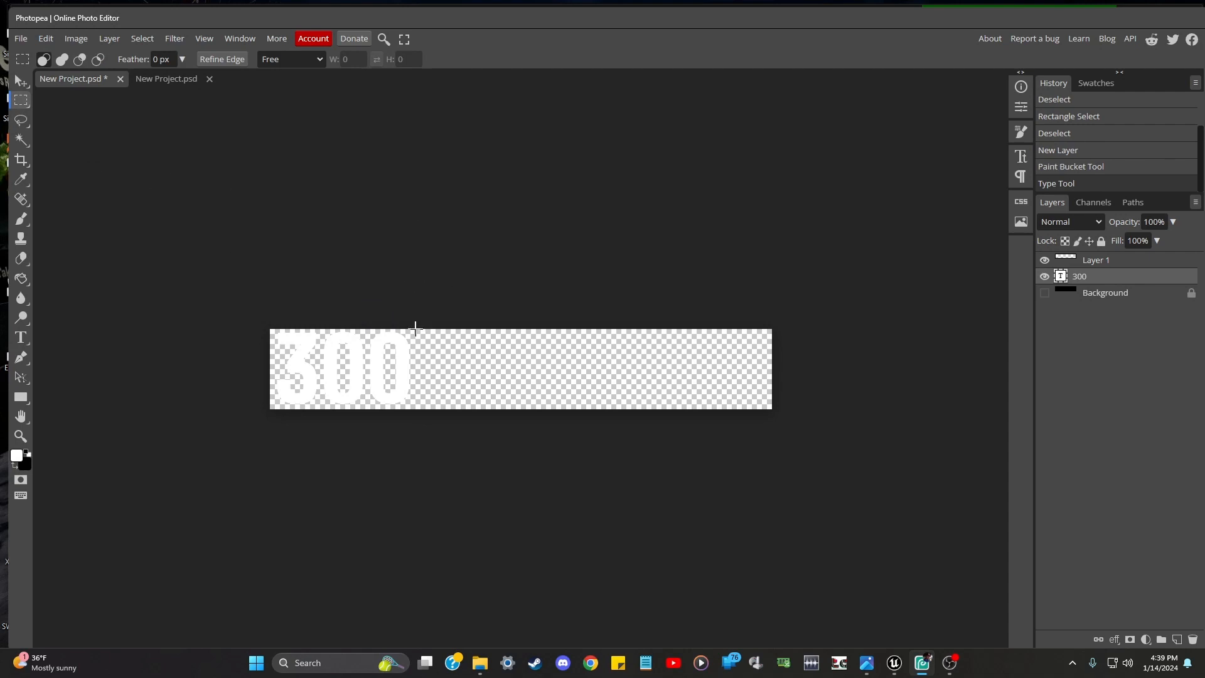
Draw a second text box about 566 × 72 px beside the 300, over the upper half of the remaining canvas
left_click_drag(414, 328, 784, 374)
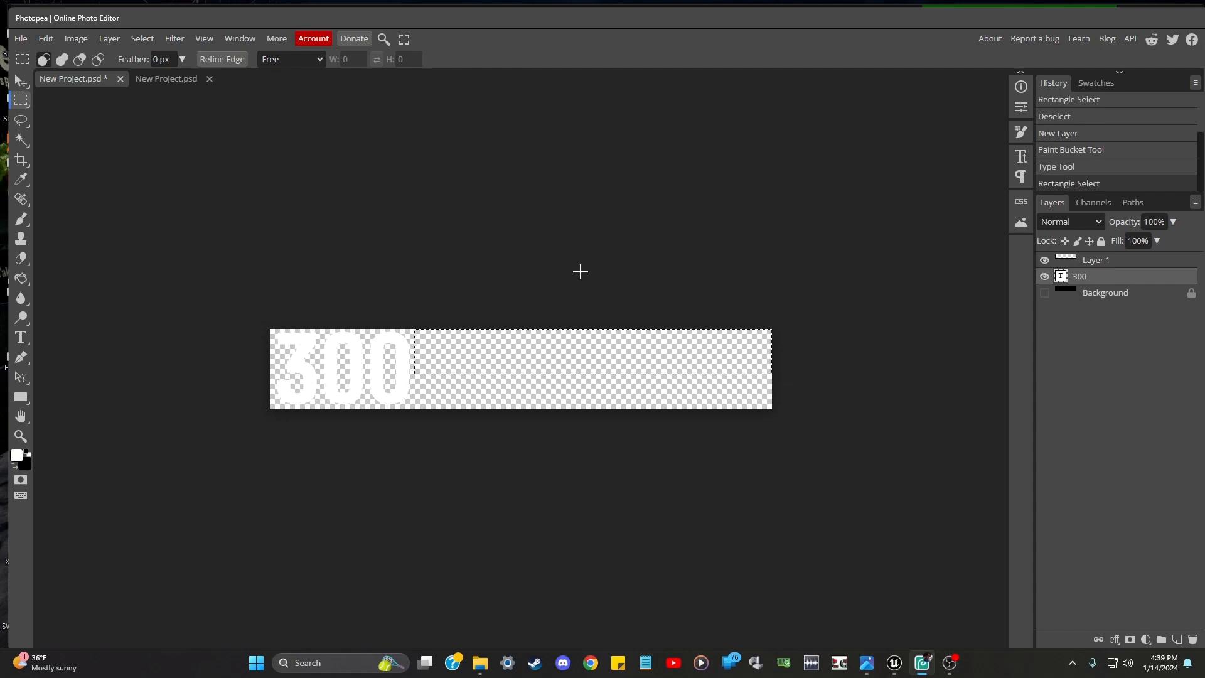
left_click(567, 267)
left_click(20, 342)
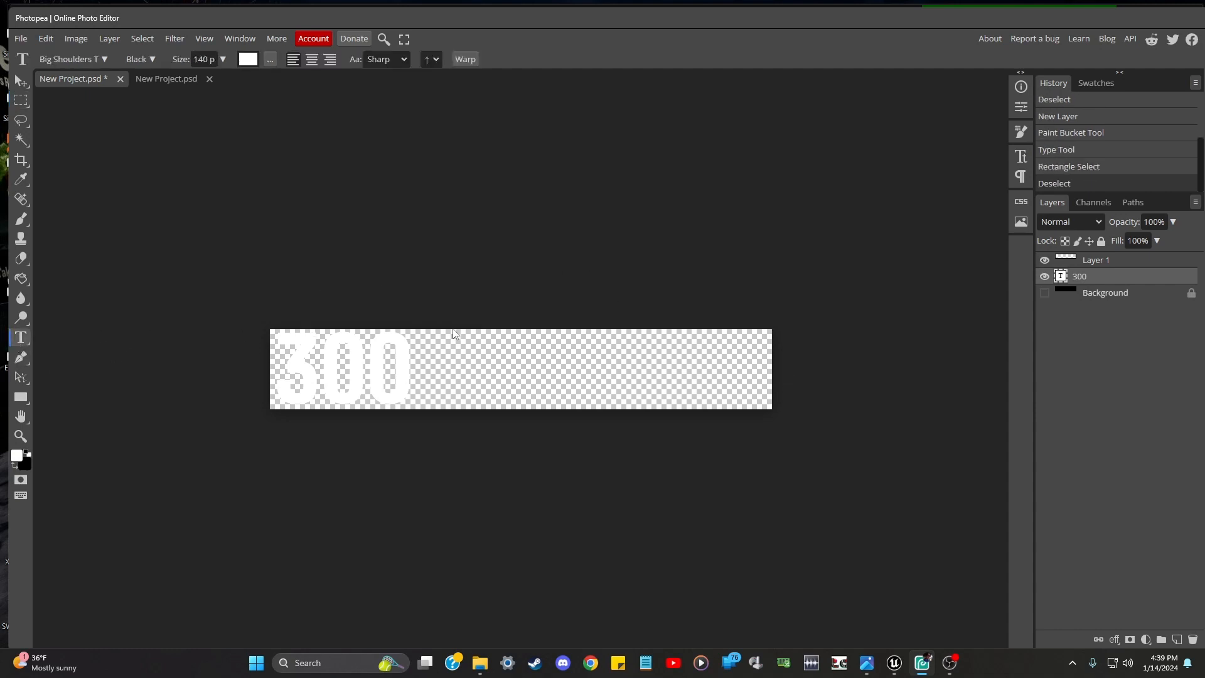
left_click_drag(417, 329, 771, 374)
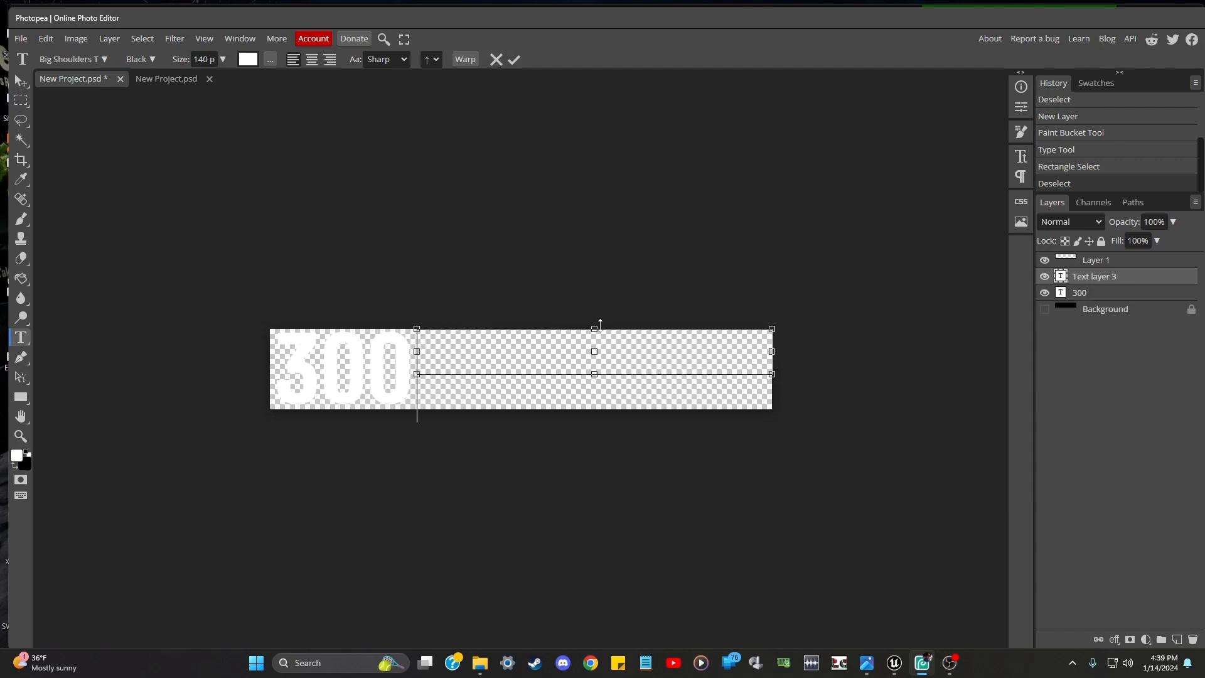
left_click_drag(595, 328, 594, 329)
Set the new text box to 70 px, Bold weight and centred alignment
double_click(202, 59)
type("70")
left_click(153, 60)
left_click(151, 181)
left_click(312, 59)
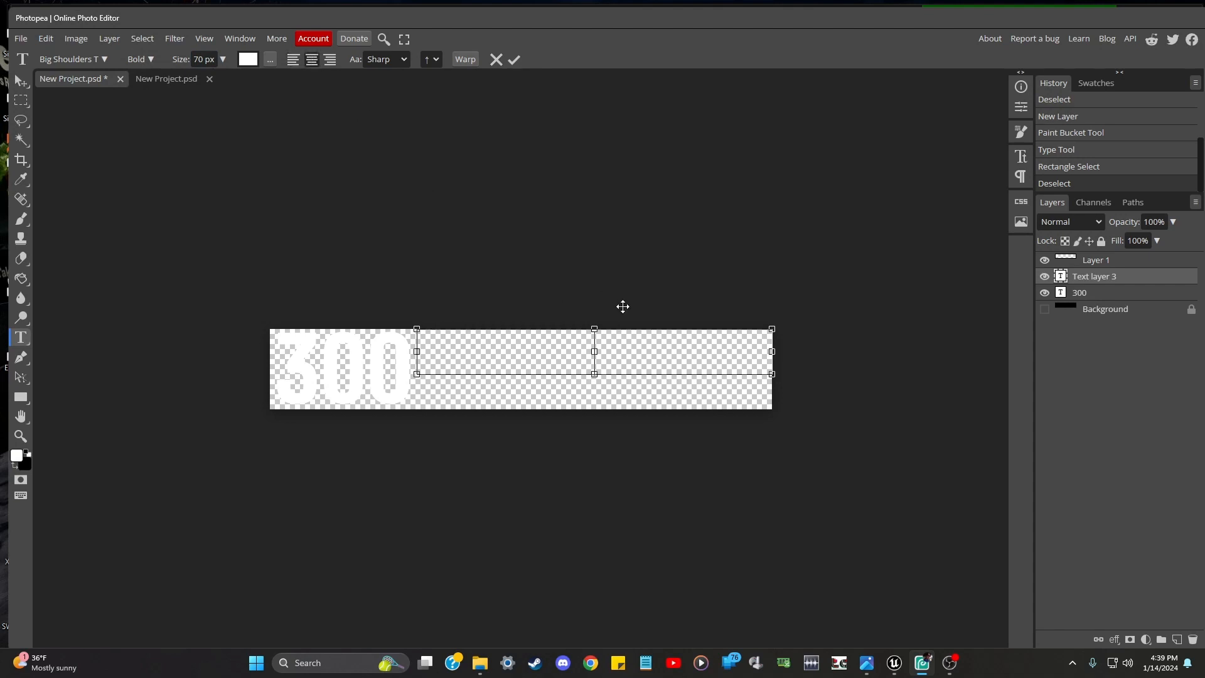
Enter TEIRGARTEN in the upper text box and lower the box's upper edge slightly
type("TEIR")
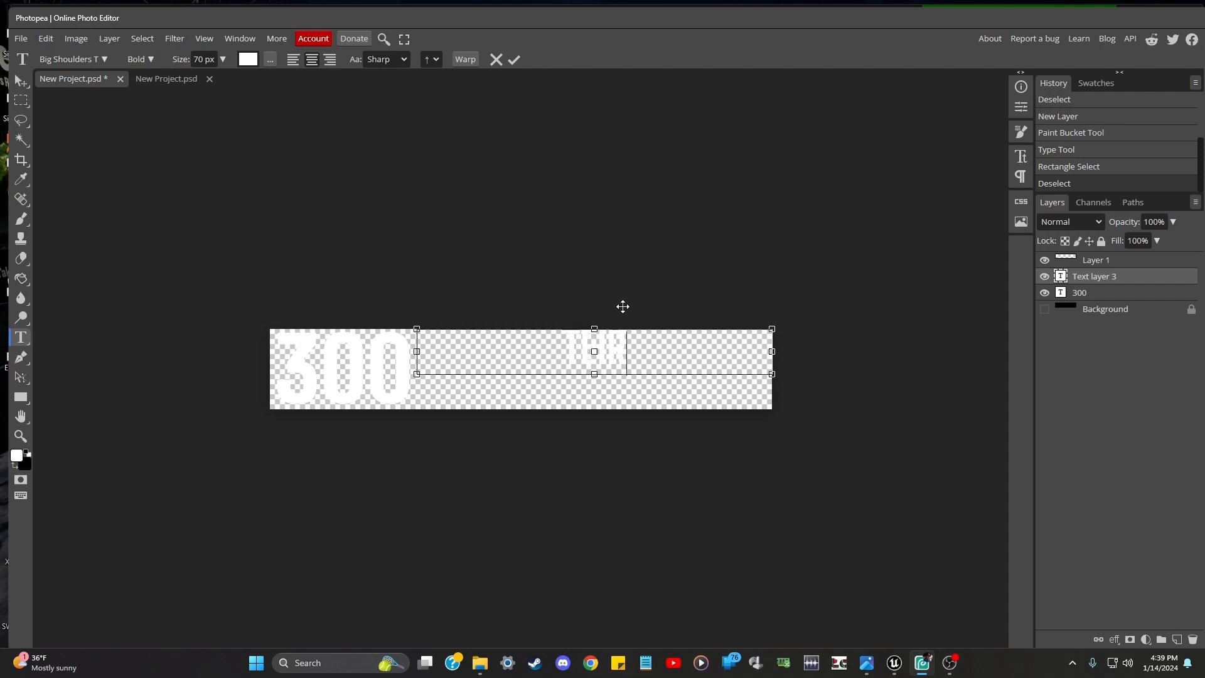
type("GARTEN")
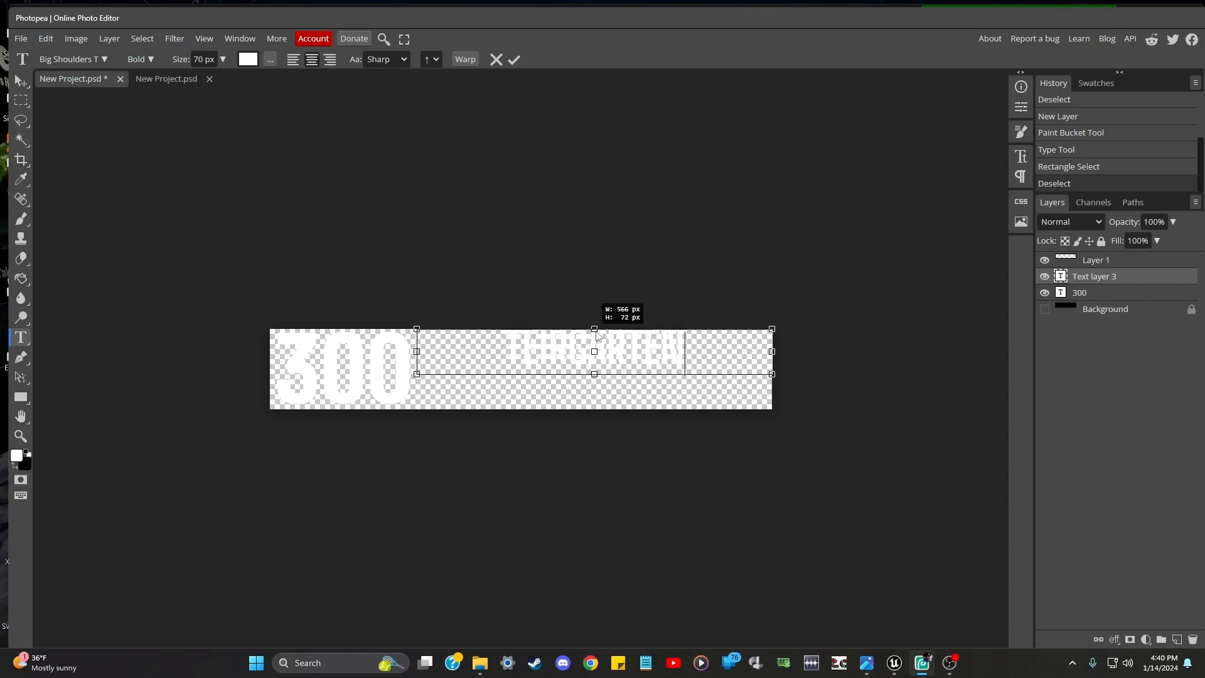
left_click_drag(596, 330, 596, 333)
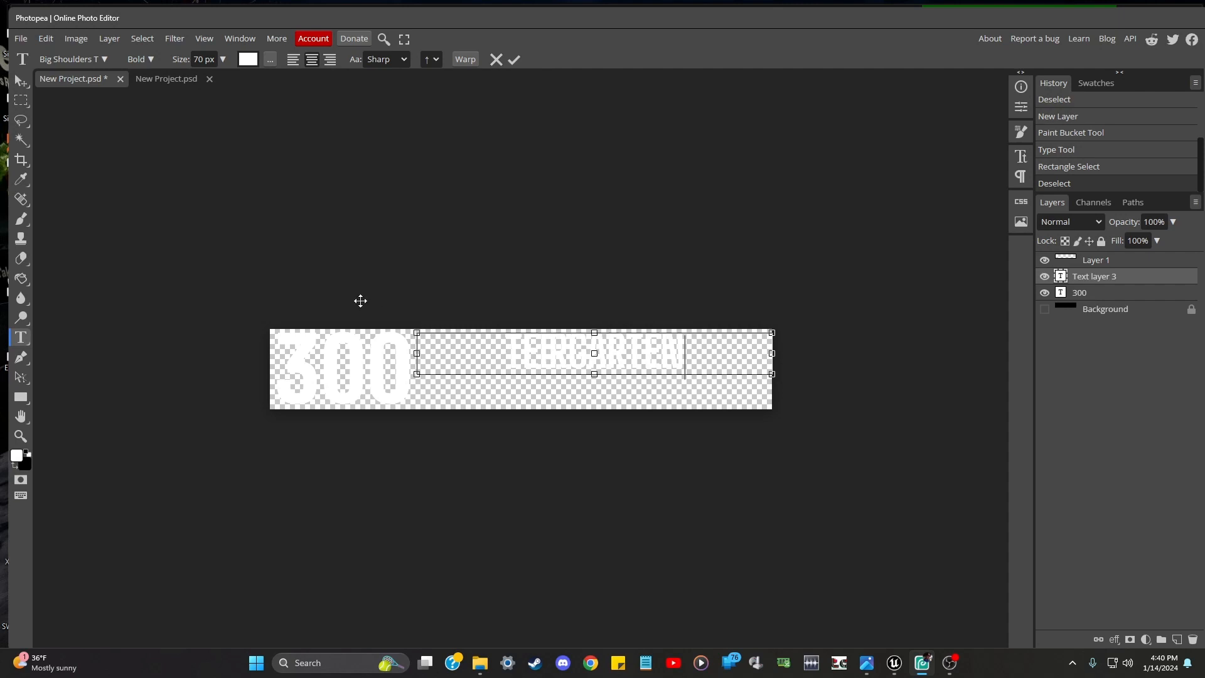
left_click(27, 343)
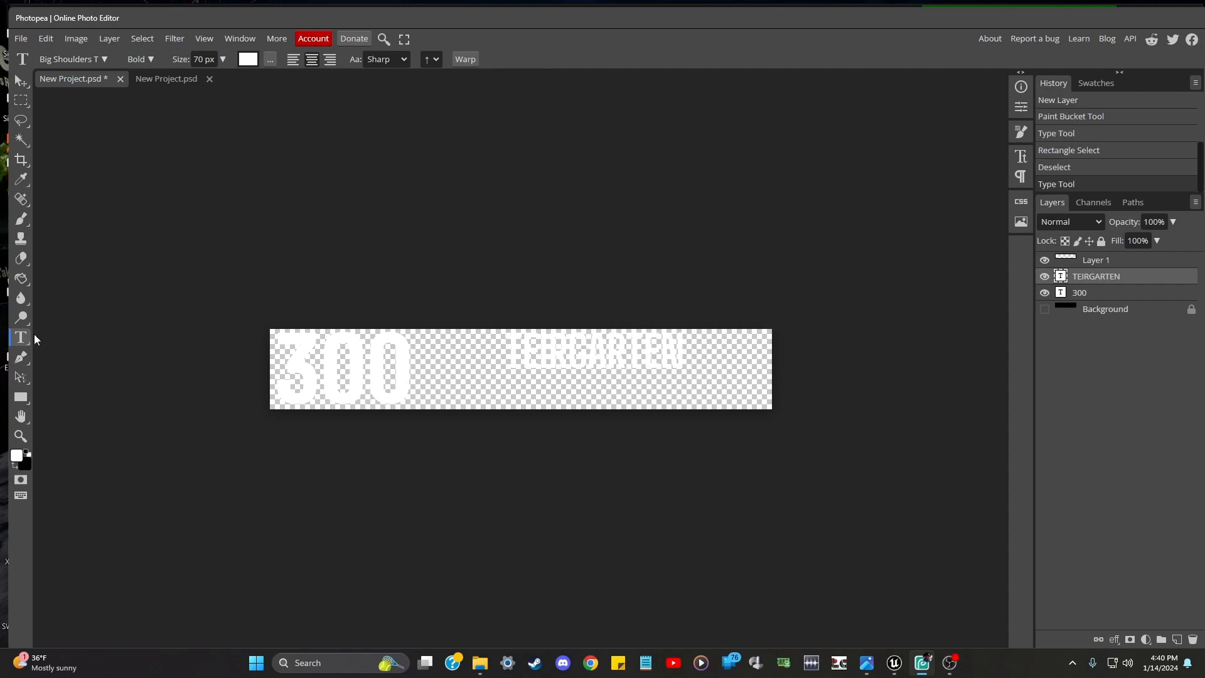
left_click(410, 374)
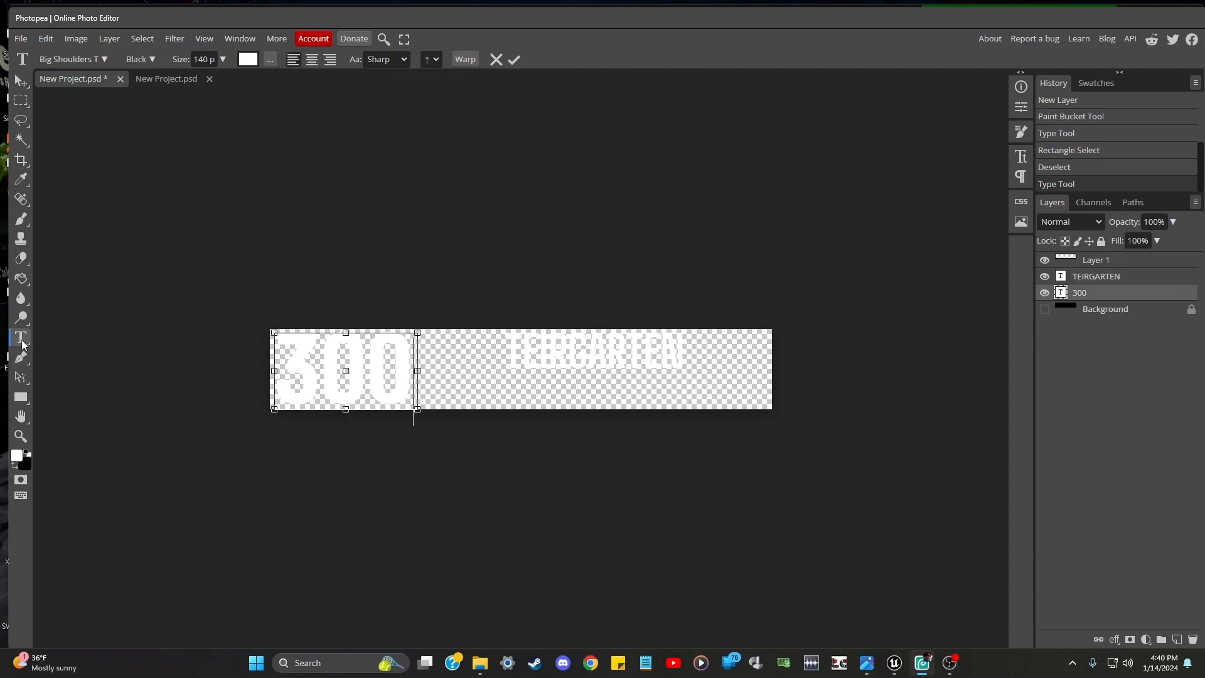
left_click(22, 343)
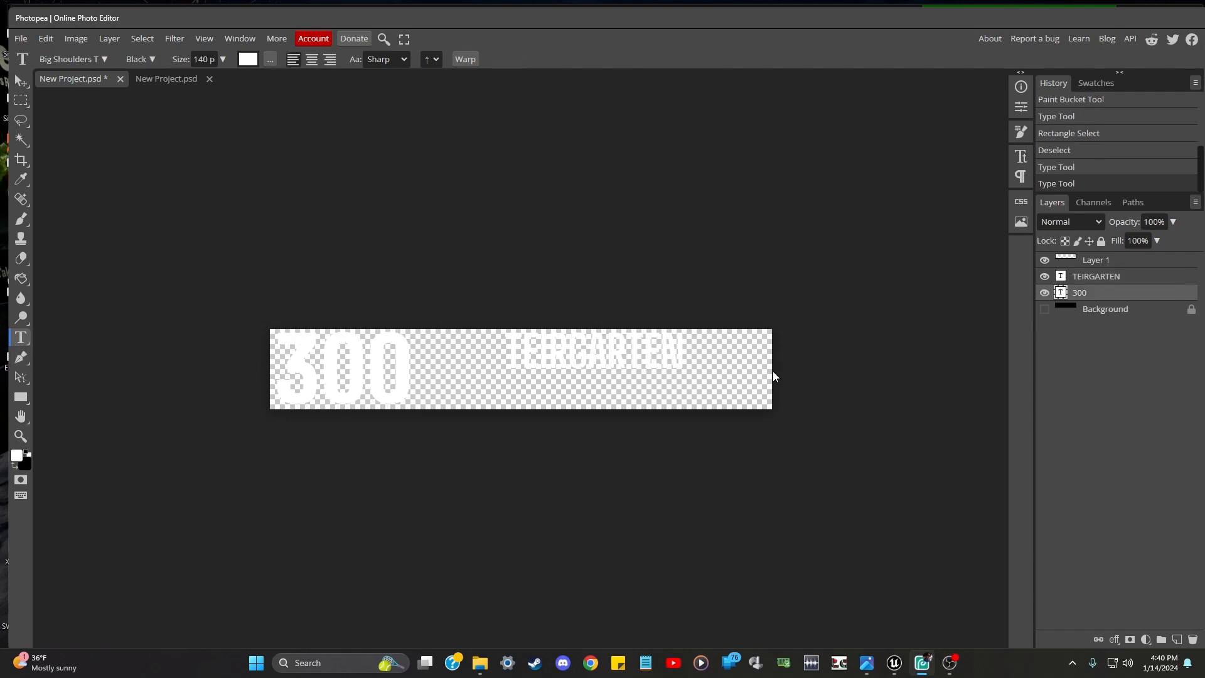
left_click(593, 406)
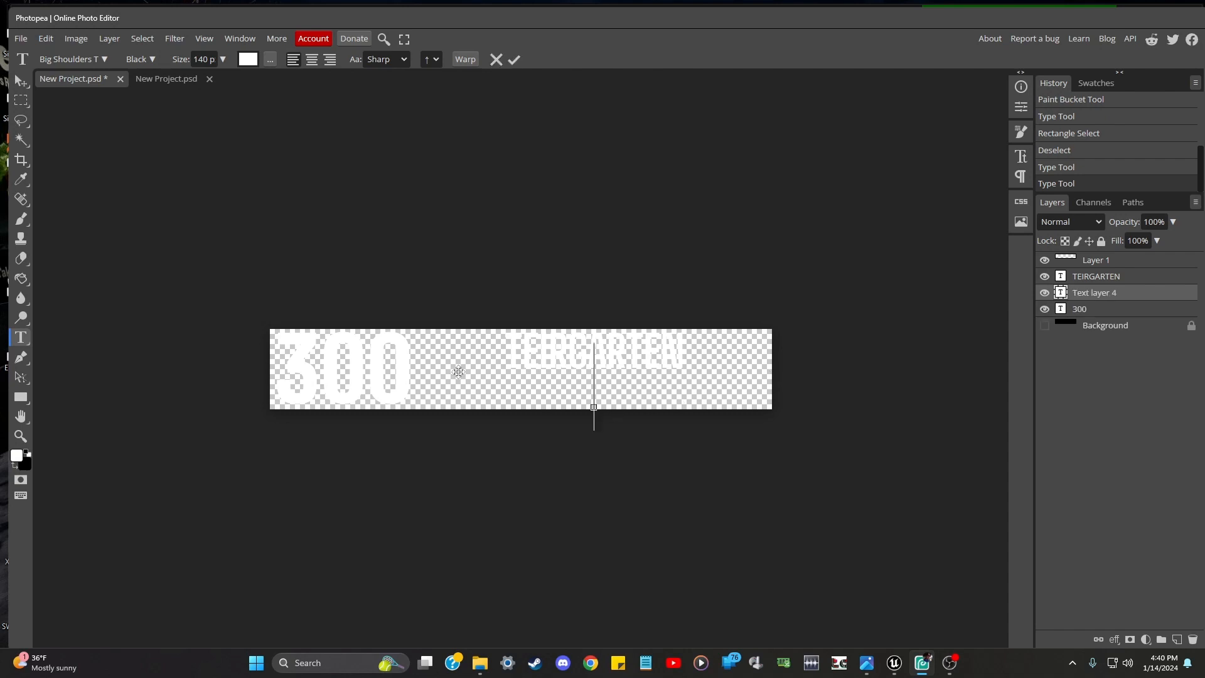
right_click(1080, 291)
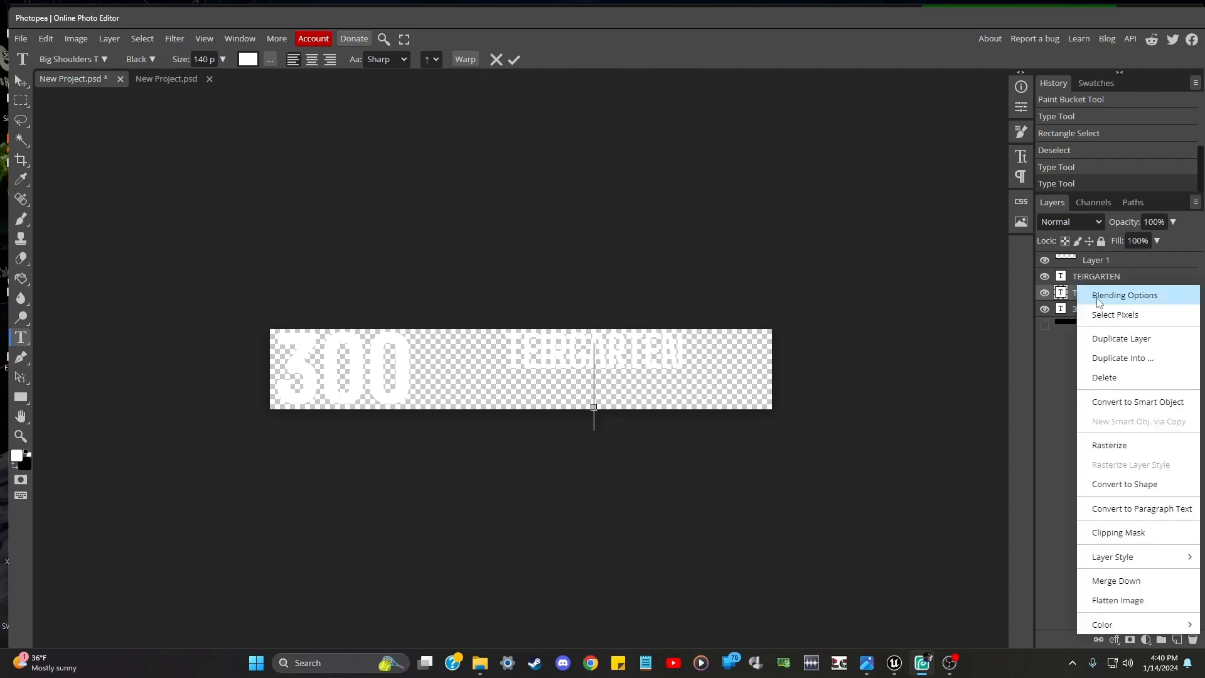
left_click(1120, 377)
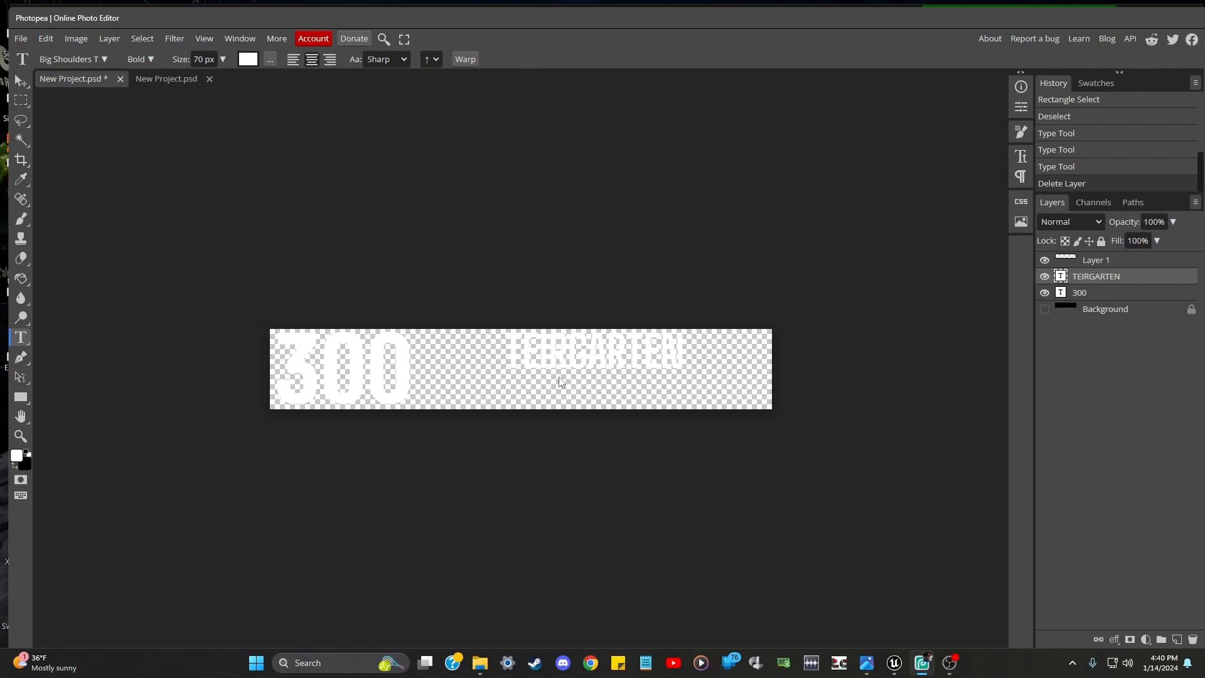
Add a text box reading PHILHARMONIE beneath TEIRGARTEN and extend its left edge to align with the box above
left_click_drag(420, 369, 772, 410)
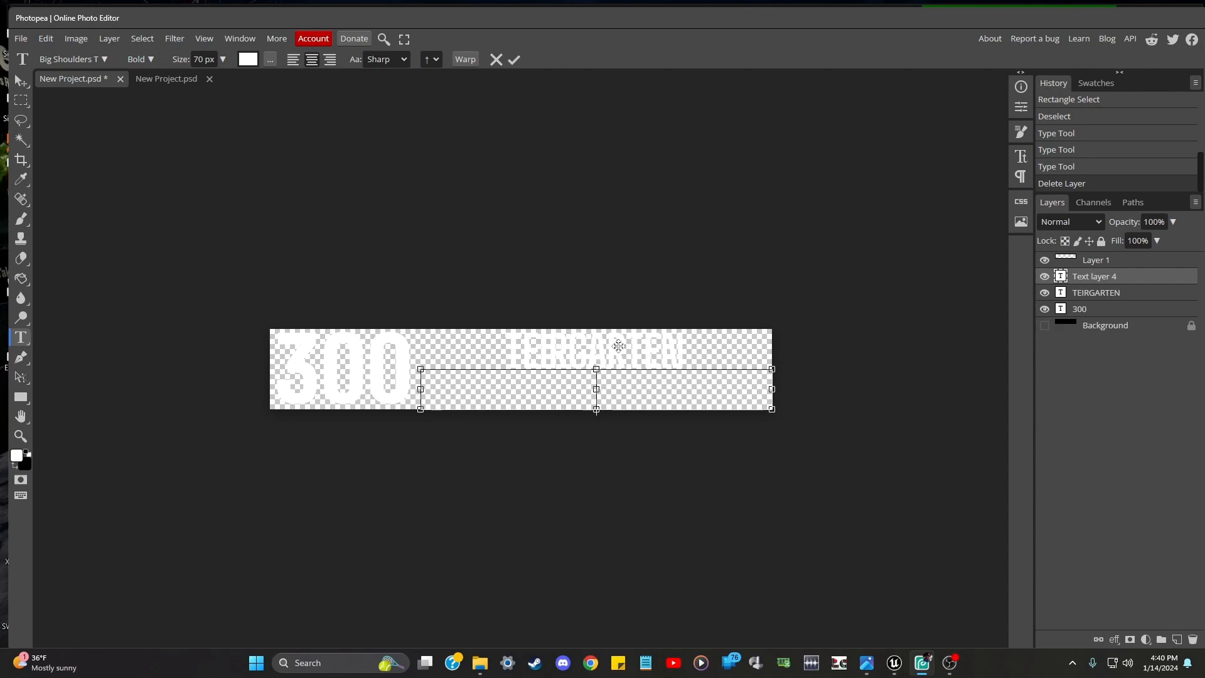
type("PHILHA")
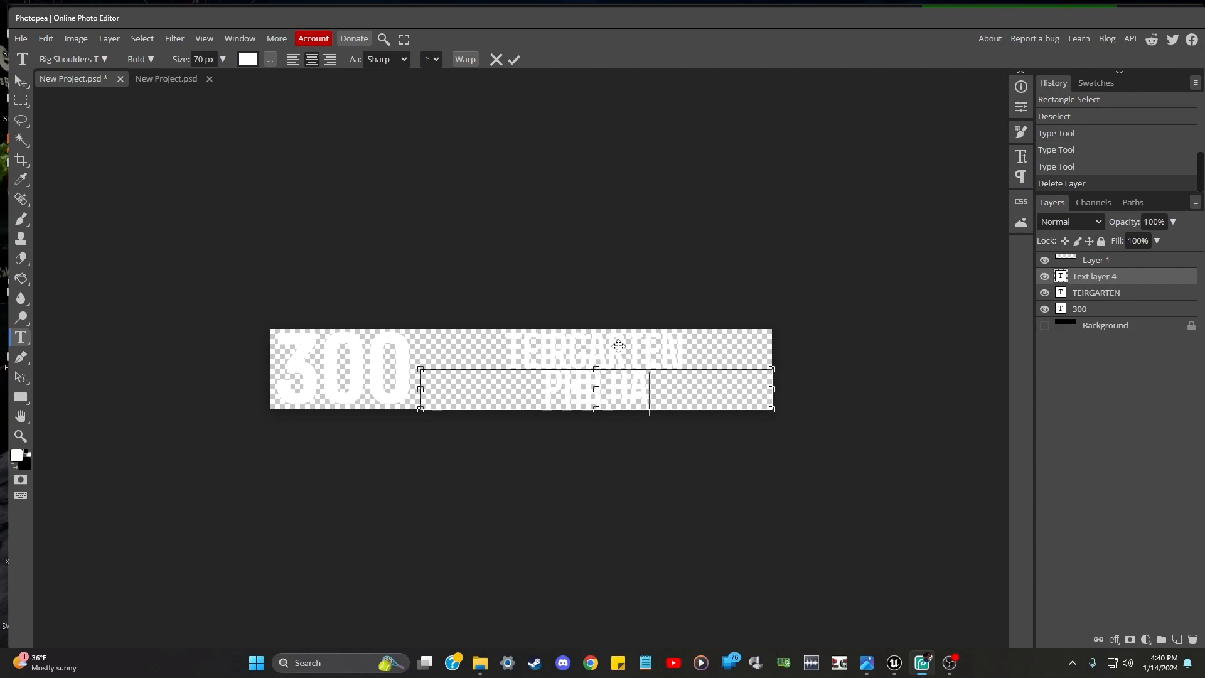
type("RMONIE")
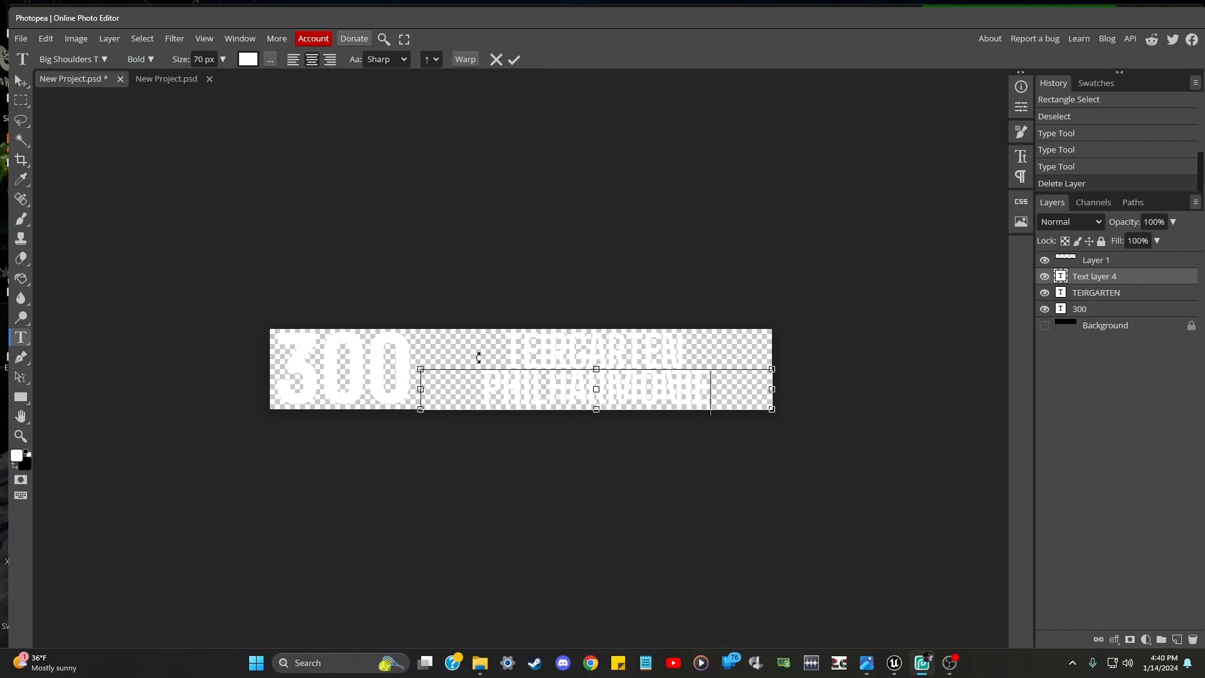
left_click_drag(421, 389, 416, 389)
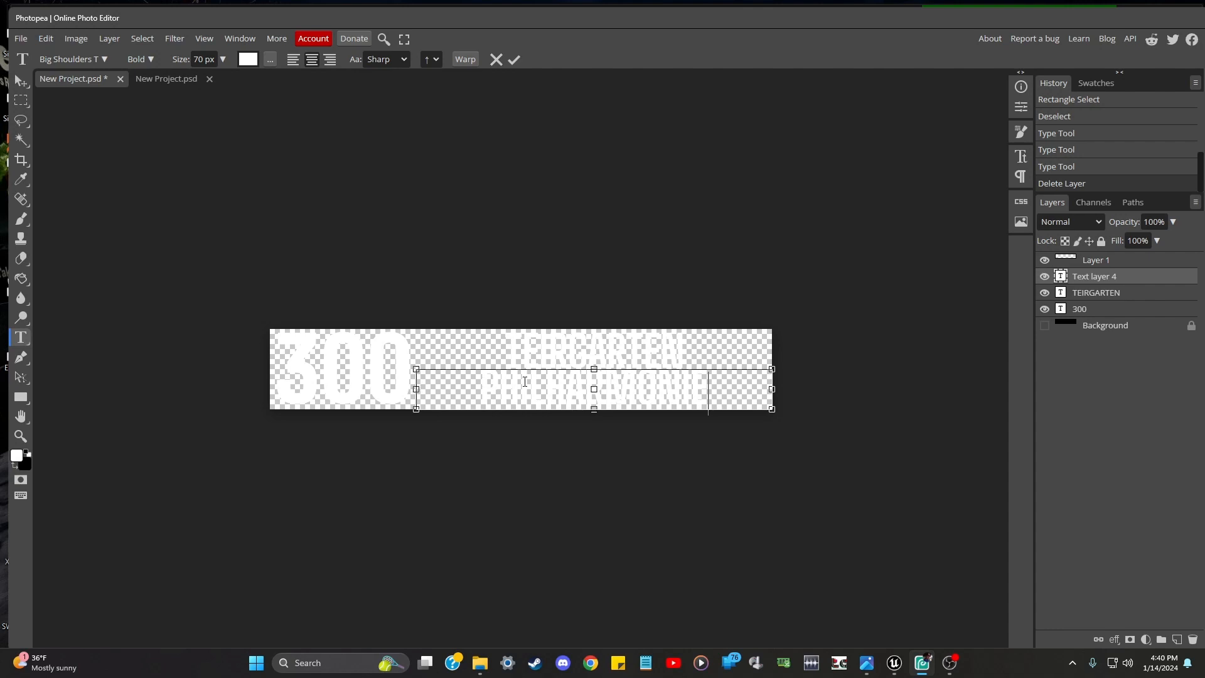
left_click_drag(594, 369, 594, 369)
left_click(23, 100)
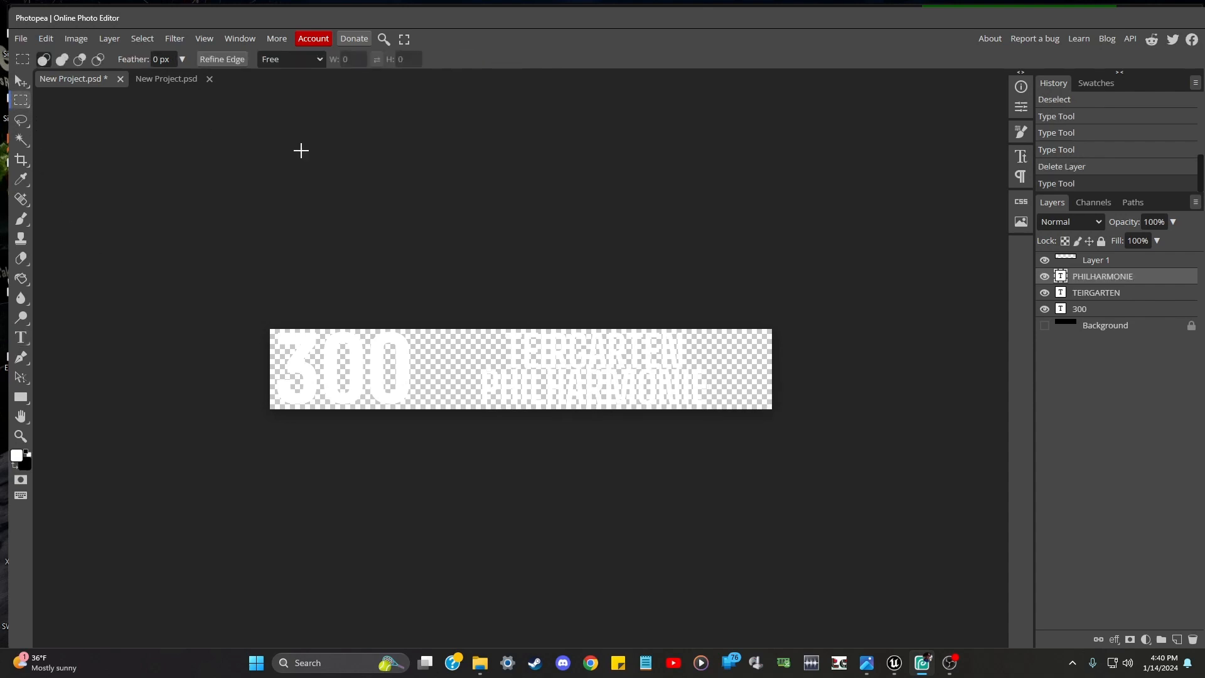
Preview the white lettering against the black Background layer and hide that layer again
left_click(1044, 325)
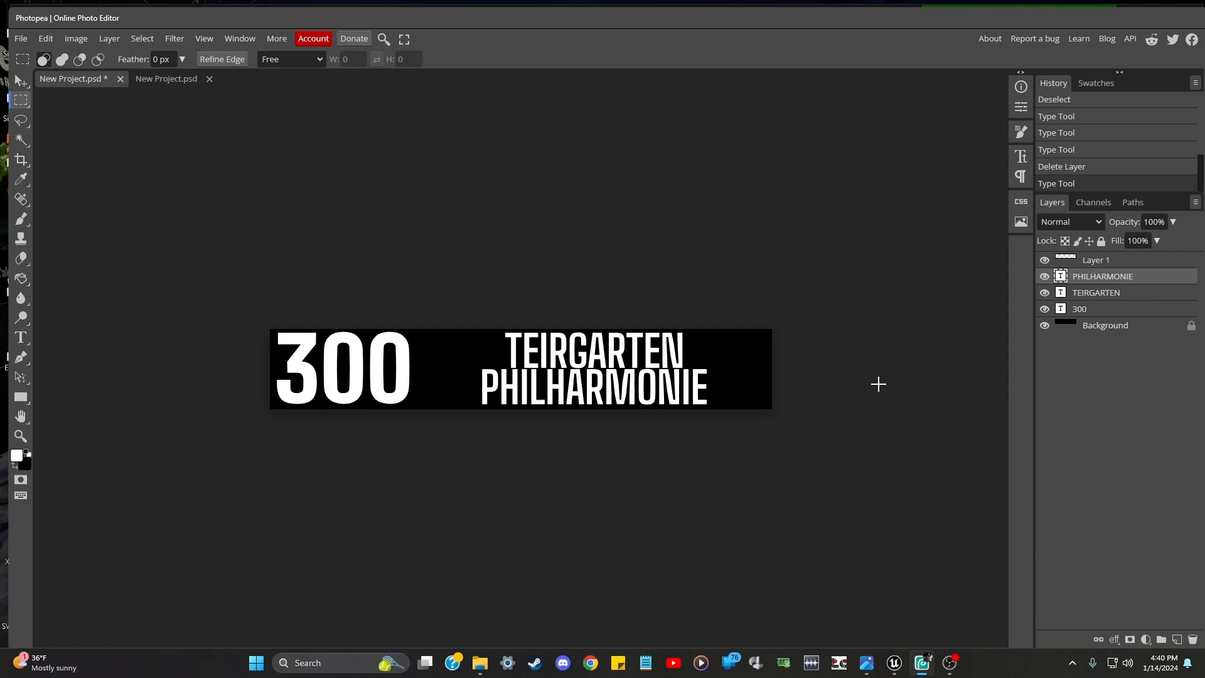
left_click(1044, 326)
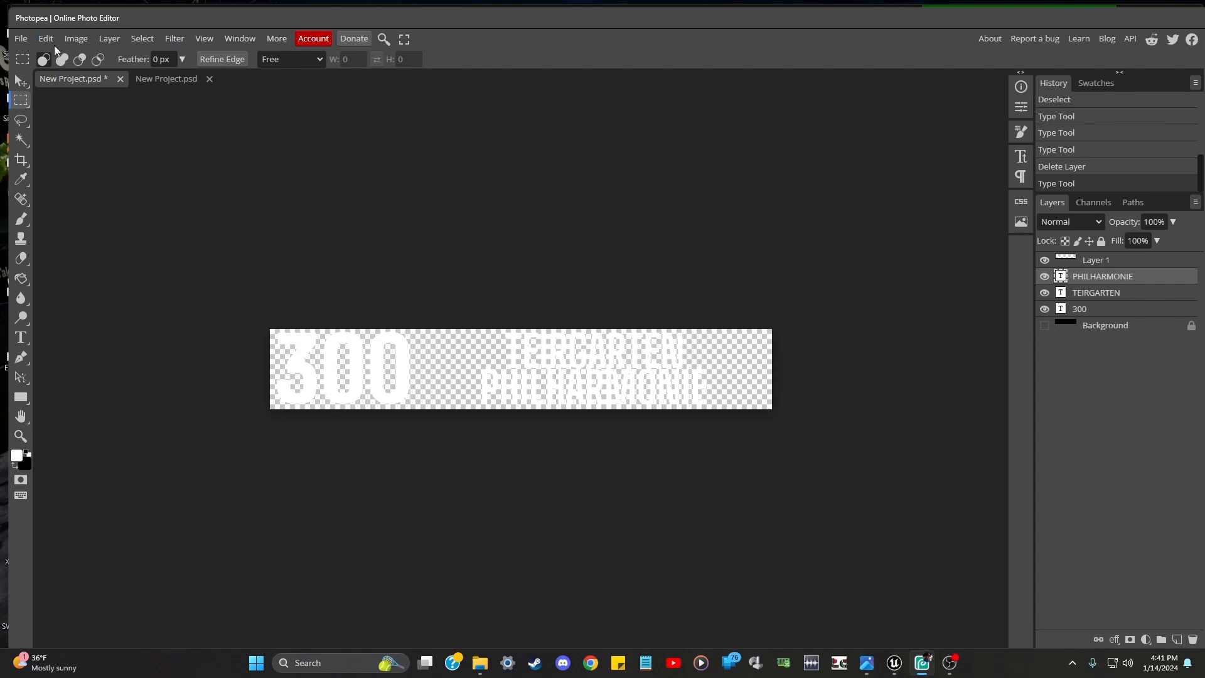
Export the transparent image as a PNG named T_300nb
left_click(20, 38)
mouse_move(46, 203)
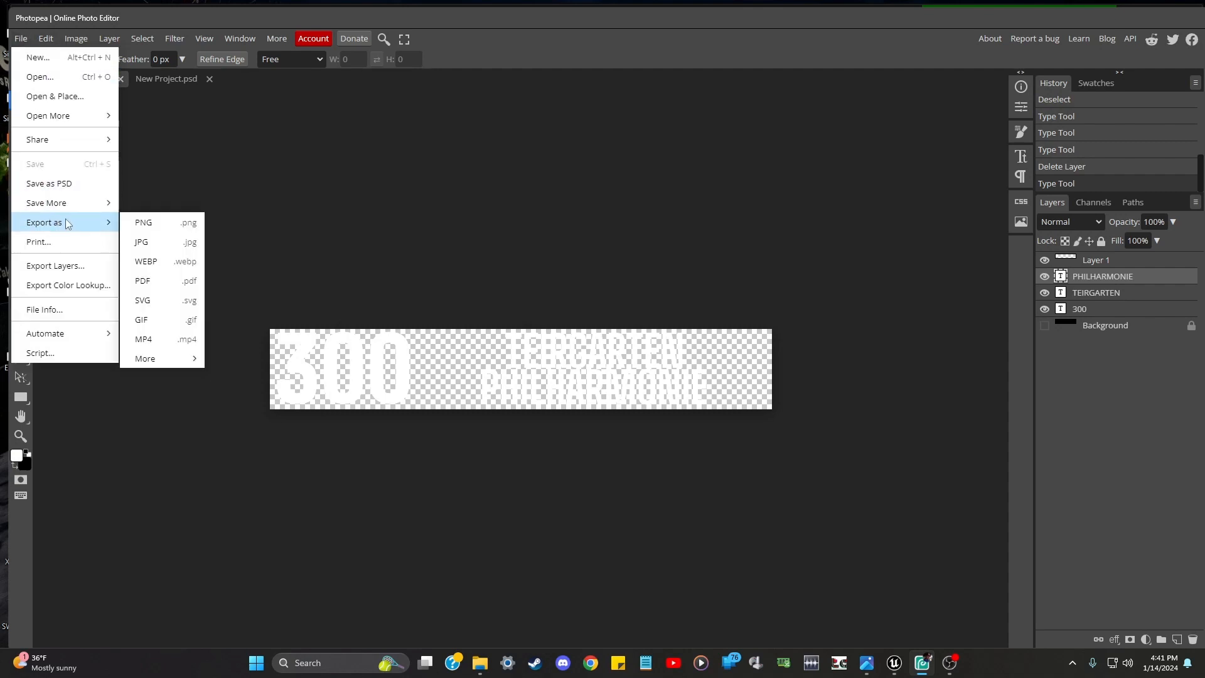
left_click(146, 224)
left_click_drag(488, 172, 425, 186)
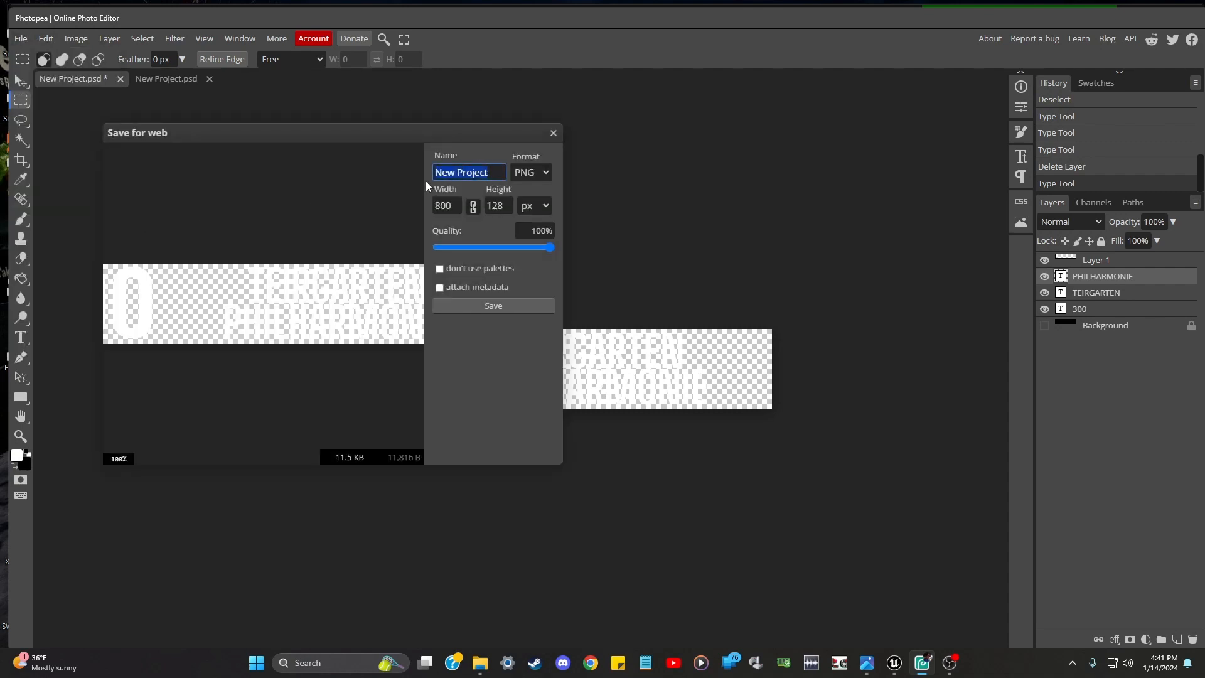
type("T_")
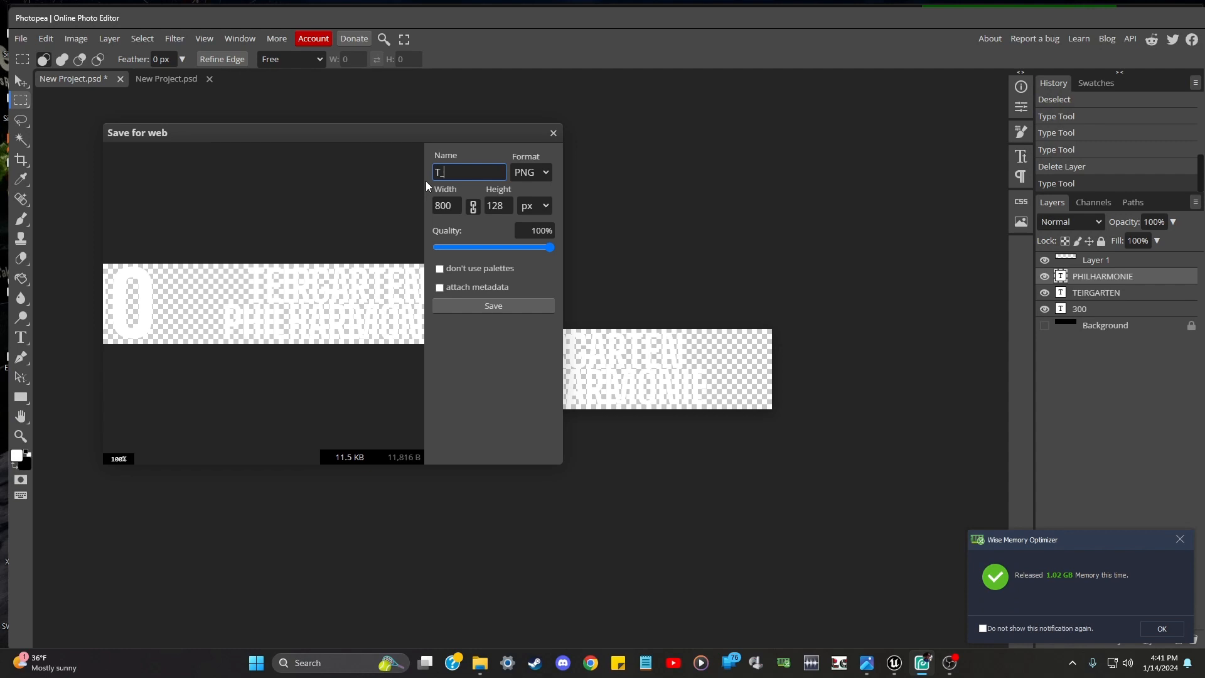
type("00nb")
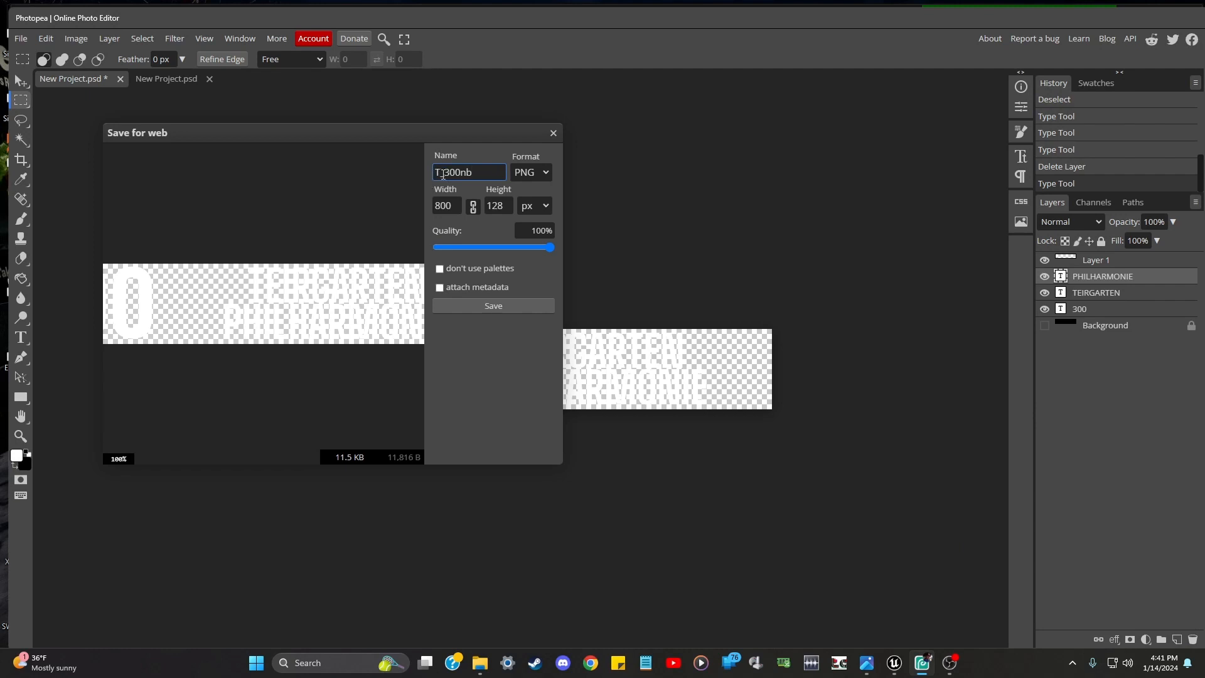
left_click(475, 305)
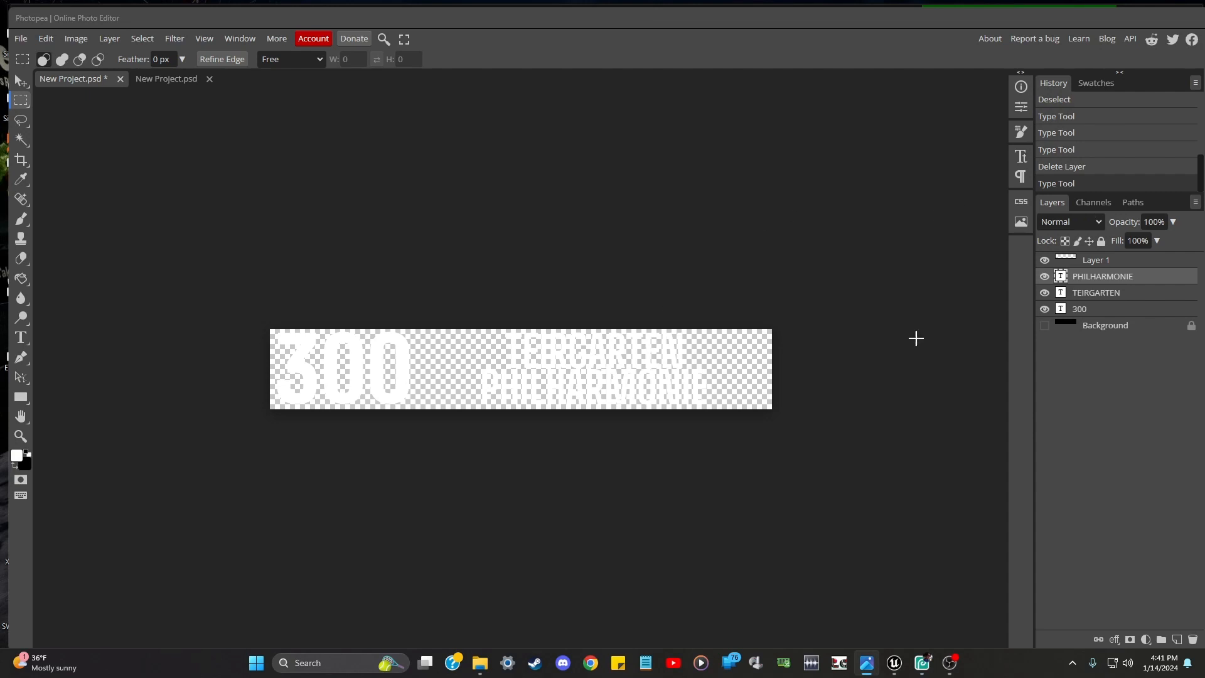
Replace the TEIRGARTEN text with S+U WARSCHAUER
left_click(1084, 293)
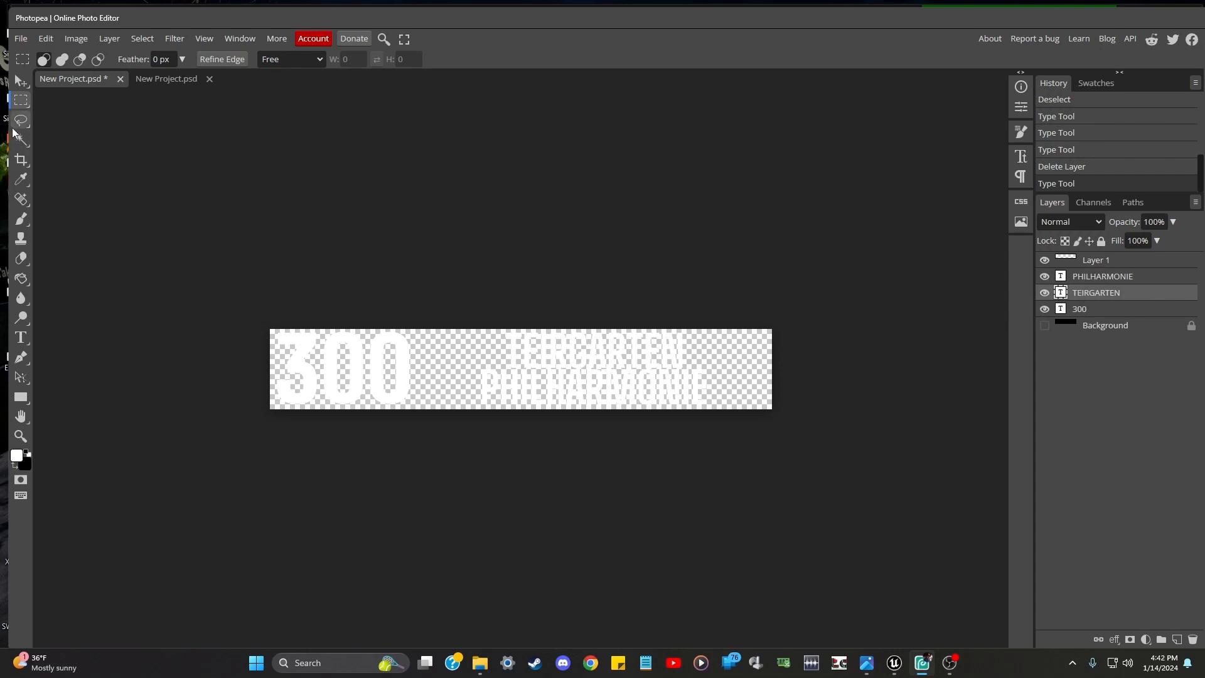
left_click(19, 339)
left_click(639, 343)
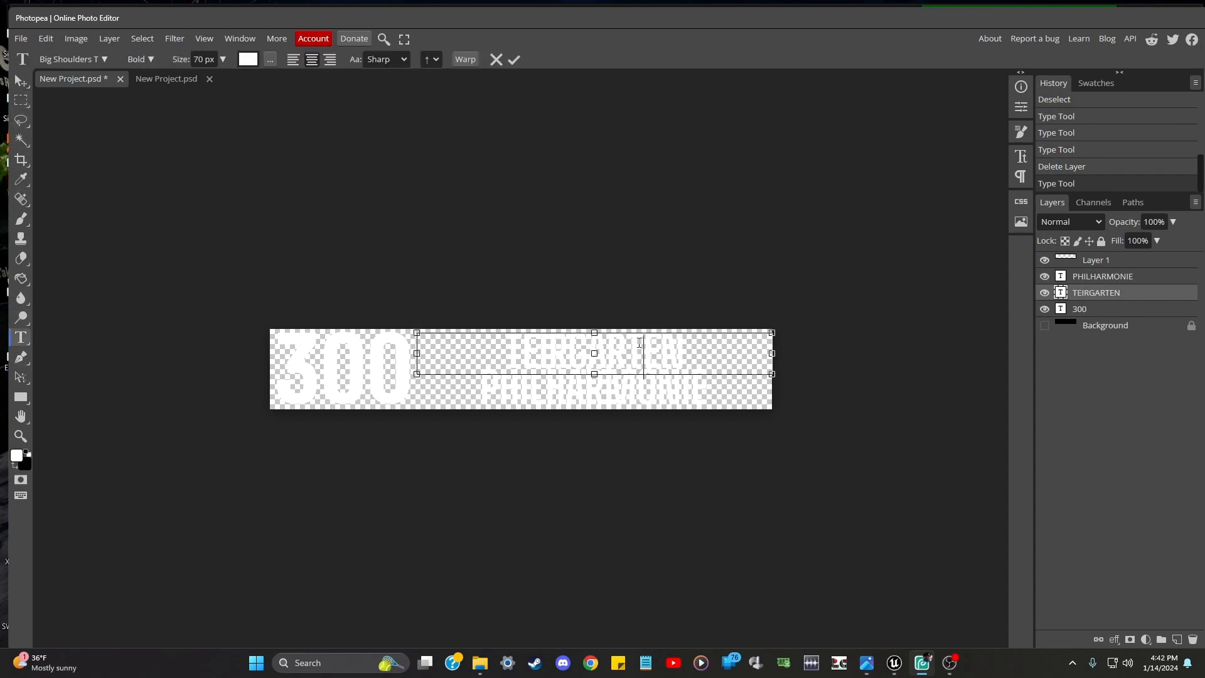
left_click_drag(686, 344, 477, 345)
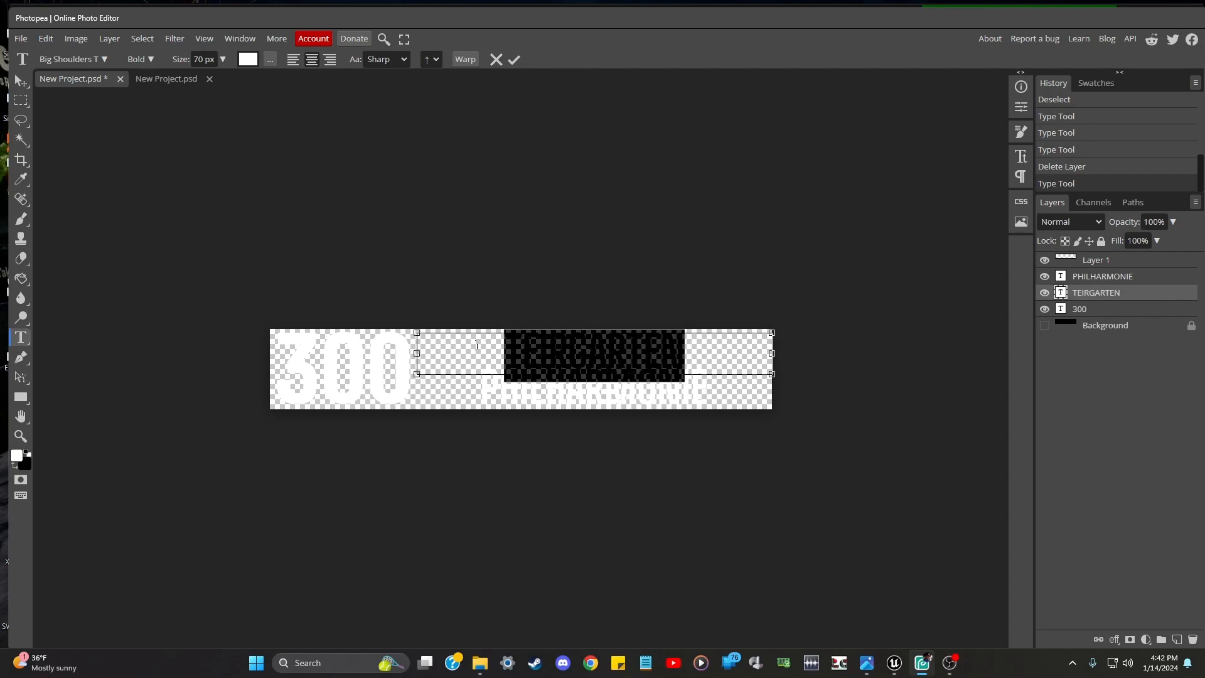
type("TT")
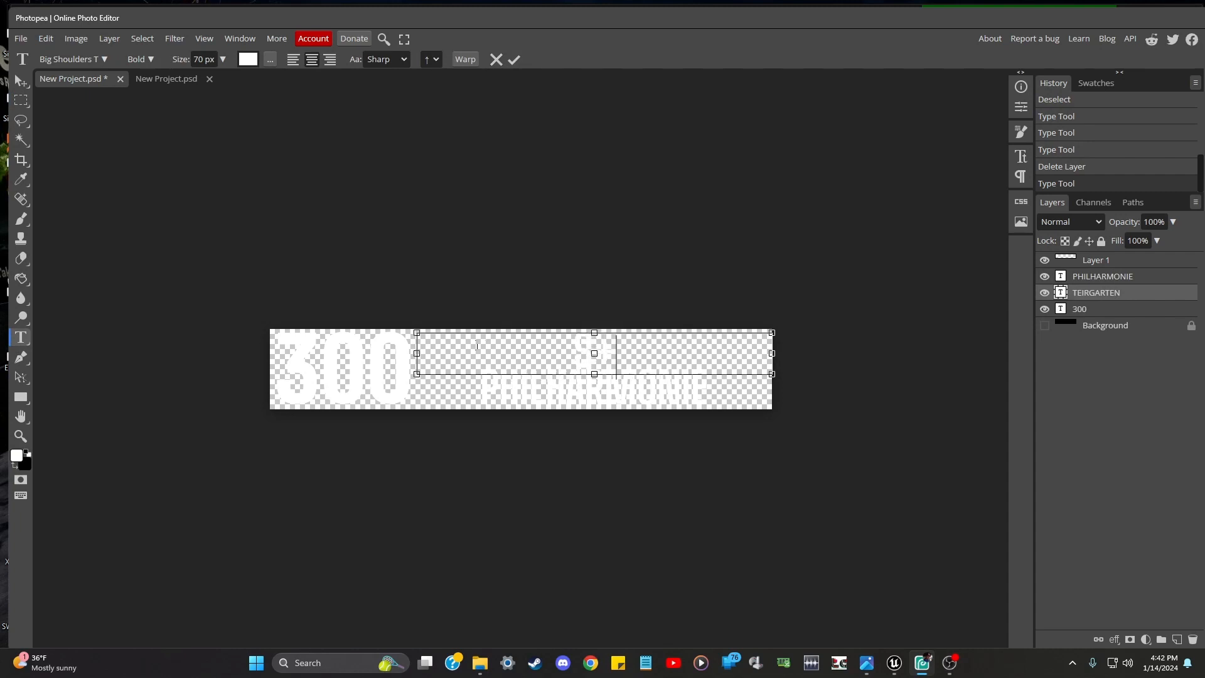
type("U BARSC")
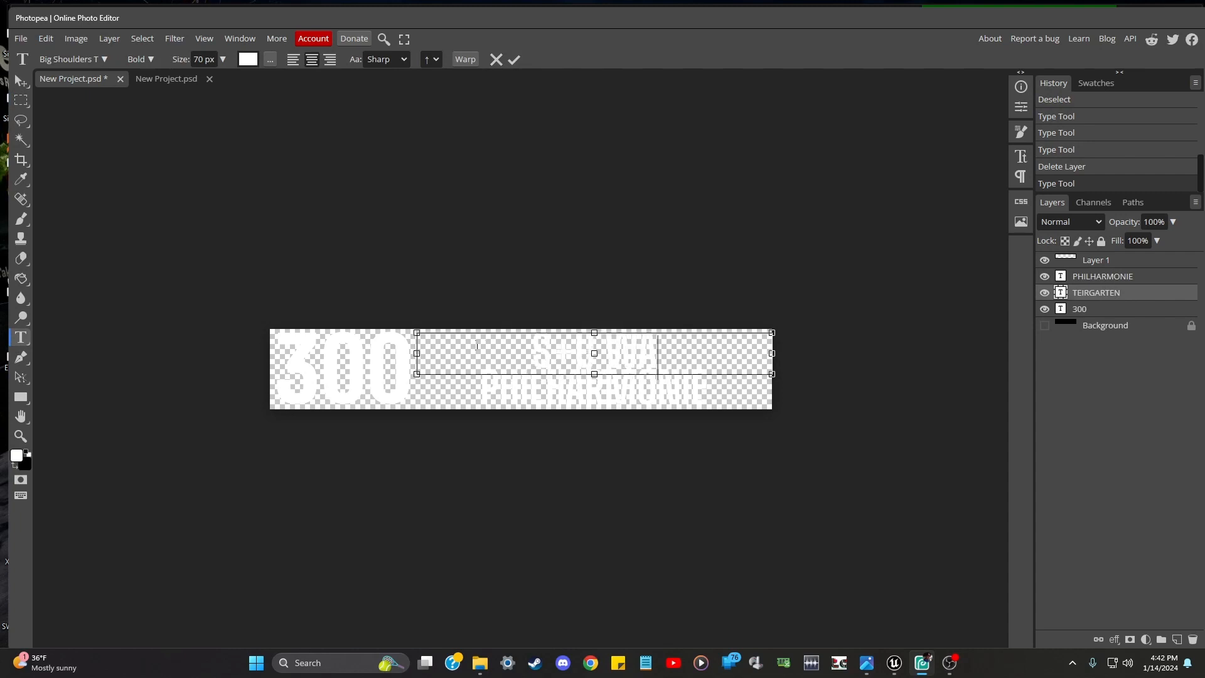
type("H")
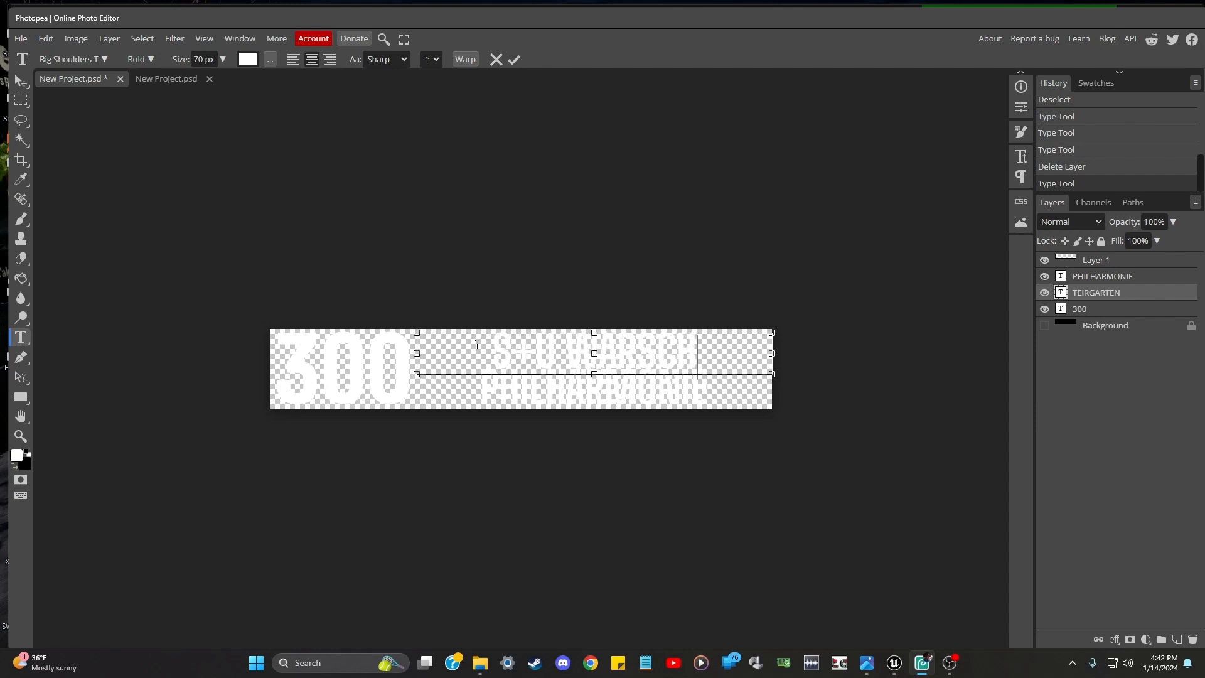
type("AUER")
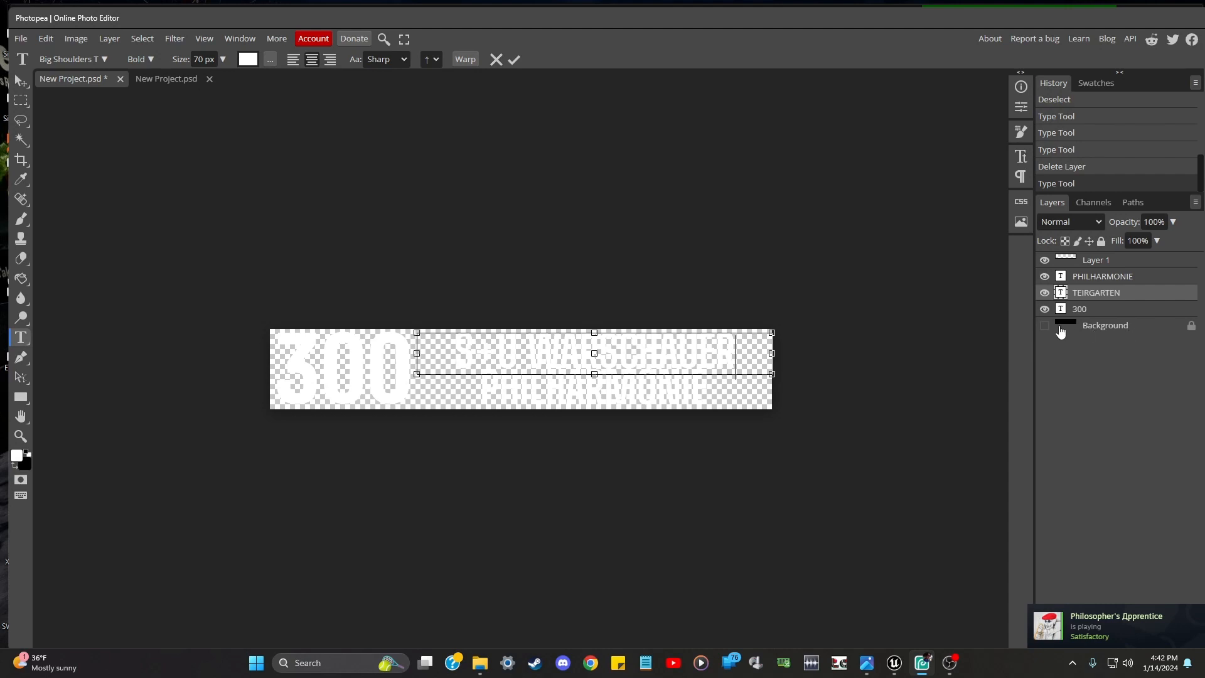
Show the black Background layer and replace the PHILHARMONIE text on the lower line with STR
left_click(1044, 325)
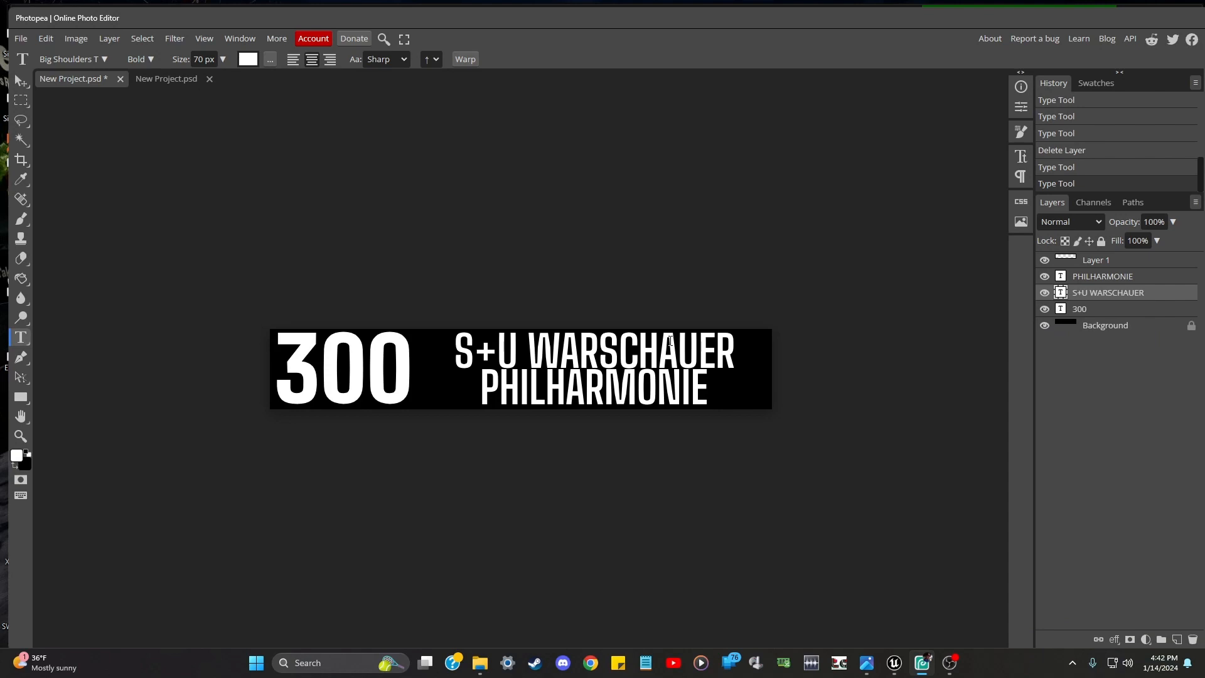
left_click(1106, 280)
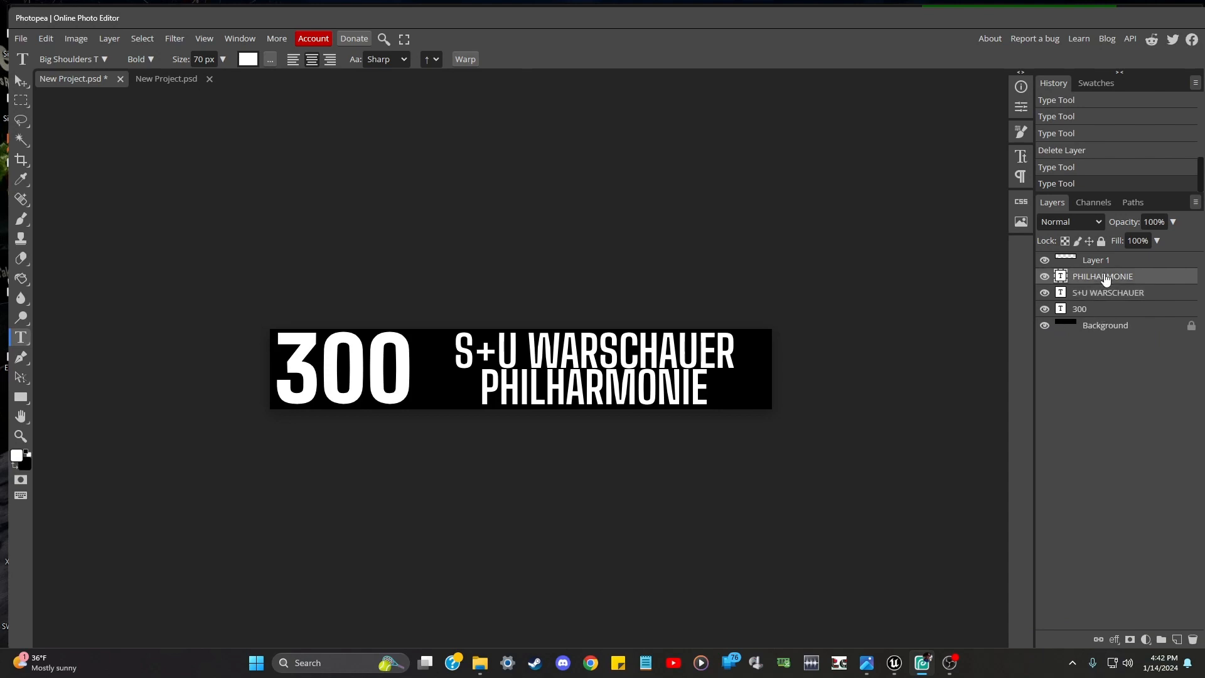
left_click(712, 386)
left_click_drag(711, 387, 488, 395)
type("STR.")
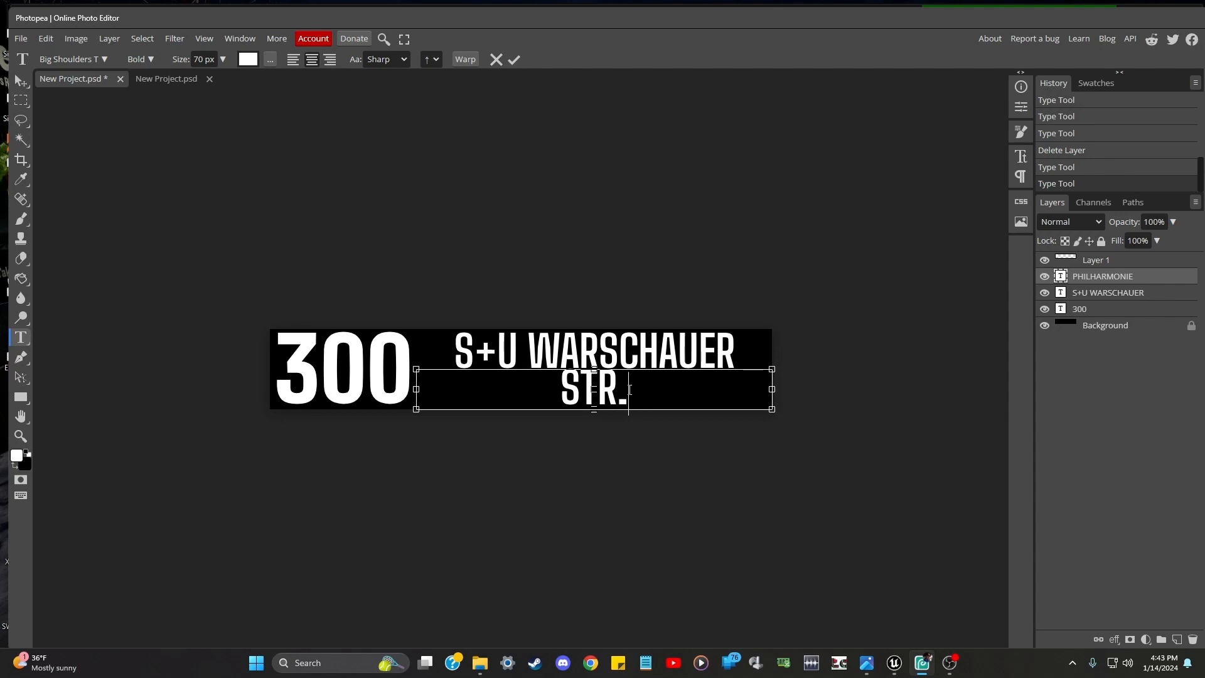
Replace the STR. text on the lower line with MERCEDES BENZ ARENA
left_click_drag(628, 392, 566, 390)
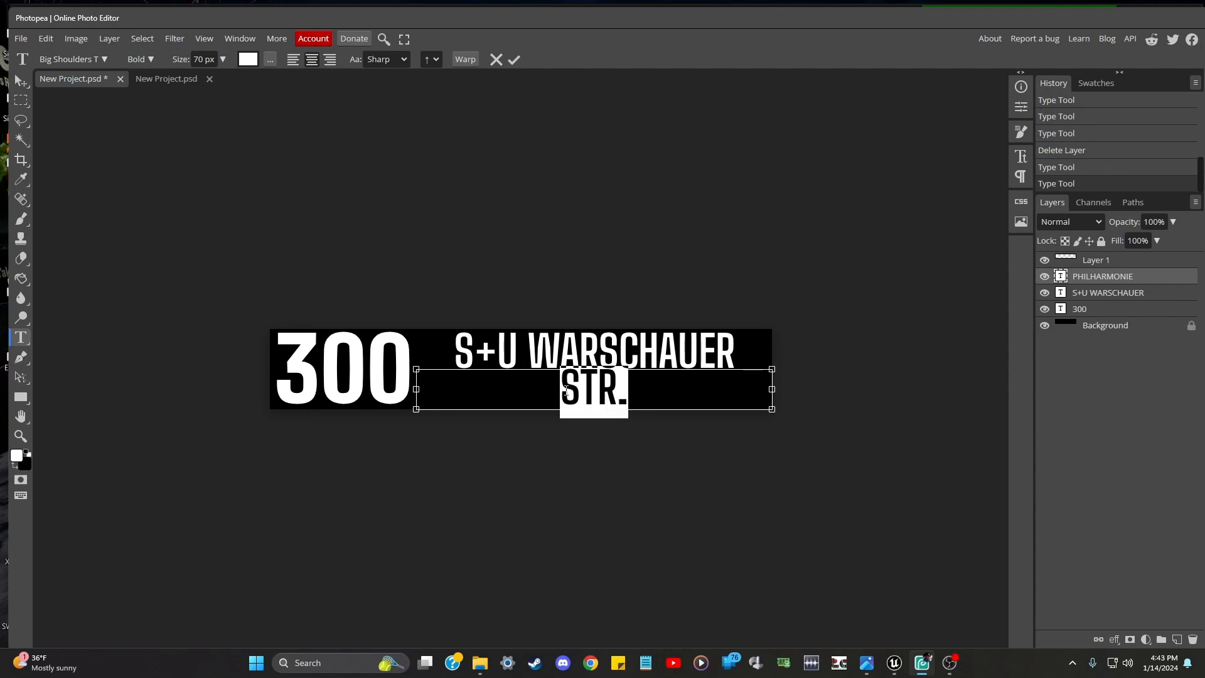
key("BackSpace")
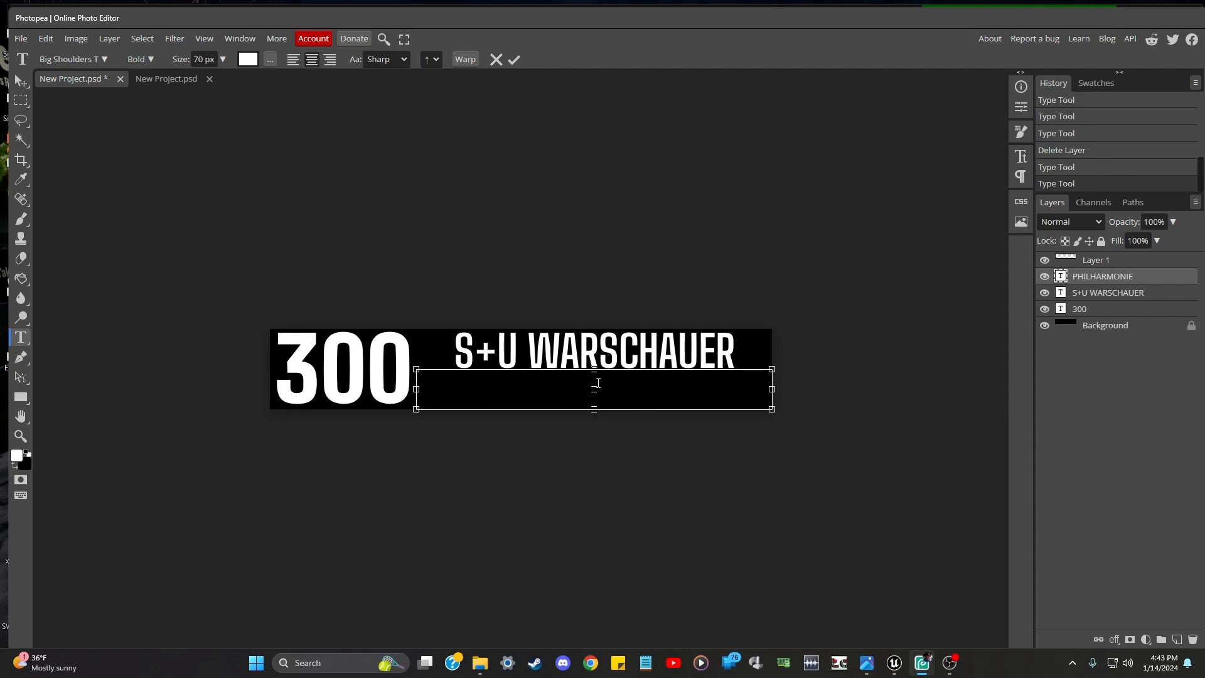
type("MERCWE")
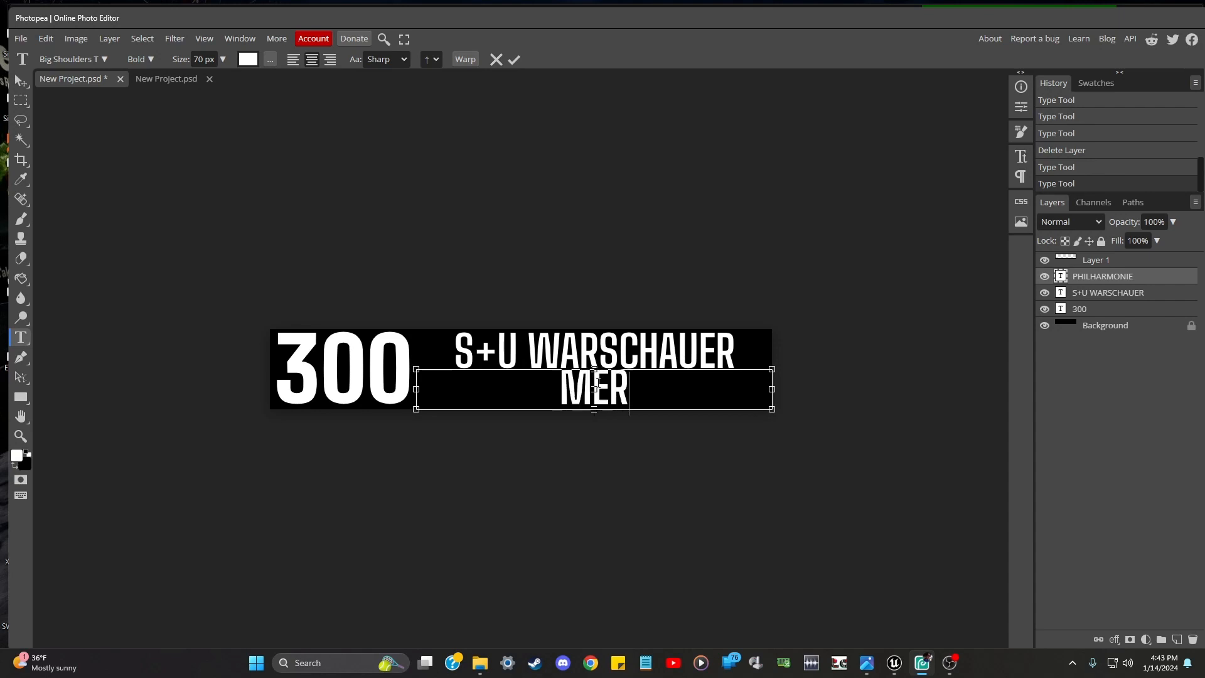
key("BackSpace")
key("BackSpace")
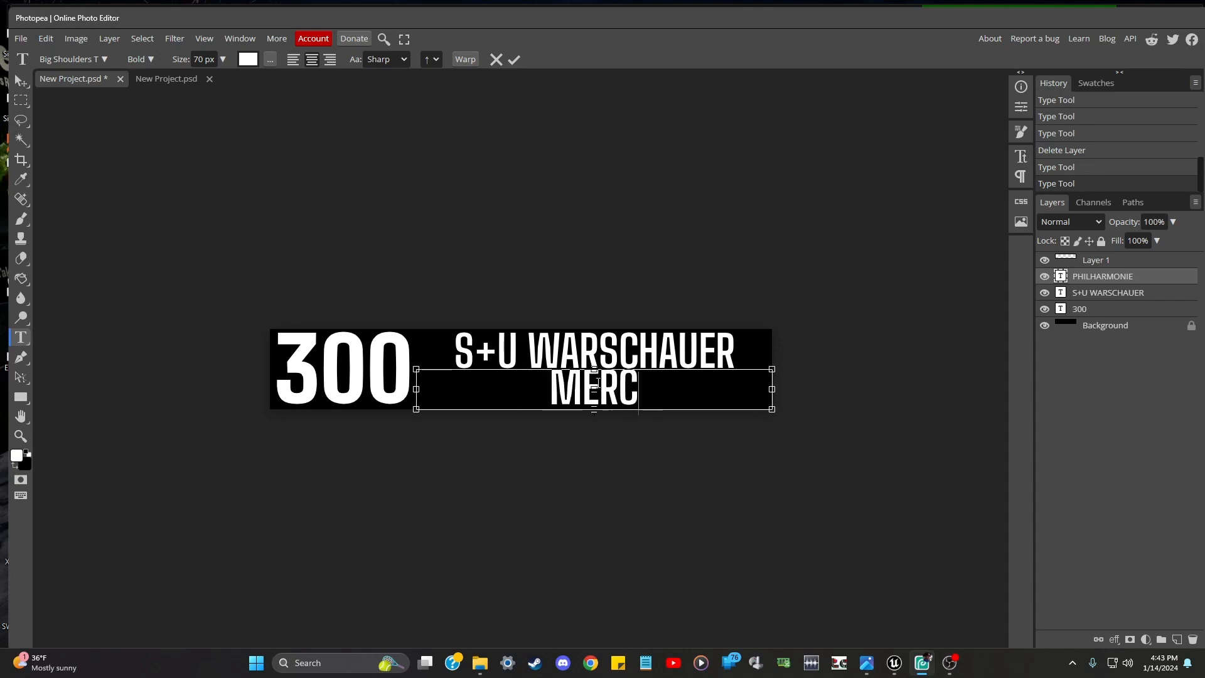
type("EDES BENZ")
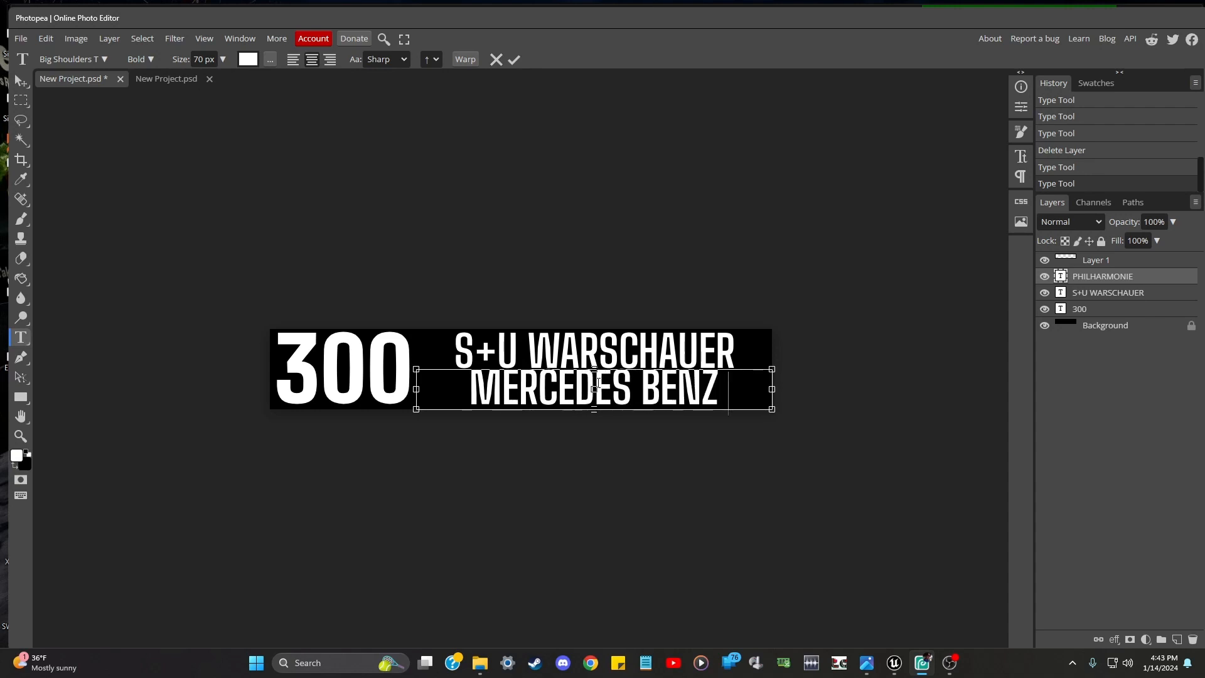
type(" ARE")
key("BackSpace")
key("BackSpace")
key("BackSpace")
key("Return")
Set the whole MERCEDES BENZ ARENA text to a size of 60 px
key("ctrl+a")
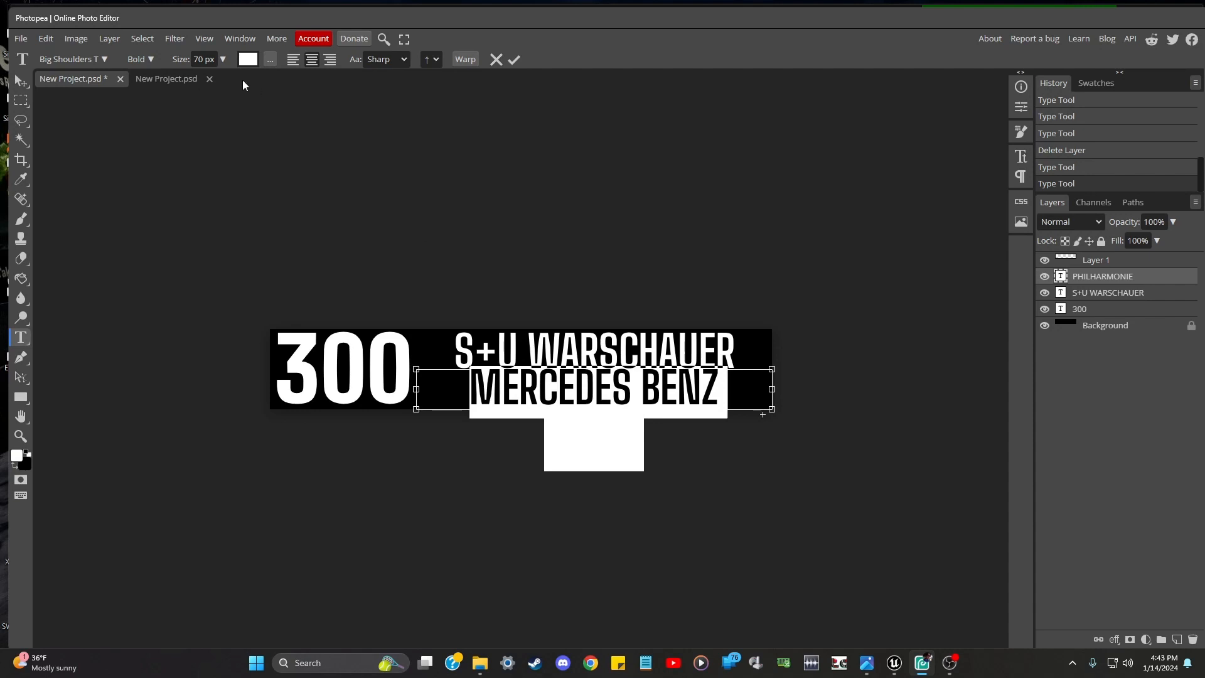
left_click(195, 59)
type("6")
key("Return")
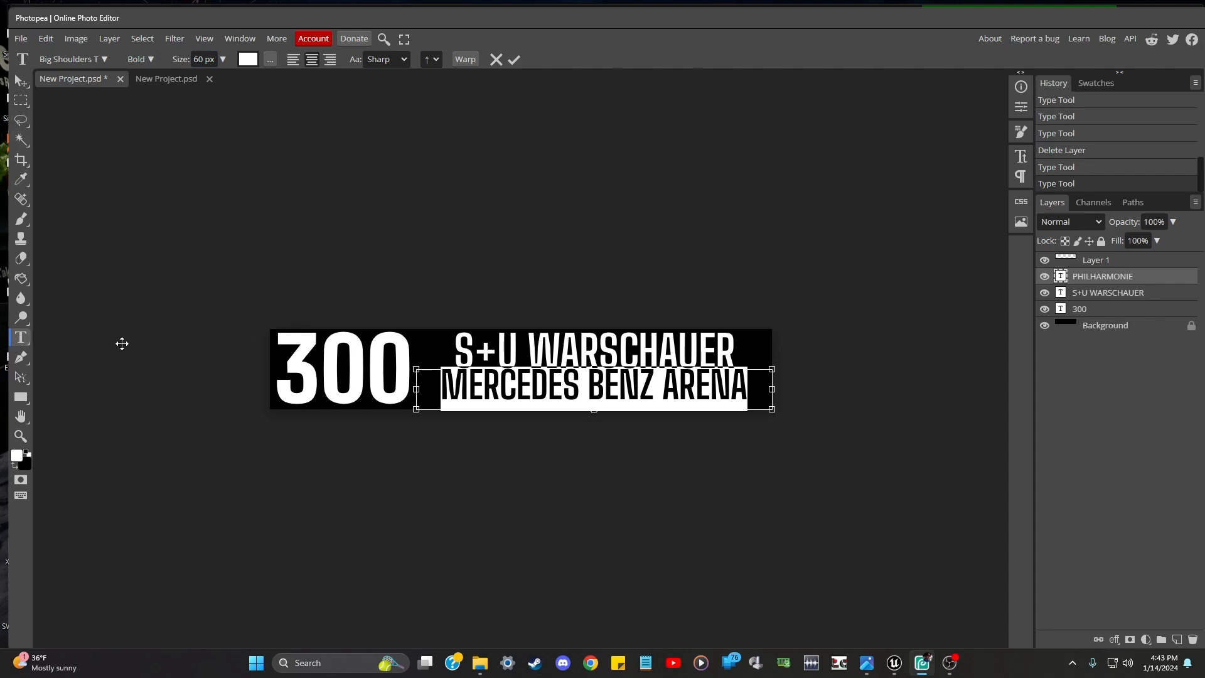
left_click(147, 333)
Append STR. to the S+U WARSCHAUER text and set that whole line to a size of 60 px
left_click(744, 350)
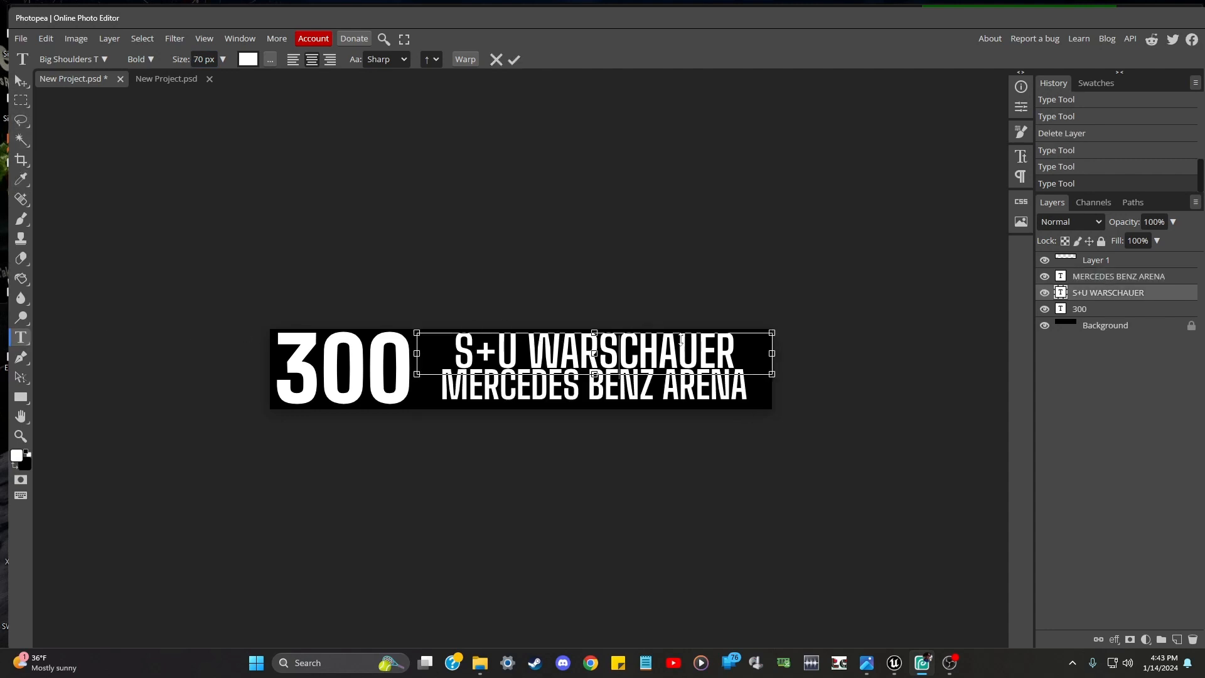
type("STR")
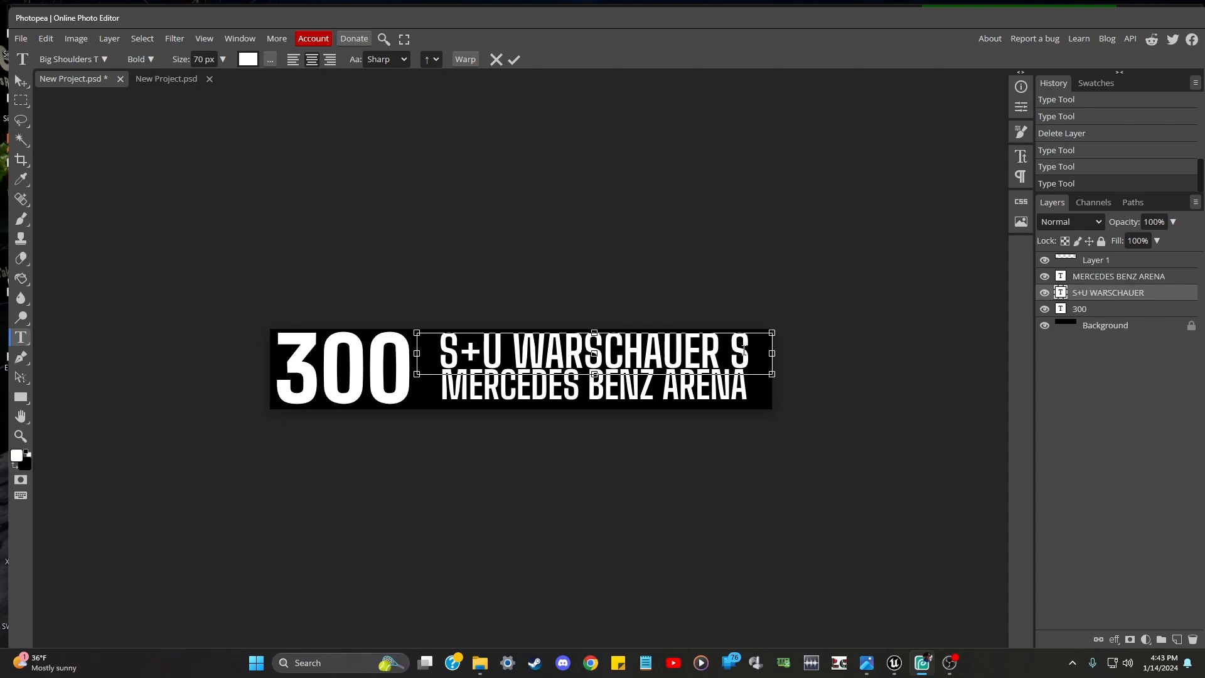
key("BackSpace")
key("BackSpace")
key("BackSpace")
key("BackSpace")
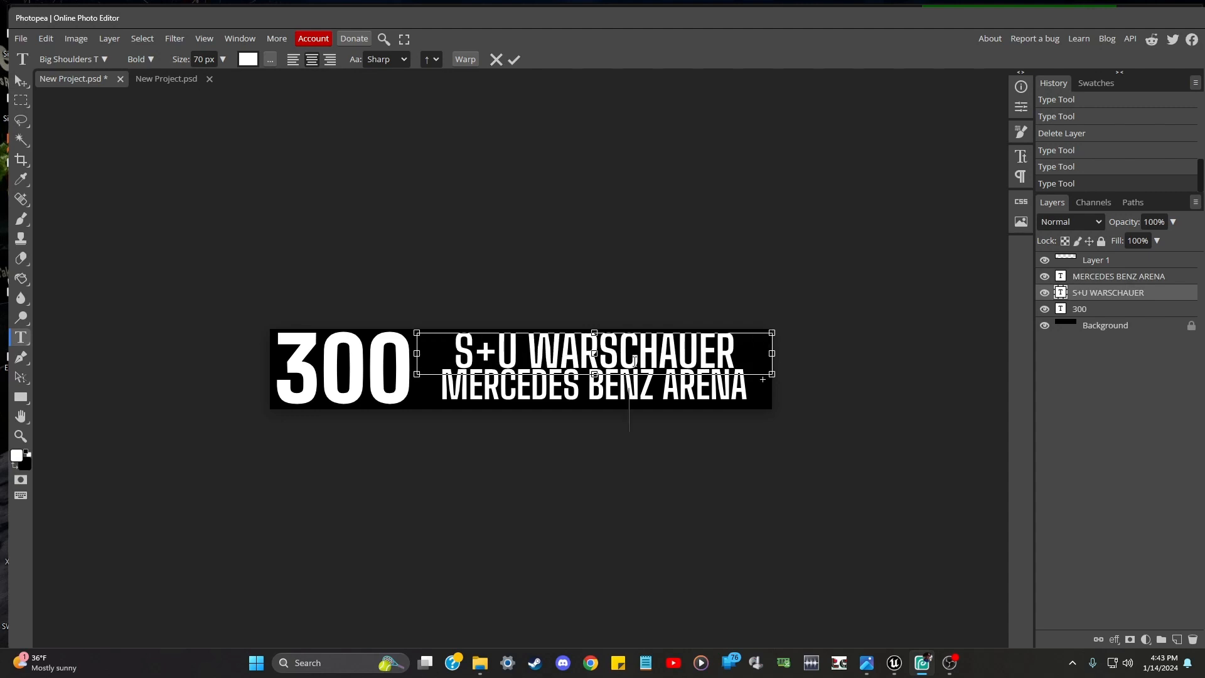
key("ctrl+a")
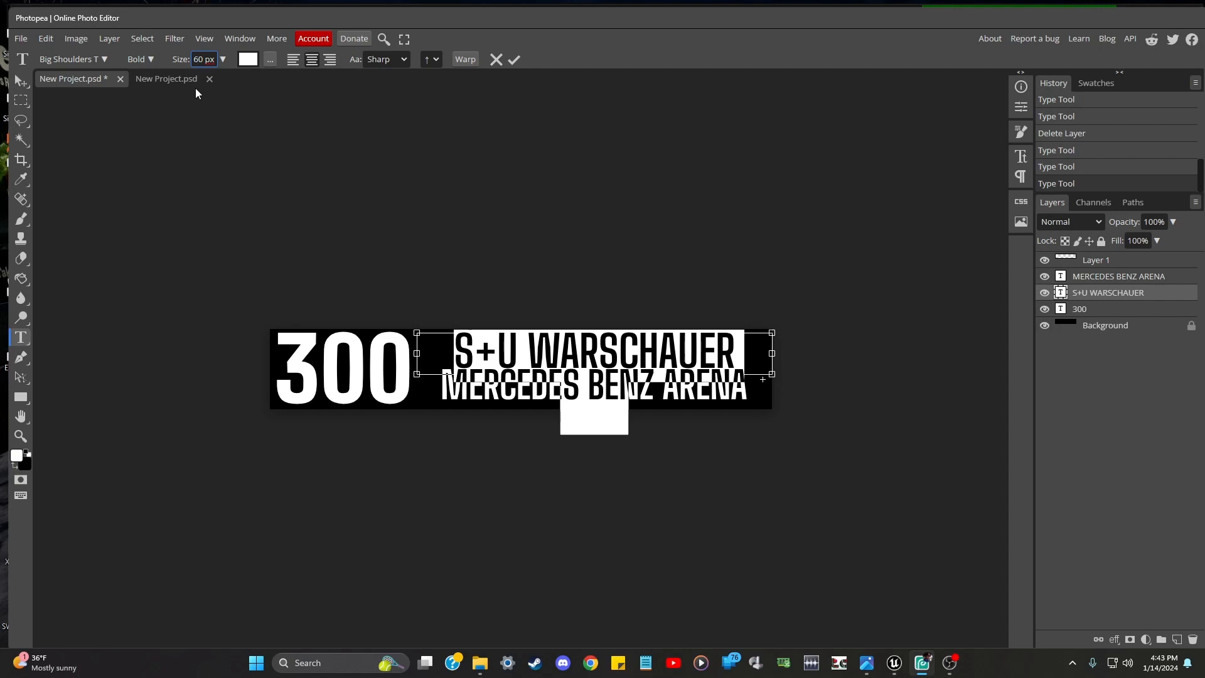
key("Return")
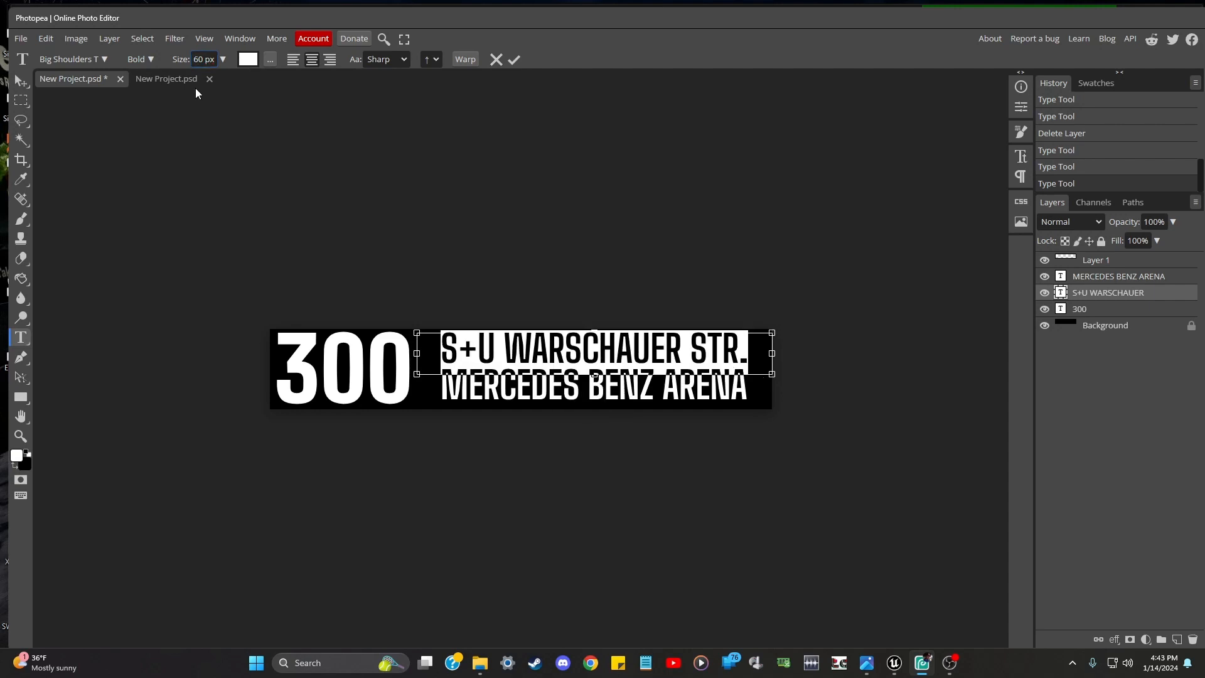
left_click(488, 352)
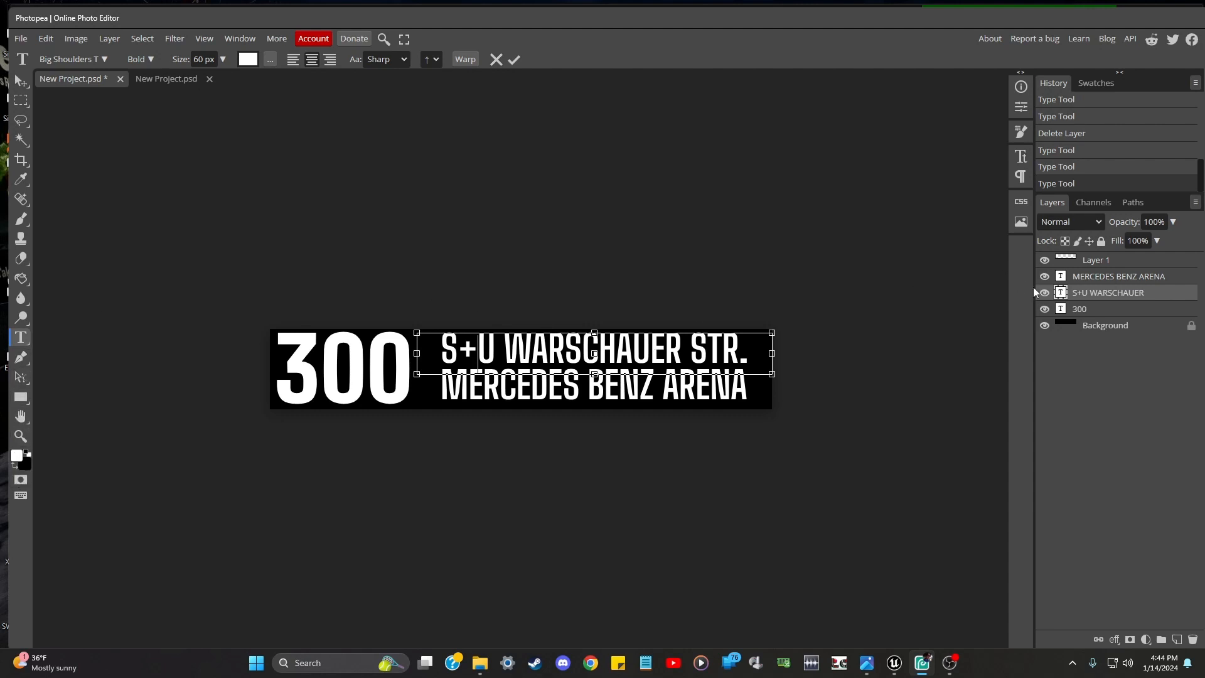
Compare the lettering with and without the black Background layer, leaving that layer hidden
left_click(1045, 326)
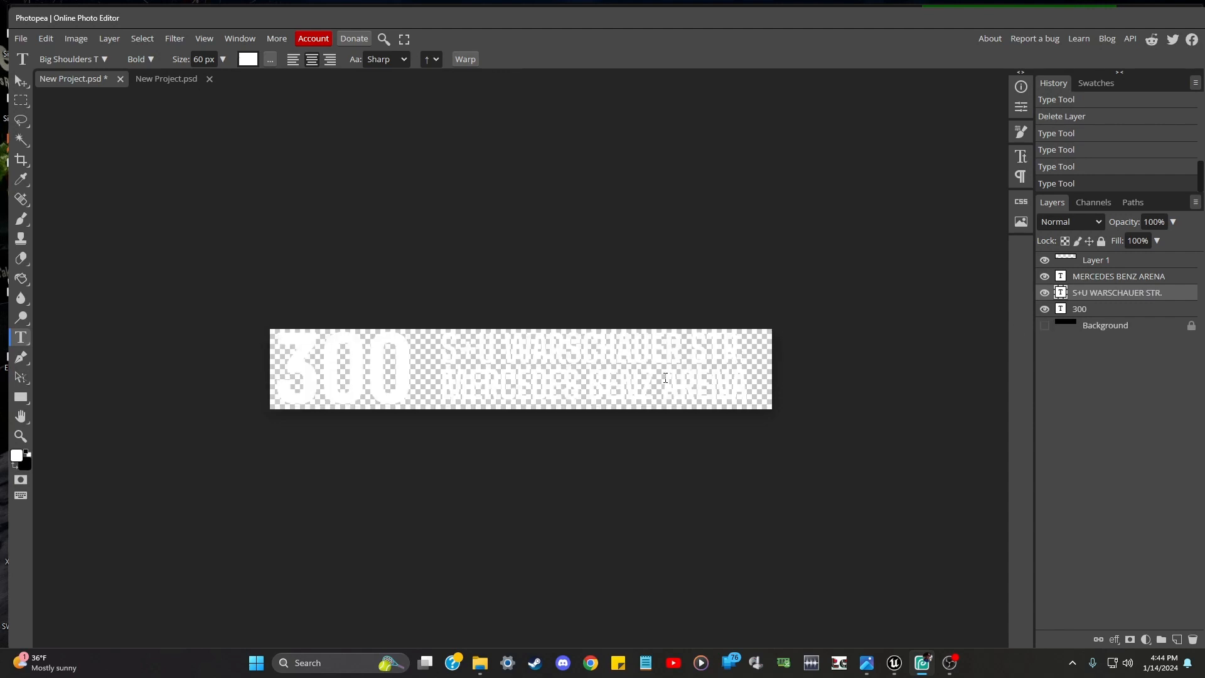
left_click(1044, 325)
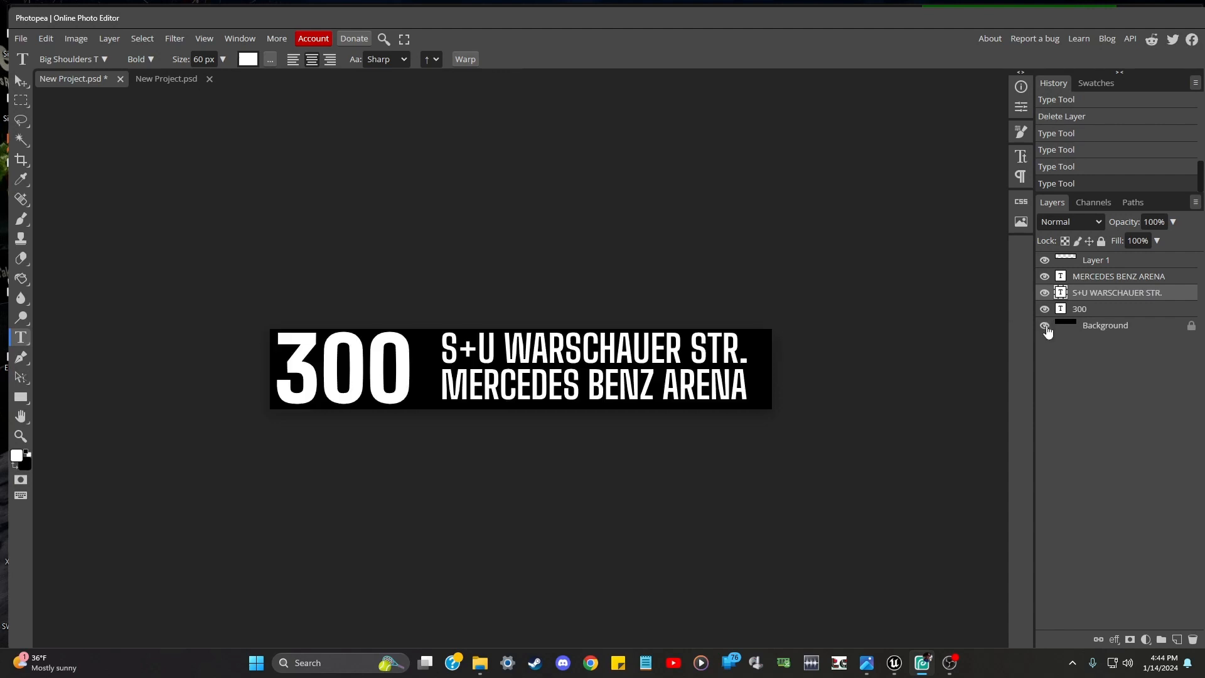
left_click(1045, 326)
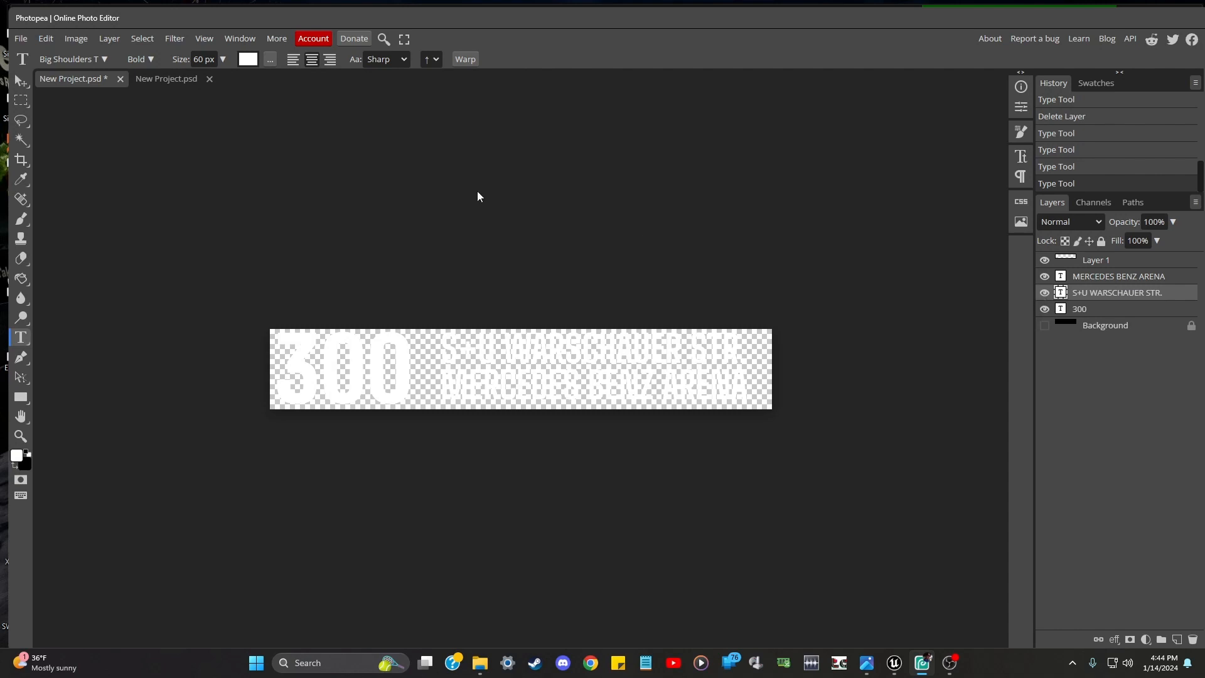
Export the transparent image as a PNG named T_300SB
left_click(27, 36)
mouse_move(63, 221)
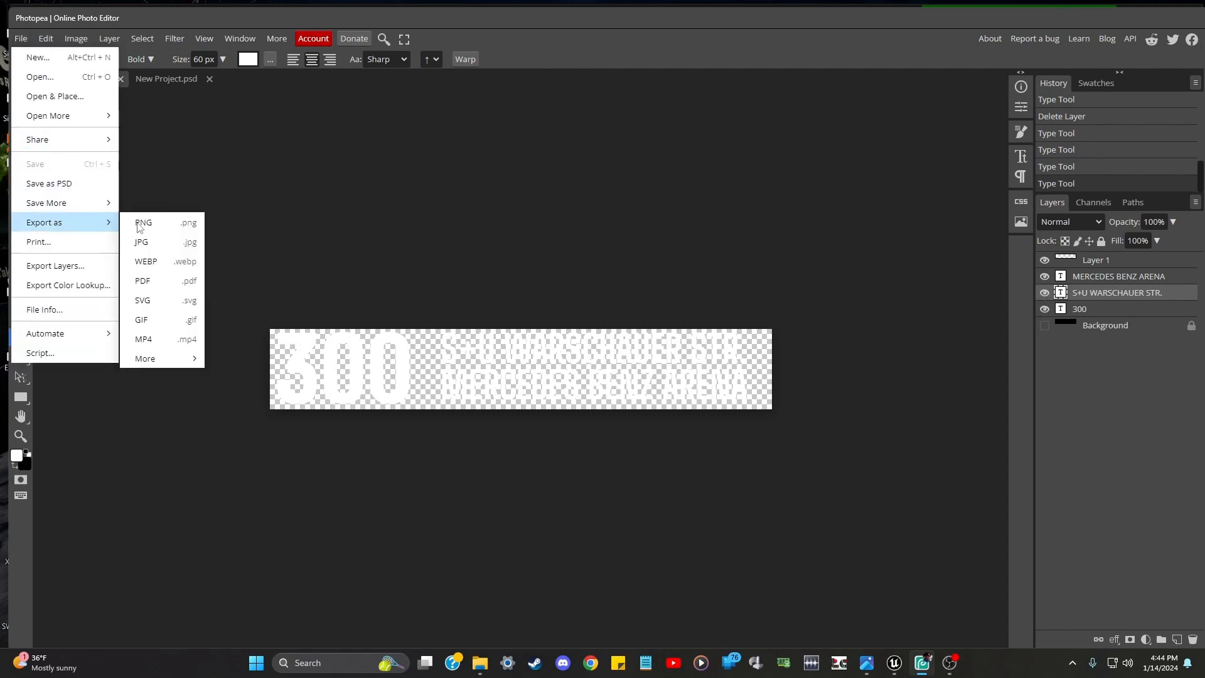
left_click(185, 220)
left_click(433, 172)
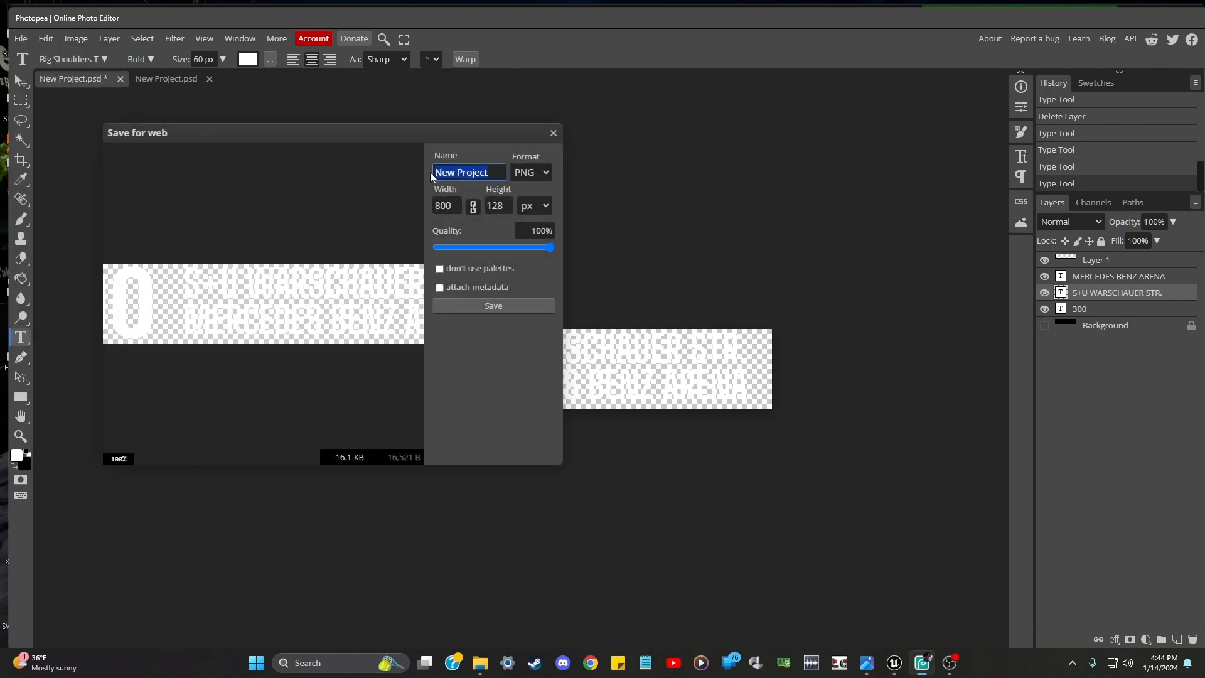
type("T_300SB")
left_click(524, 305)
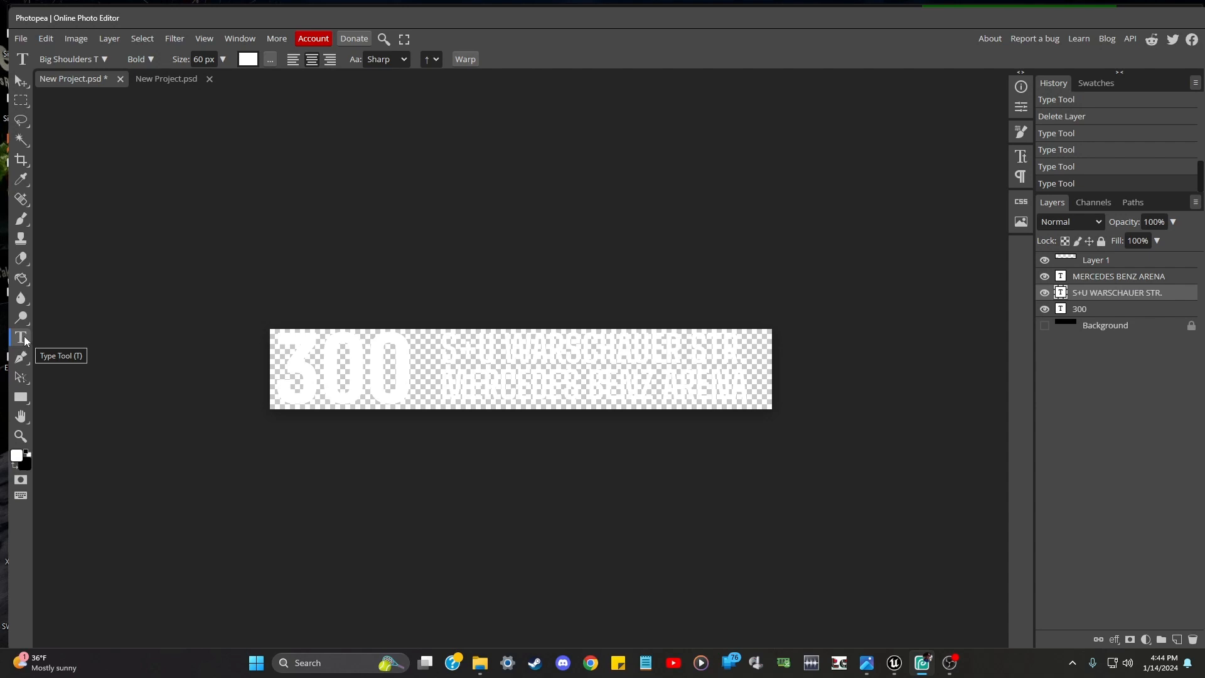
left_click(551, 349)
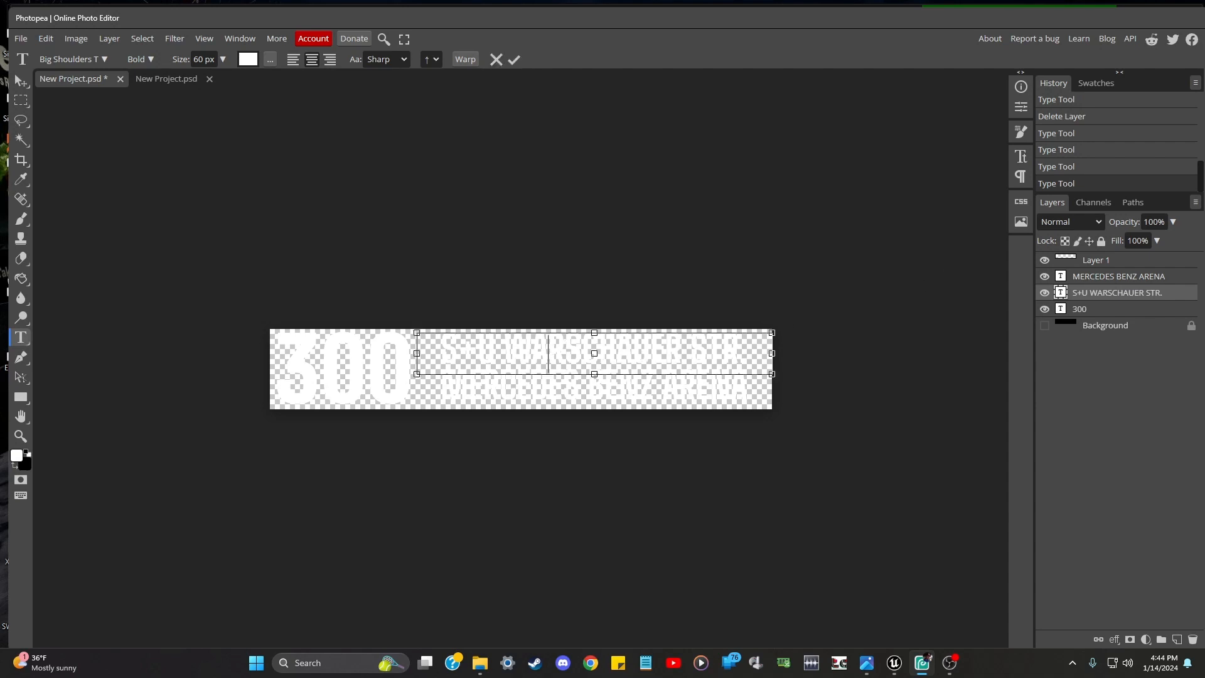
left_click(866, 662)
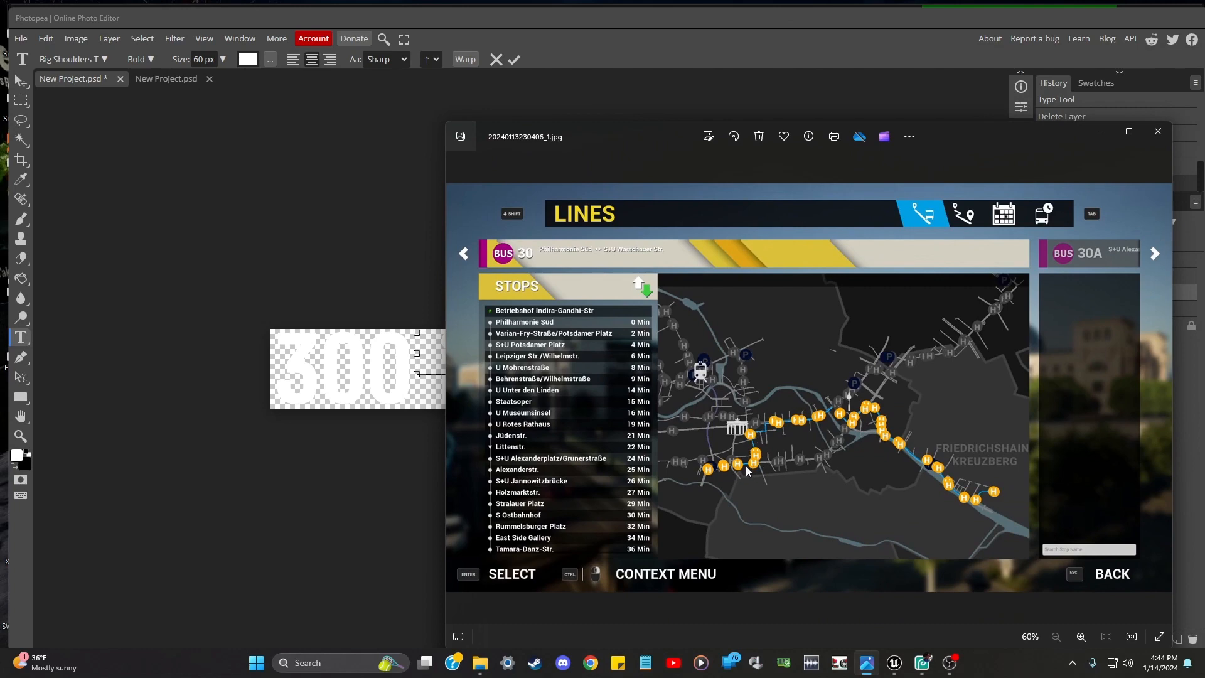
scroll(878, 429, "up", 5)
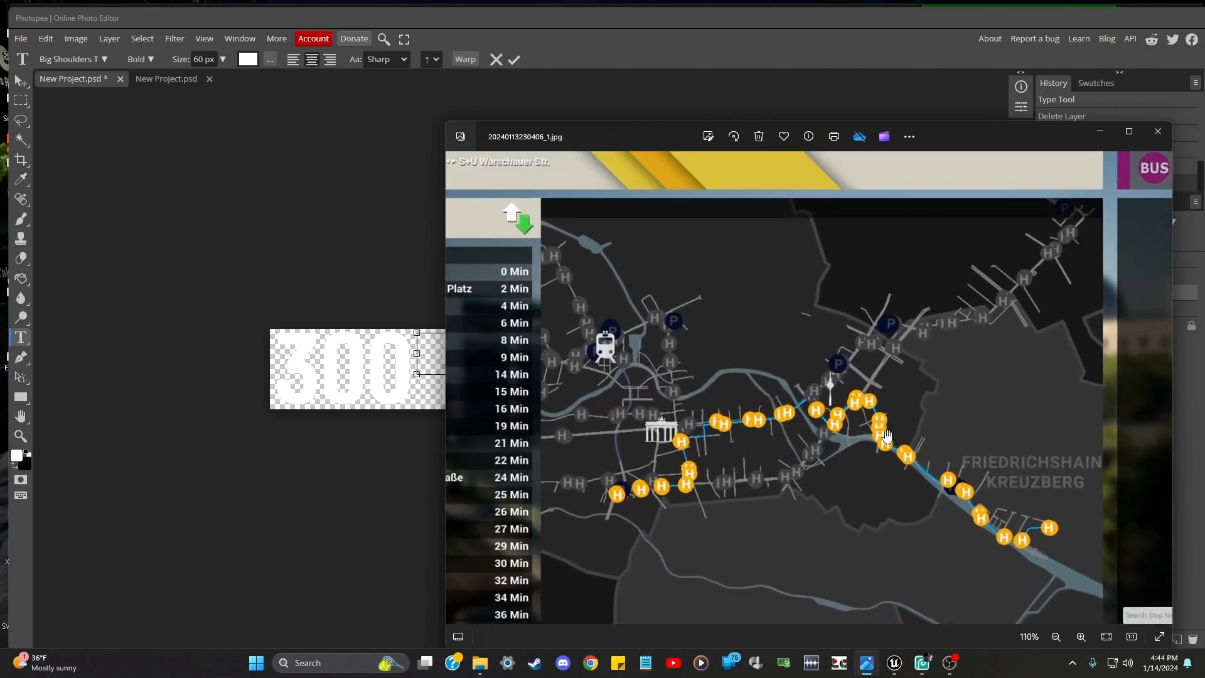
scroll(843, 392, "down", 5)
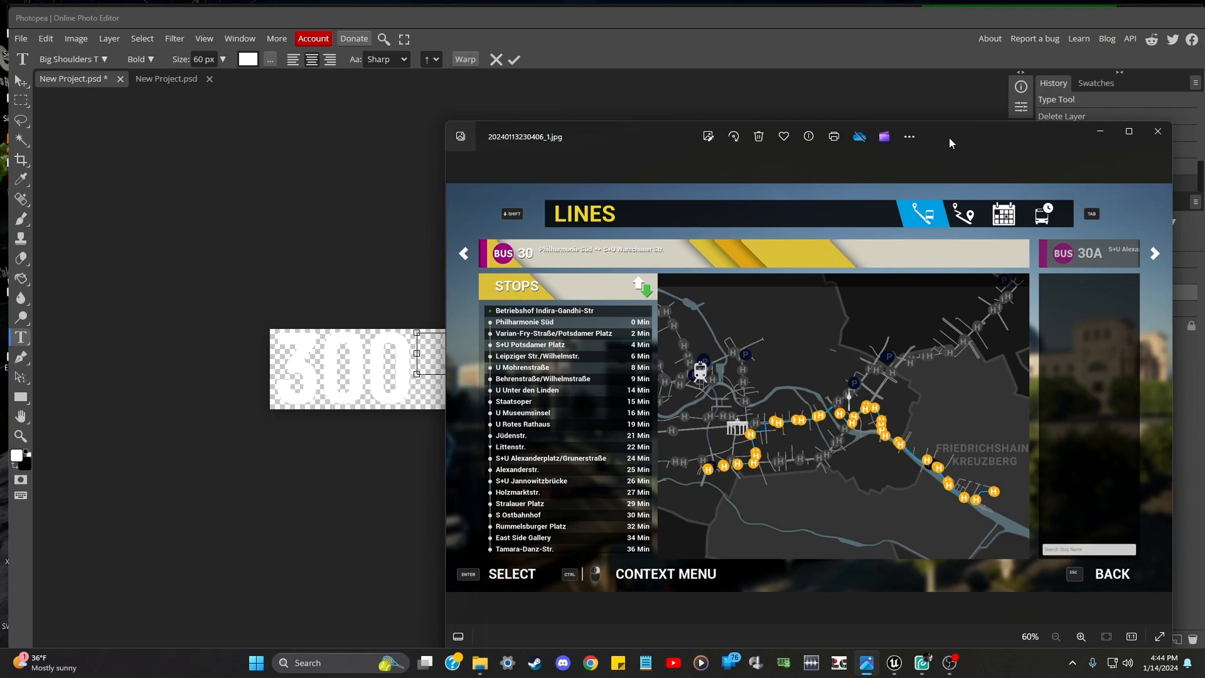
left_click(1157, 131)
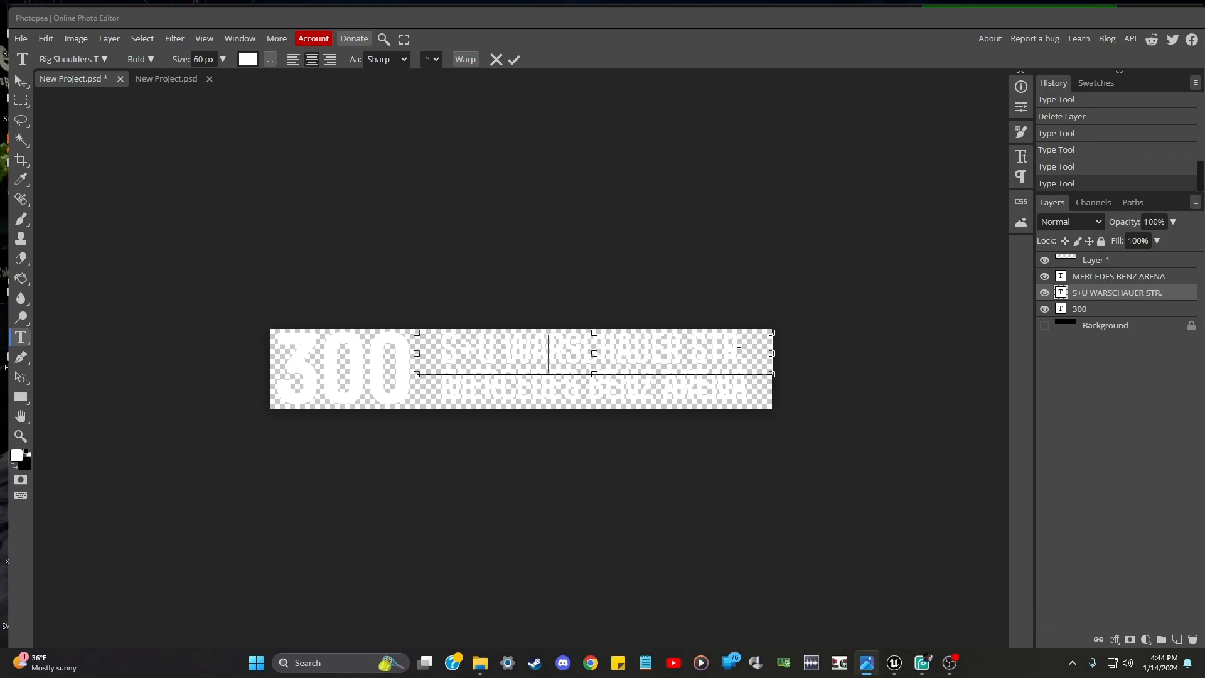
Show the Background layer and replace the S+U WARSCHAUER STR. text with ALEXANDERSTRAßE
left_click_drag(743, 350, 381, 350)
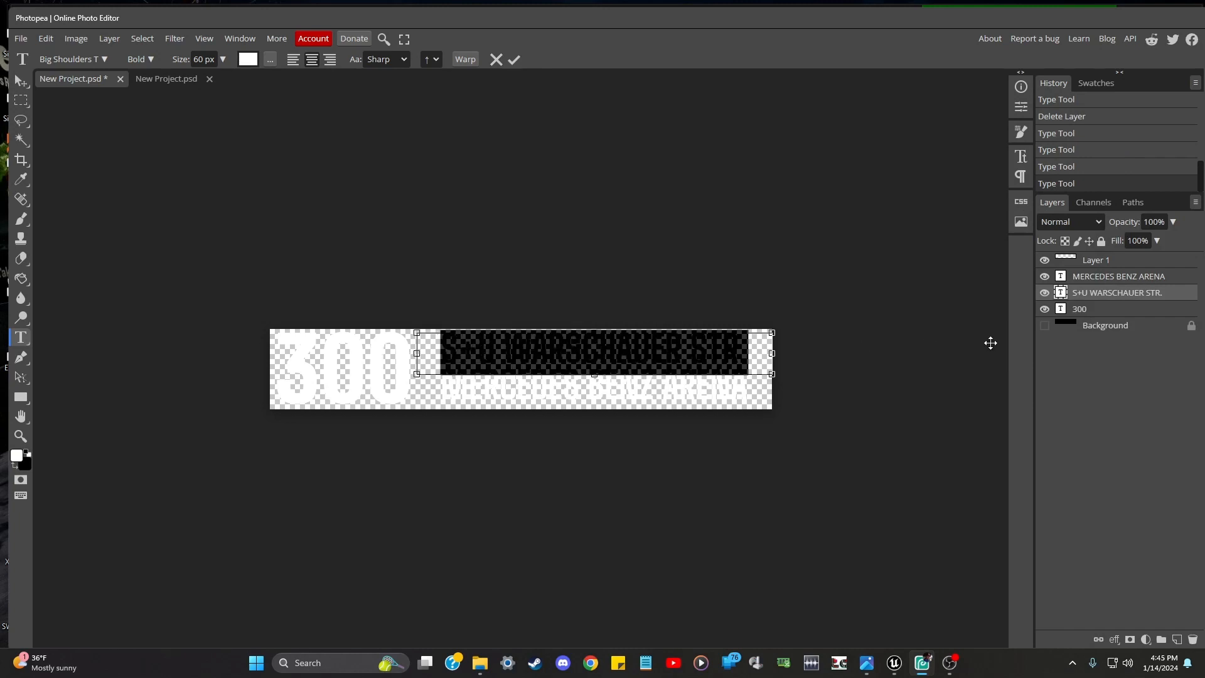
left_click(1044, 325)
left_click(715, 351)
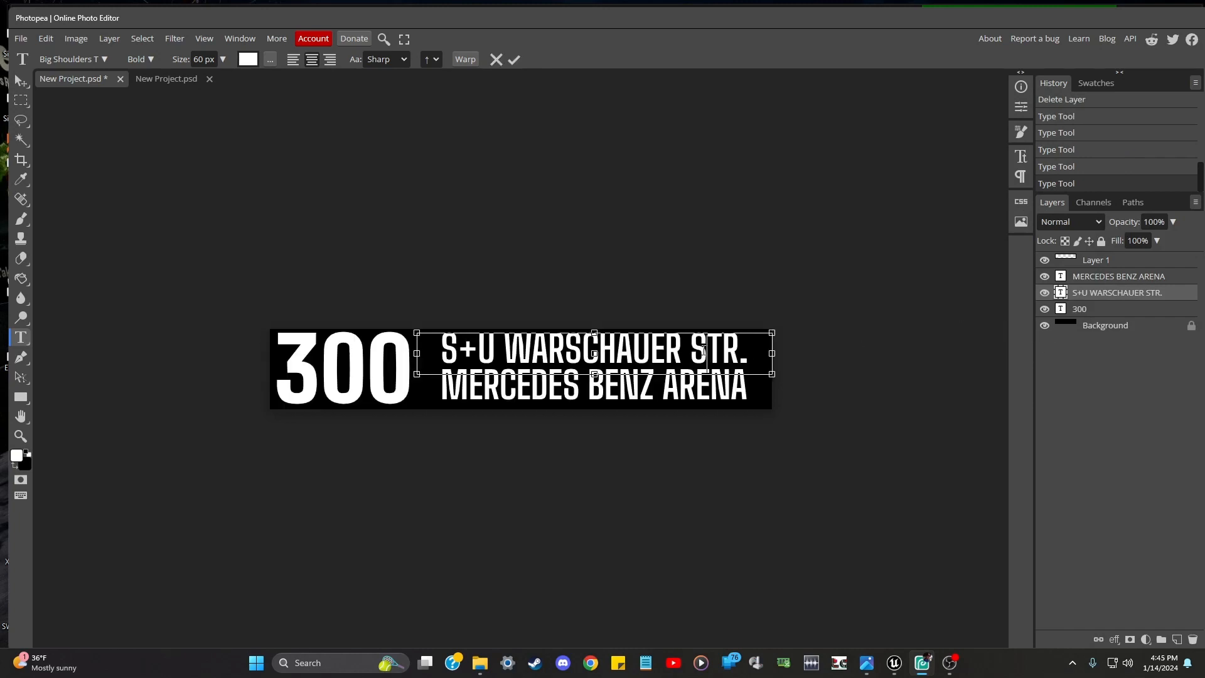
left_click(744, 345)
left_click(753, 348)
left_click_drag(753, 348, 414, 353)
type("AL")
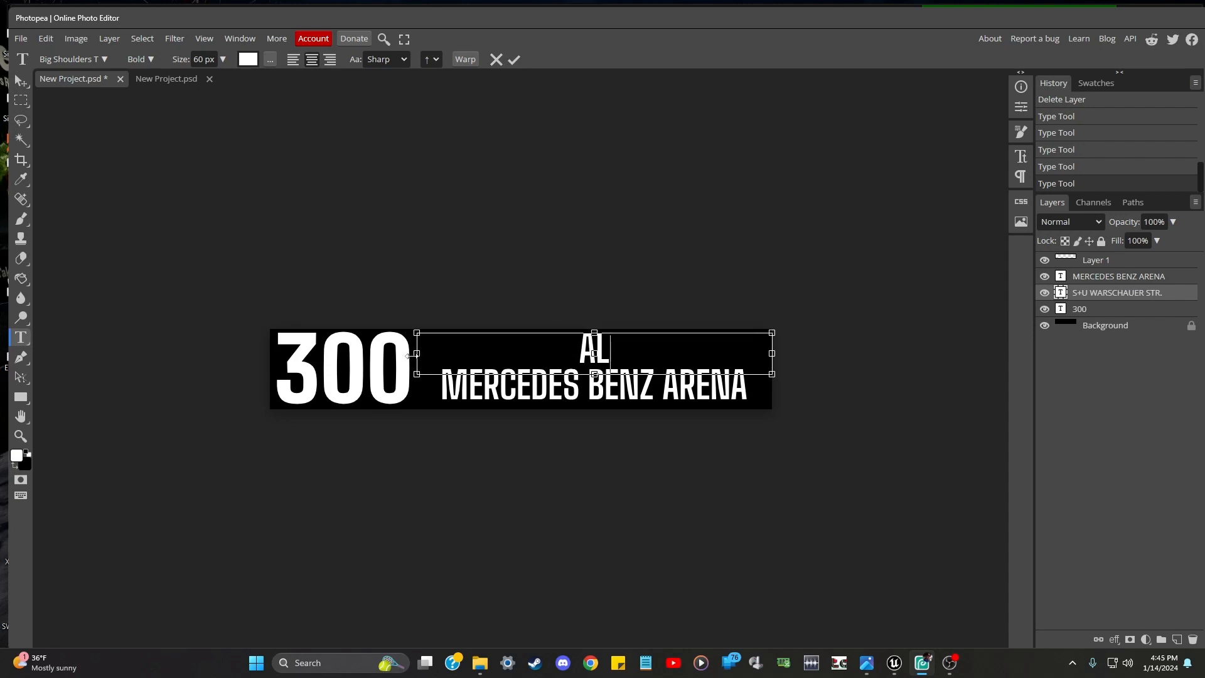
type("EXANDER")
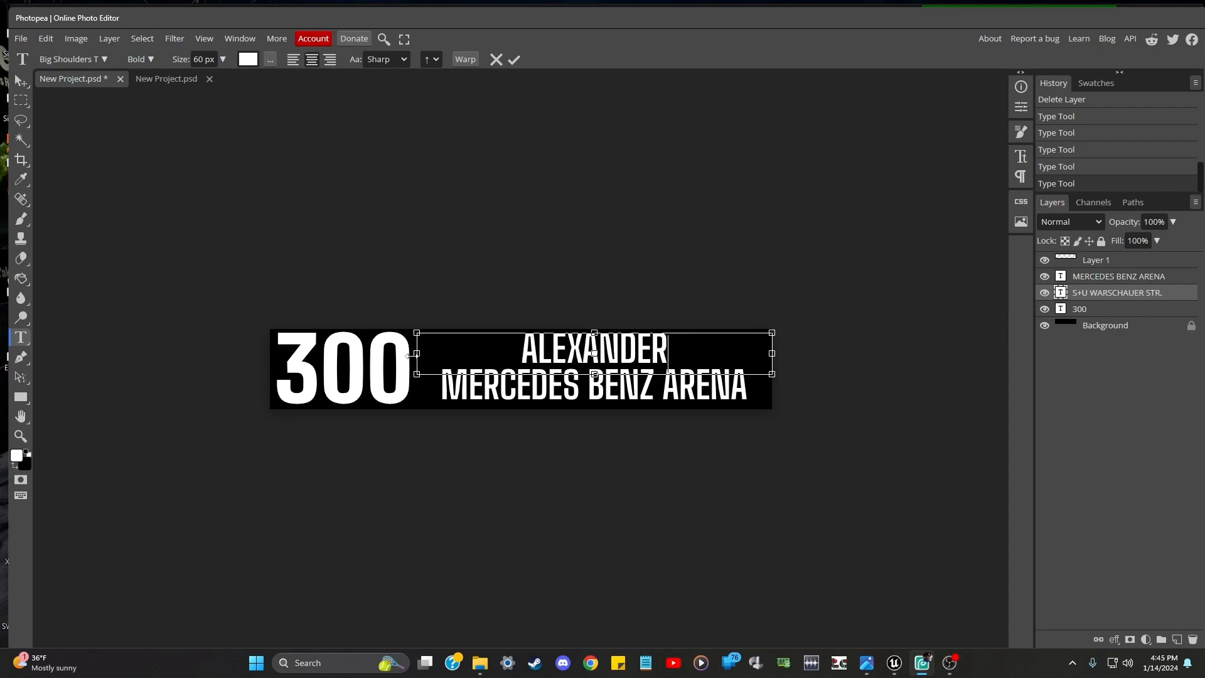
type("STRA")
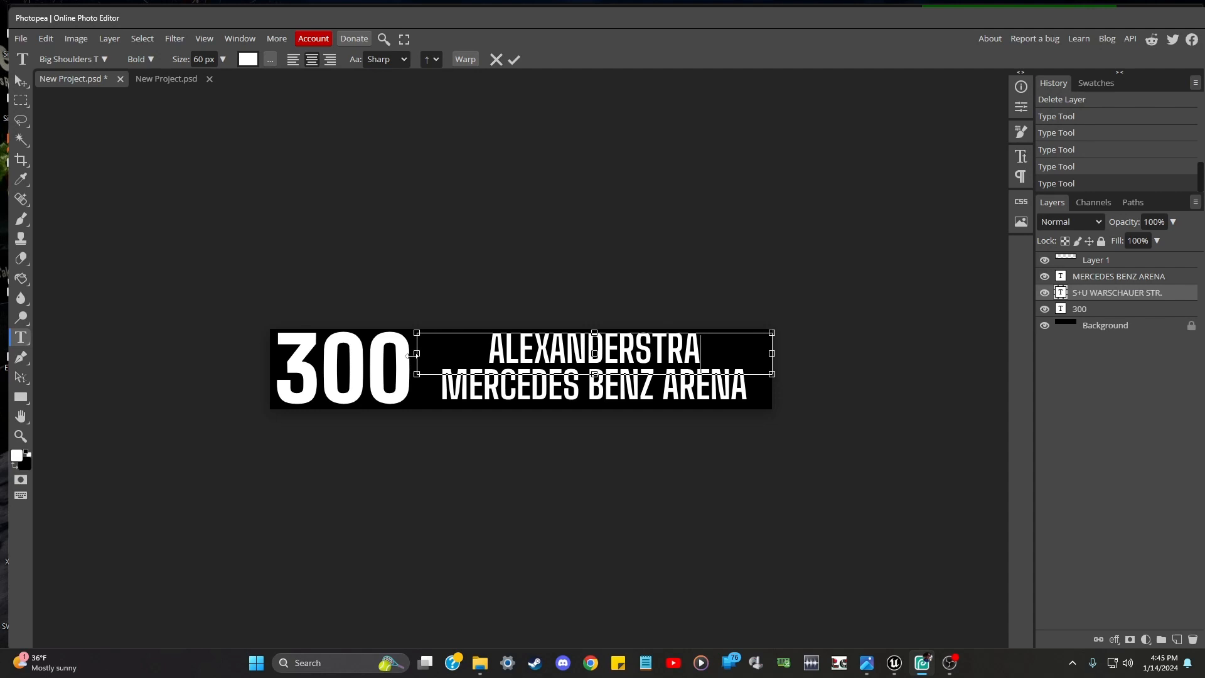
type("ß")
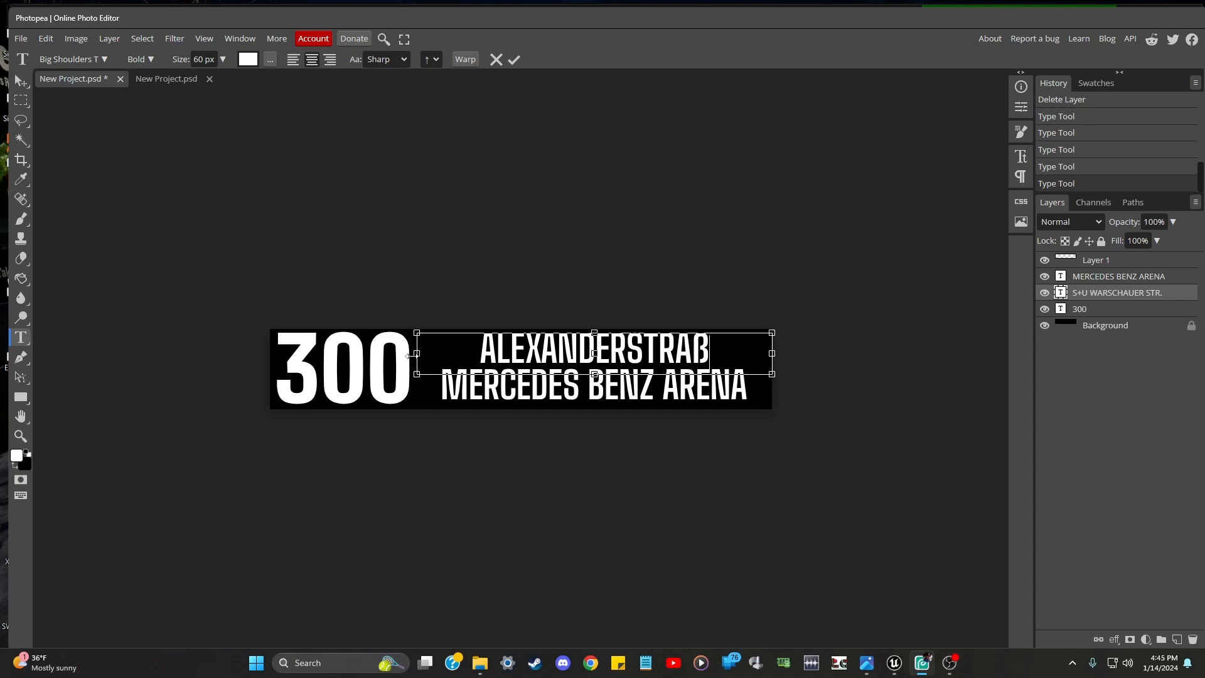
type("E")
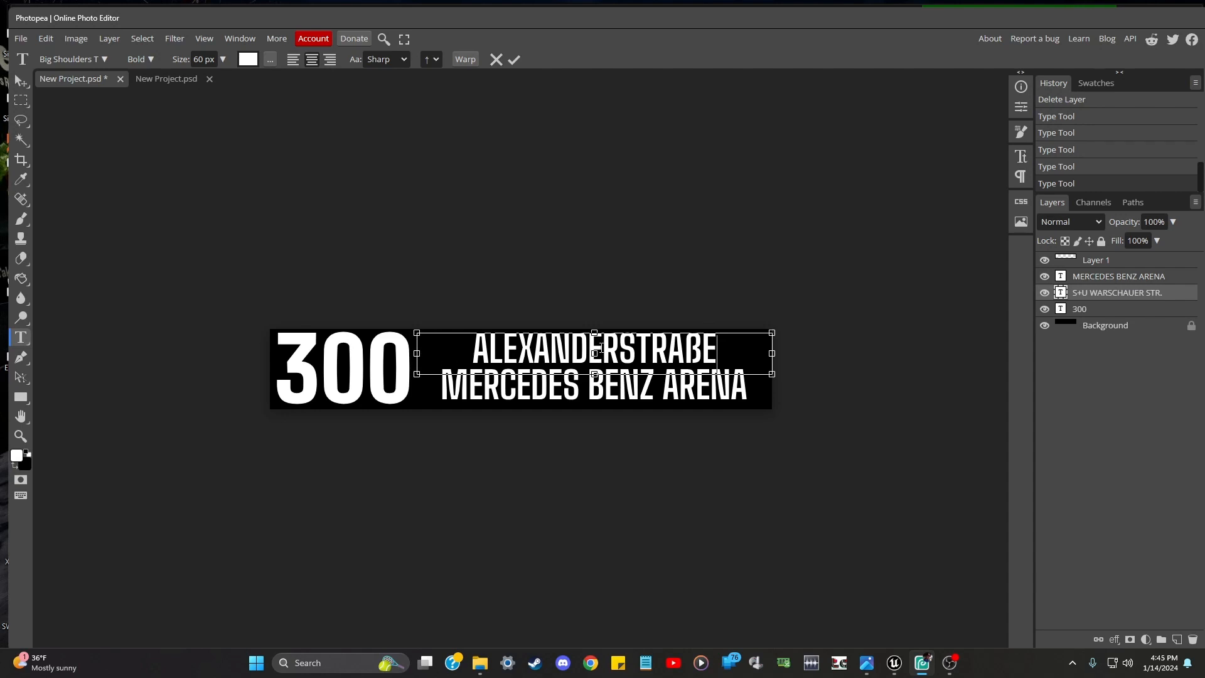
left_click(17, 350)
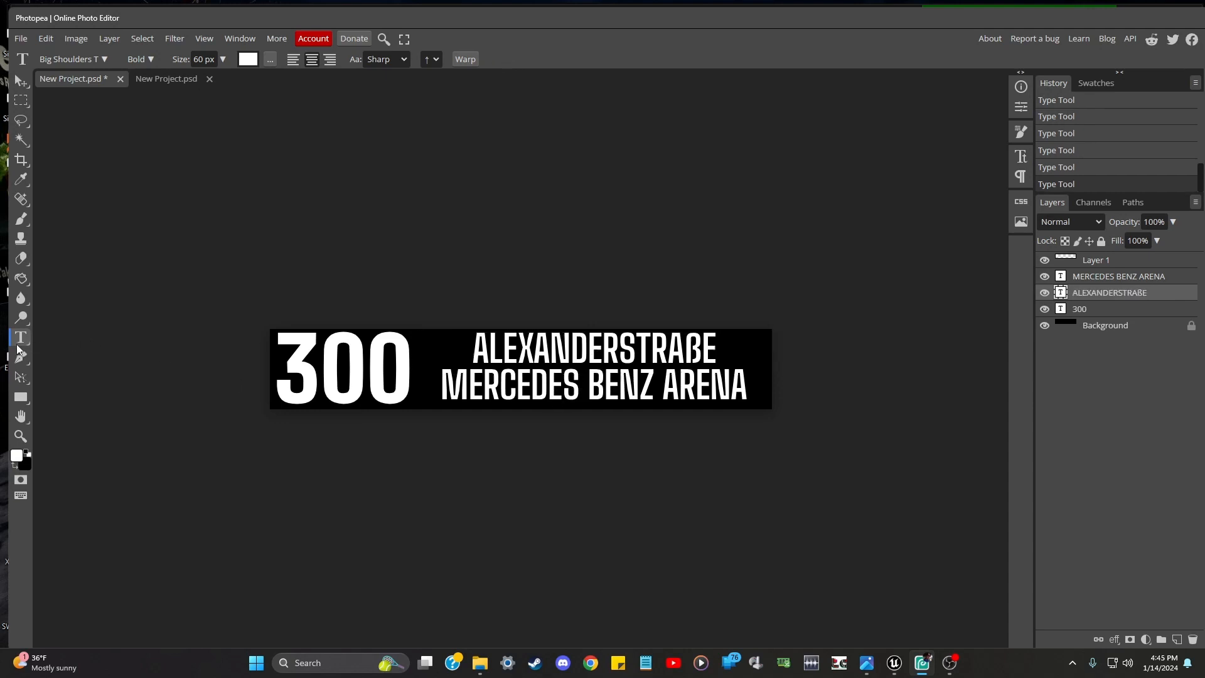
Hide the MERCEDES BENZ ARENA layer and resize the ALEXANDERSTRAßE text box so its text sits near the banner's vertical middle
left_click(623, 390)
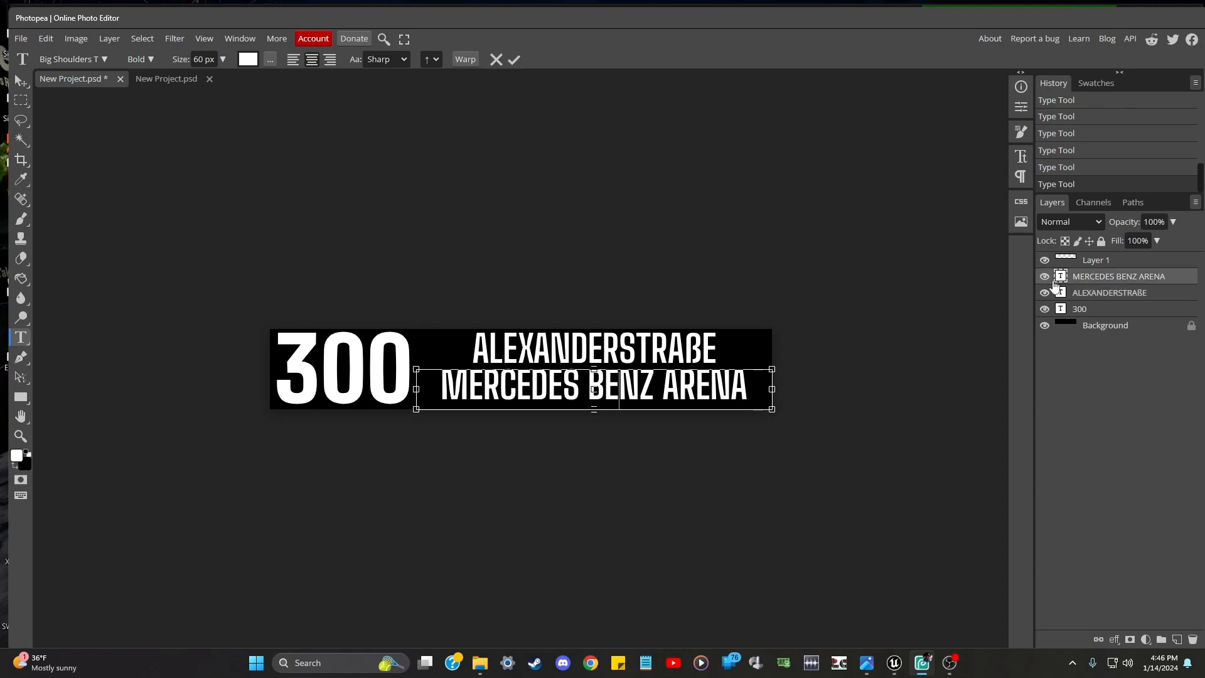
left_click(1043, 277)
left_click(601, 354)
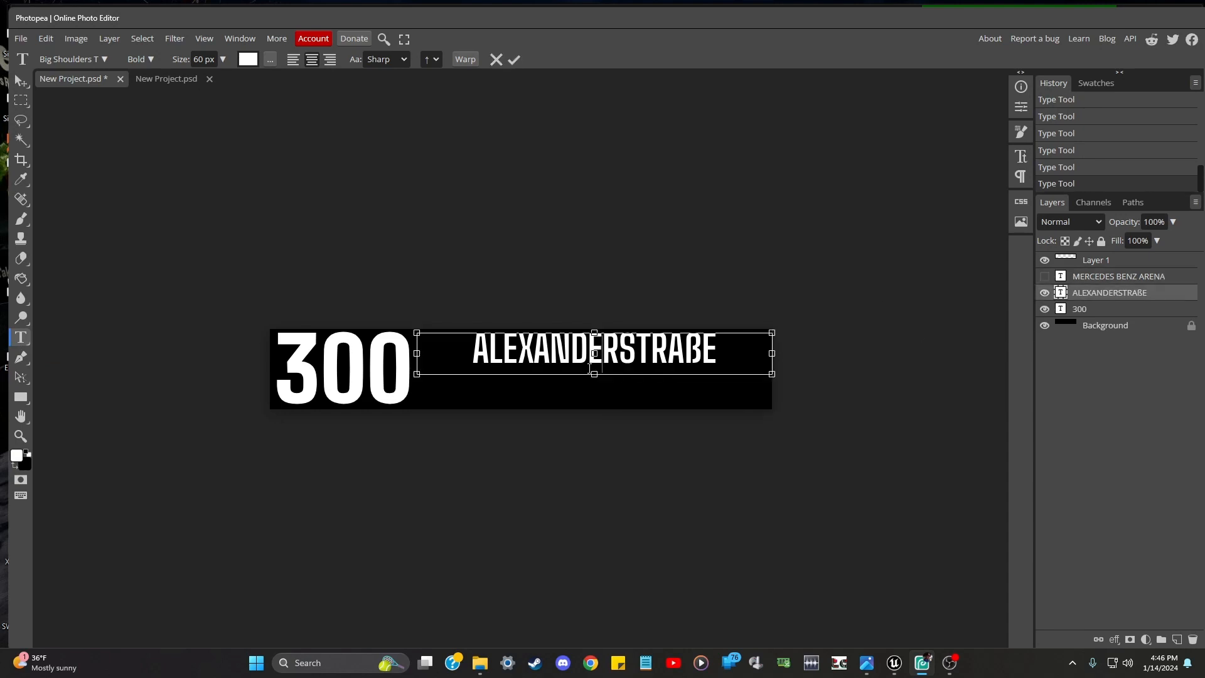
left_click_drag(593, 374, 595, 409)
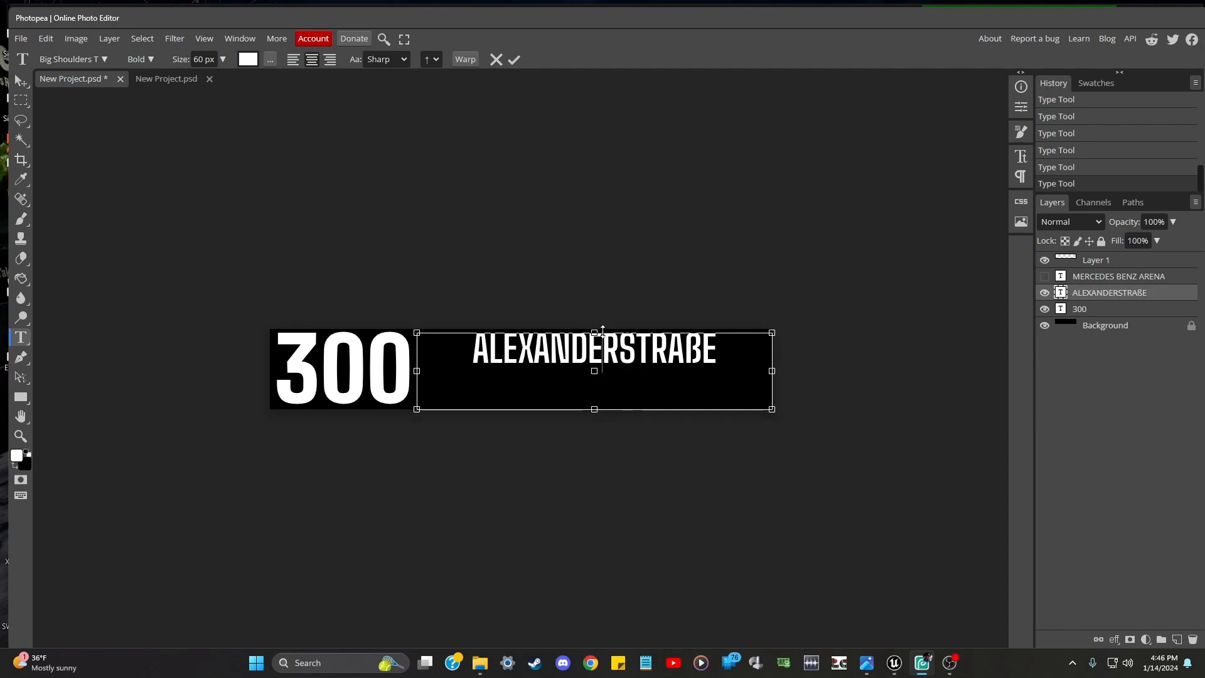
mouse_move(595, 332)
left_mouse_down()
mouse_move(594, 368)
mouse_move(597, 352)
left_mouse_up()
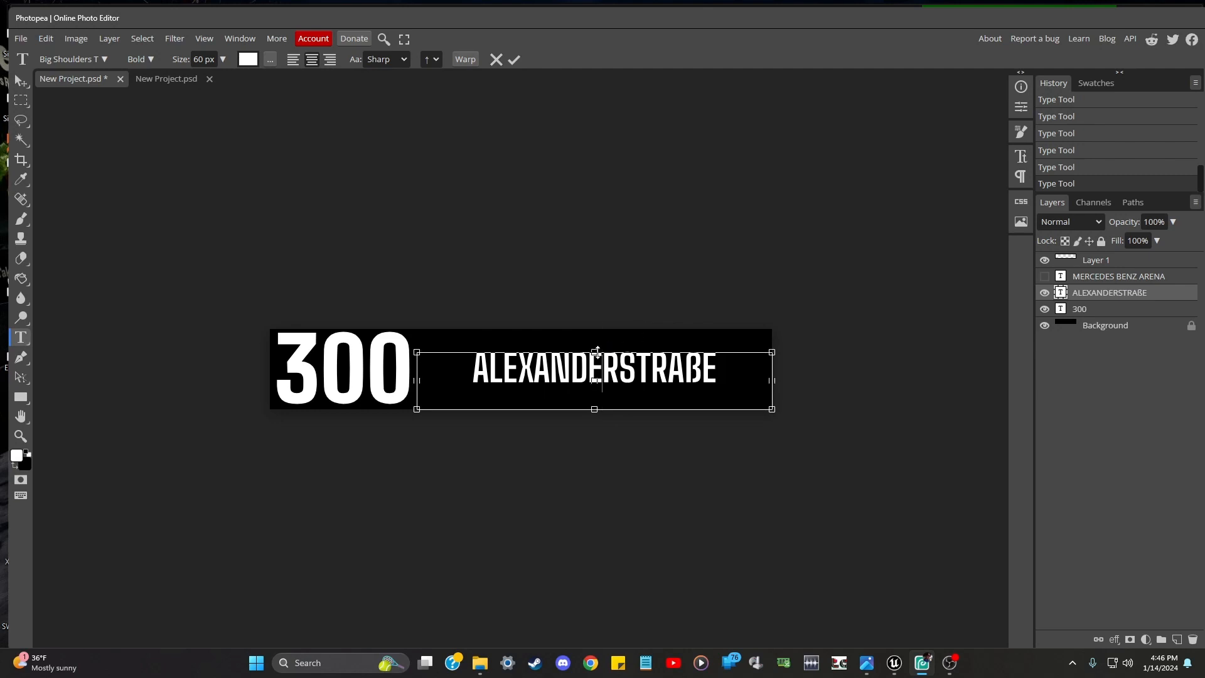
Add a space before ALEXANDERSTRAßE and set that word's font size to 70 px
left_click(465, 370)
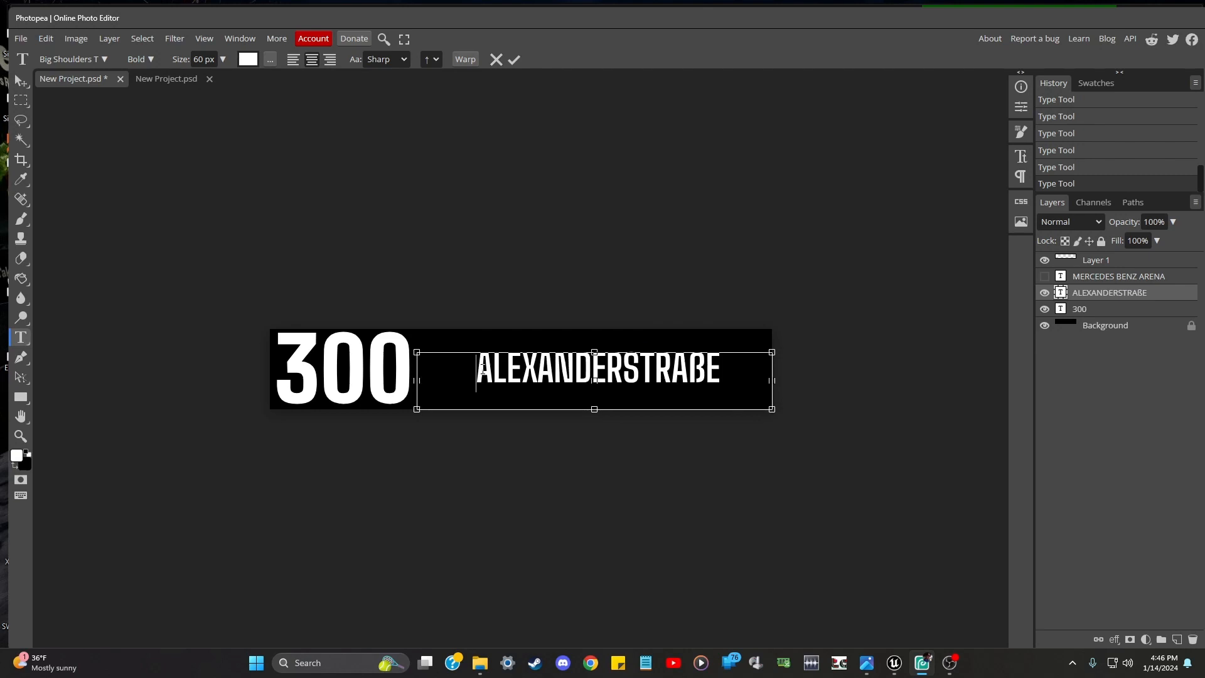
left_click_drag(477, 369, 756, 365)
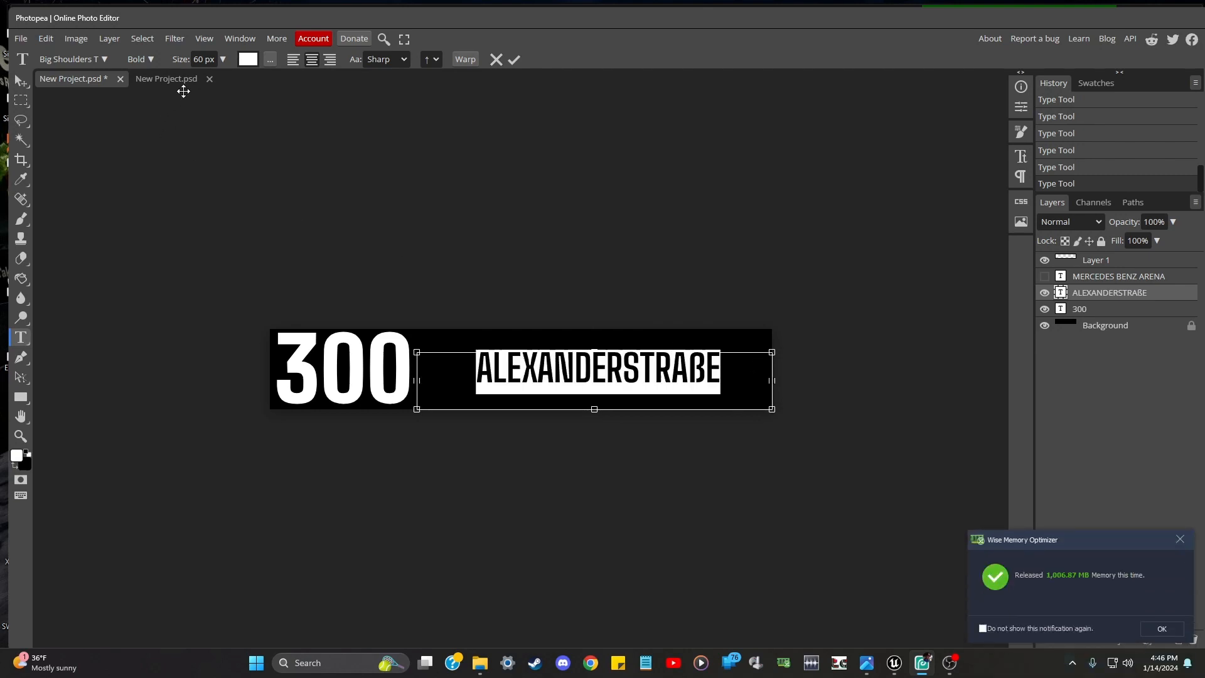
left_click(198, 59)
left_click_drag(198, 59, 194, 59)
type("7")
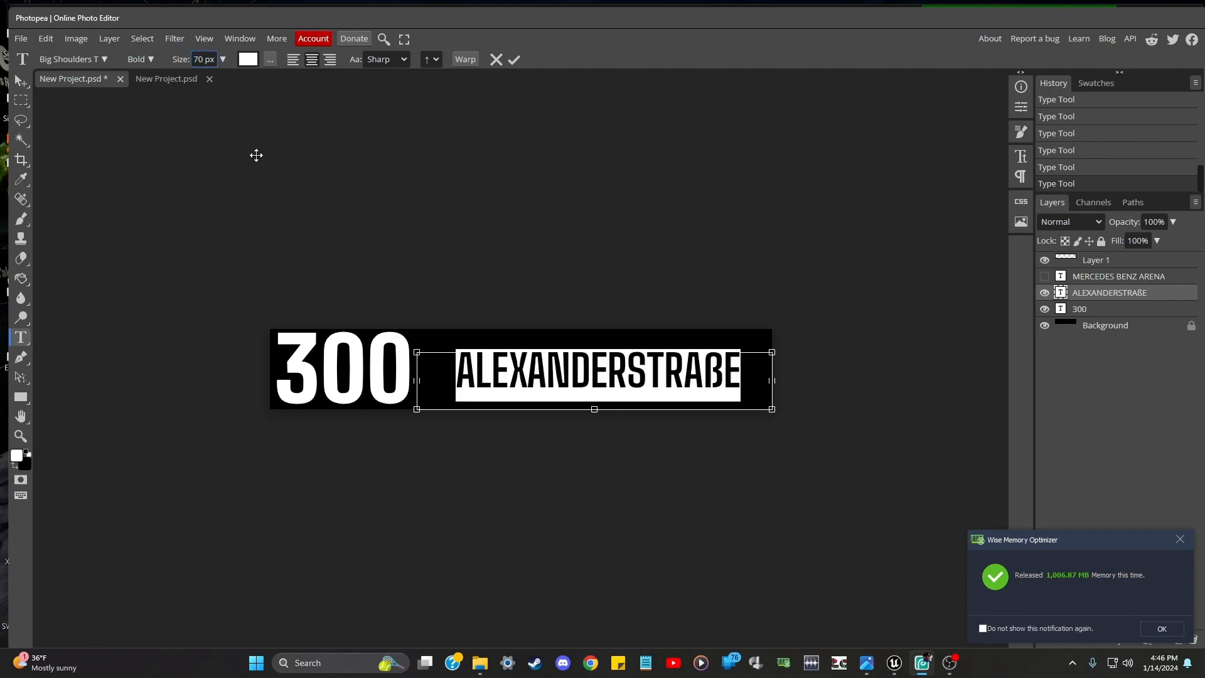
Insert VIA before ALEXANDERSTRAßE and set the added word's font size to 55 px
left_click(438, 383)
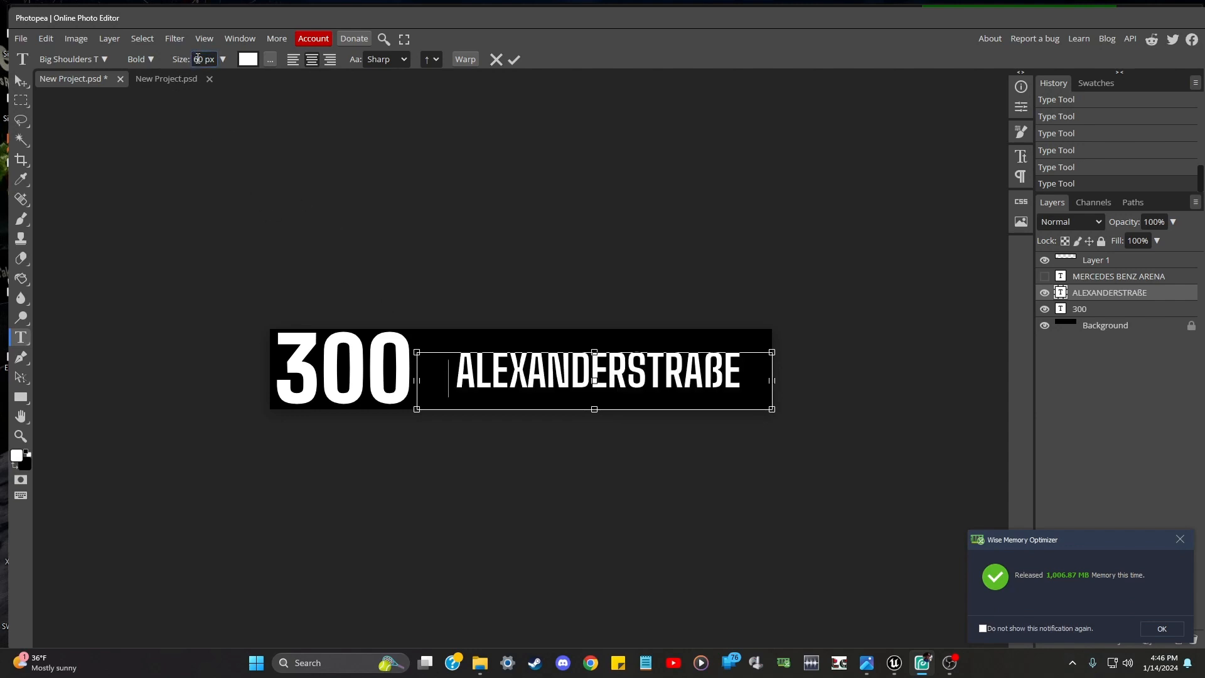
left_click_drag(199, 59, 195, 59)
double_click(196, 59)
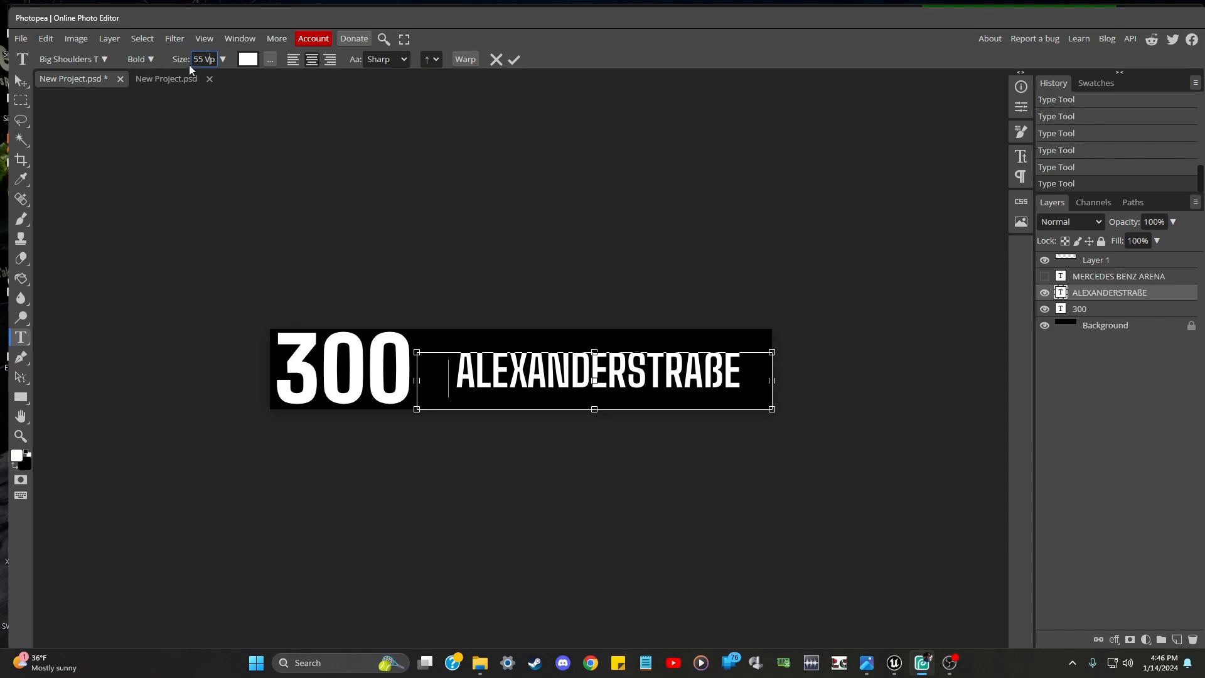
left_click(447, 375)
type("VIA")
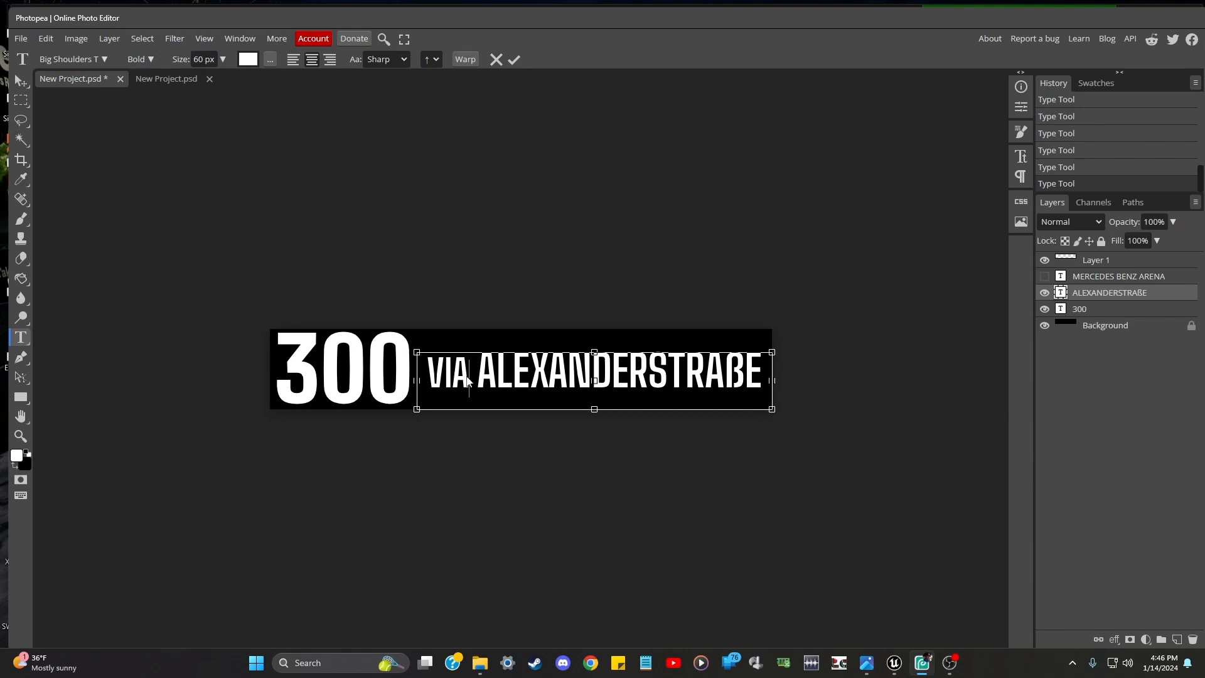
double_click(468, 376)
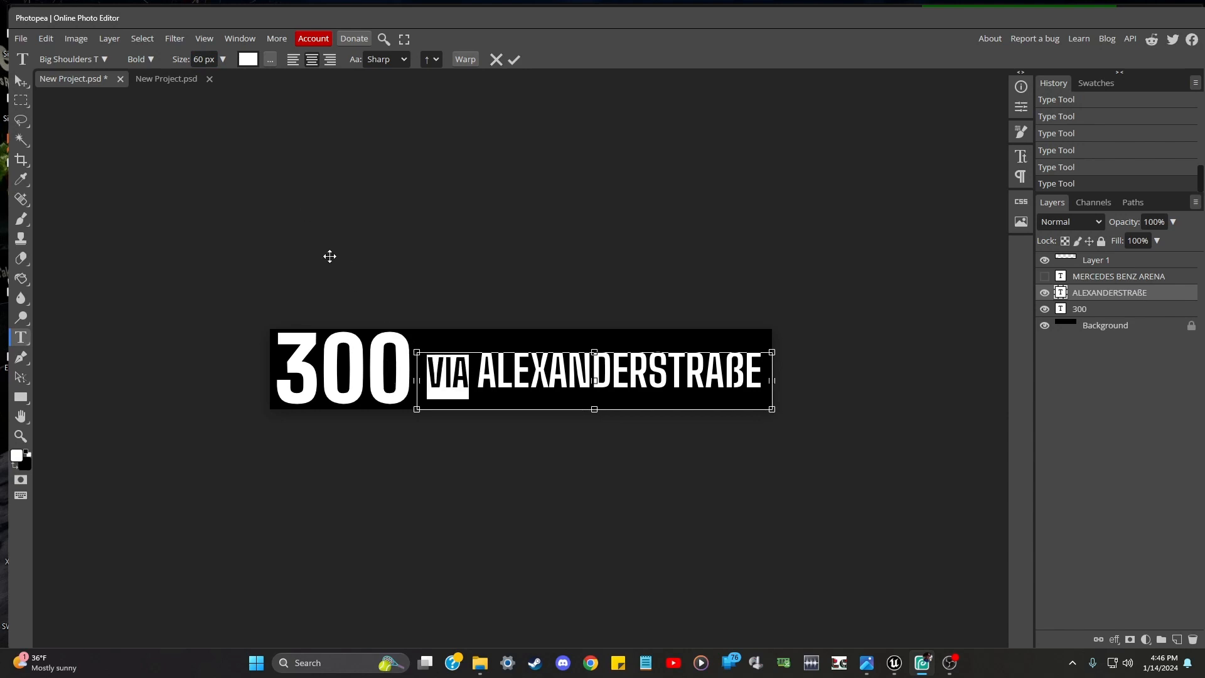
double_click(195, 61)
type("55")
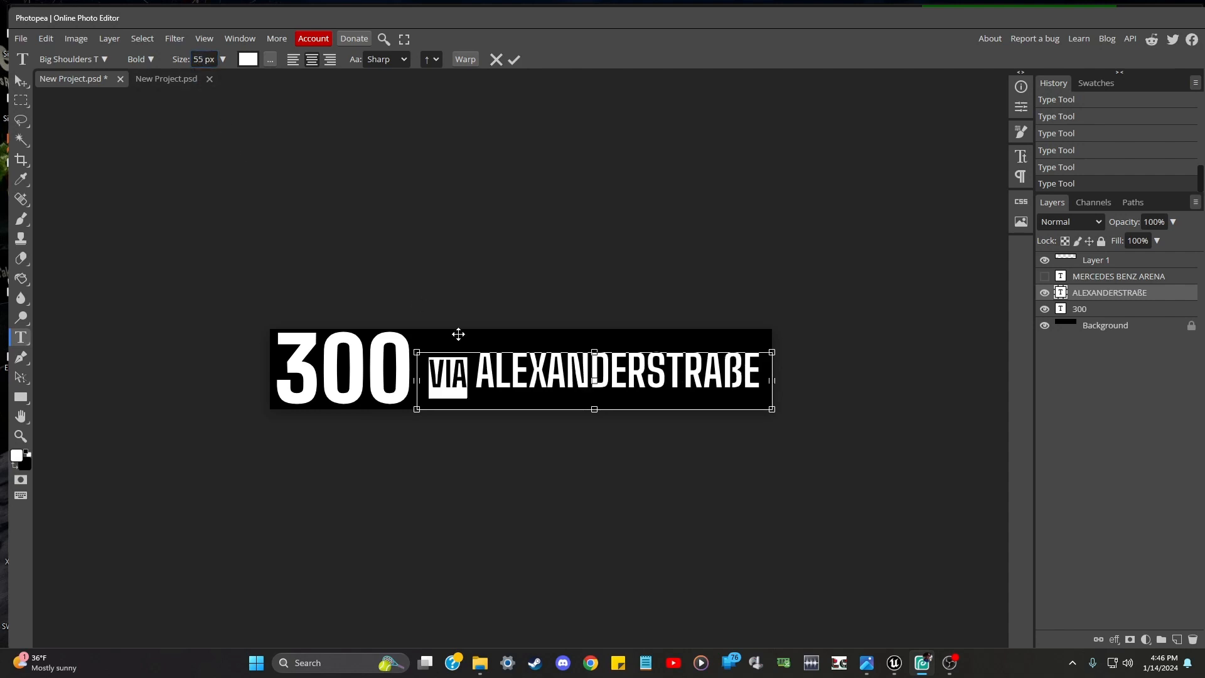
left_click(530, 376)
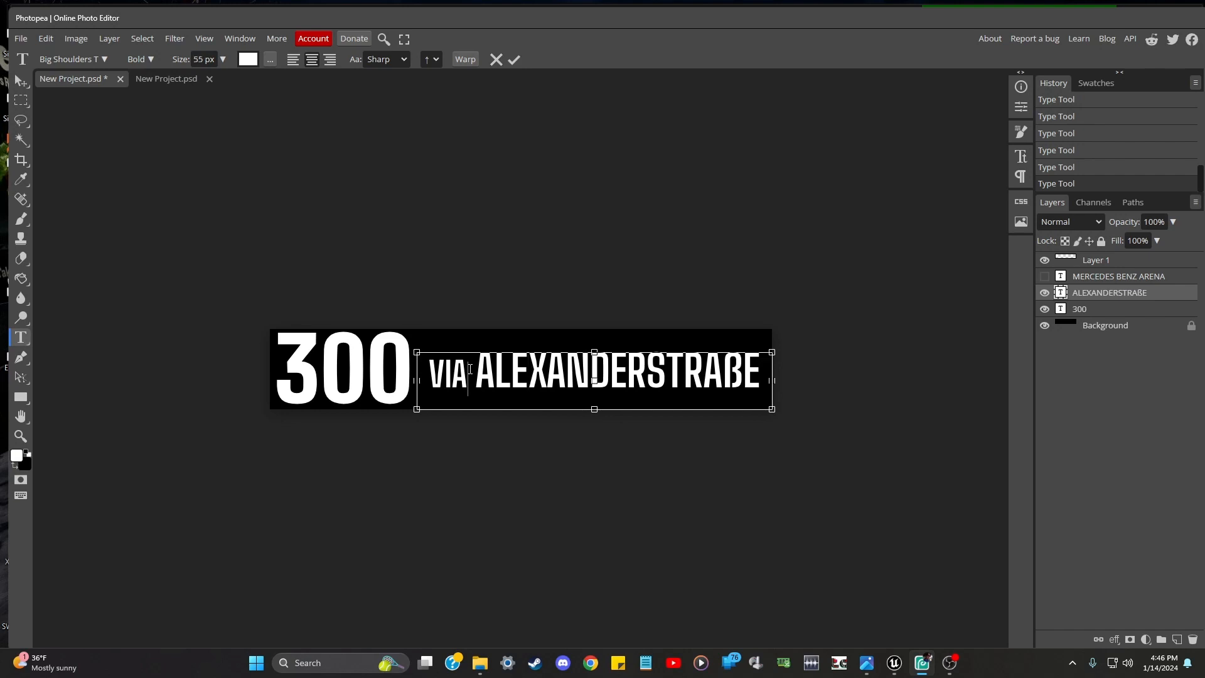
Try ALEXANDERSTRAßE at 80 px in a wider text box, then settle on a font size of 75 px
left_click_drag(475, 371, 763, 372)
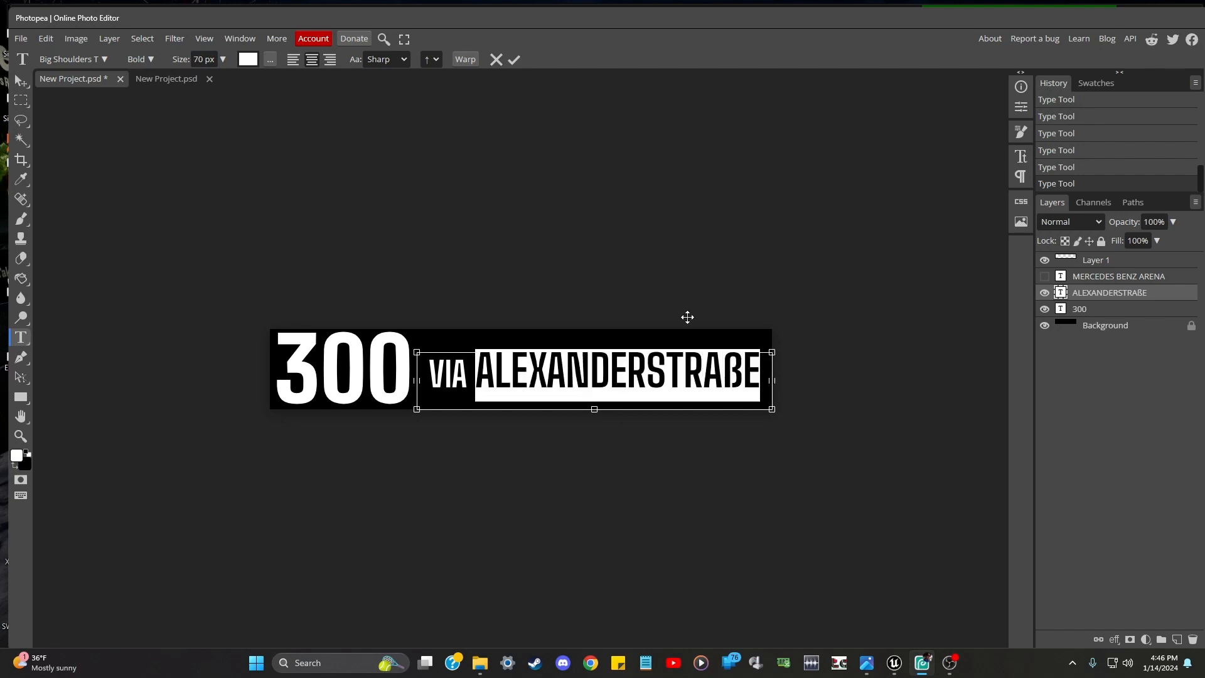
double_click(196, 59)
type("80")
key("Return")
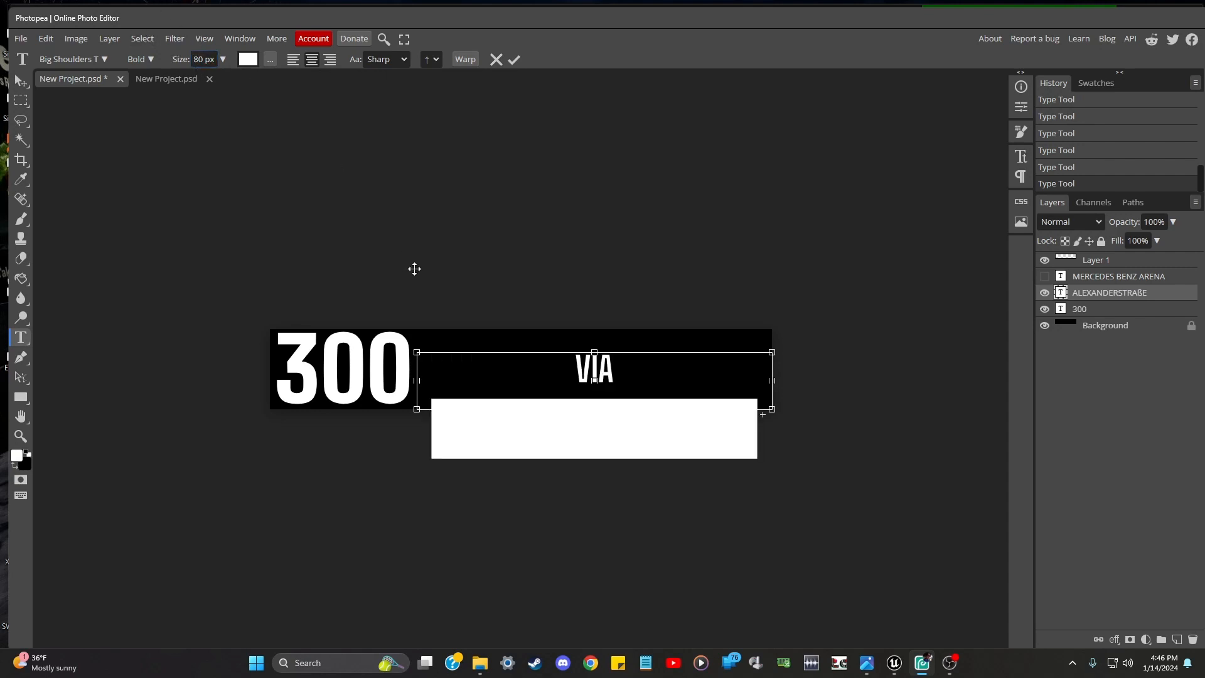
left_click_drag(418, 380, 399, 388)
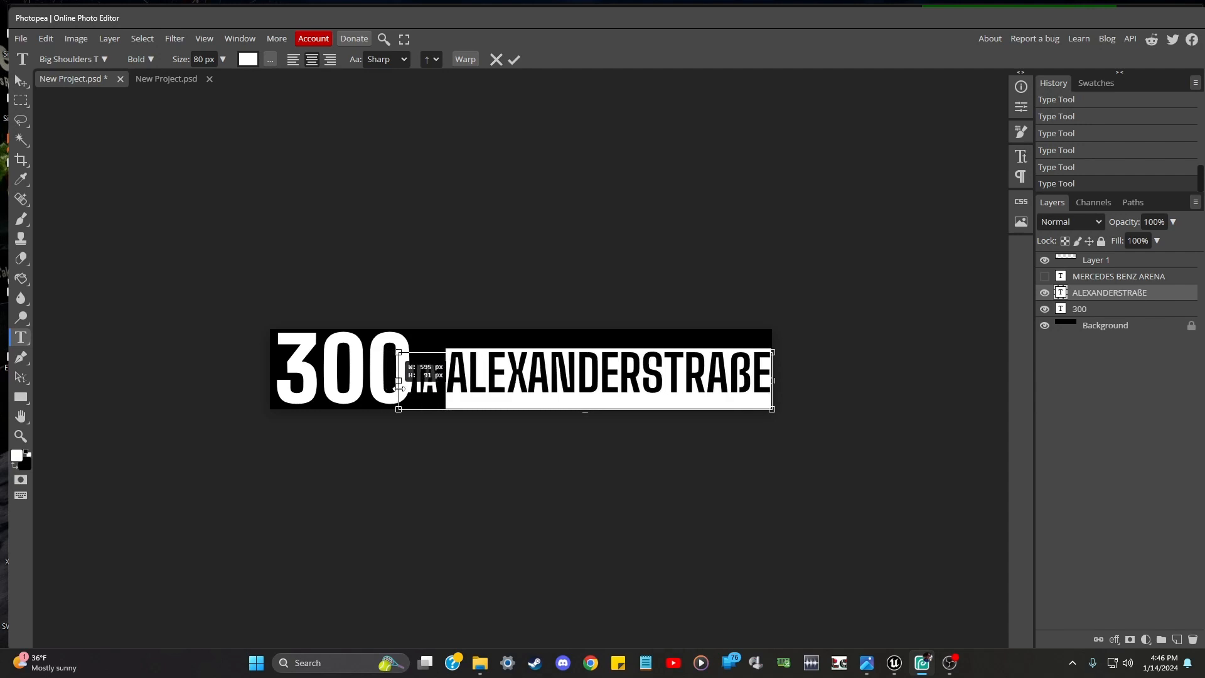
left_click(202, 59)
type("75")
key("Return")
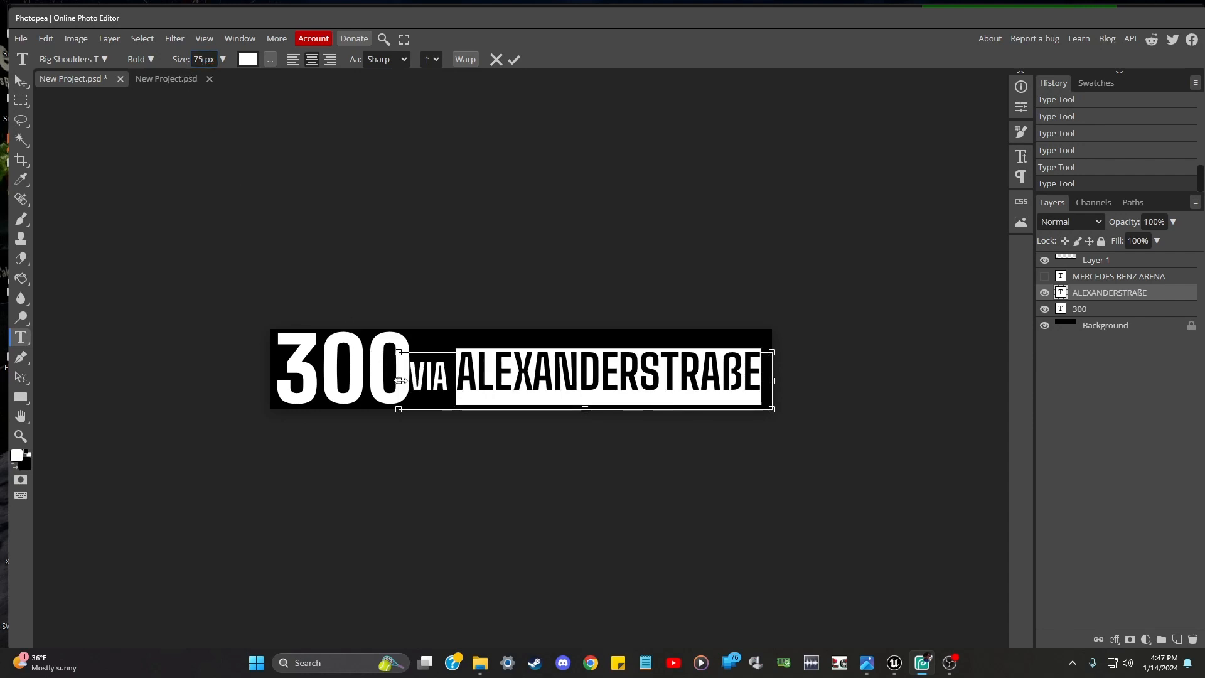
Narrow the VIA ALEXANDERSTRAßE text box to clear the 300, nudge the line slightly upward, and finish the text edit
left_click_drag(398, 380, 414, 380)
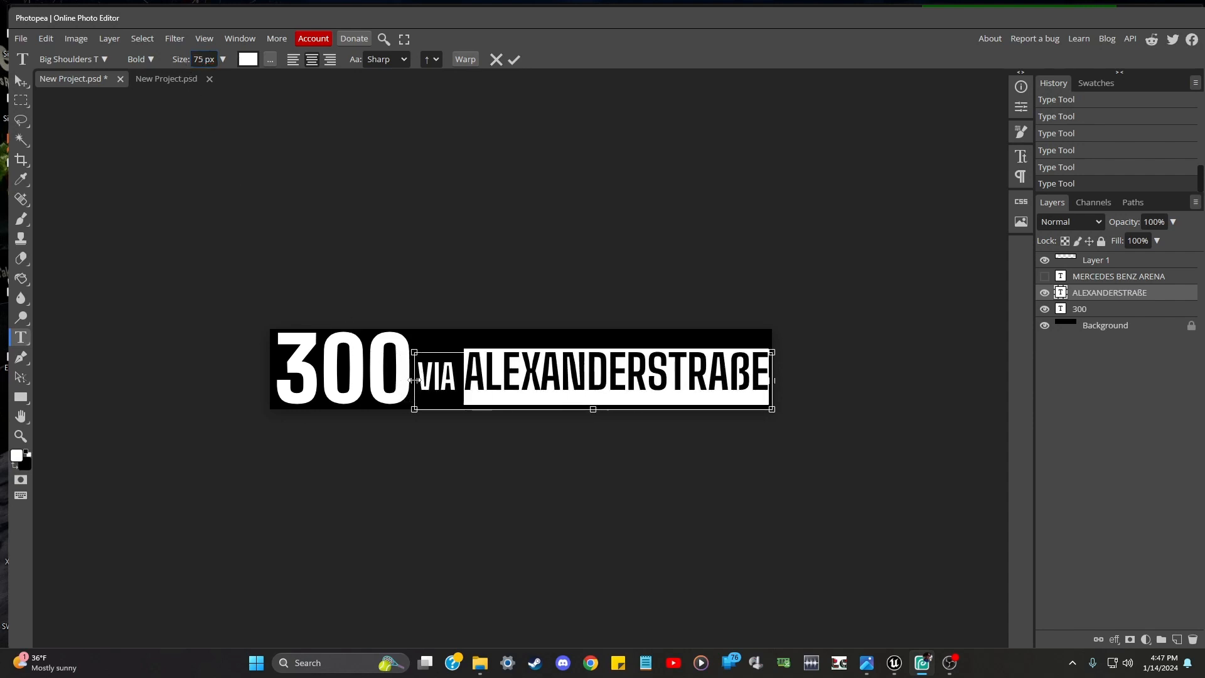
left_click_drag(596, 350, 598, 350)
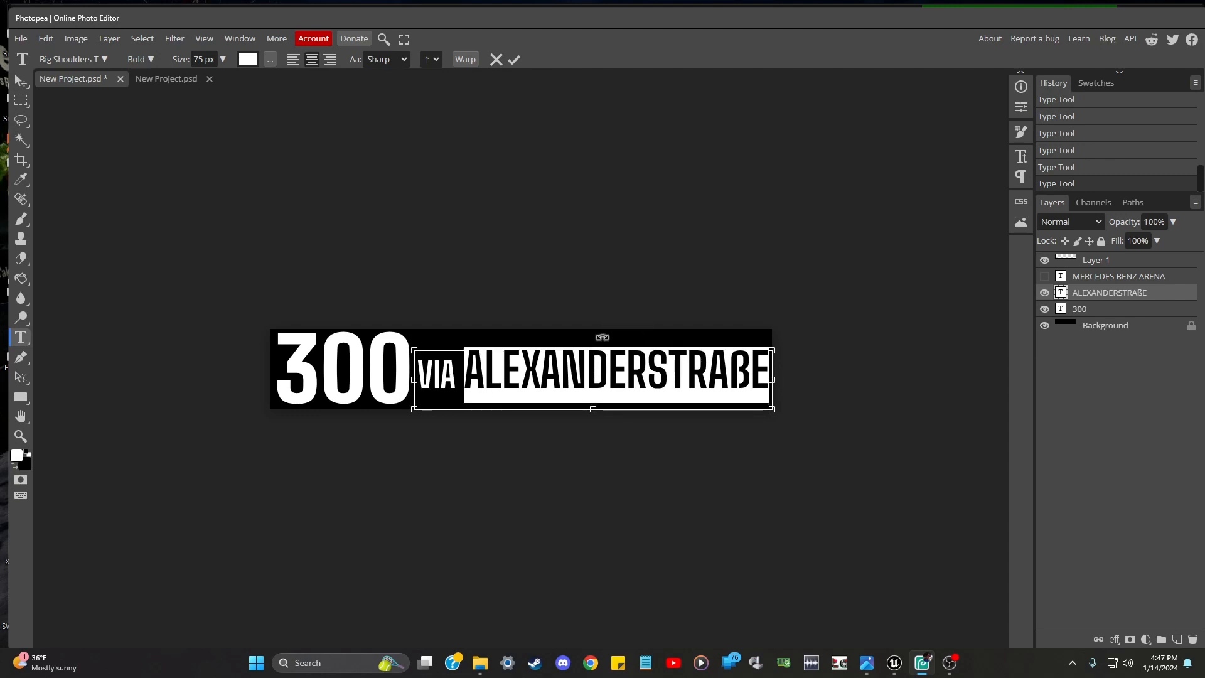
left_click(21, 100)
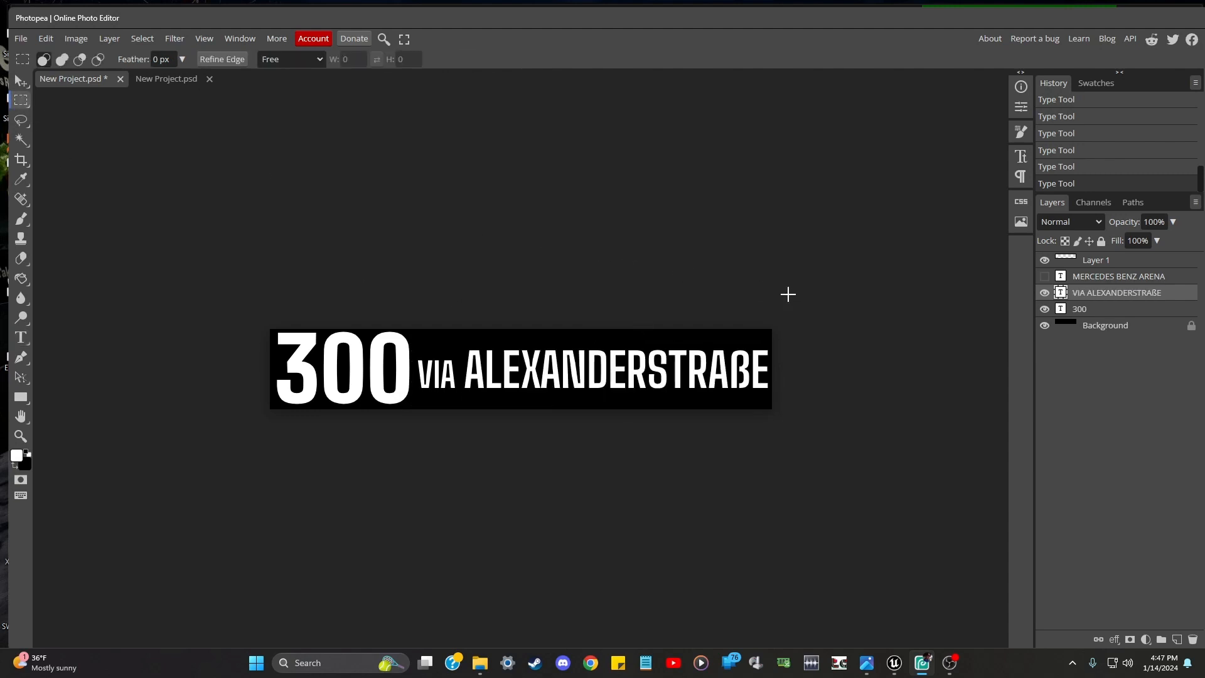
Hide the black Background layer and export the transparent image as an 800 × 128 px PNG named T_300VIA
left_click(1044, 325)
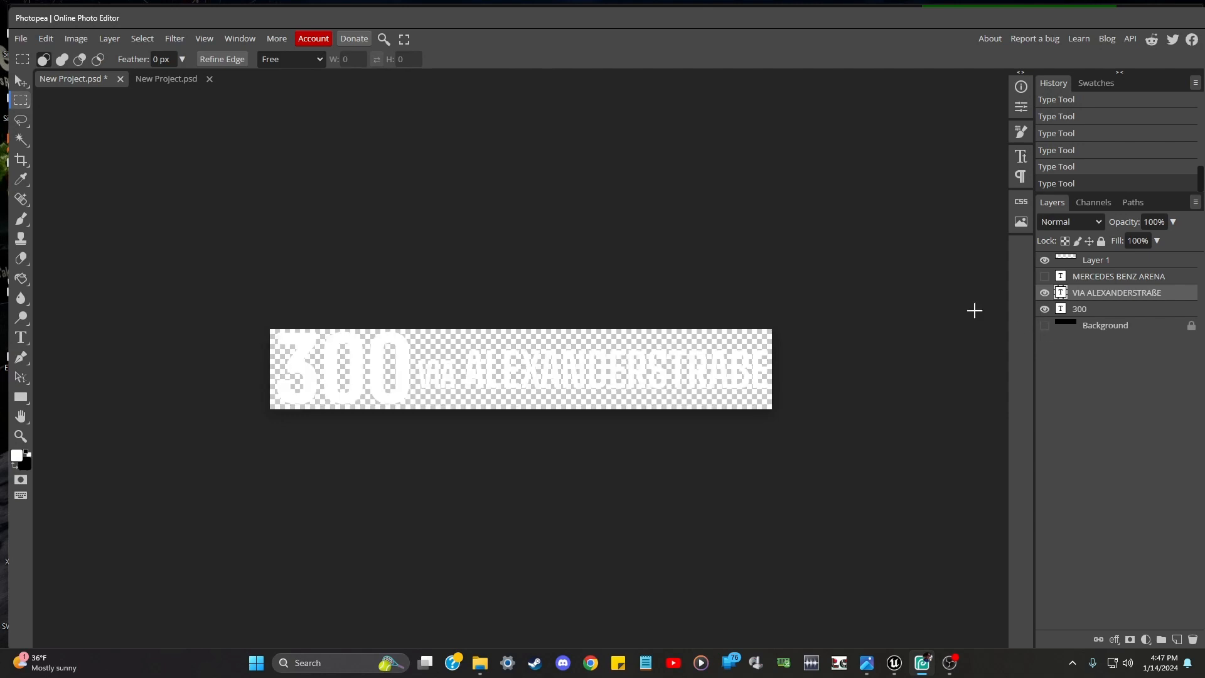
left_click(21, 39)
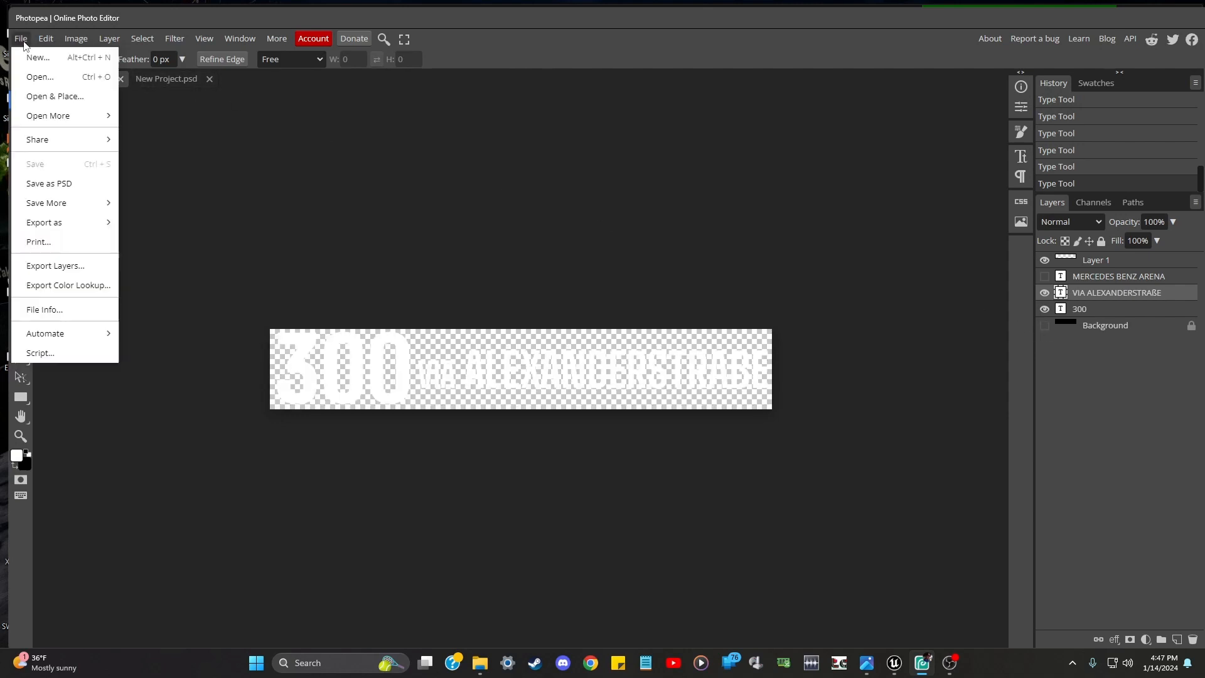
mouse_move(63, 222)
left_click(144, 224)
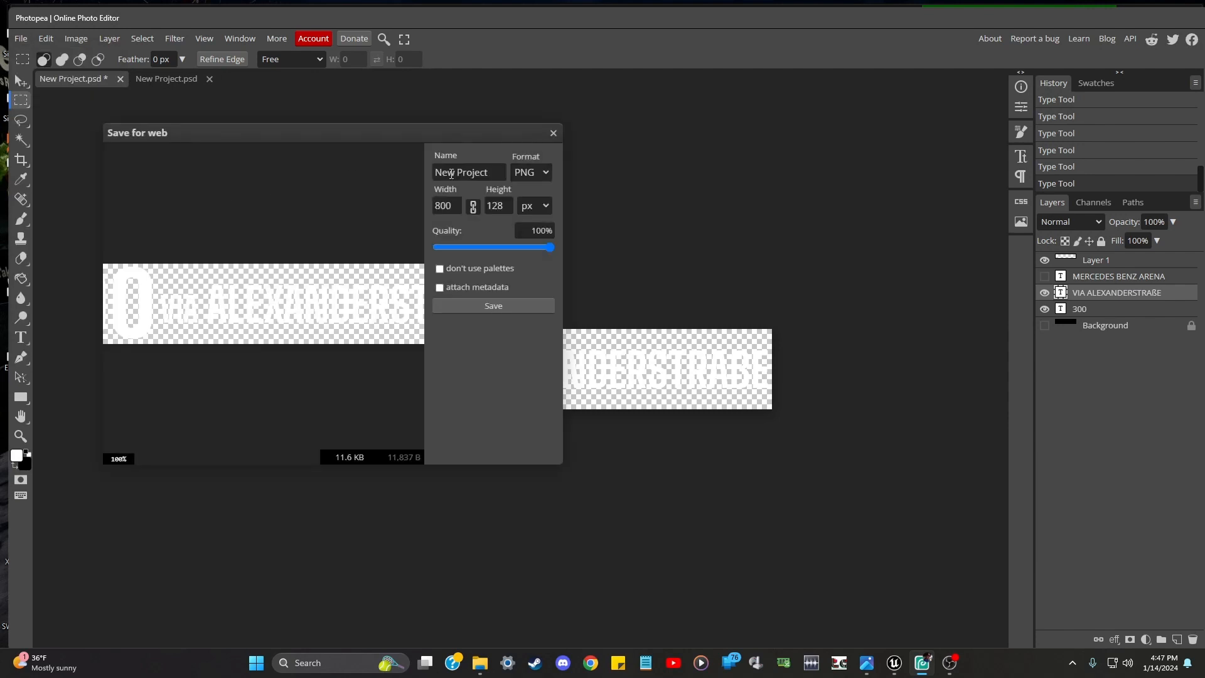
key("ctrl+a")
type("T_300VIA")
left_click(502, 306)
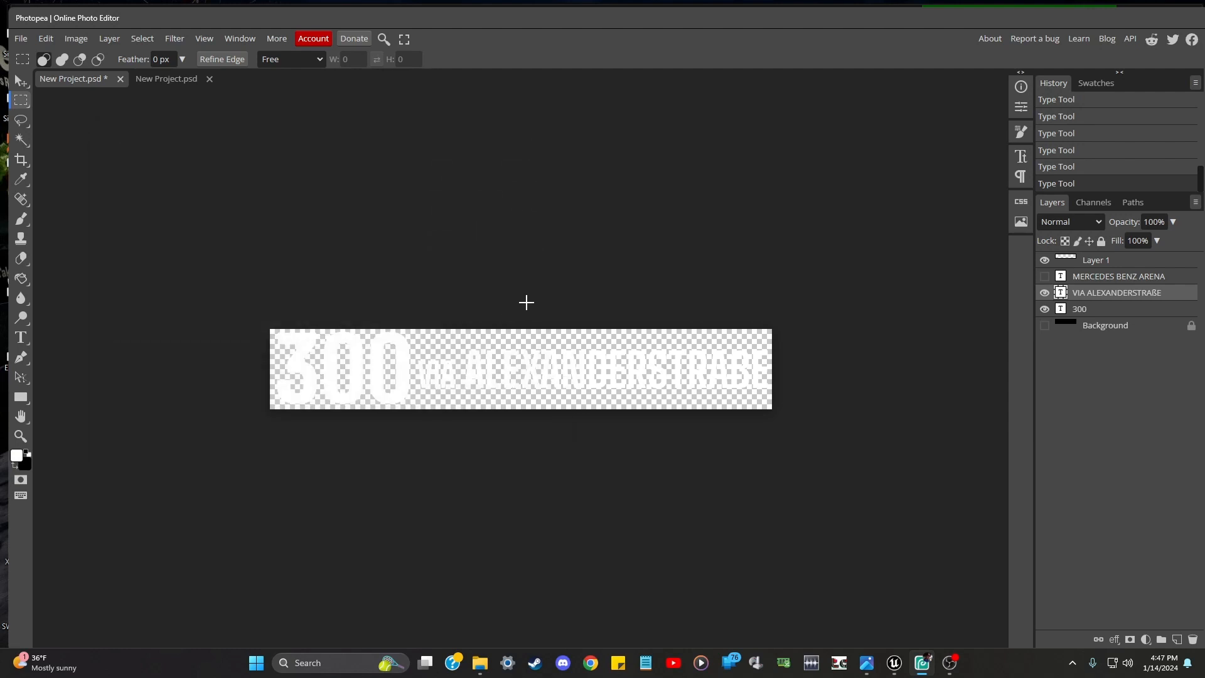
Save the document as the PSD file New Project in the The Bus Mod stuff folder
left_click(21, 39)
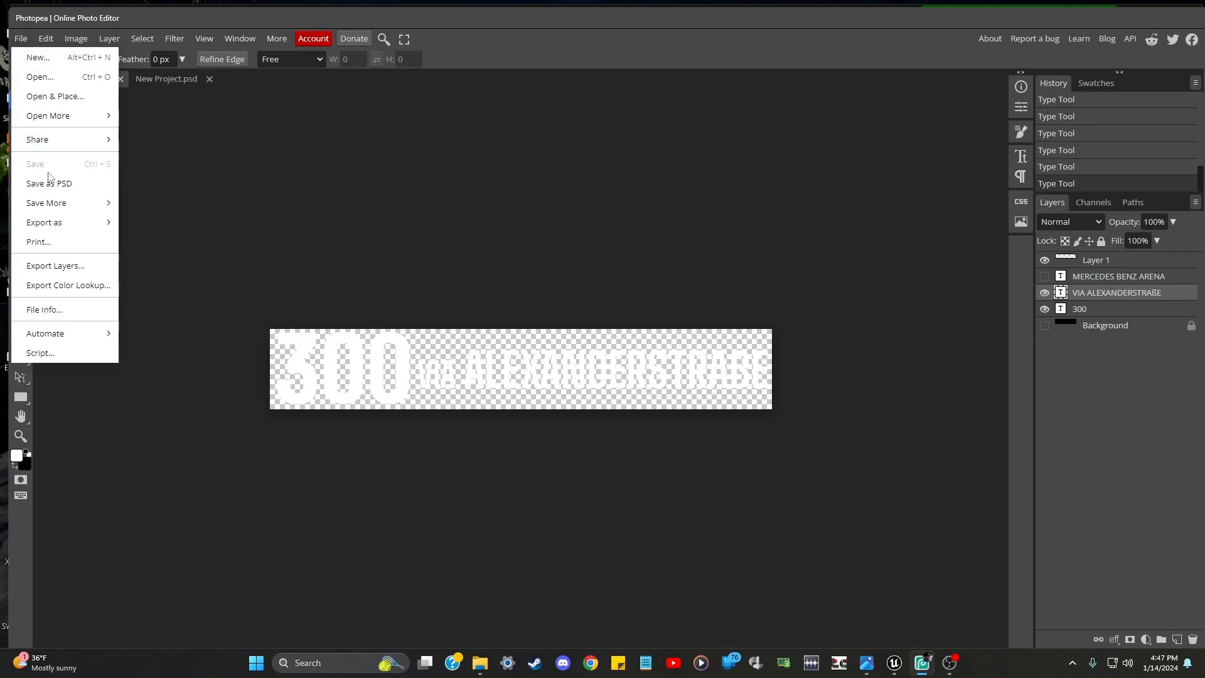
left_click(49, 183)
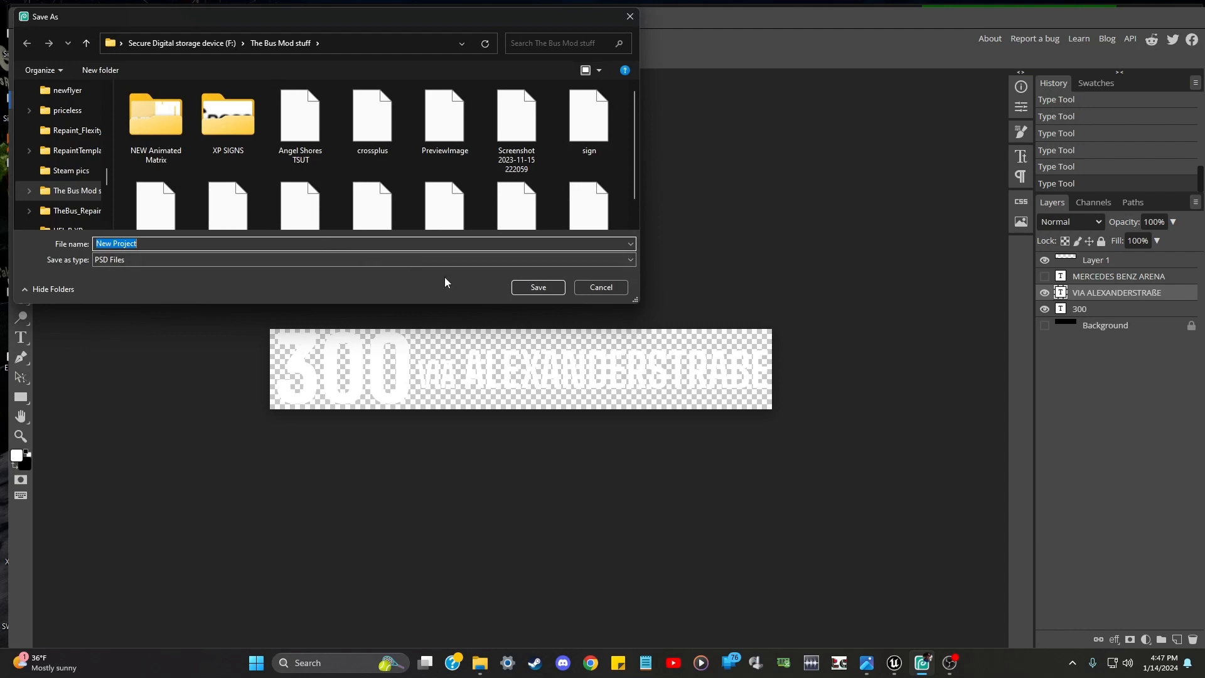
left_click(543, 287)
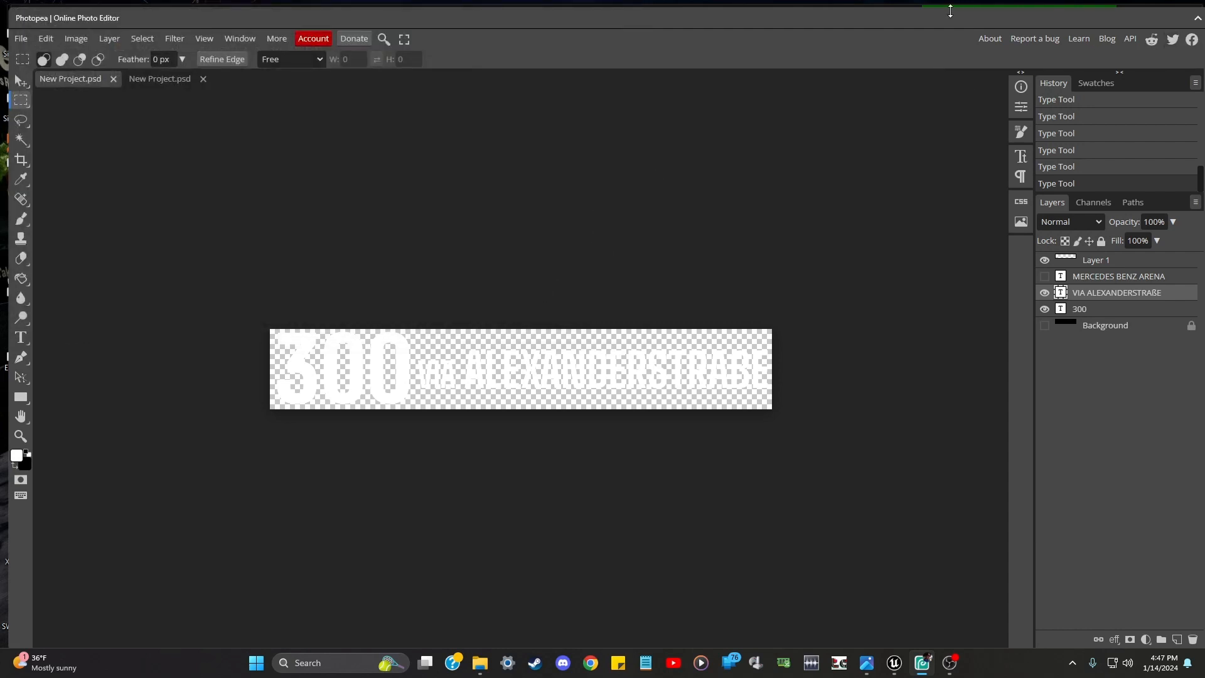
Close Photopea to return to the Unreal-based modding editor and close its Mod Creator window
left_click_drag(941, 15, 1026, 75)
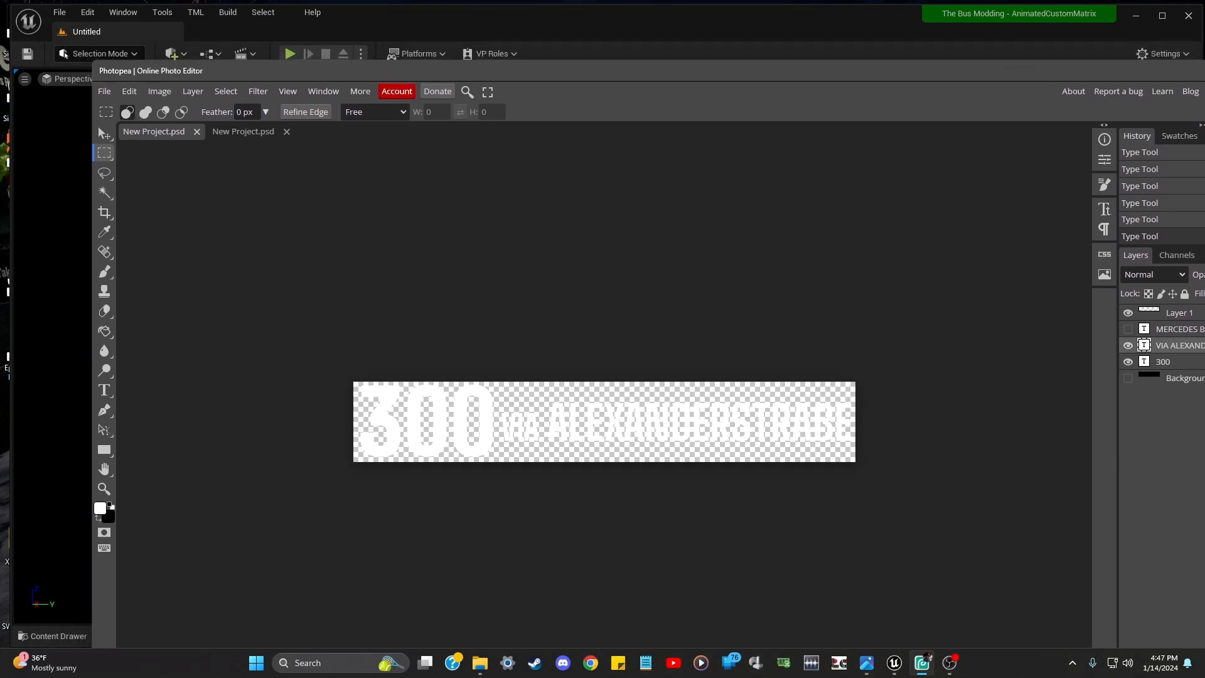
key("alt+F4")
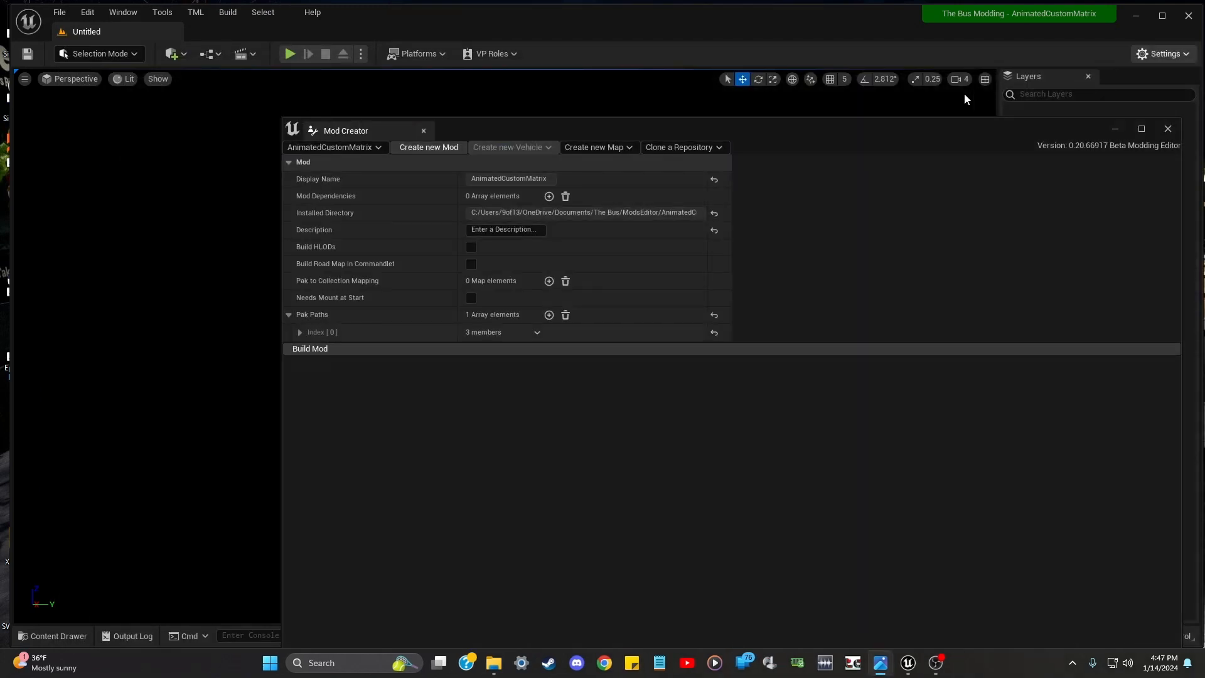
left_click_drag(628, 128, 509, 118)
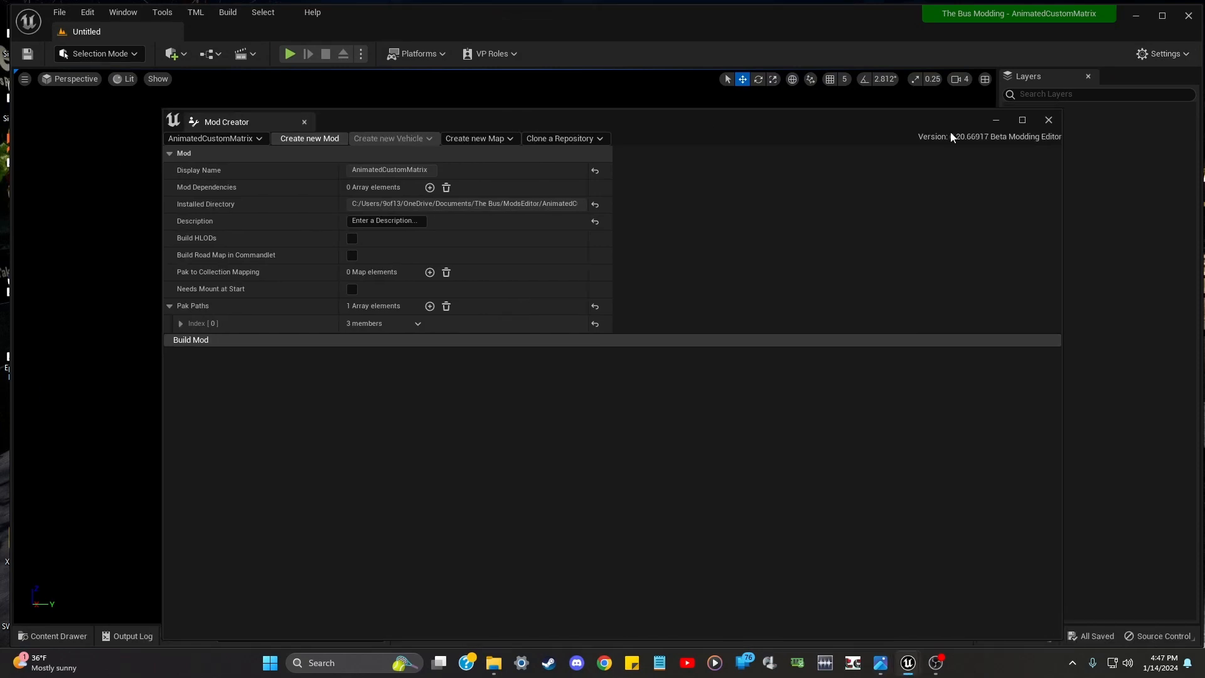
left_click(1049, 119)
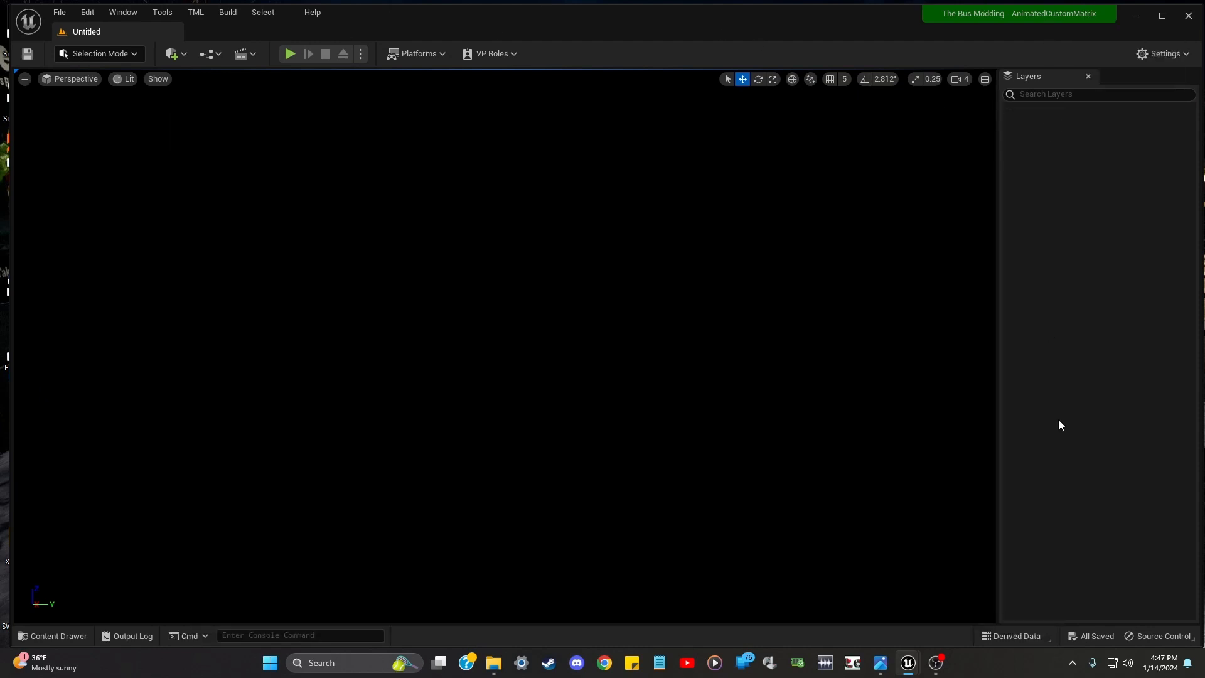
Bring the Content Browser window over the editor and search the NewAtron Textures folder for UMG
left_click_drag(1204, 189, 589, 122)
scroll(629, 387, "up", 3)
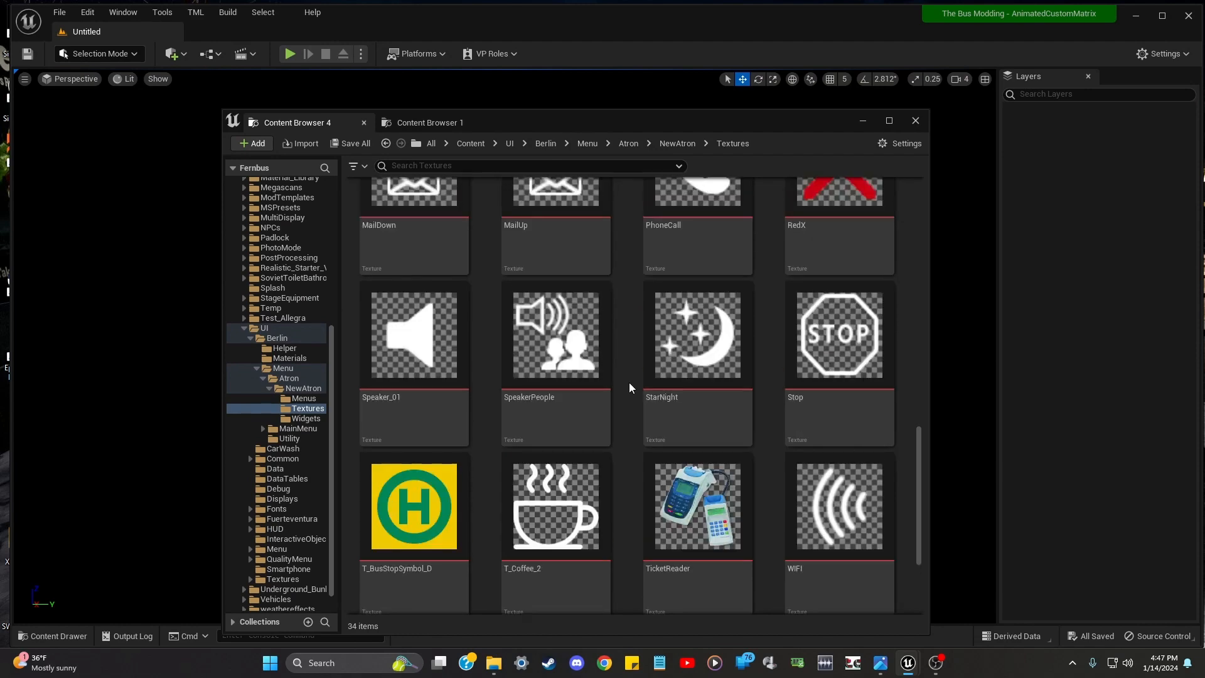
scroll(316, 202, "up", 2)
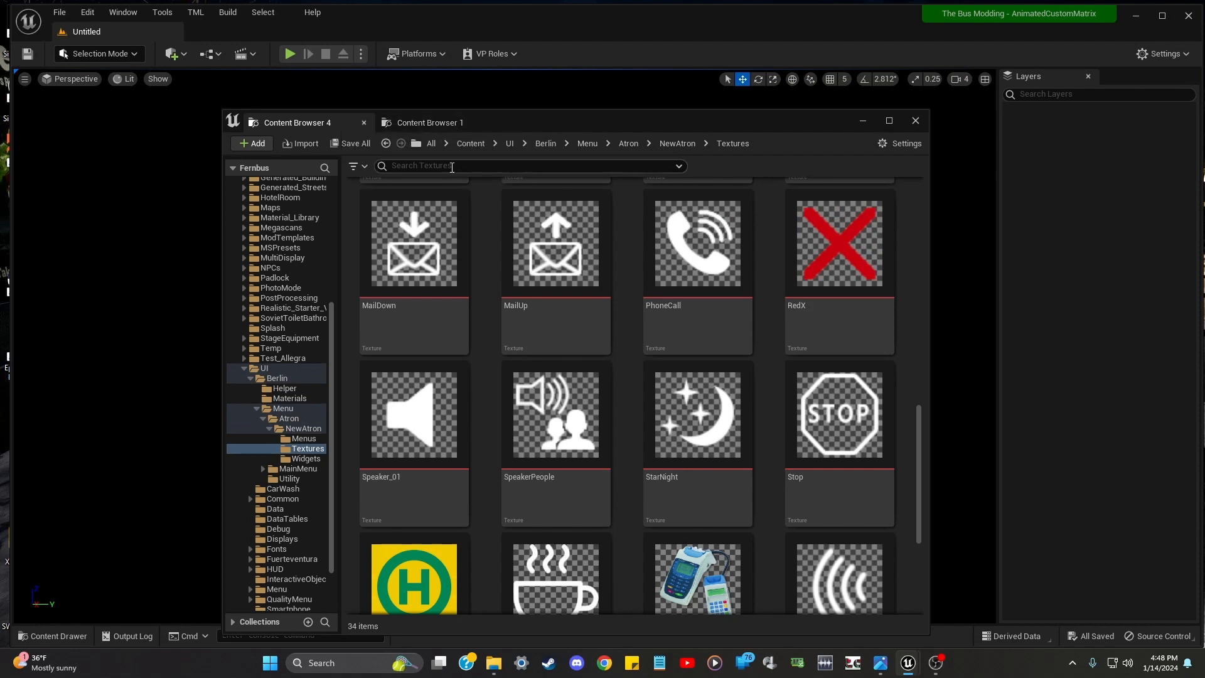
left_click(451, 168)
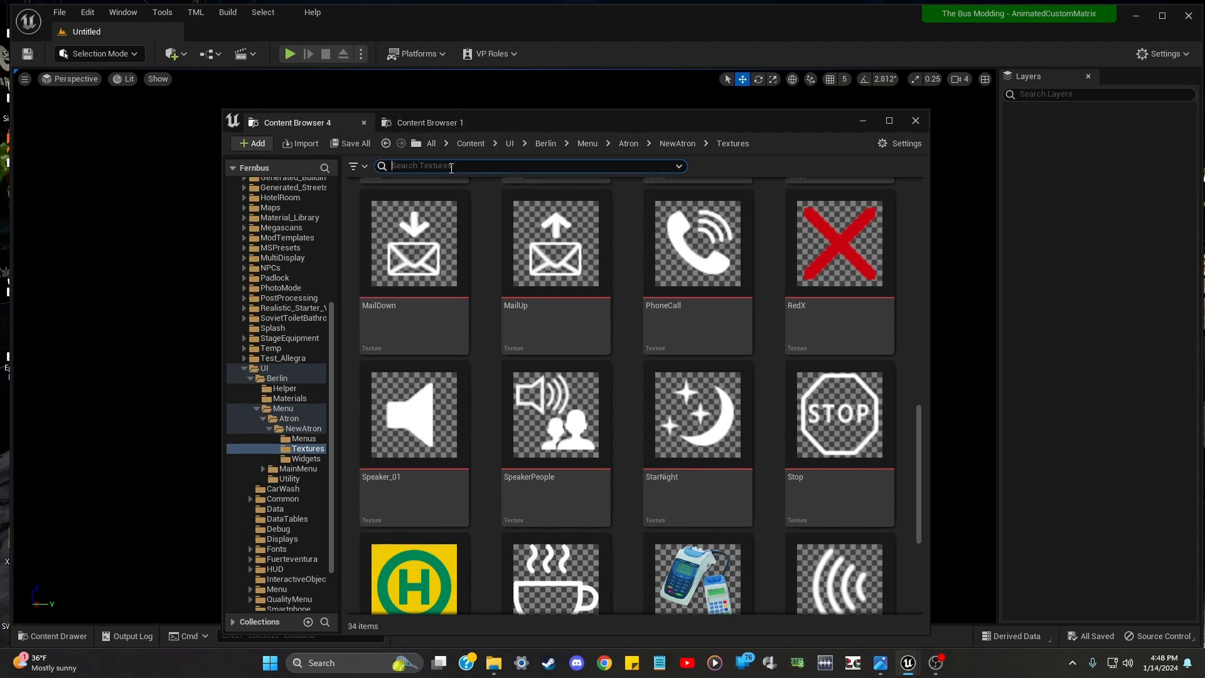
type("UMG")
key("Return")
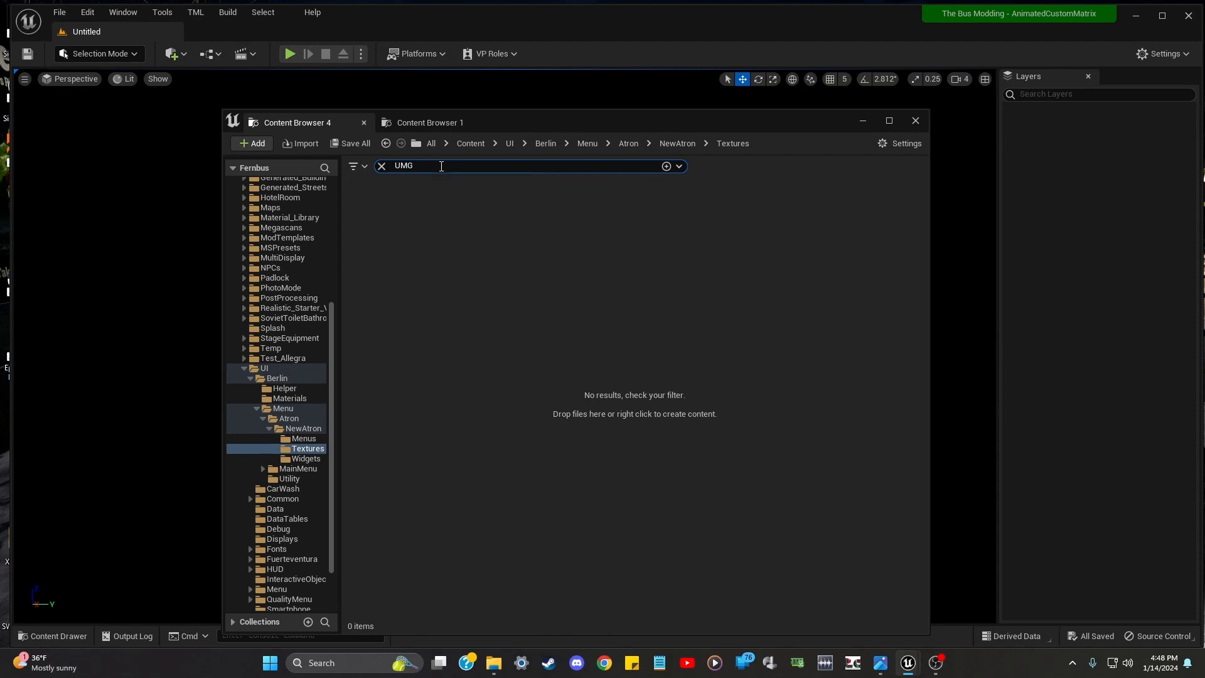
Search all project content for UMG_Coffee and open that widget blueprint
type("_Coffee")
scroll(305, 221, "up", 7)
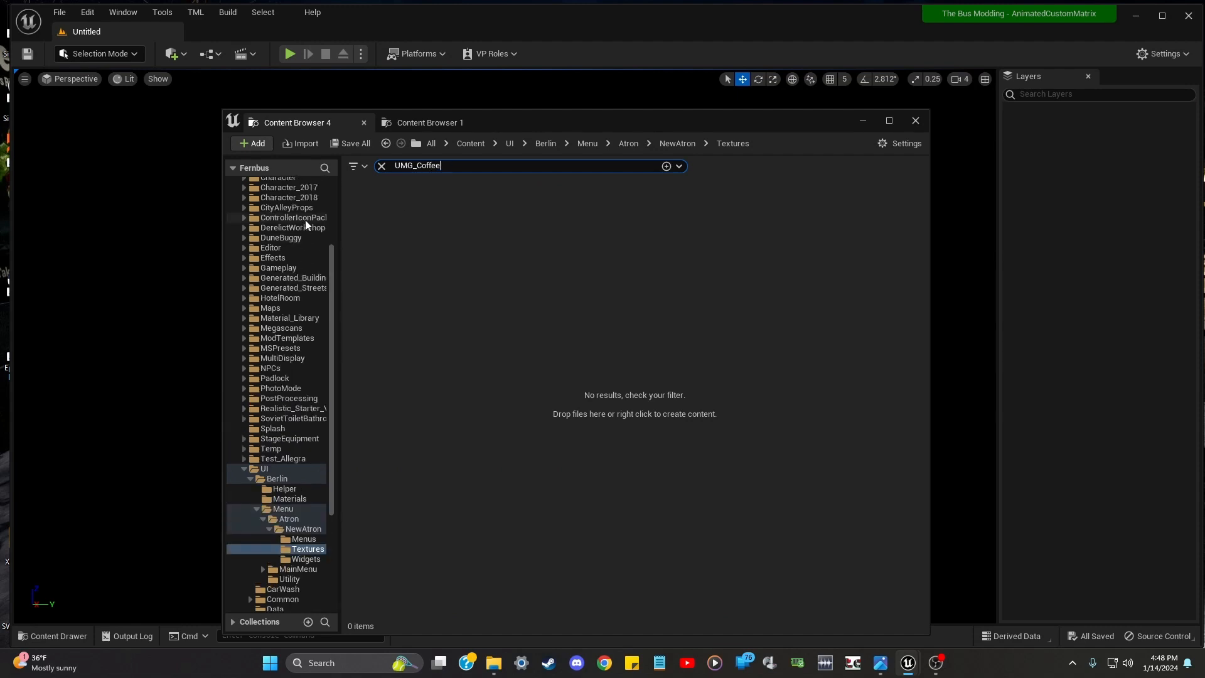
left_click(292, 185)
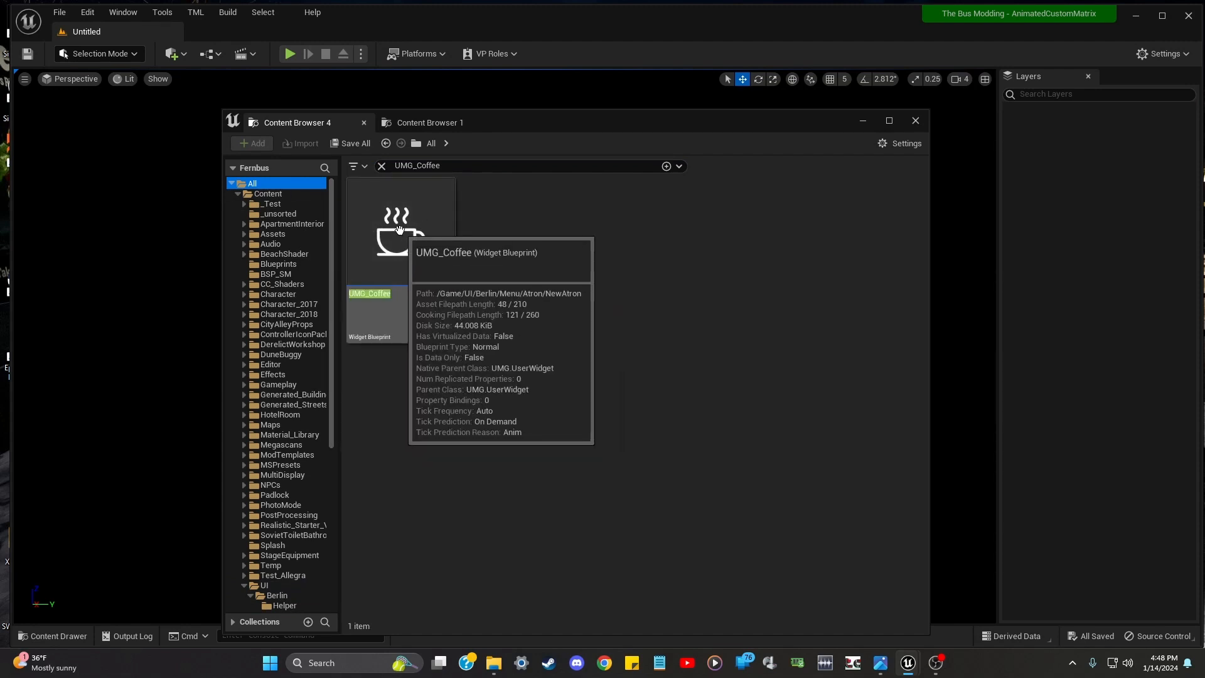
left_click(400, 232)
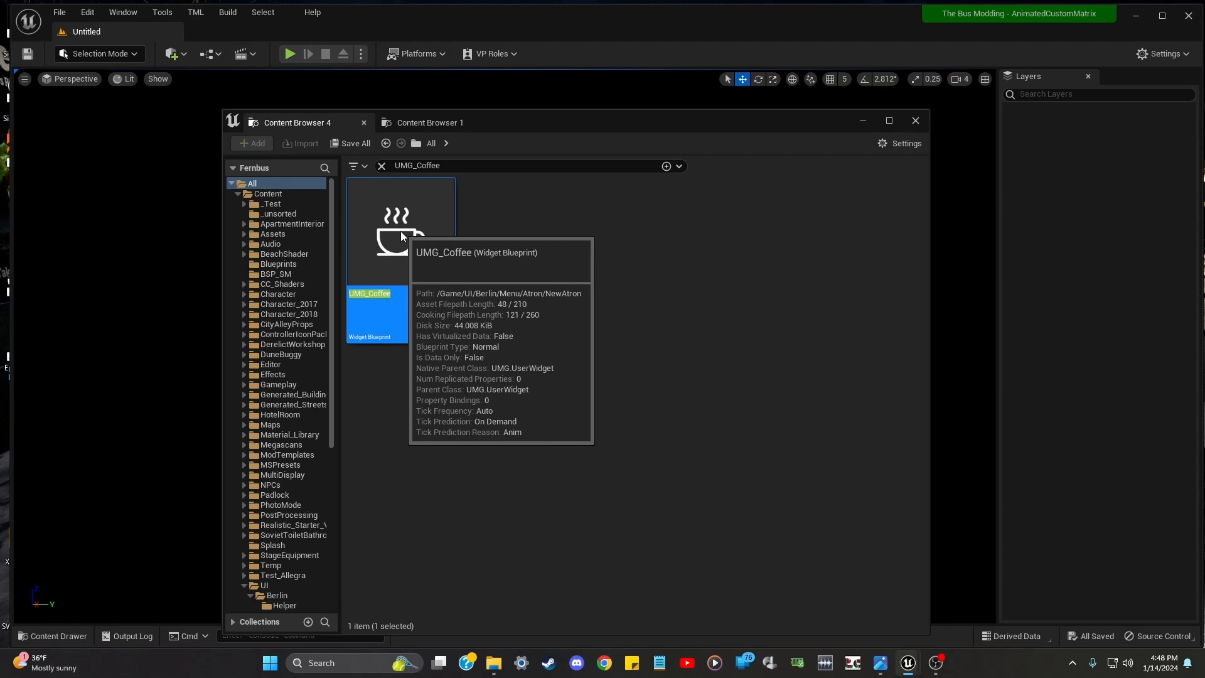
double_click(402, 236)
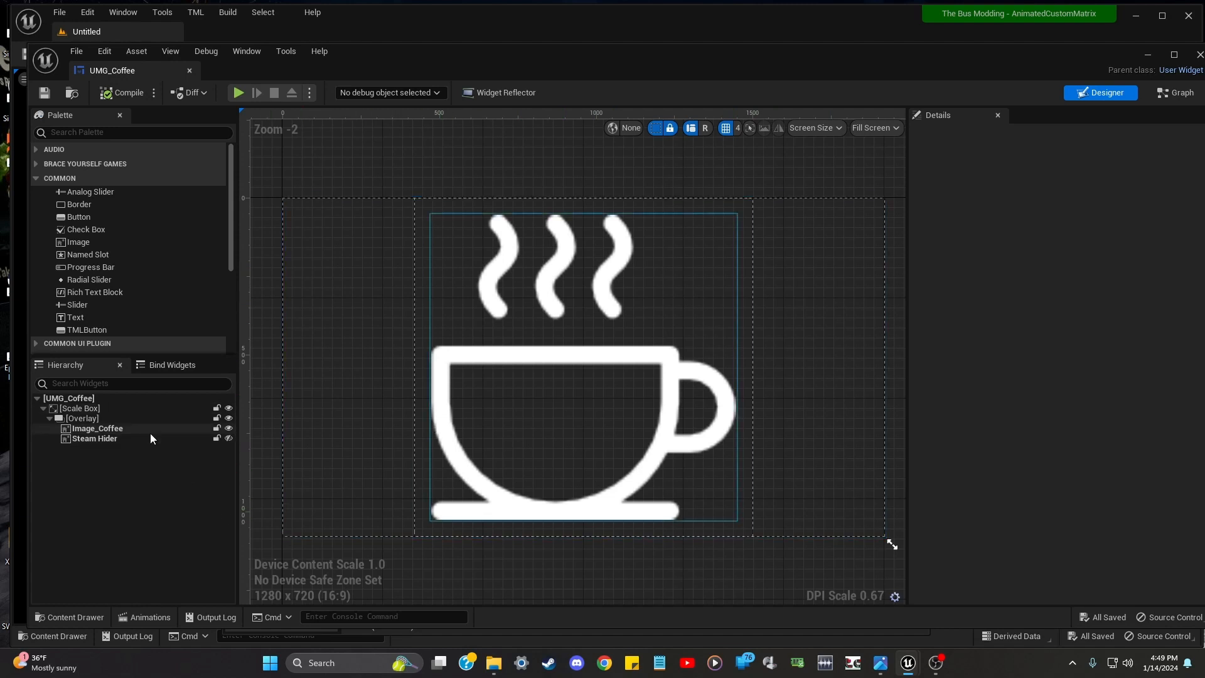
Play the Steam animation of UMG_Coffee several times to examine how the steam toggles, and close the widget editor
left_click(145, 618)
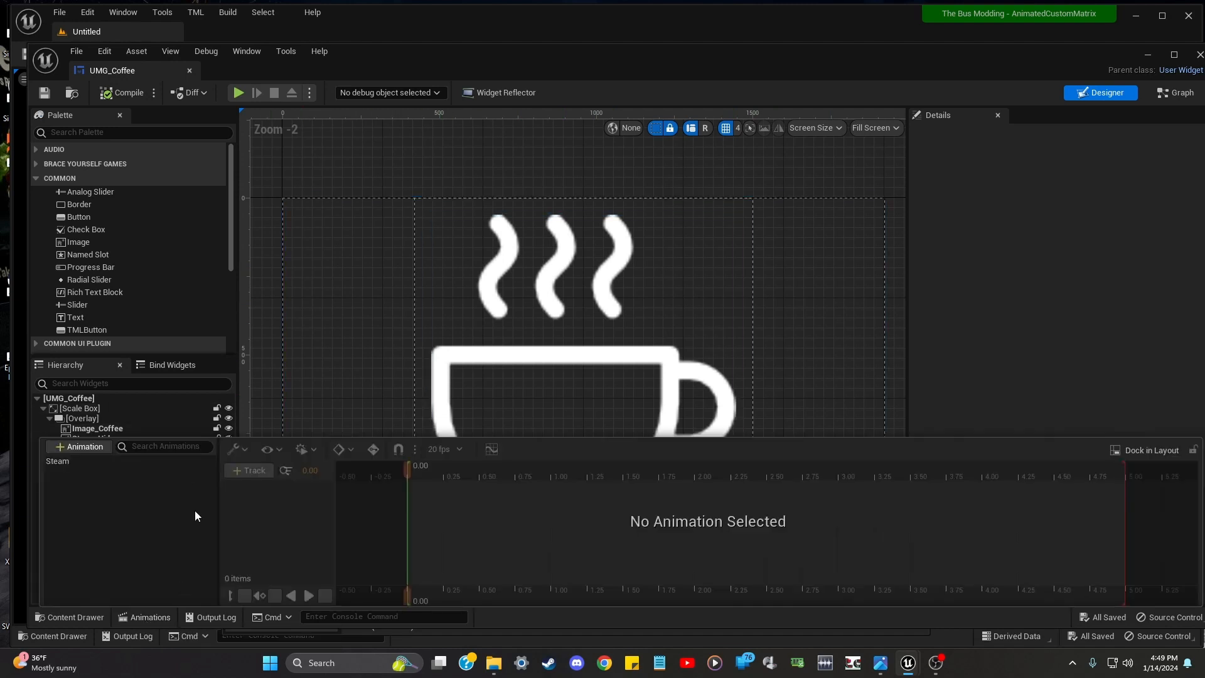
left_click(151, 461)
scroll(626, 331, "down", 5)
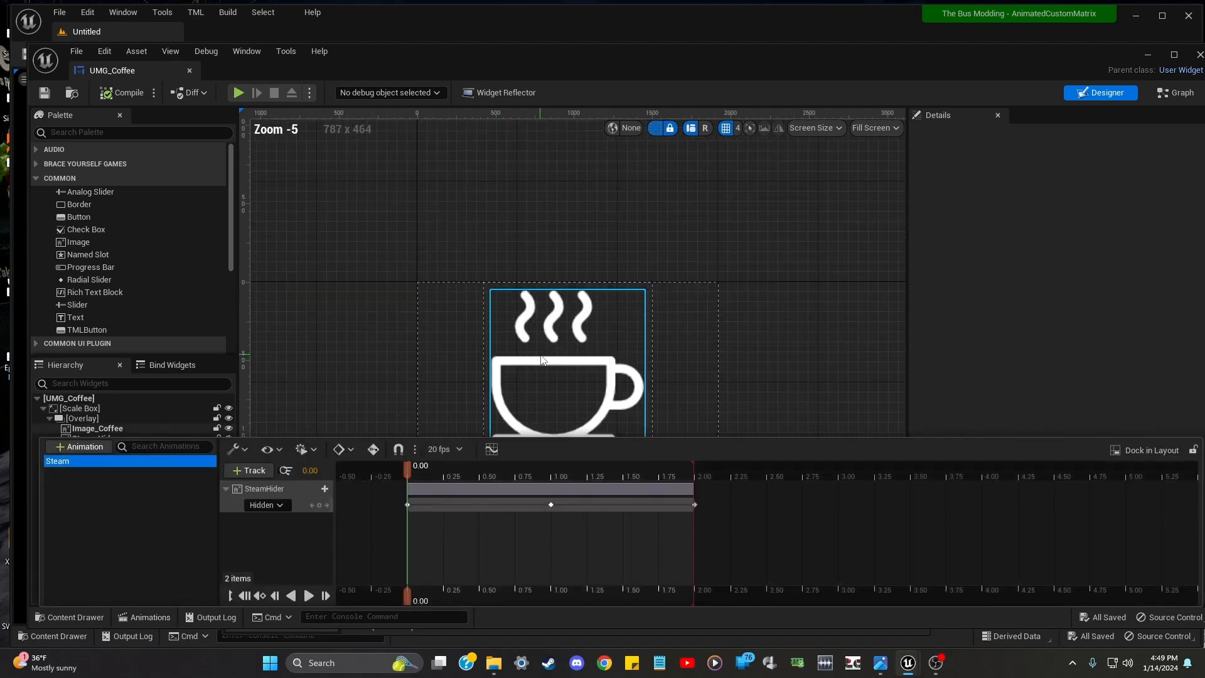
scroll(626, 331, "up", 3)
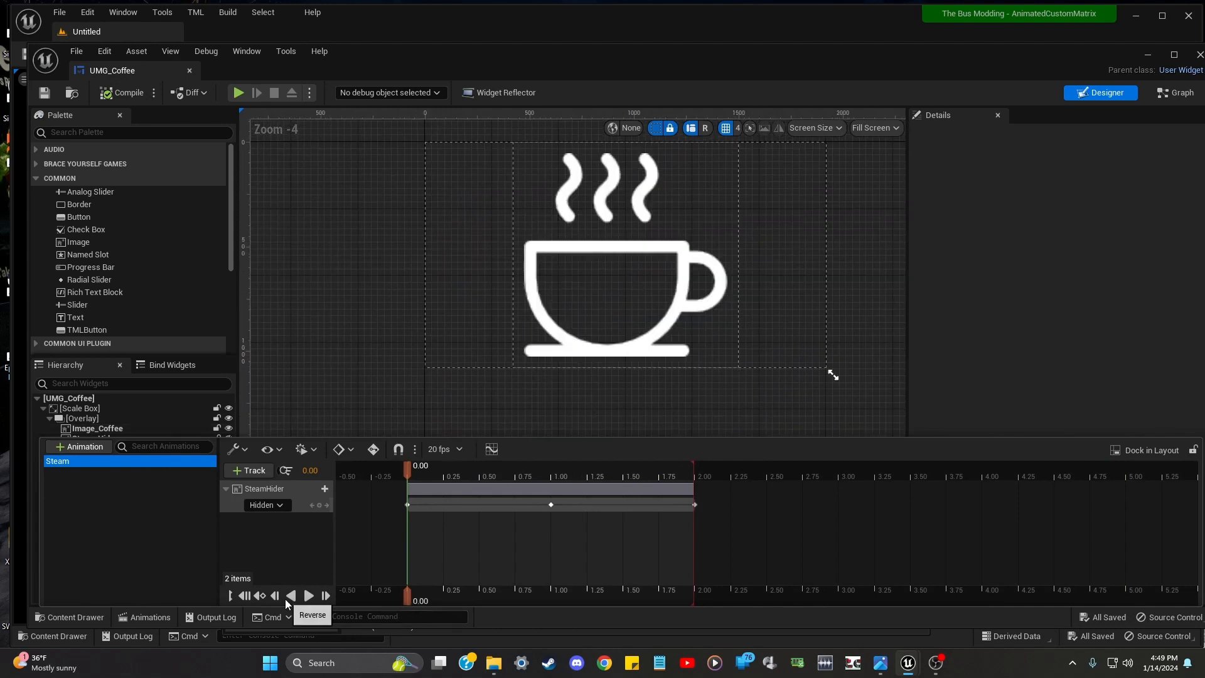
left_click(308, 596)
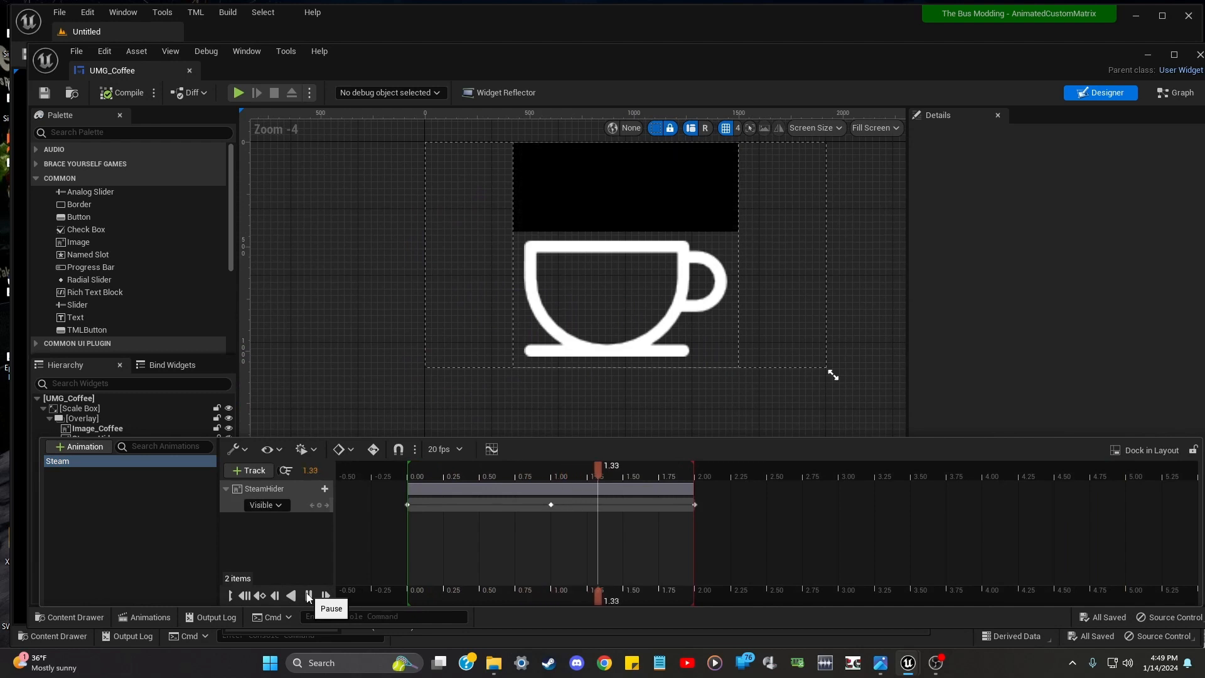
left_click(308, 595)
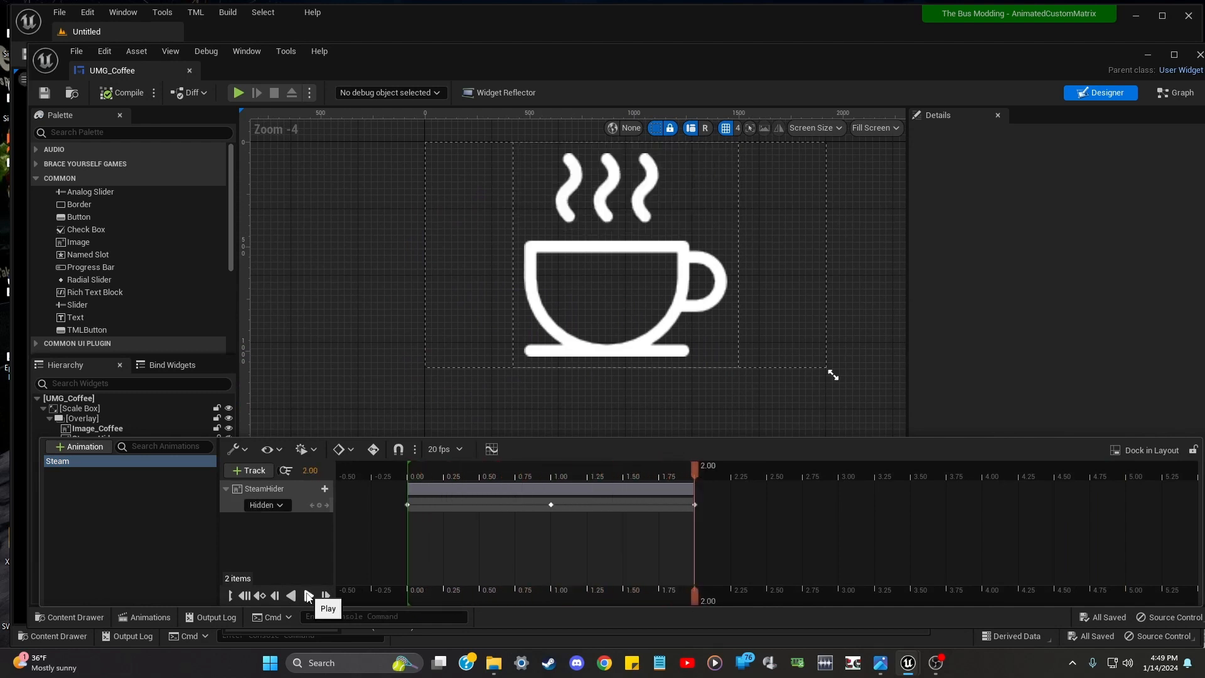
left_click(308, 596)
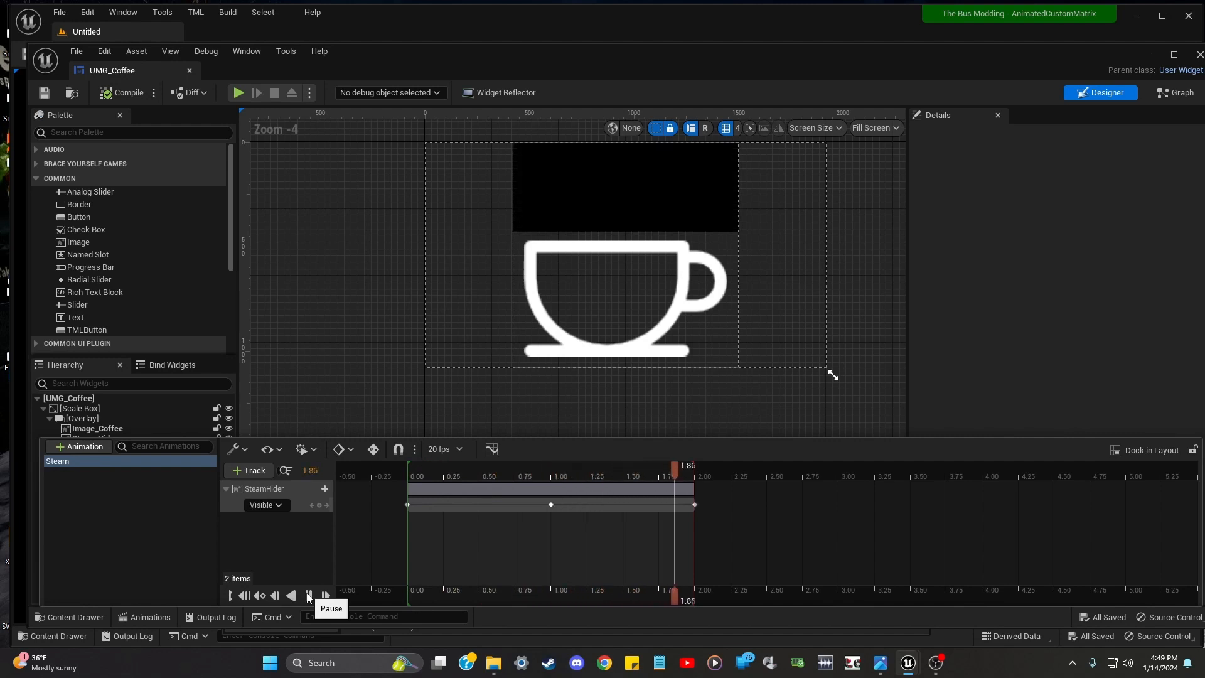
left_click(308, 595)
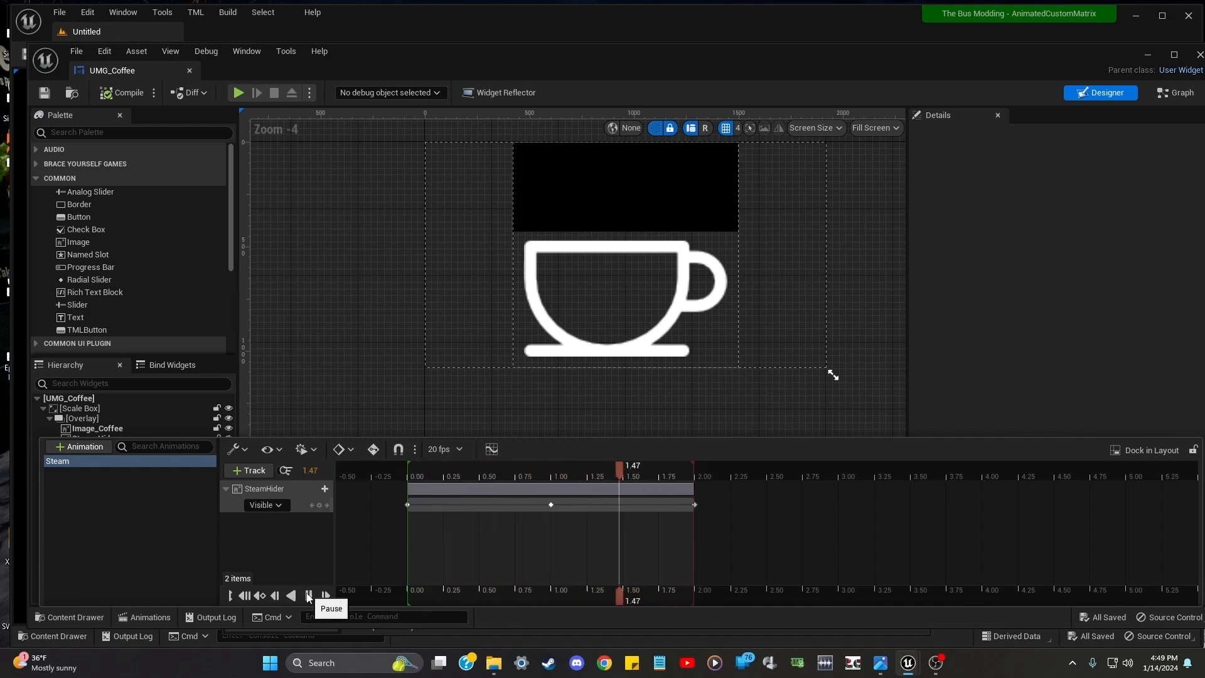
left_click(308, 596)
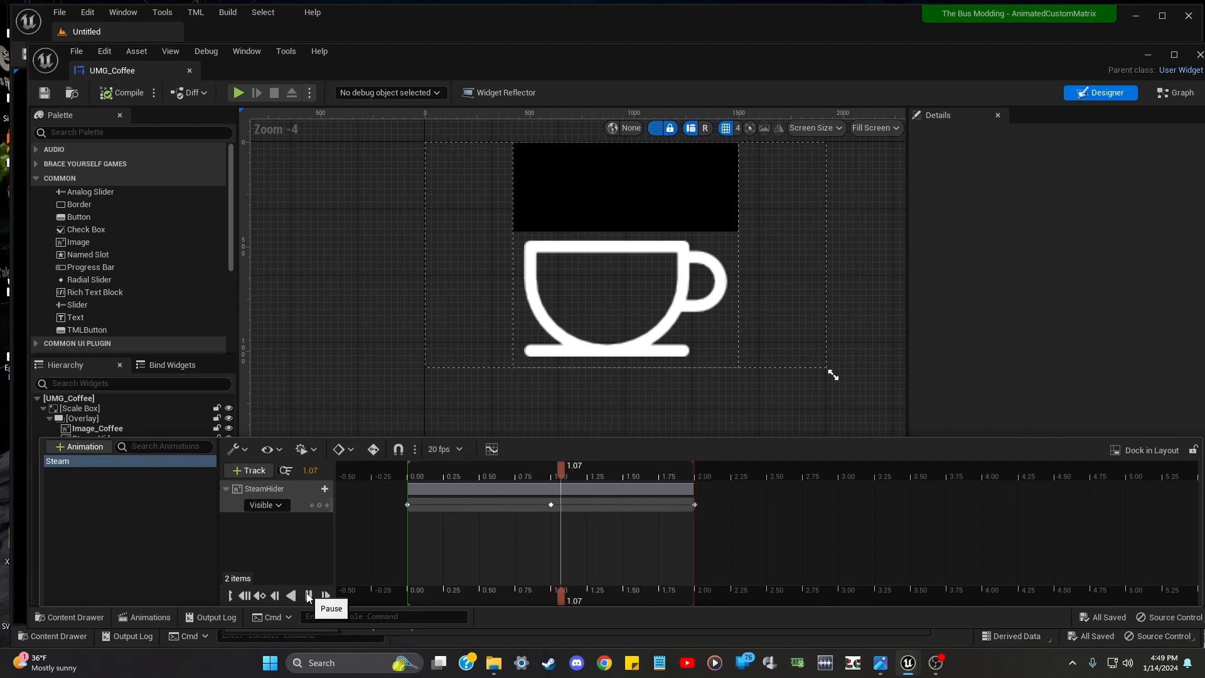
left_click(308, 595)
left_click(308, 595)
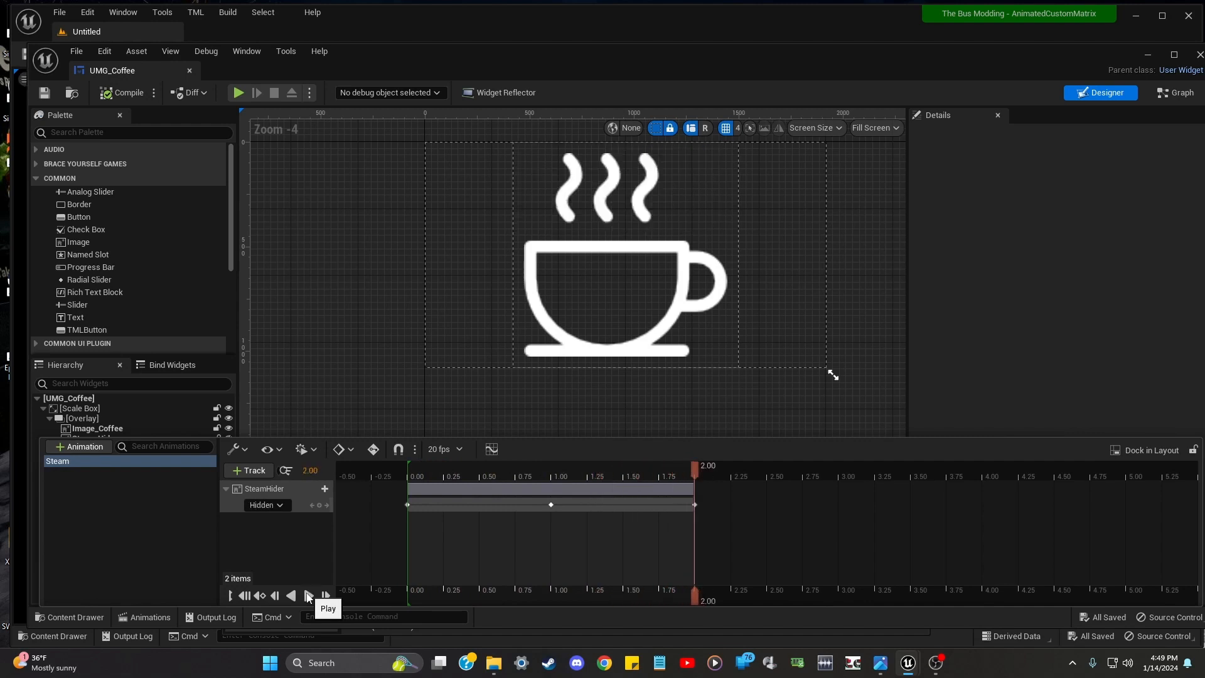
scroll(449, 352, "up", 1)
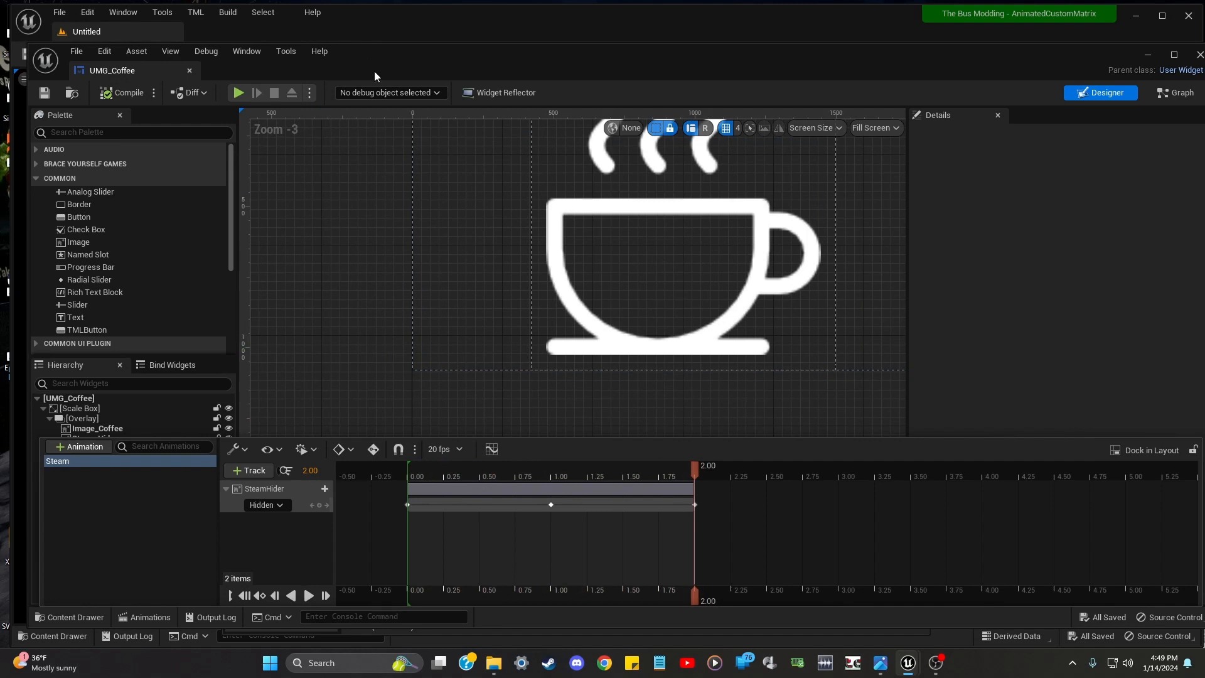
scroll(442, 225, "up", 2)
scroll(441, 224, "down", 3)
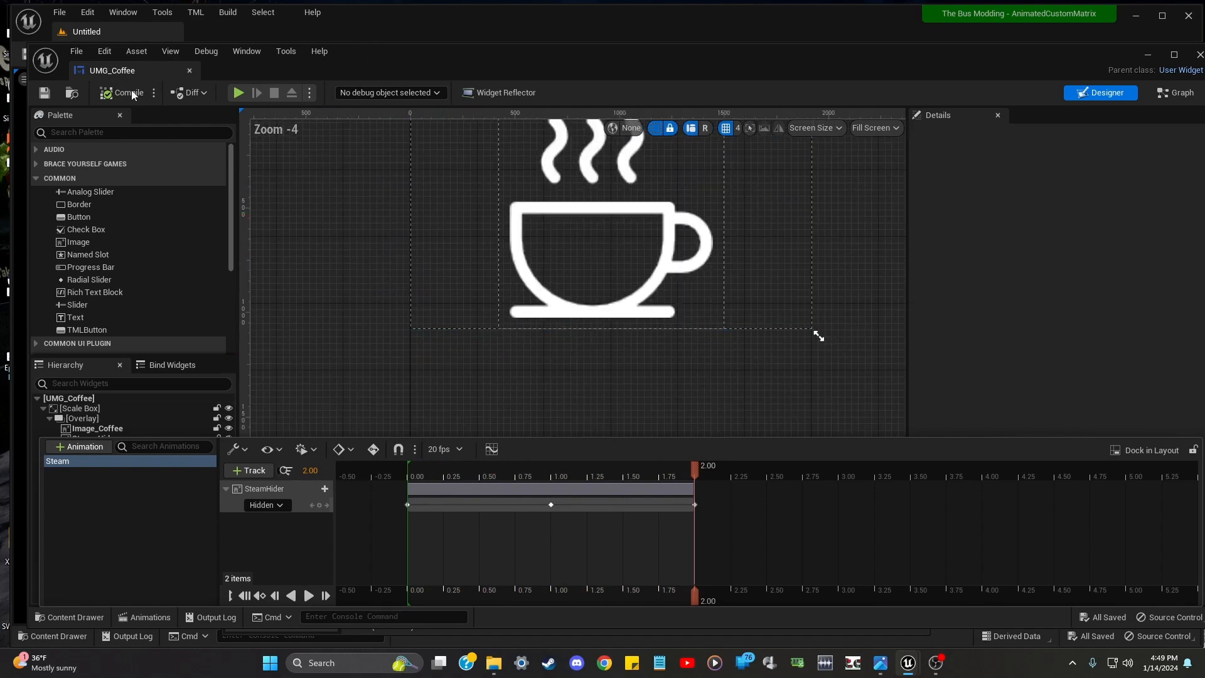
left_click_drag(412, 55, 354, 147)
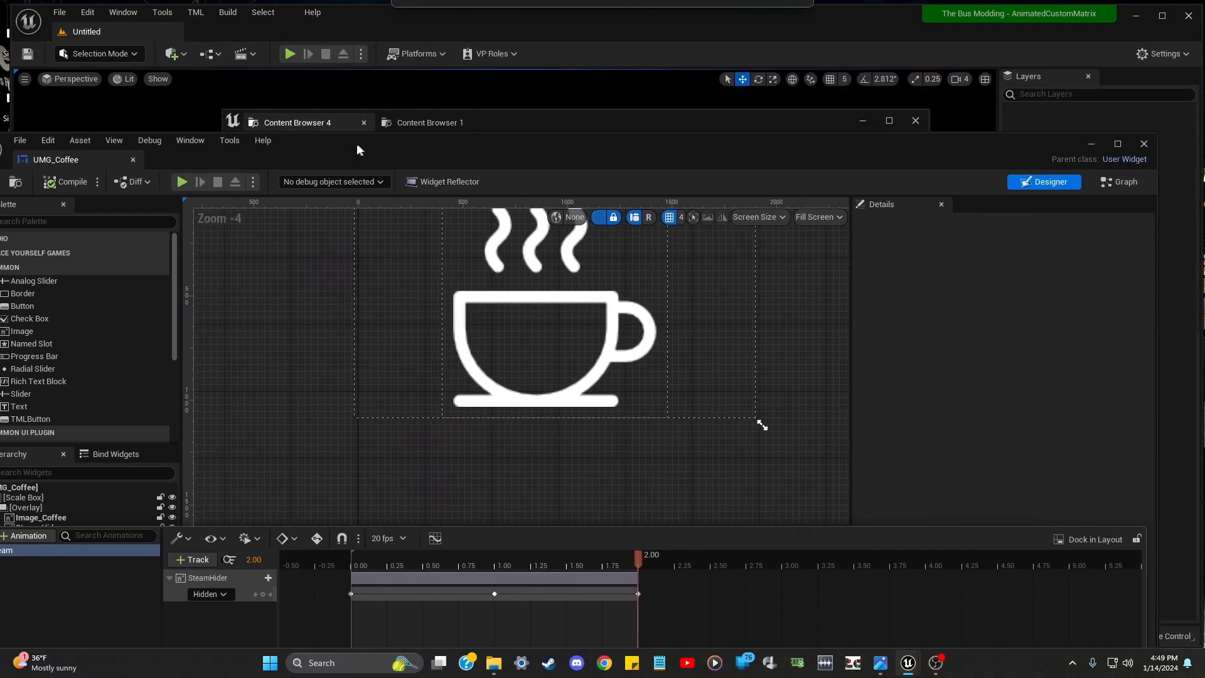
left_click(128, 160)
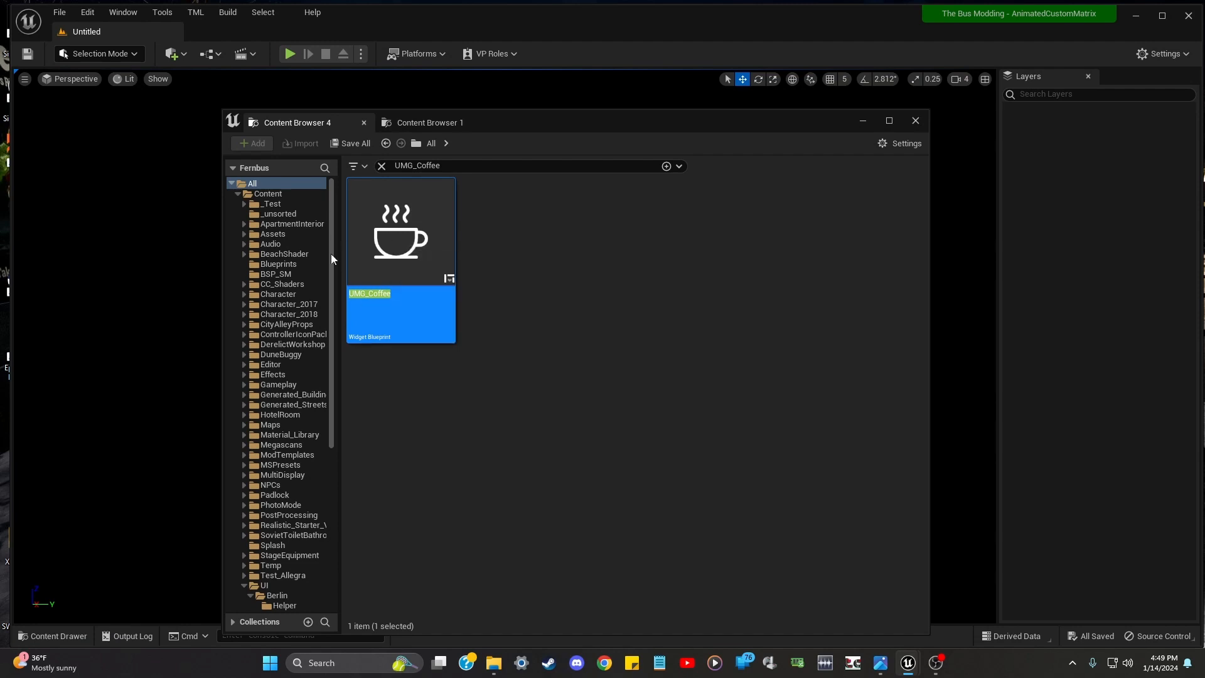
Browse to the UI/Berlin/Menu/Atron/NewAtron folder, clear the search filter and select the UMG_Coffee widget blueprint
scroll(295, 263, "down", 3)
scroll(296, 263, "down", 3)
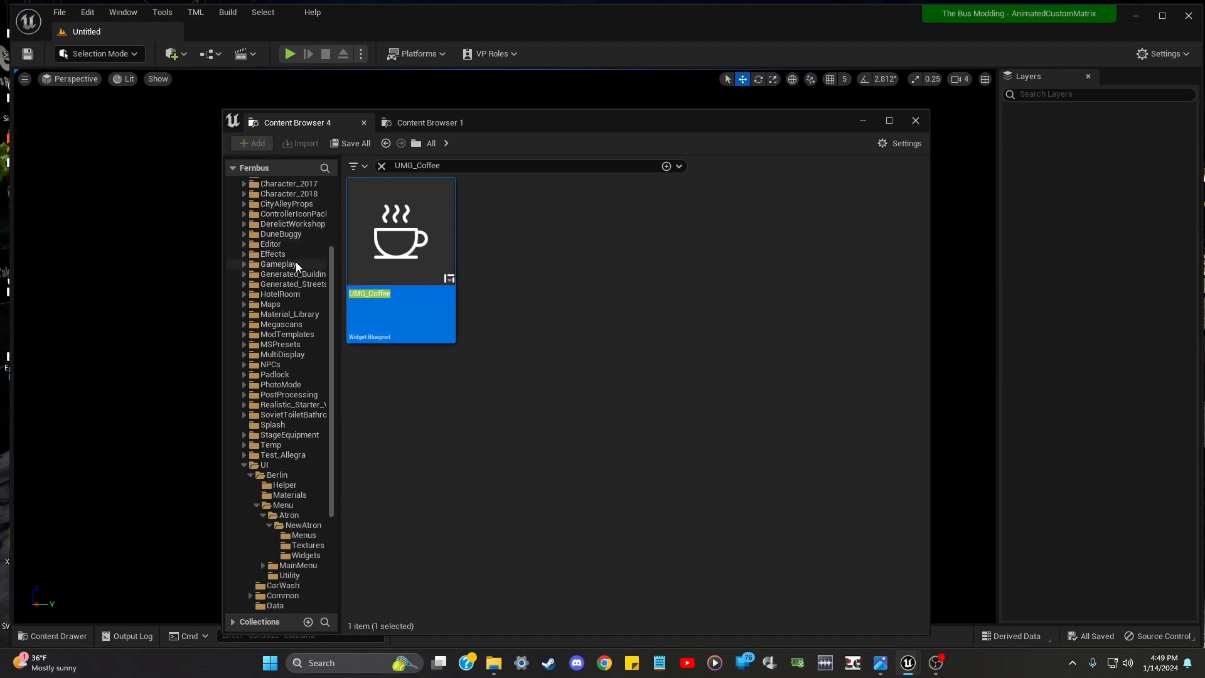
scroll(294, 270, "up", 2)
scroll(285, 248, "up", 4)
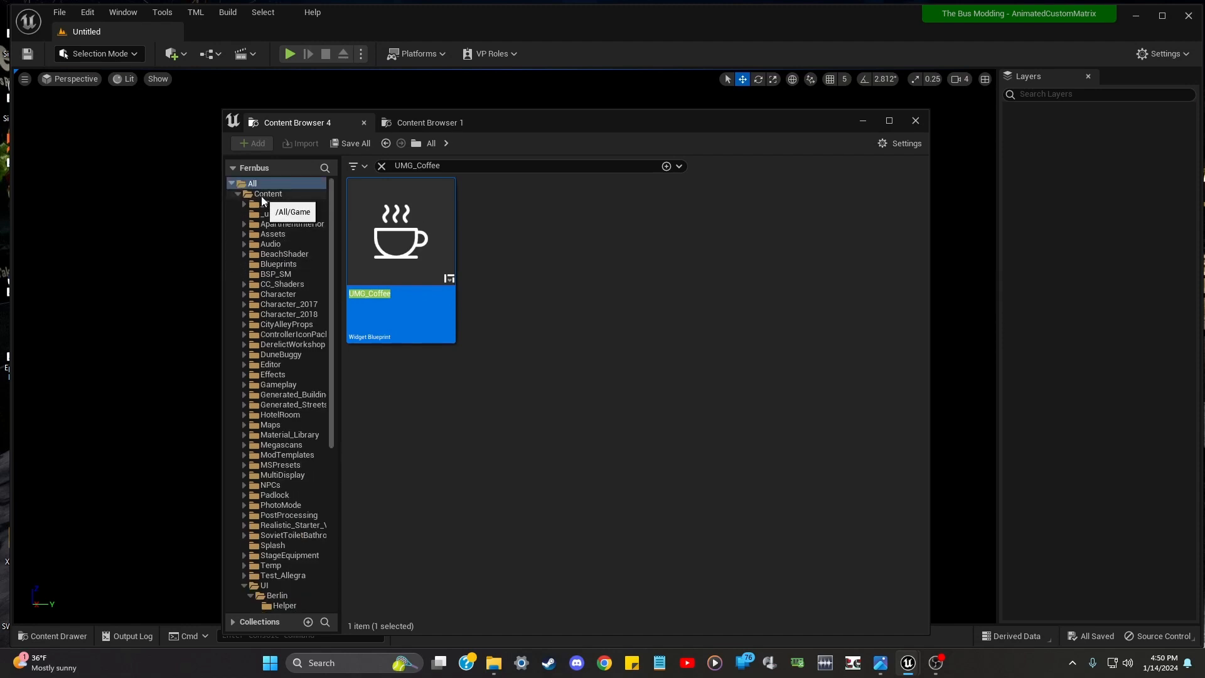
scroll(279, 371, "down", 6)
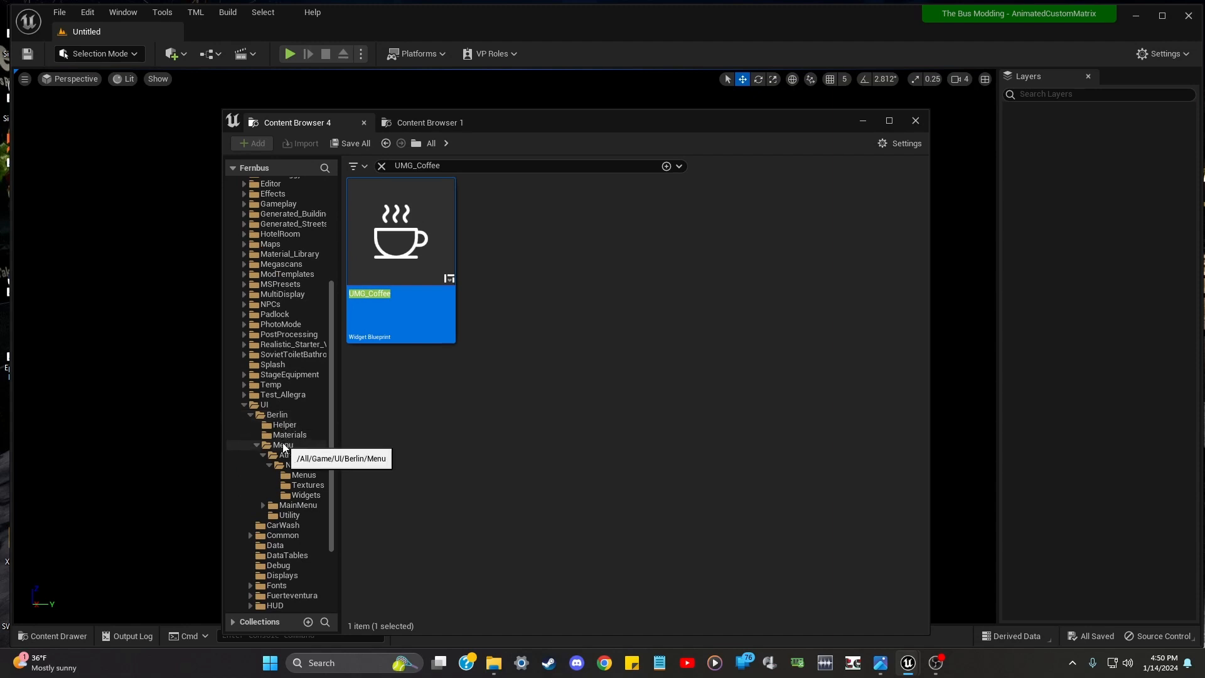
left_click(297, 466)
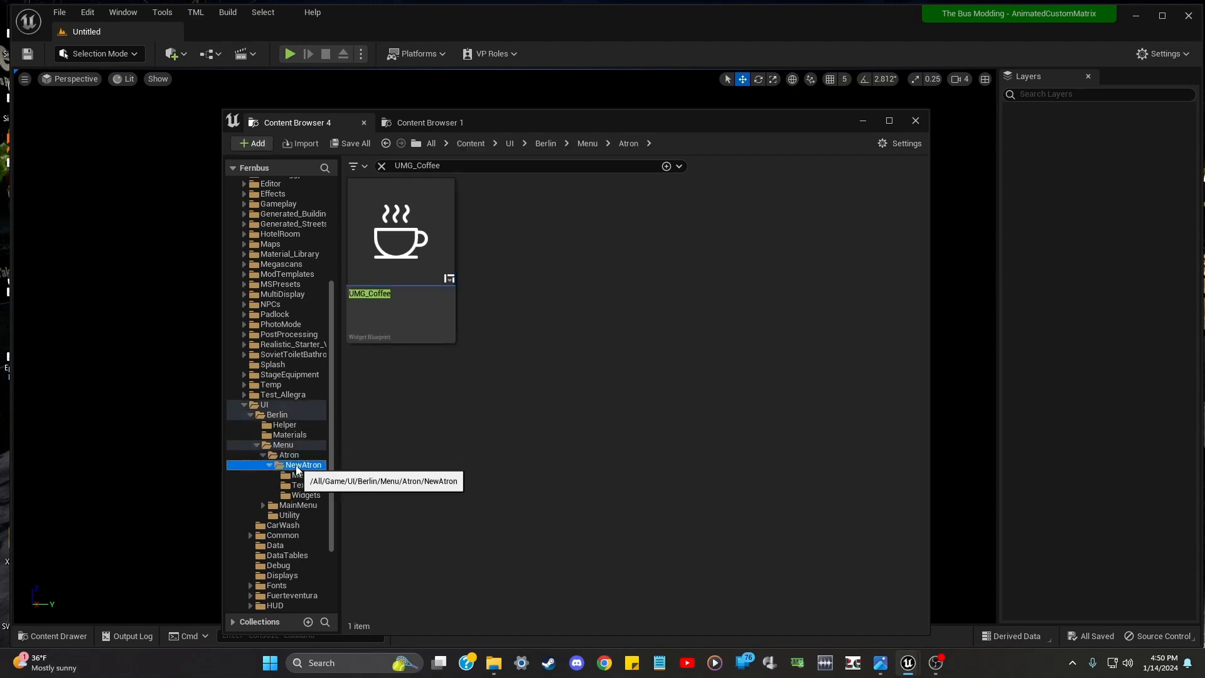
left_click(586, 166)
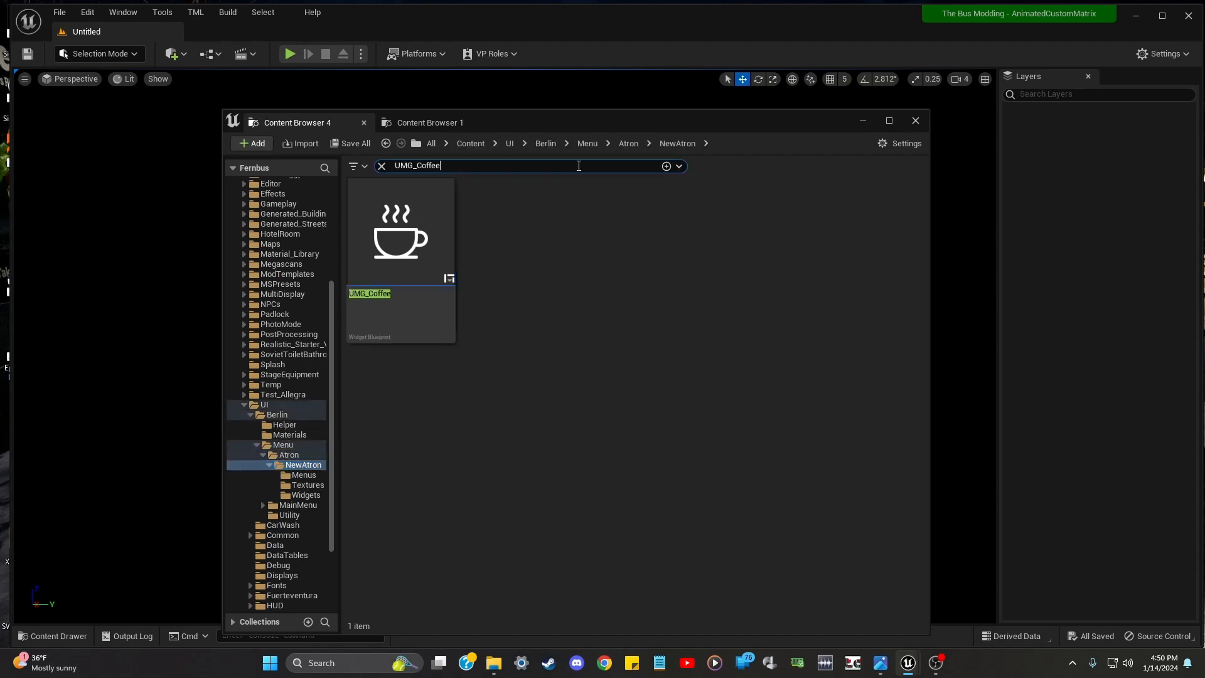
key("BackSpace")
key("BackSpace")
key("BackSpace")
key("BackSpace")
key("BackSpace")
key("BackSpace")
key("BackSpace")
key("BackSpace")
key("BackSpace")
key("BackSpace")
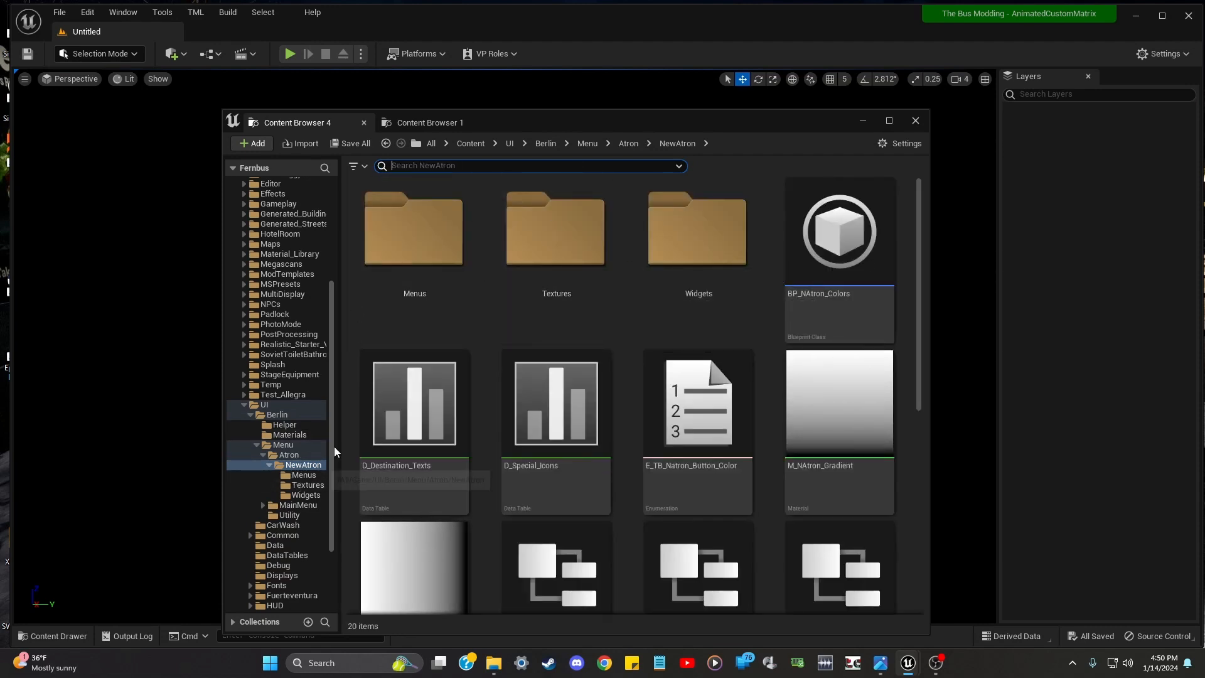
scroll(553, 245, "down", 7)
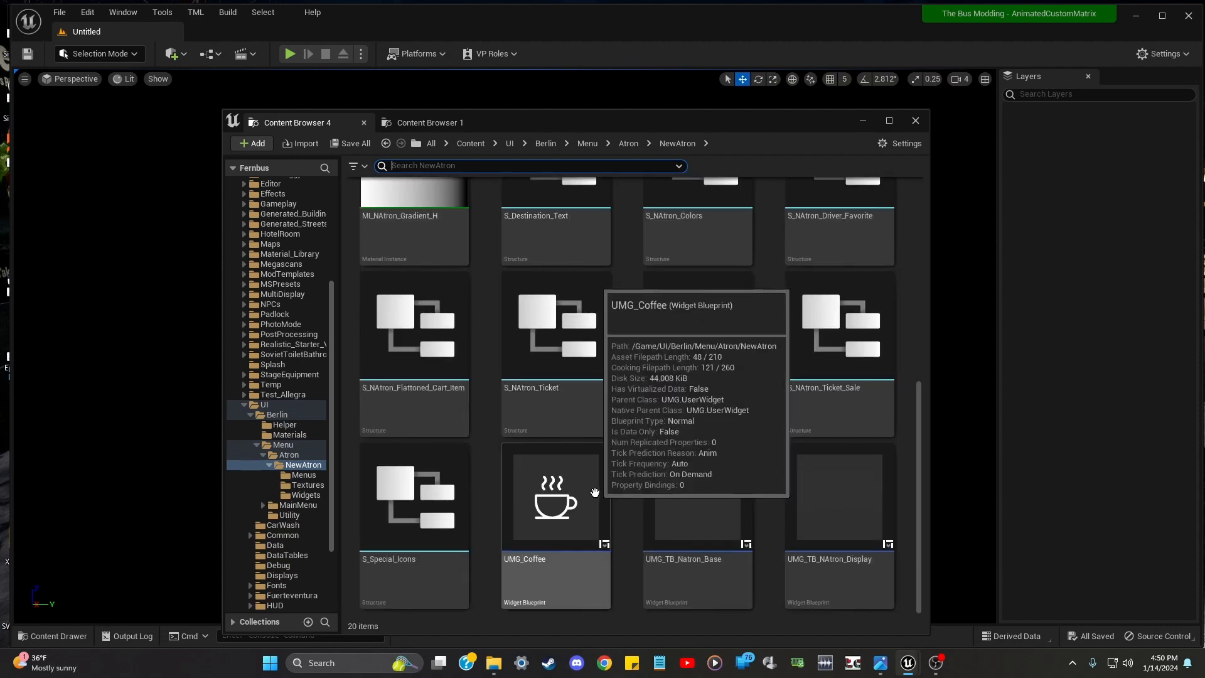
left_click(555, 499)
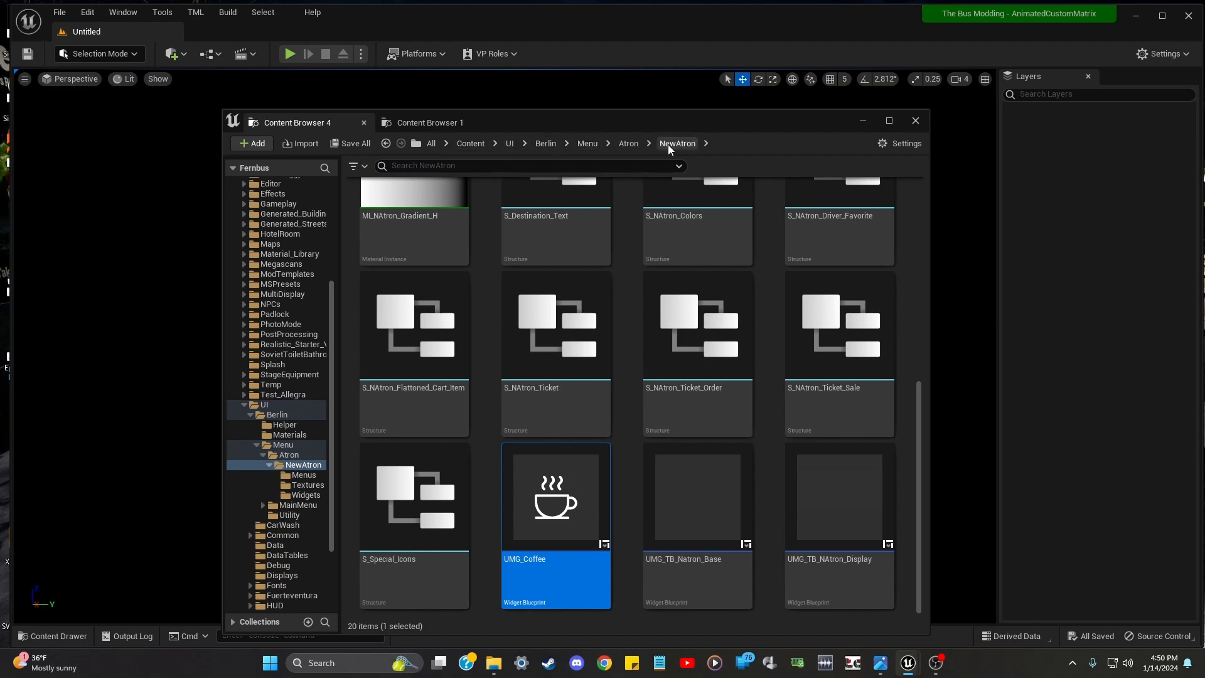
Duplicate the UMG_Coffee widget blueprint in the NewAtron folder and name the copy UMG_300nb
mouse_move(552, 490)
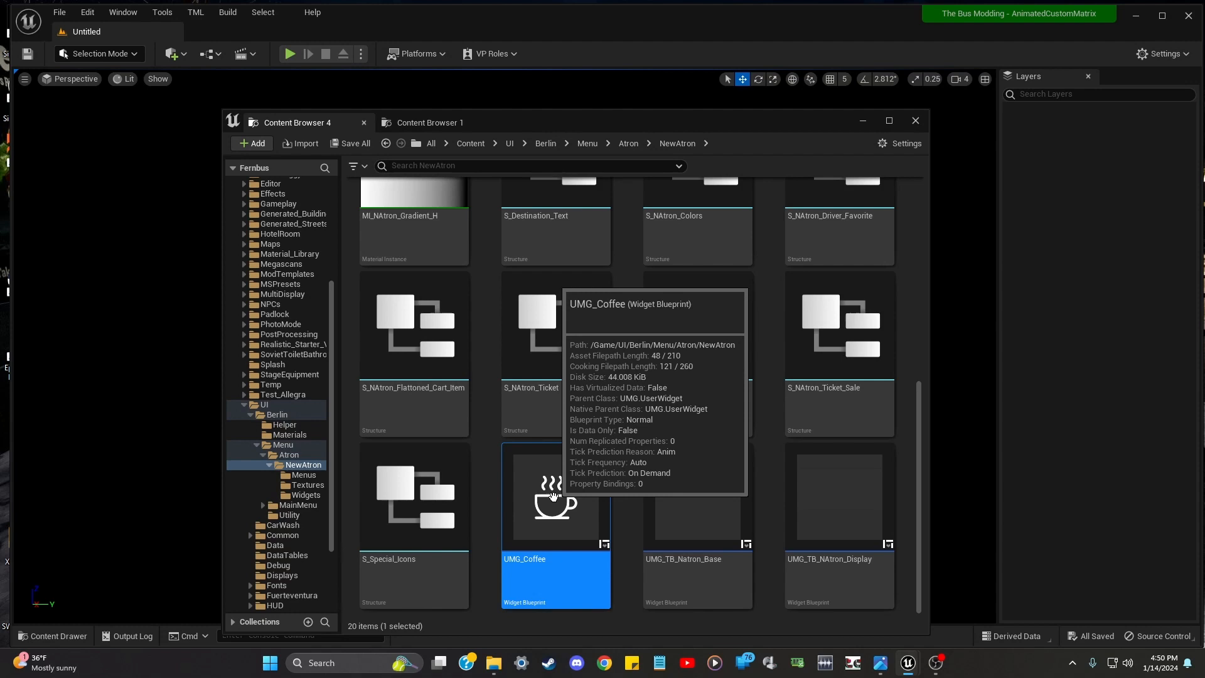
double_click(554, 497)
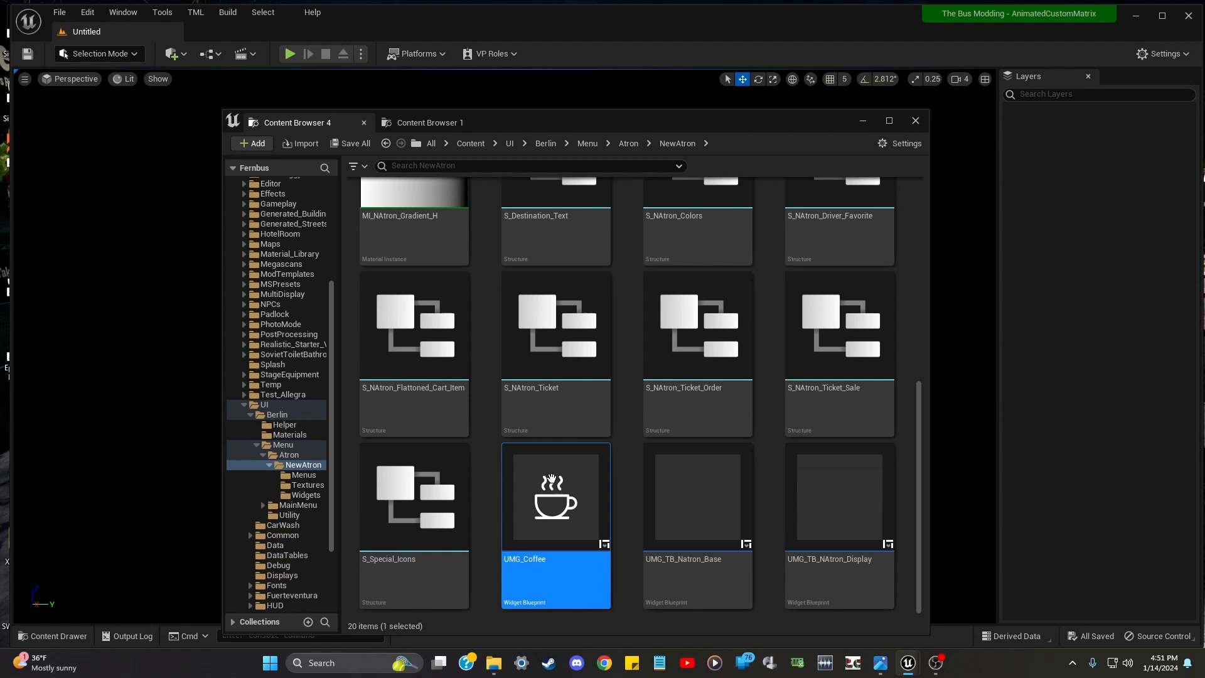
right_click(555, 483)
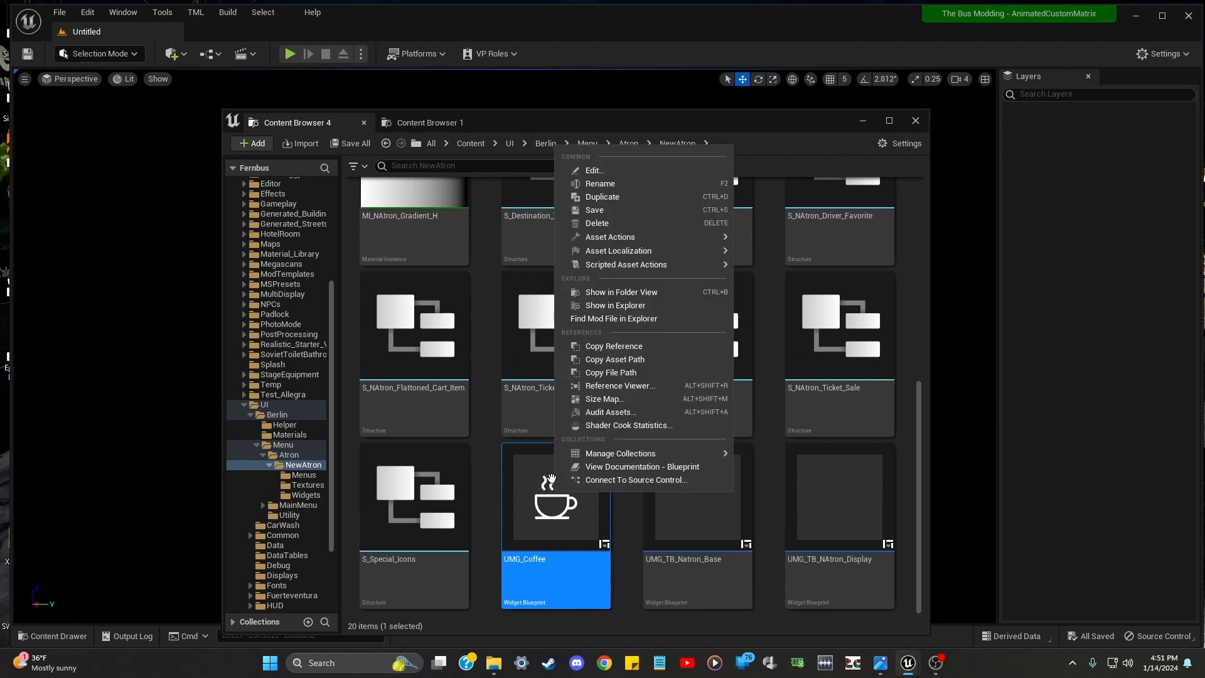
left_click(641, 197)
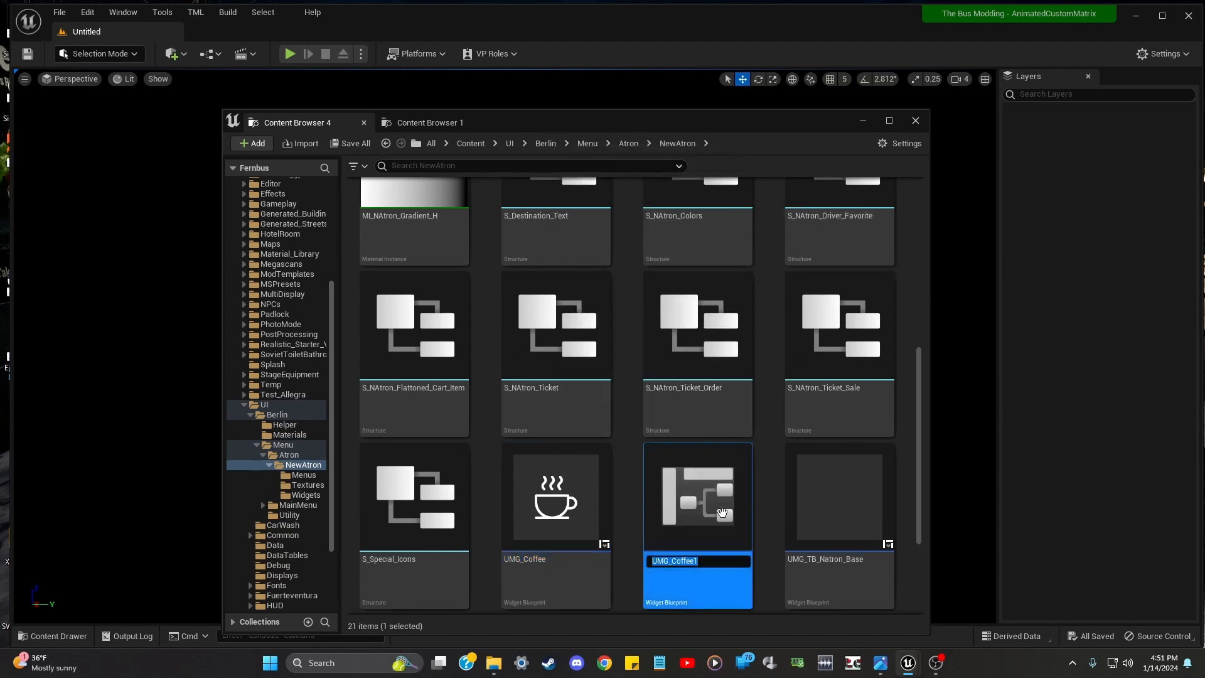
left_click_drag(670, 561, 714, 560)
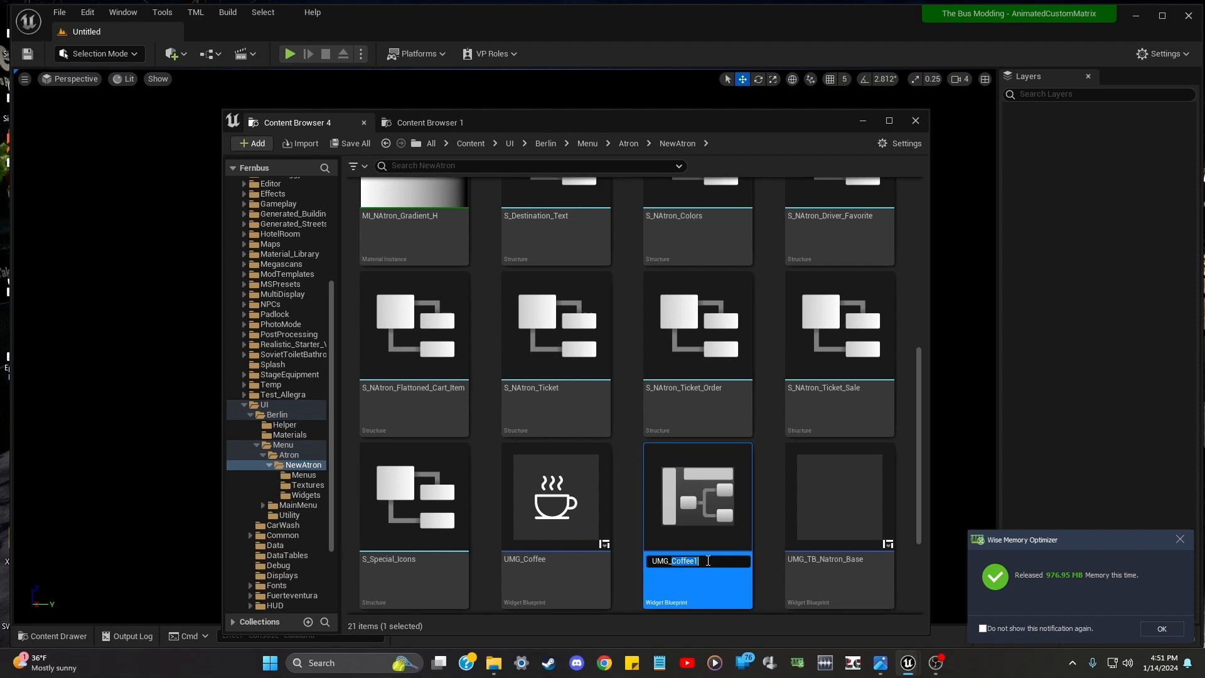
type("300nb")
key("Return")
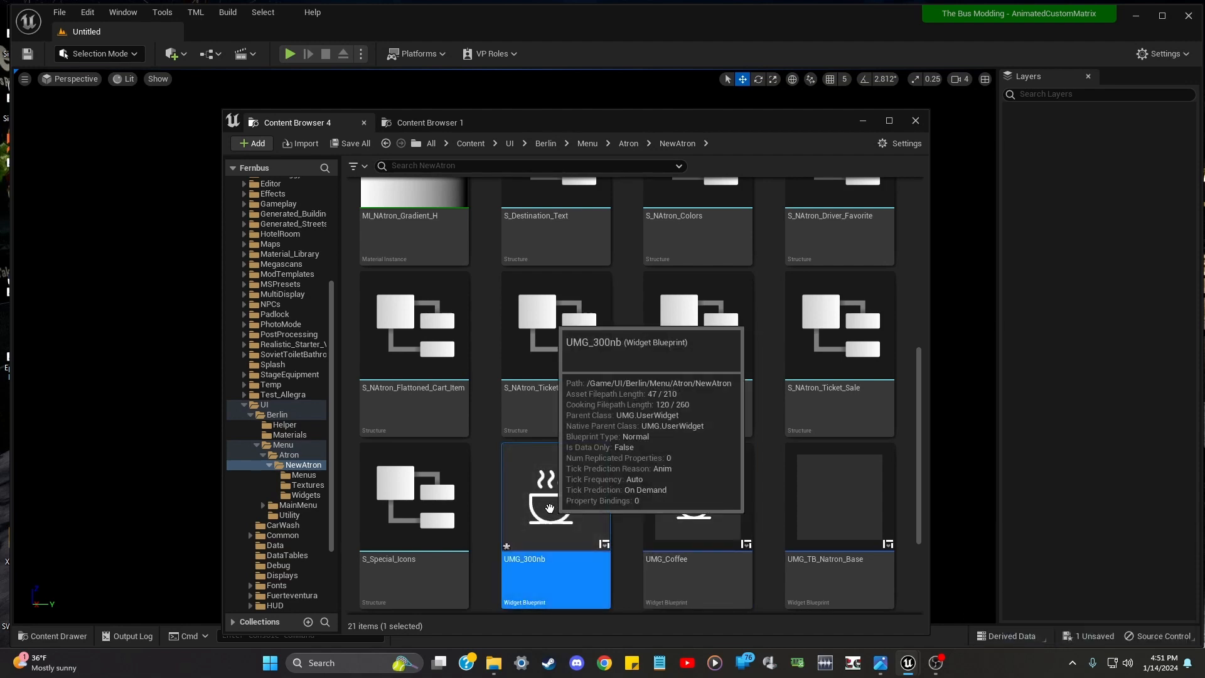
Open UMG_300nb, select its Image_Coffee element and place the Content Browser window over the lower part of the widget designer
double_click(551, 514)
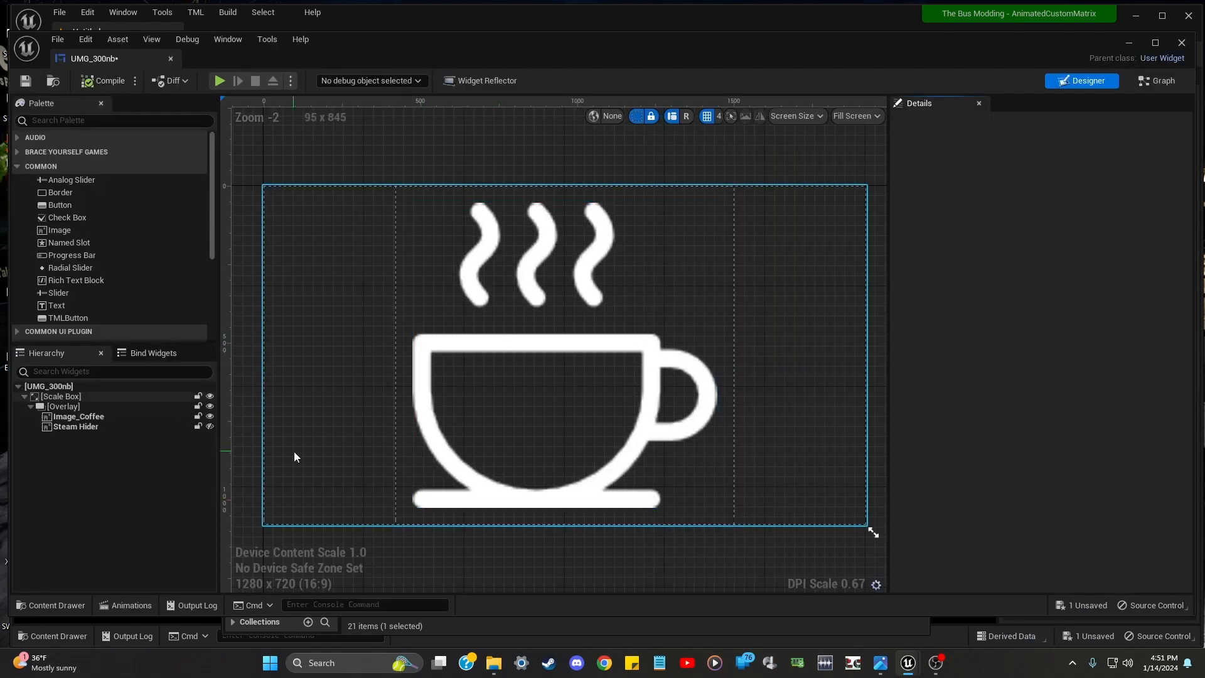
left_click(141, 417)
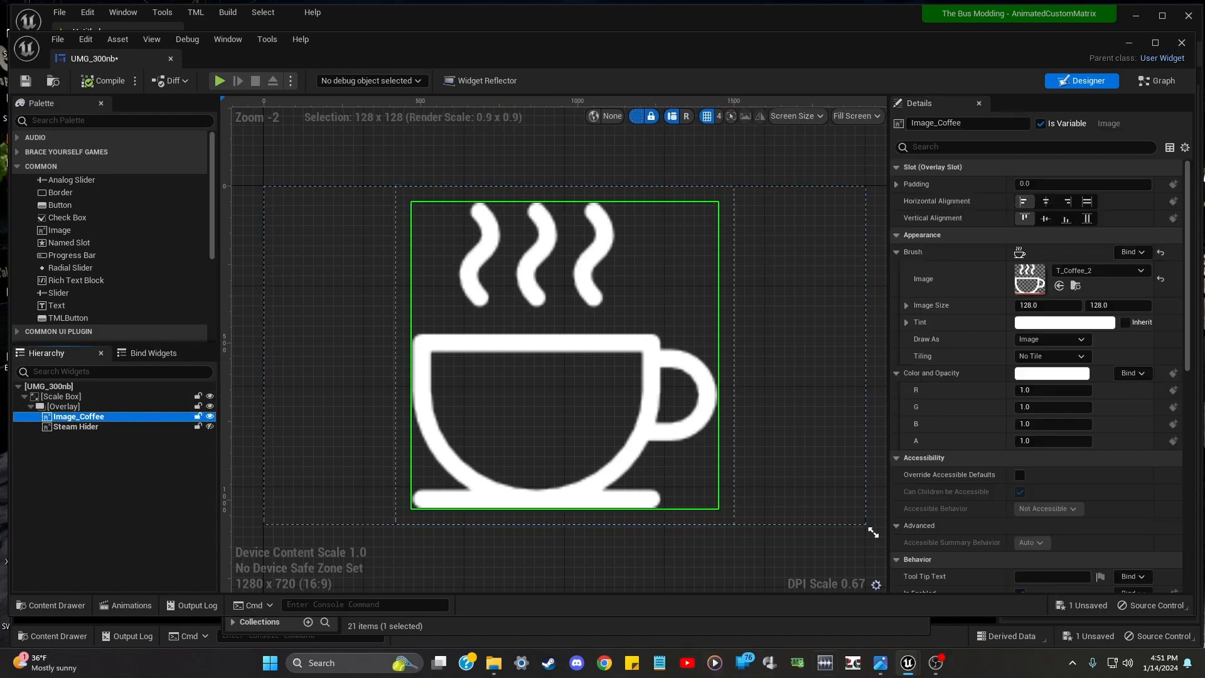
mouse_move(920, 670)
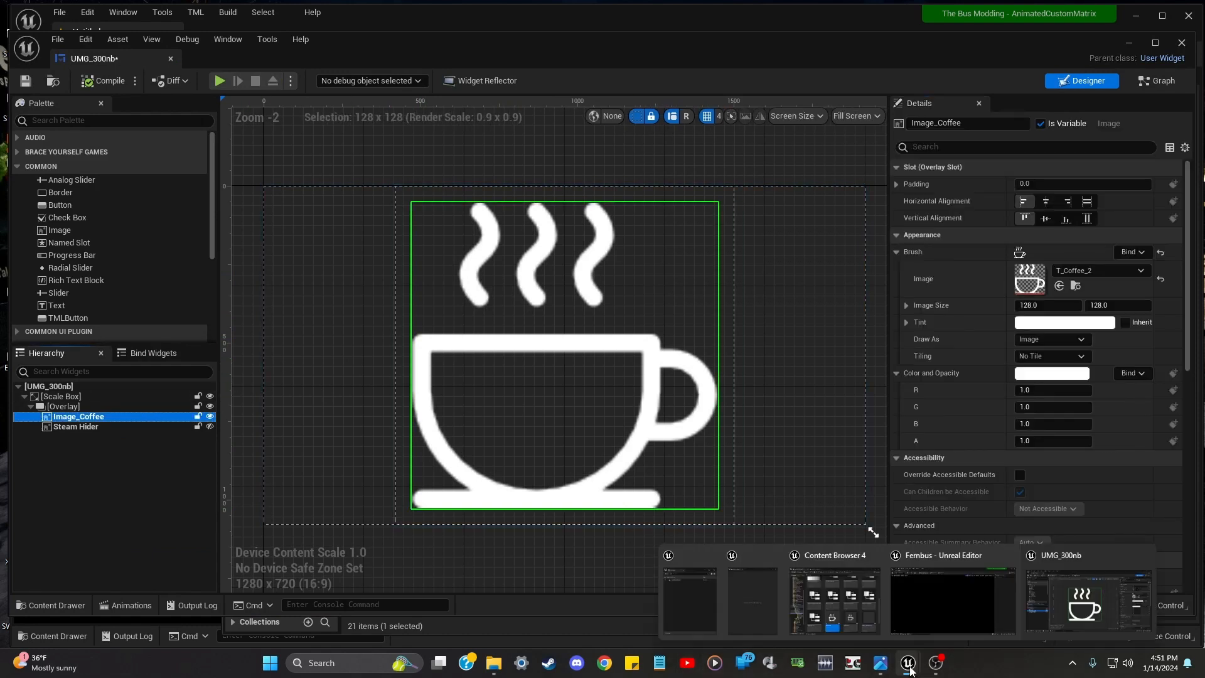
left_click(835, 565)
left_click_drag(750, 119, 577, 419)
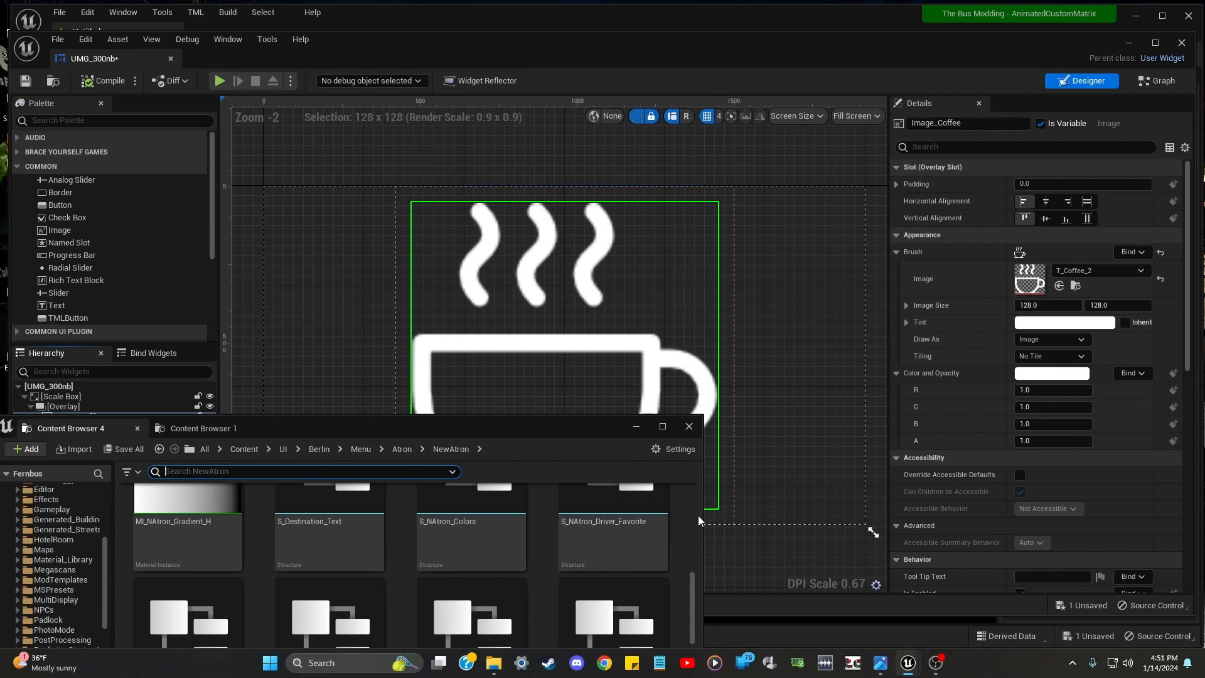
Widen the Content Browser window and locate the T_Coffee_2 texture used by Image_Coffee in its Textures folder
left_click_drag(703, 518, 1031, 519)
mouse_move(765, 427)
left_mouse_down()
mouse_move(777, 315)
mouse_move(797, 310)
mouse_move(773, 339)
mouse_move(778, 420)
left_mouse_up()
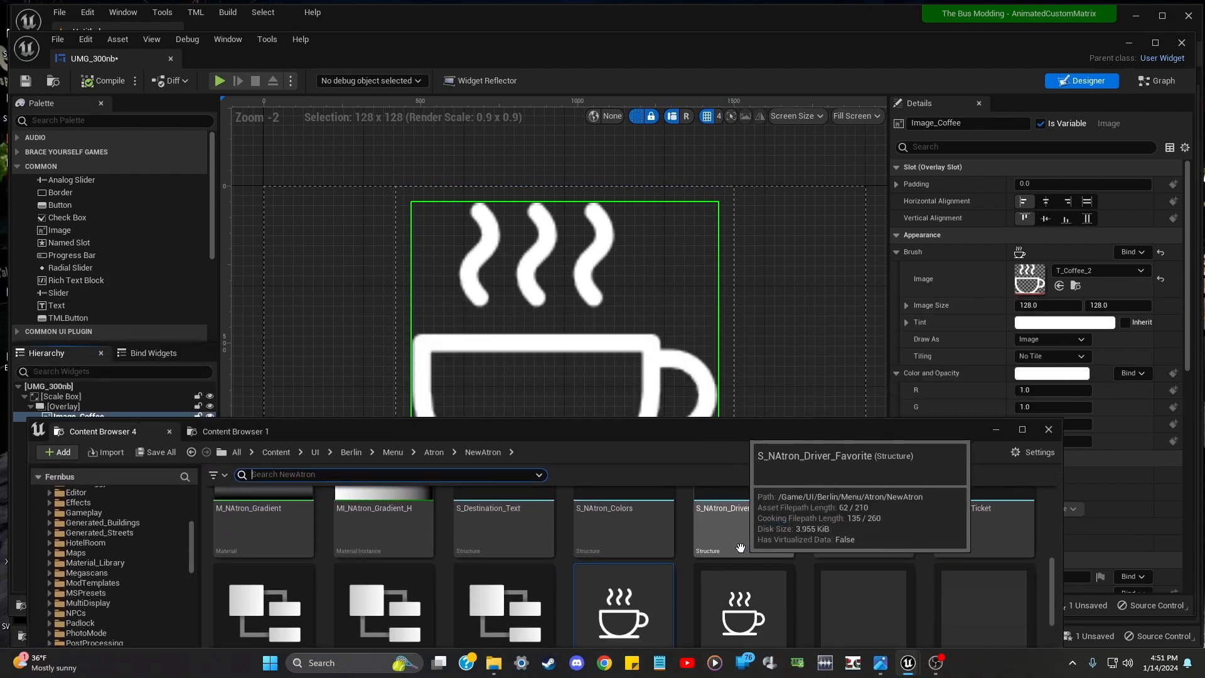
scroll(742, 543, "down", 2)
left_click(665, 555)
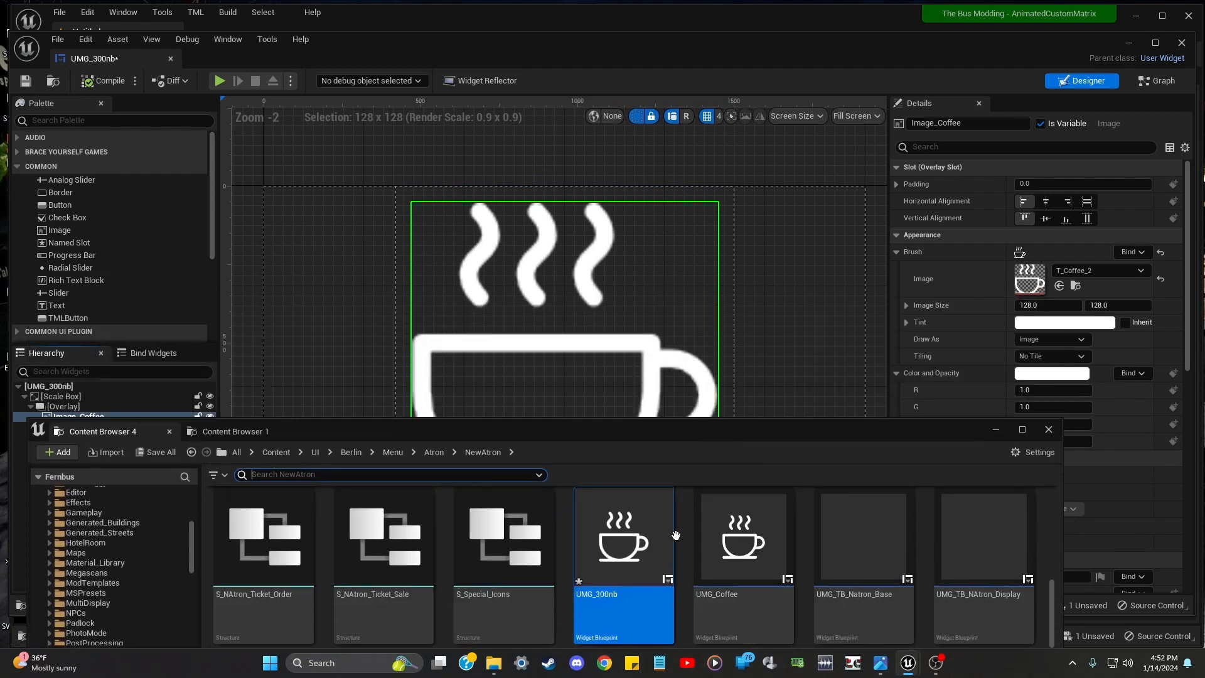
mouse_move(661, 423)
left_mouse_down()
mouse_move(660, 460)
mouse_move(661, 447)
left_mouse_up()
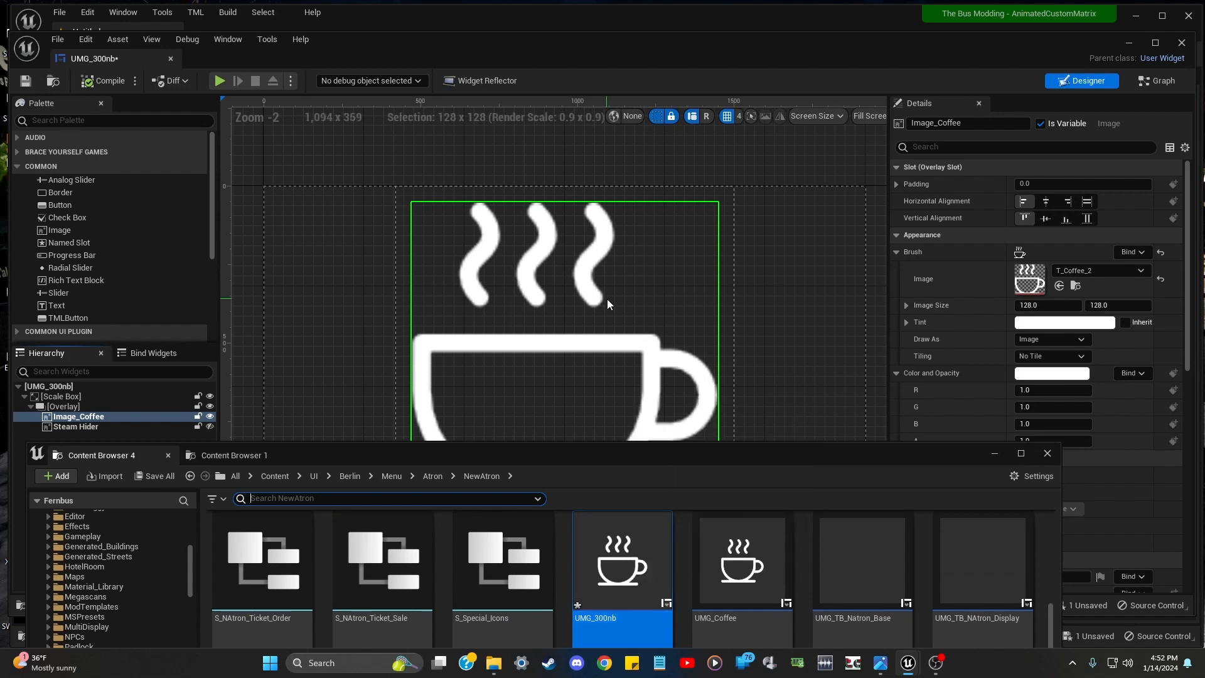
left_click(1076, 287)
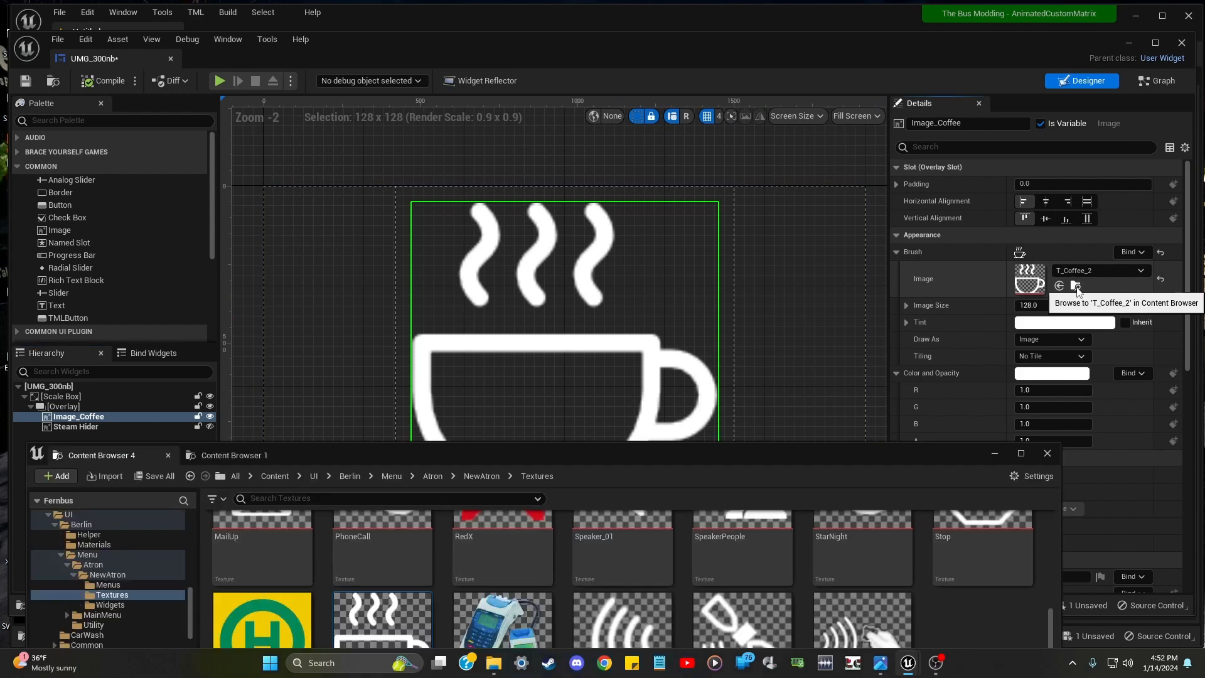
scroll(631, 551, "down", 1)
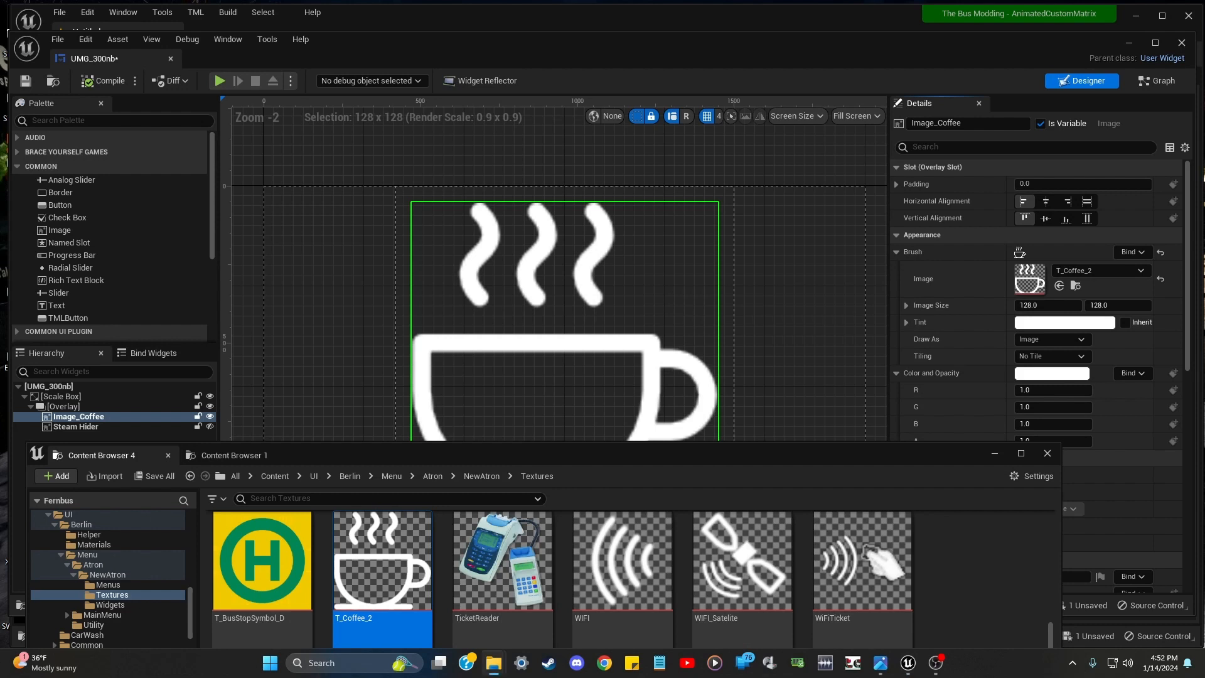
Import the T_300nb, T_300SB and T_300VIA images from the Downloads folder into the NewAtron/Textures folder
left_click(494, 663)
left_click_drag(1123, 171, 1166, 193)
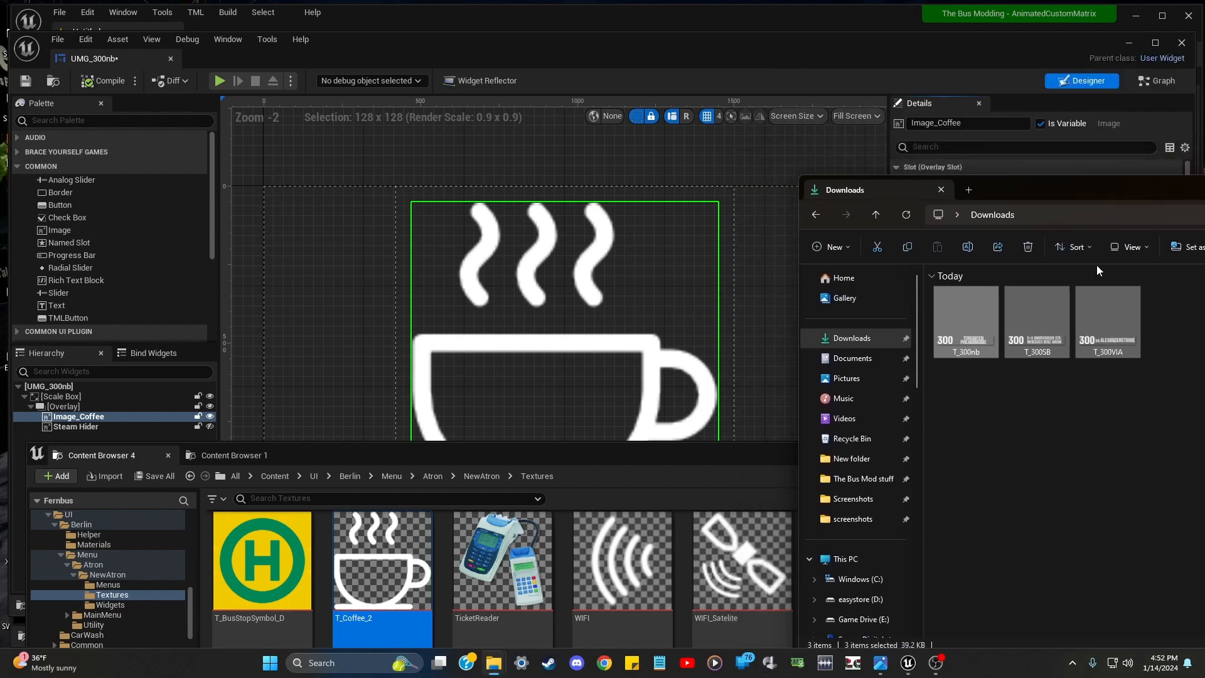
left_click_drag(958, 312, 672, 558)
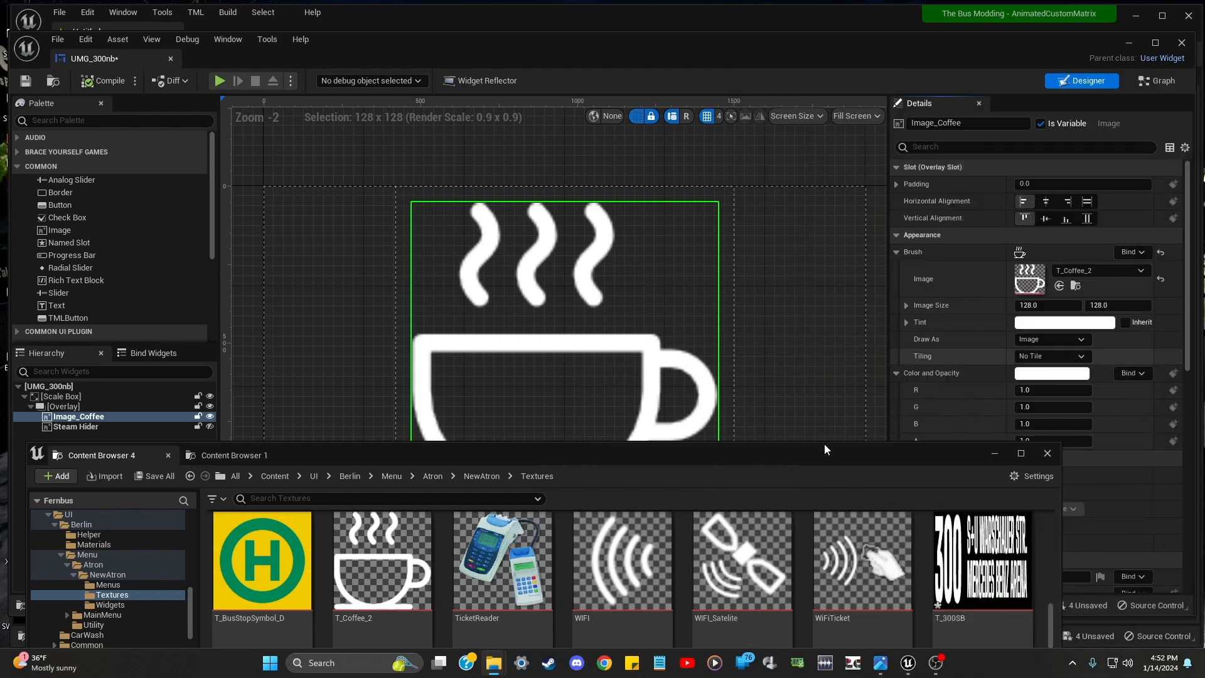
Examine the imported T_300nb, T_300VIA and T_300SB textures and their details in the Textures folder
left_click_drag(823, 452, 847, 287)
scroll(991, 375, "down", 3)
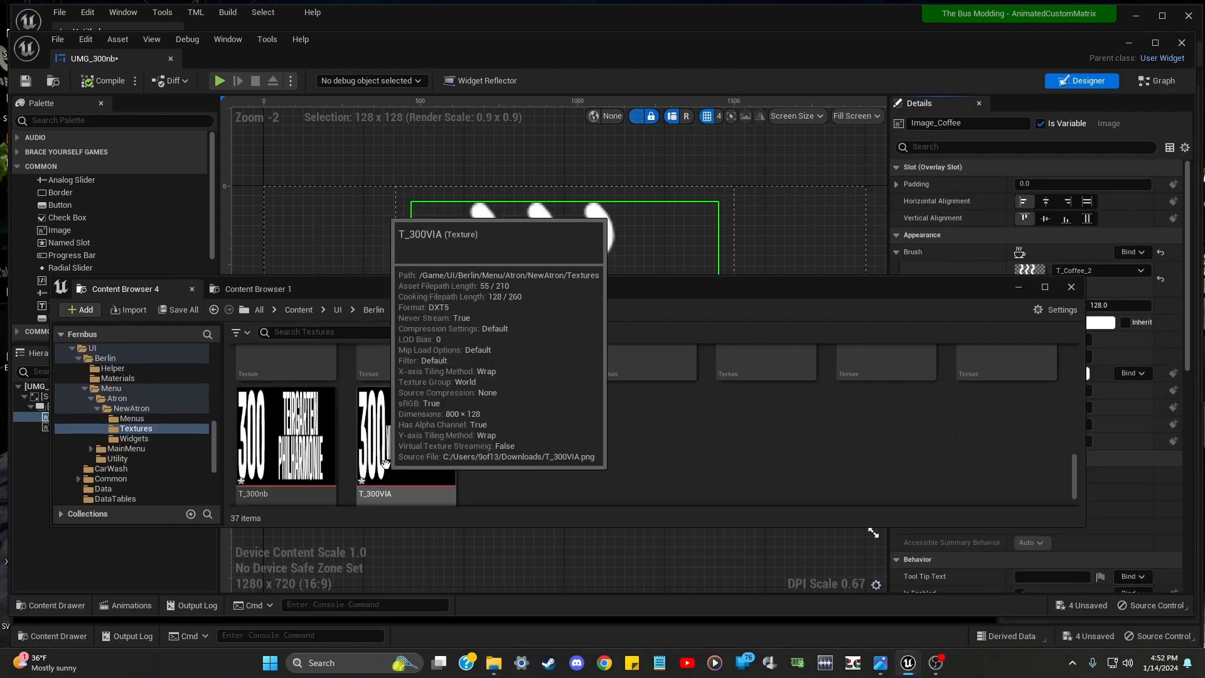
scroll(984, 345, "up", 1)
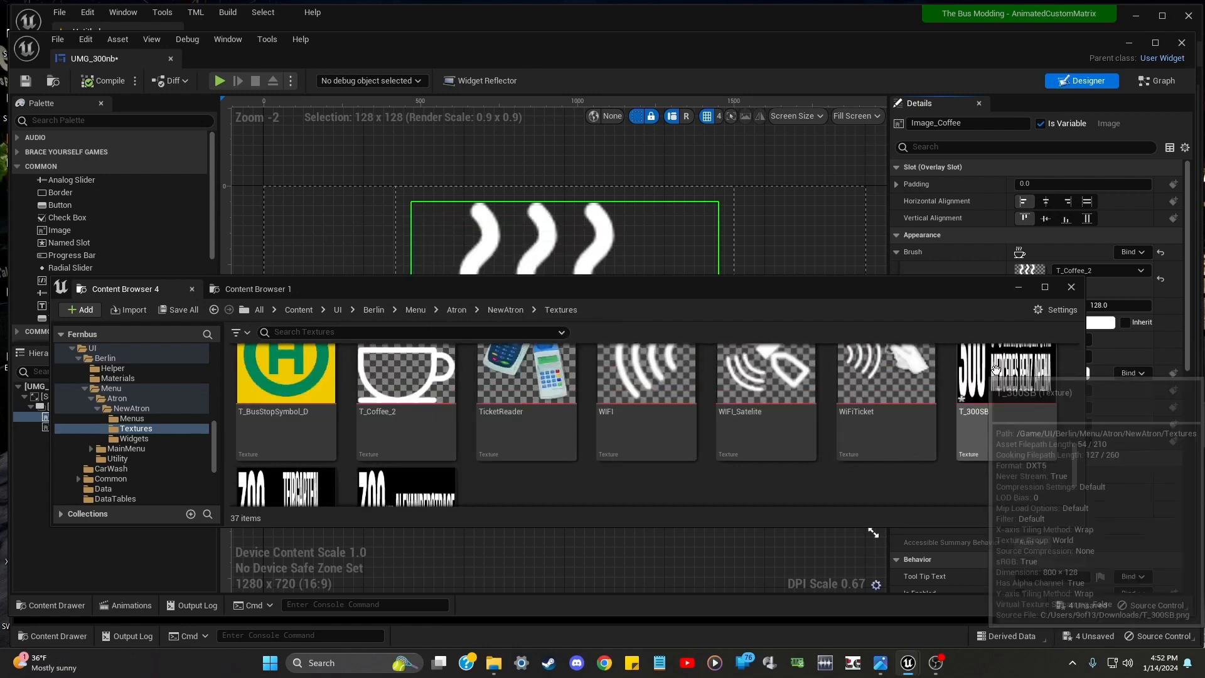
scroll(996, 372, "down", 1)
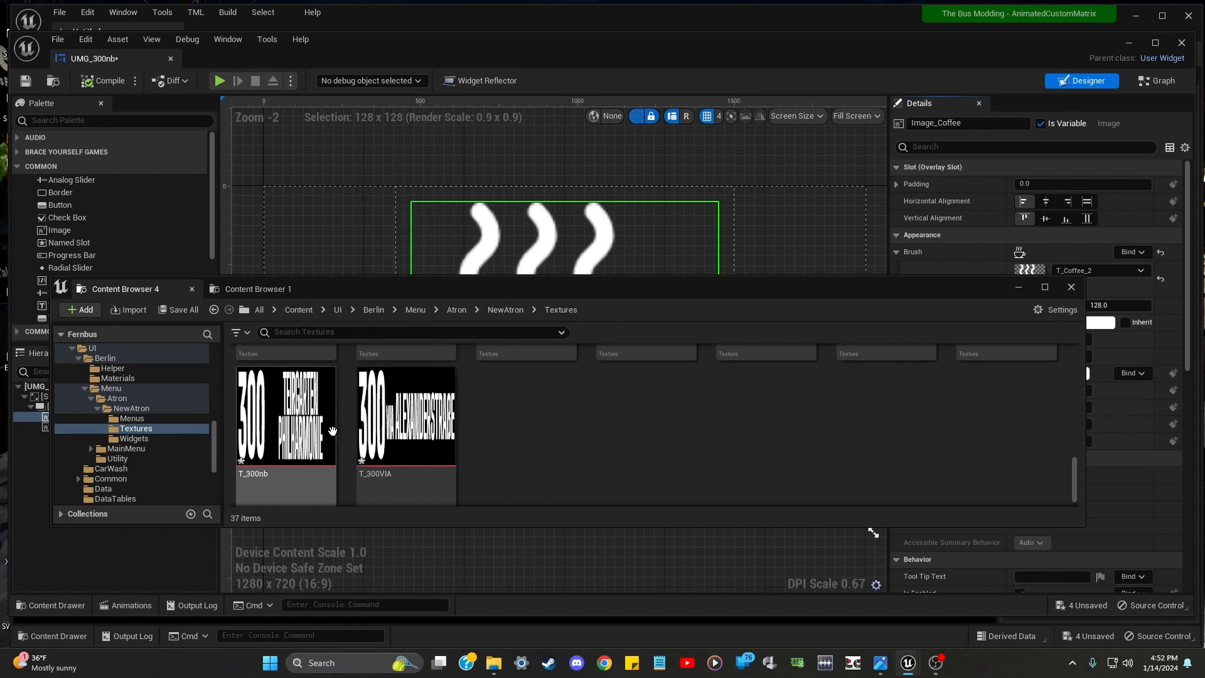
mouse_move(315, 426)
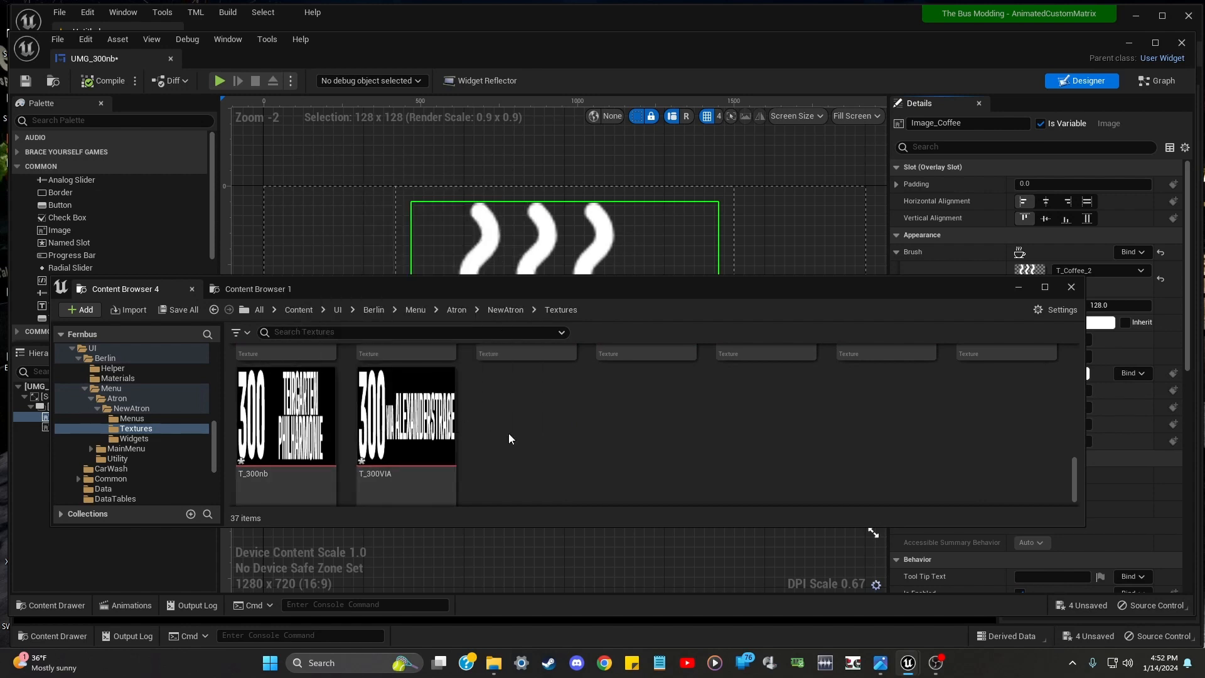
scroll(508, 433, "up", 1)
mouse_move(369, 482)
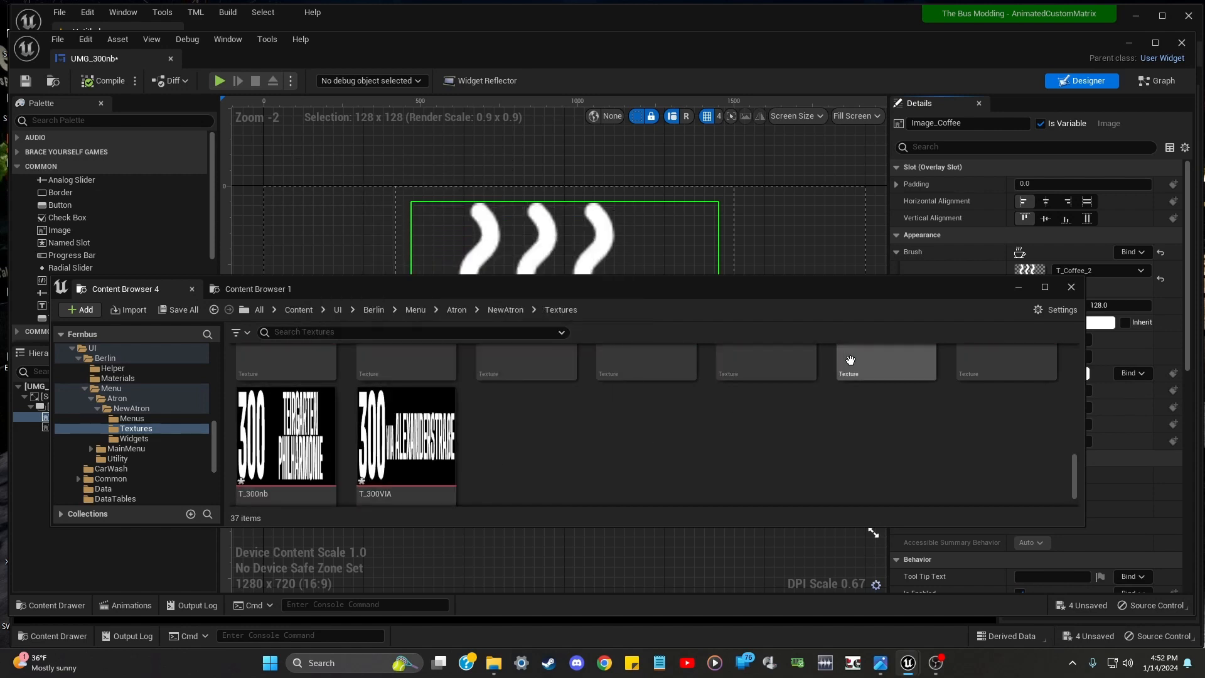
scroll(884, 364, "up", 2)
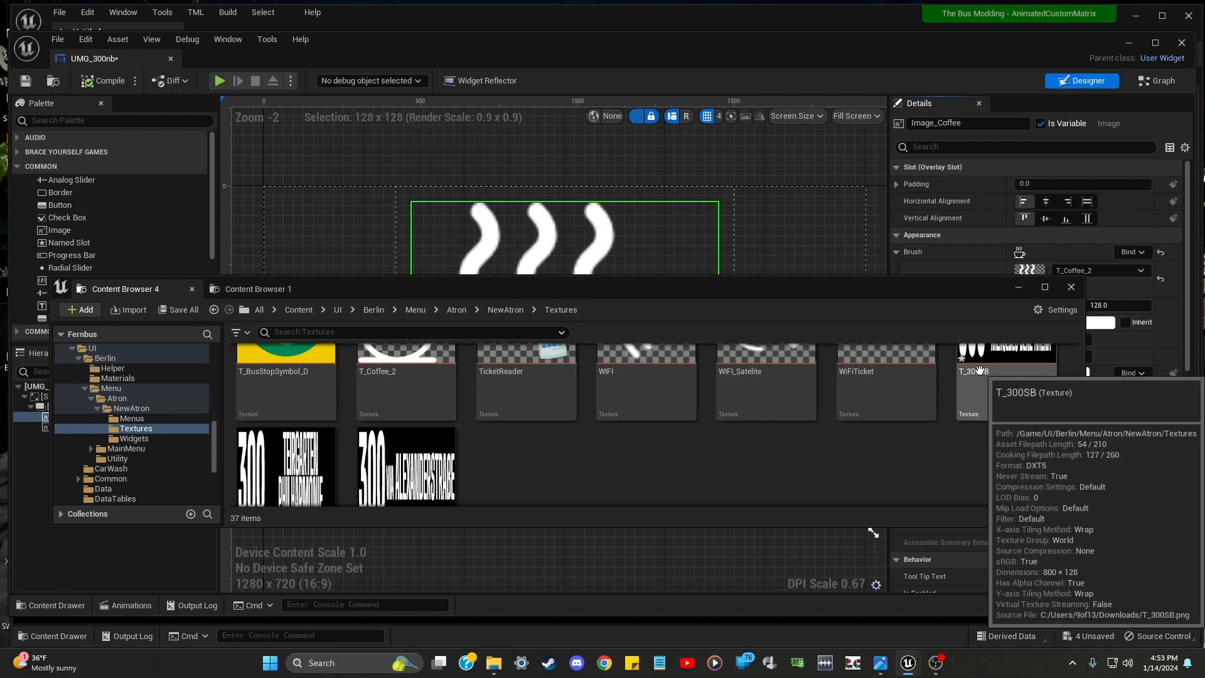
Save all unsaved assets, including the three imported textures and the UMG_300nb widget, and acknowledge the mod message
left_click(184, 309)
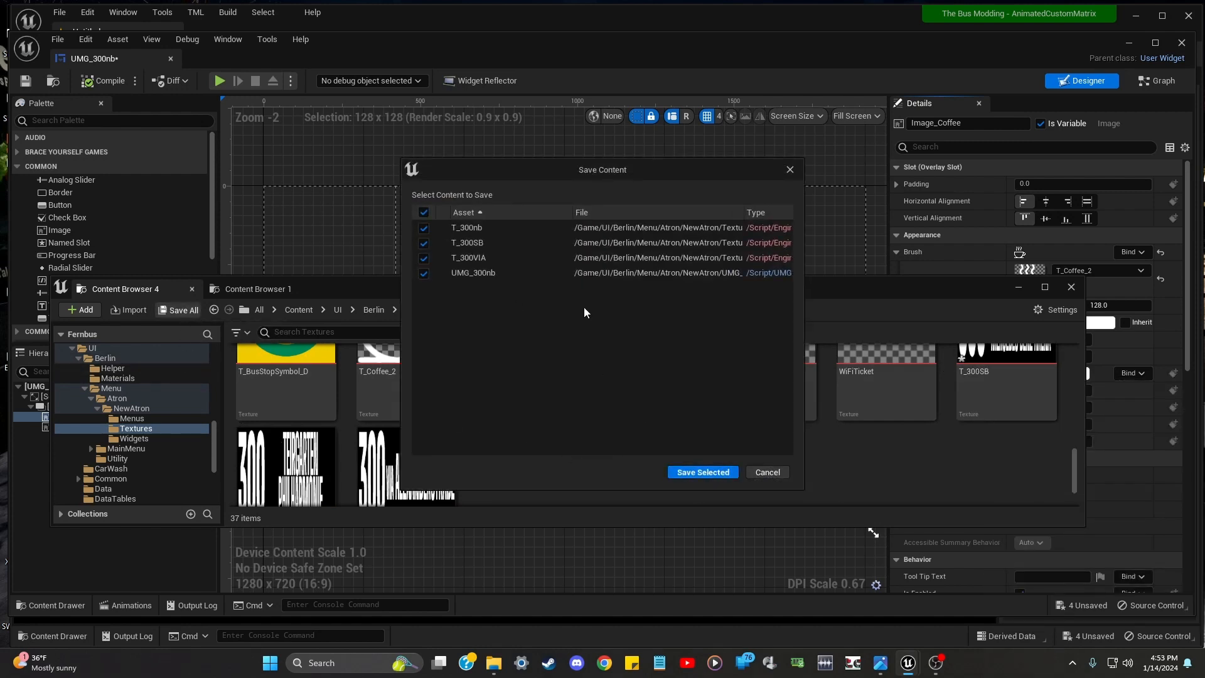
left_click(708, 471)
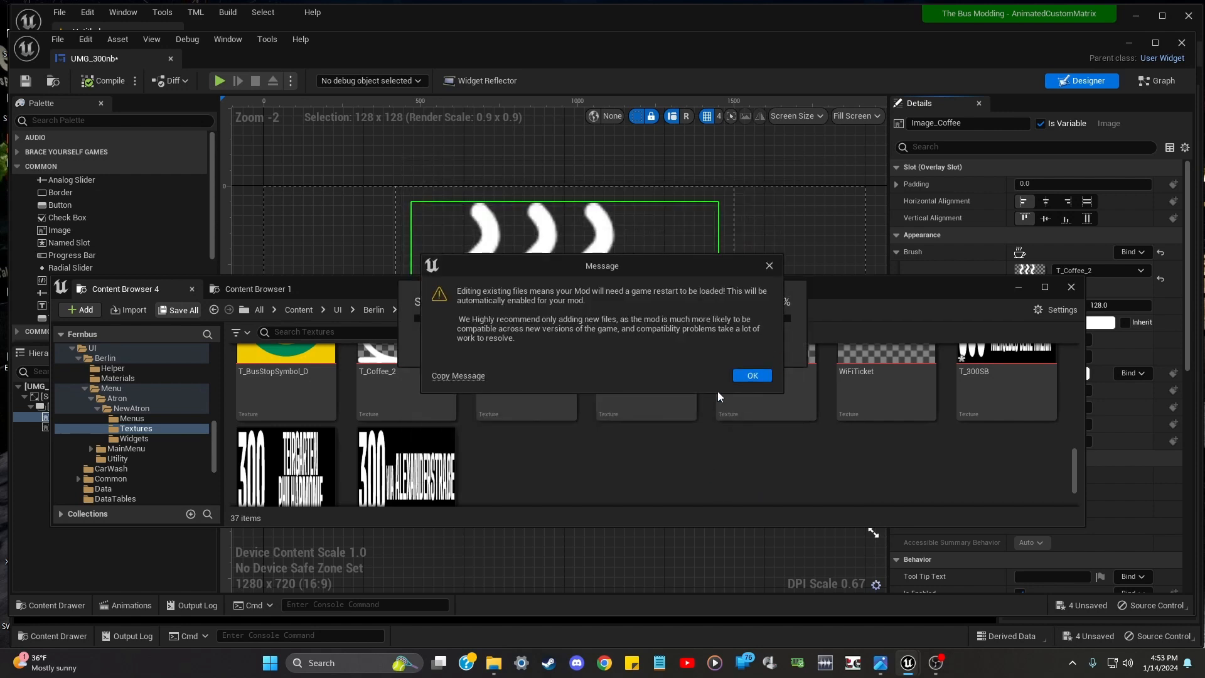
left_click(748, 375)
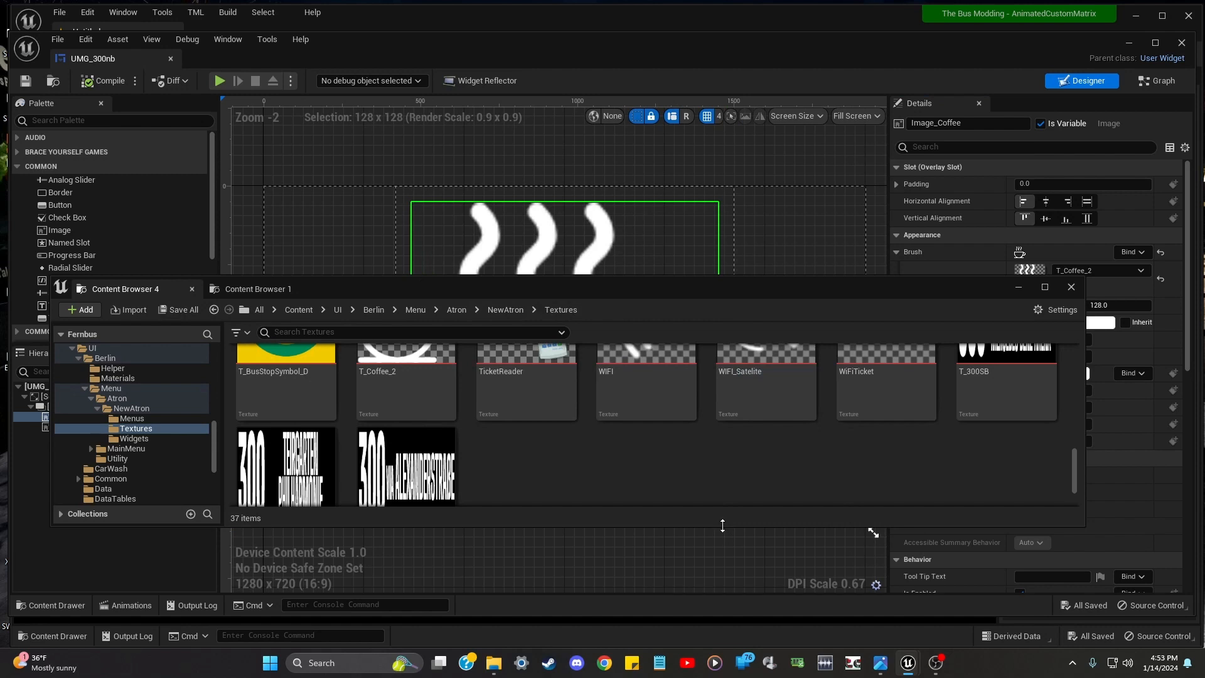
Set the brush image of Image_Coffee to the T_300nb texture
left_click_drag(722, 526, 721, 607)
left_click_drag(743, 287, 885, 359)
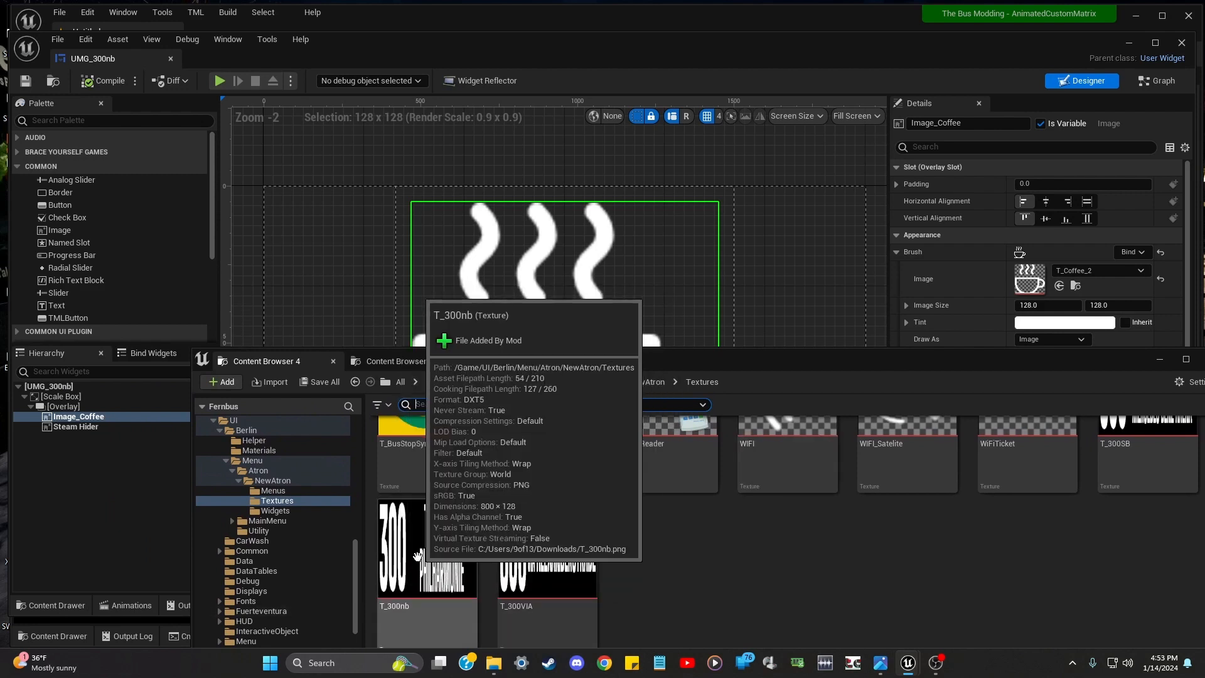
mouse_move(441, 553)
left_mouse_down()
mouse_move(492, 539)
mouse_move(847, 336)
mouse_move(1067, 273)
left_mouse_up()
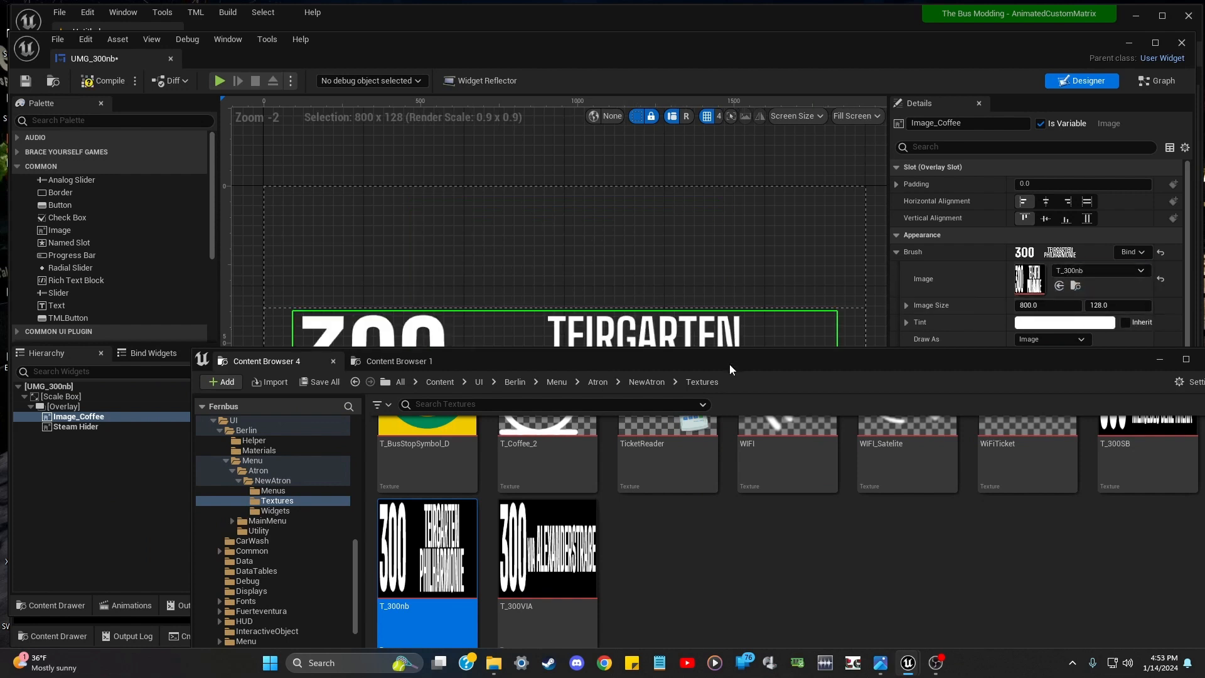
left_click_drag(734, 367, 756, 450)
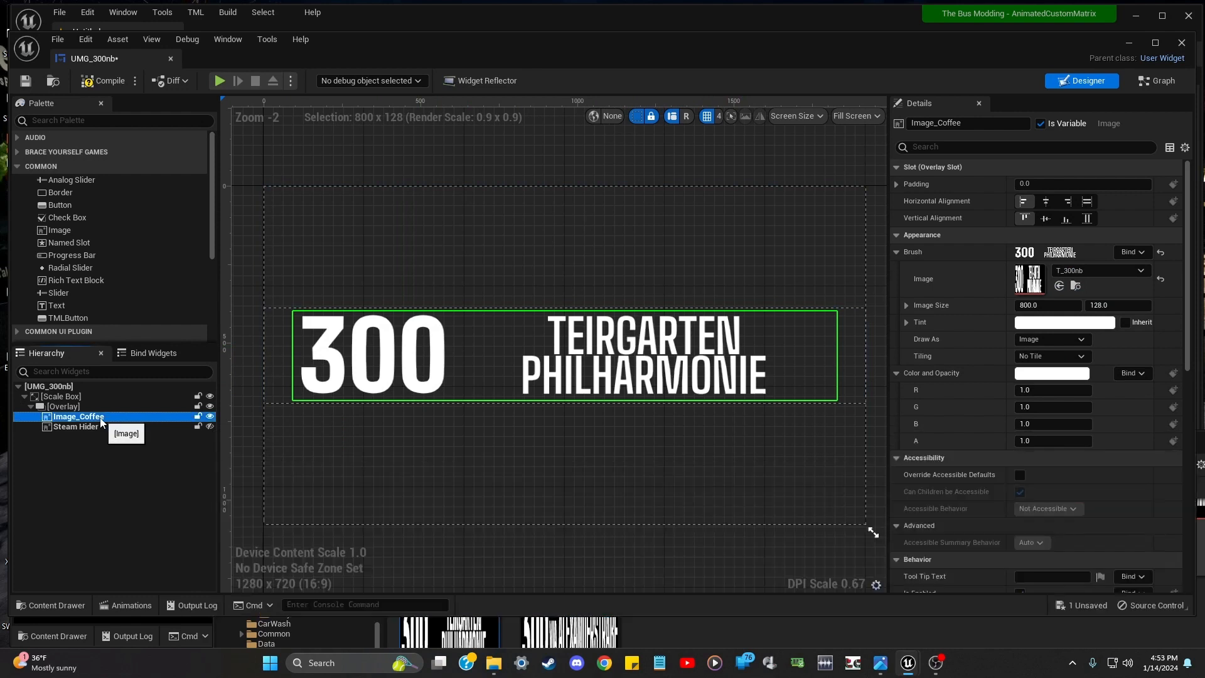
Duplicate the Image_Coffee element within the overlay and delete the Steam Hider element
right_click(99, 417)
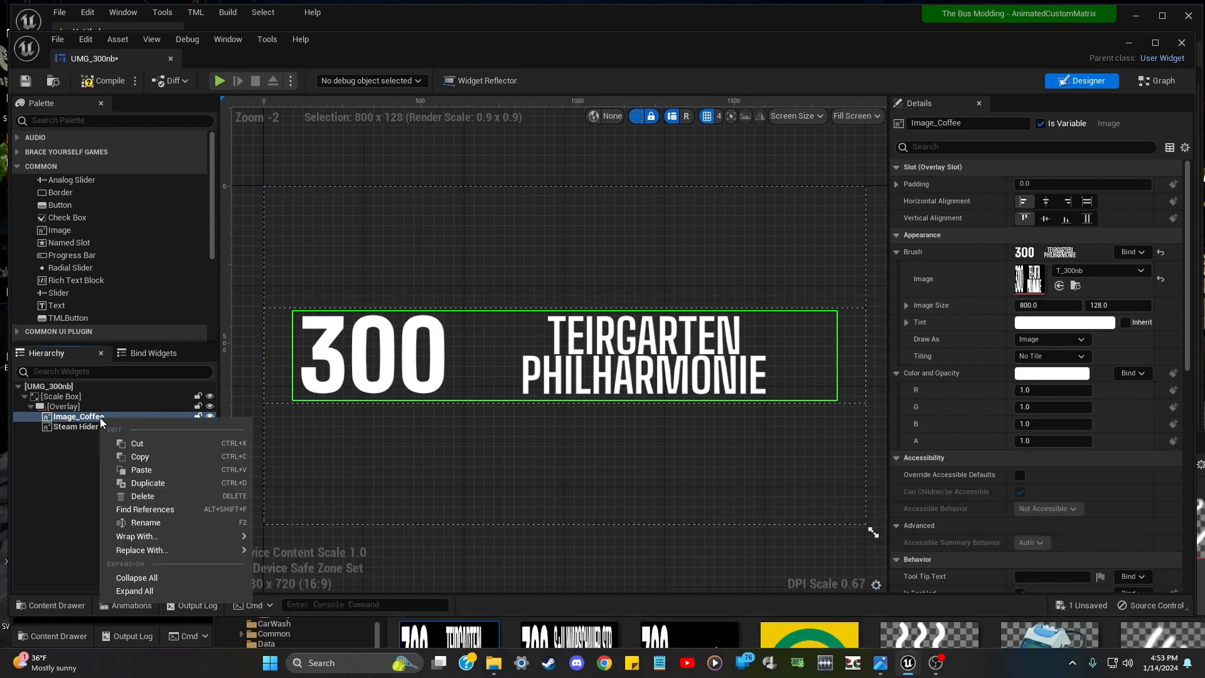
left_click(149, 482)
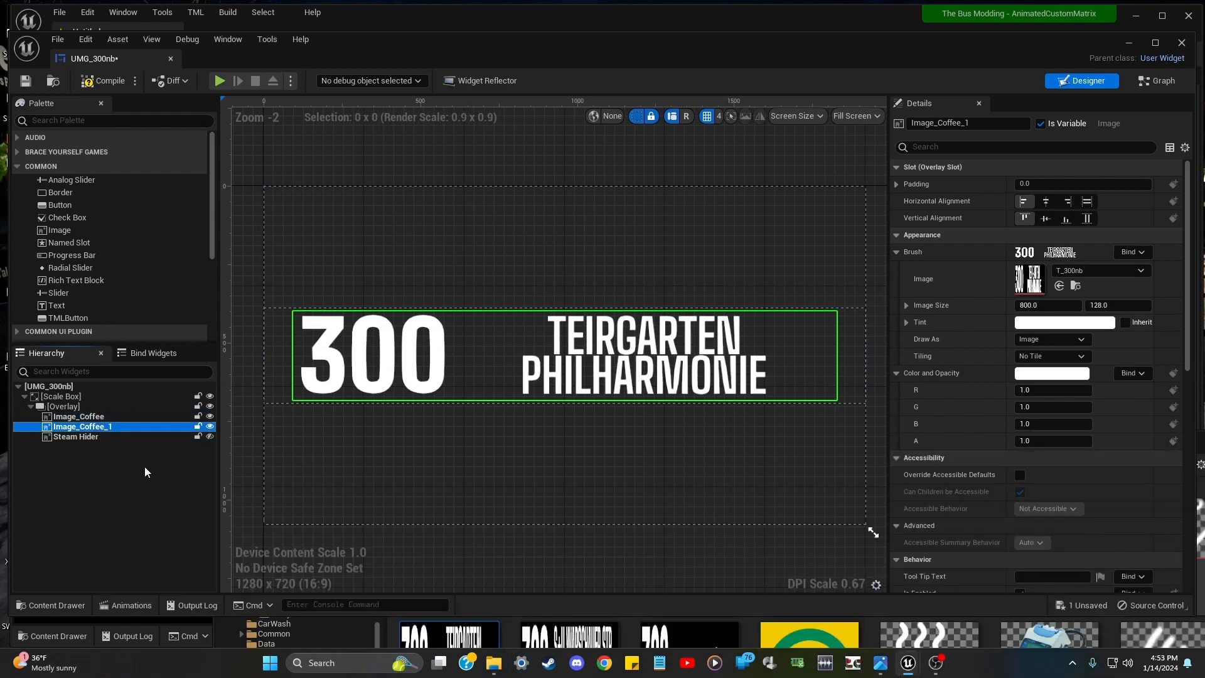
left_click(111, 437)
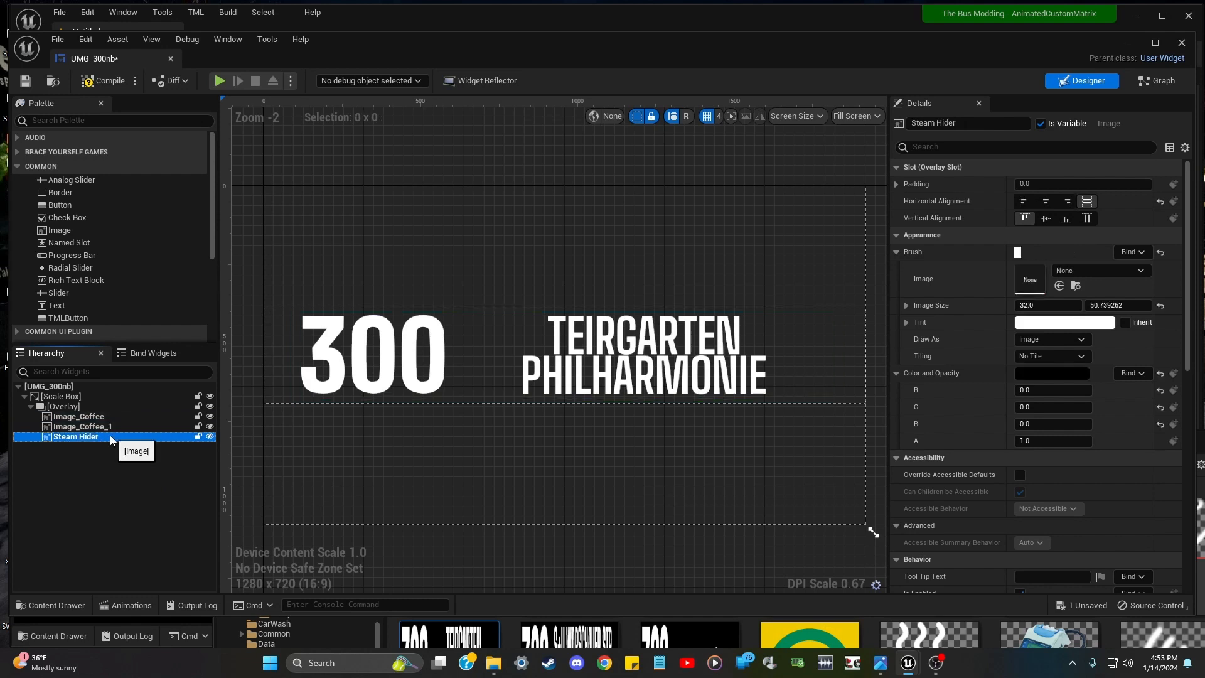
right_click(111, 438)
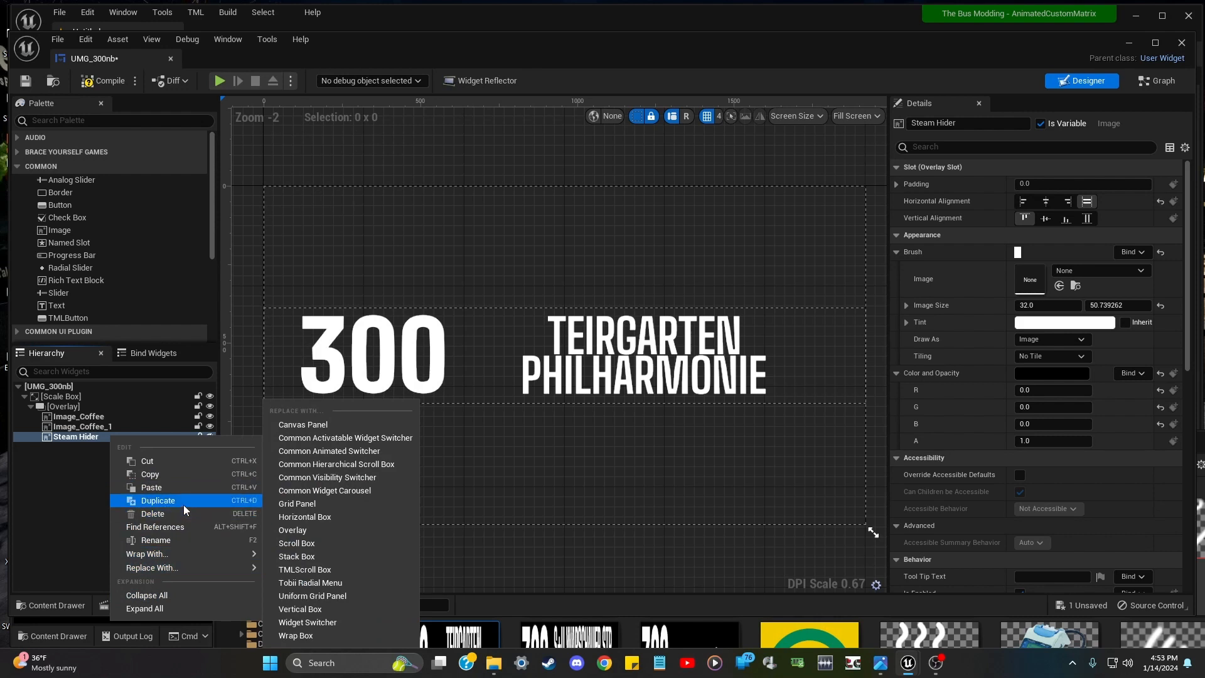
left_click(179, 513)
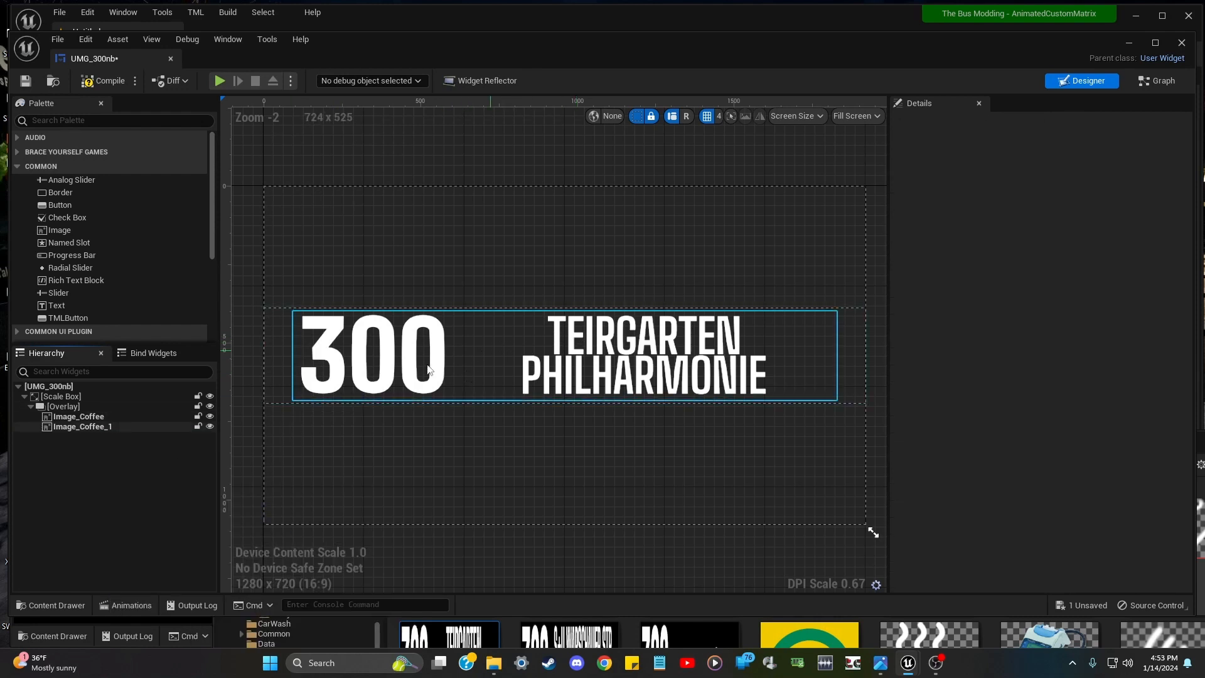
Set the brush image of the duplicated element, Image_Coffee_1, to the T_300VIA texture
left_click(122, 426)
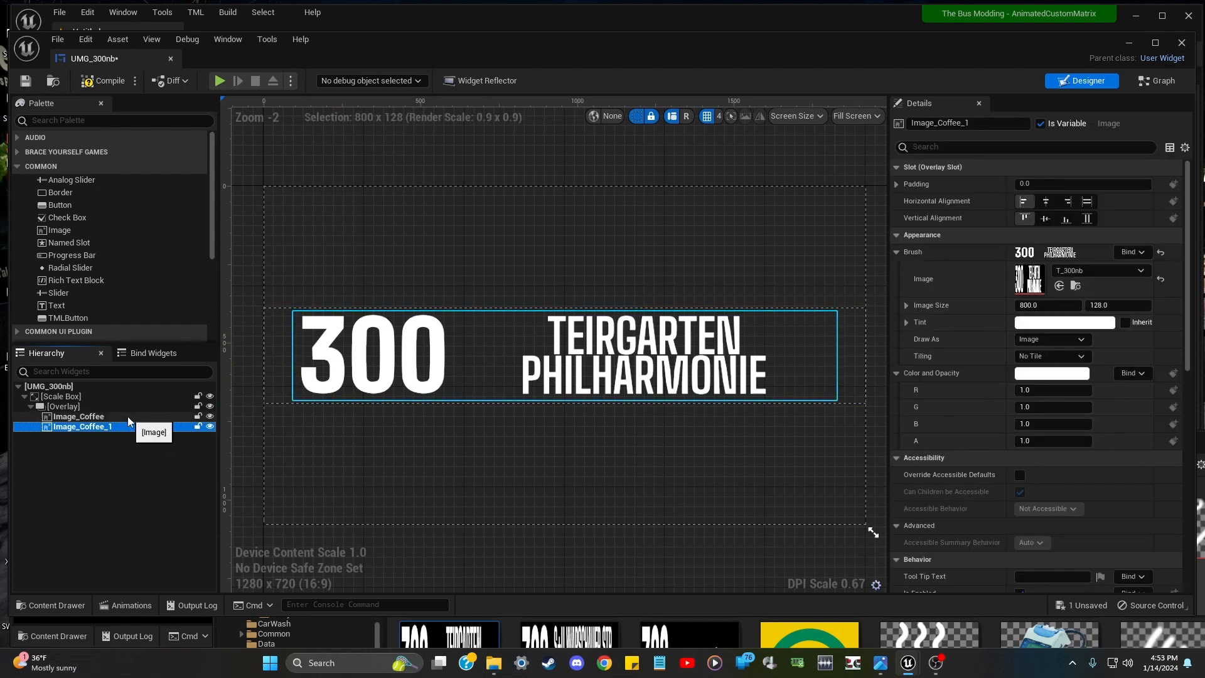
left_click(128, 416)
left_click(127, 428)
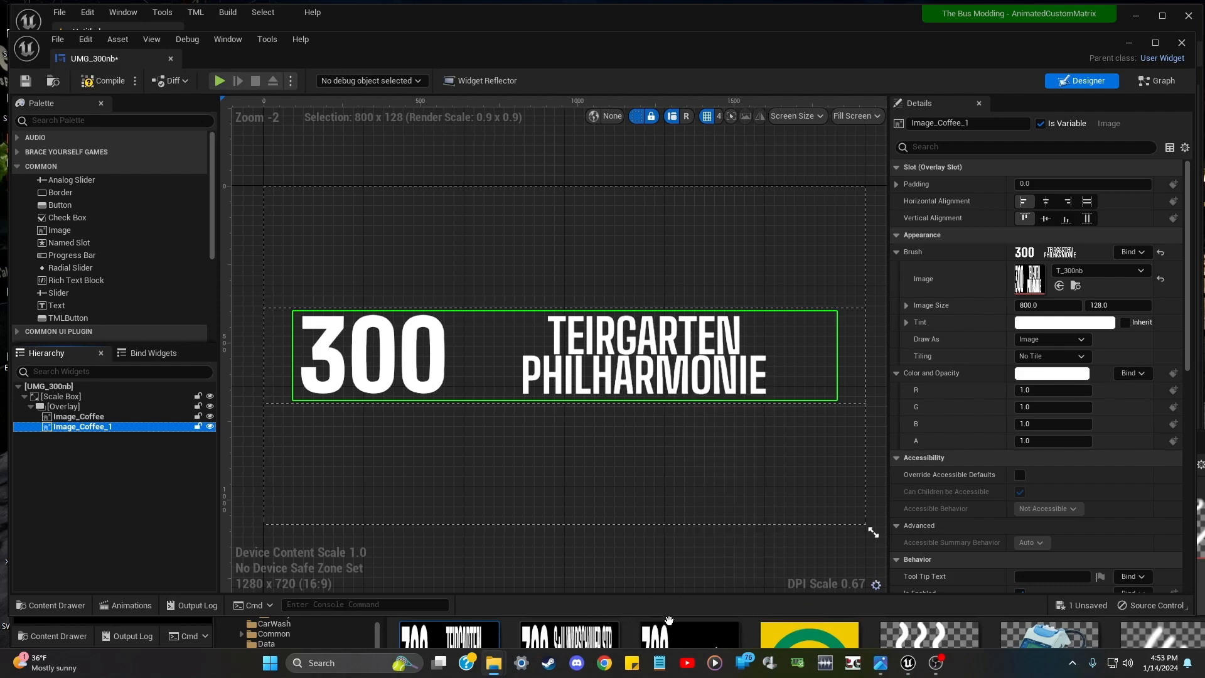
left_click(687, 634)
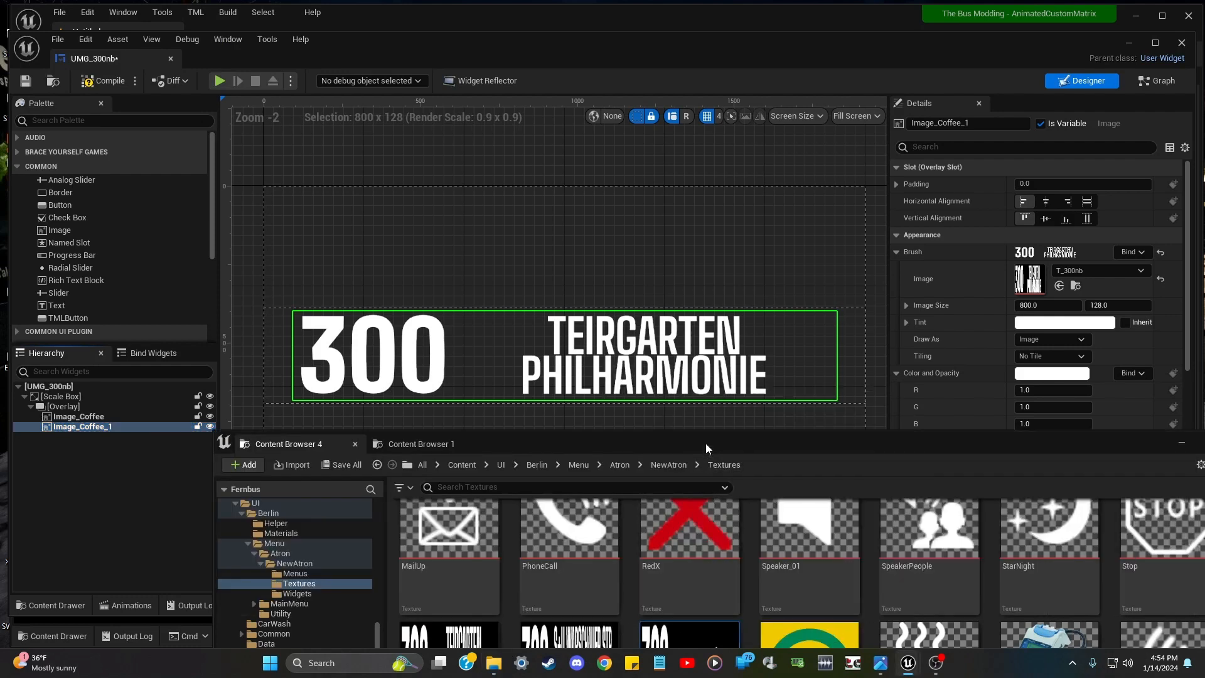
left_click_drag(705, 443, 645, 370)
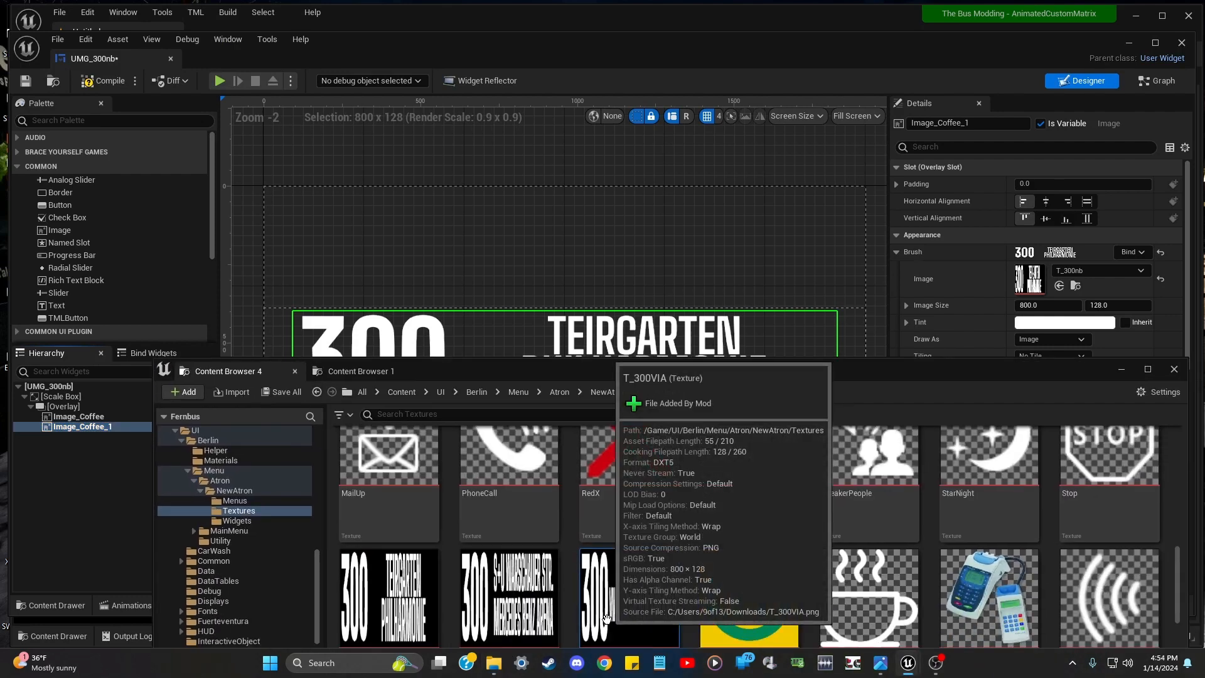
mouse_move(605, 618)
left_mouse_down()
mouse_move(916, 407)
mouse_move(1029, 280)
left_mouse_up()
left_click_drag(810, 368, 876, 526)
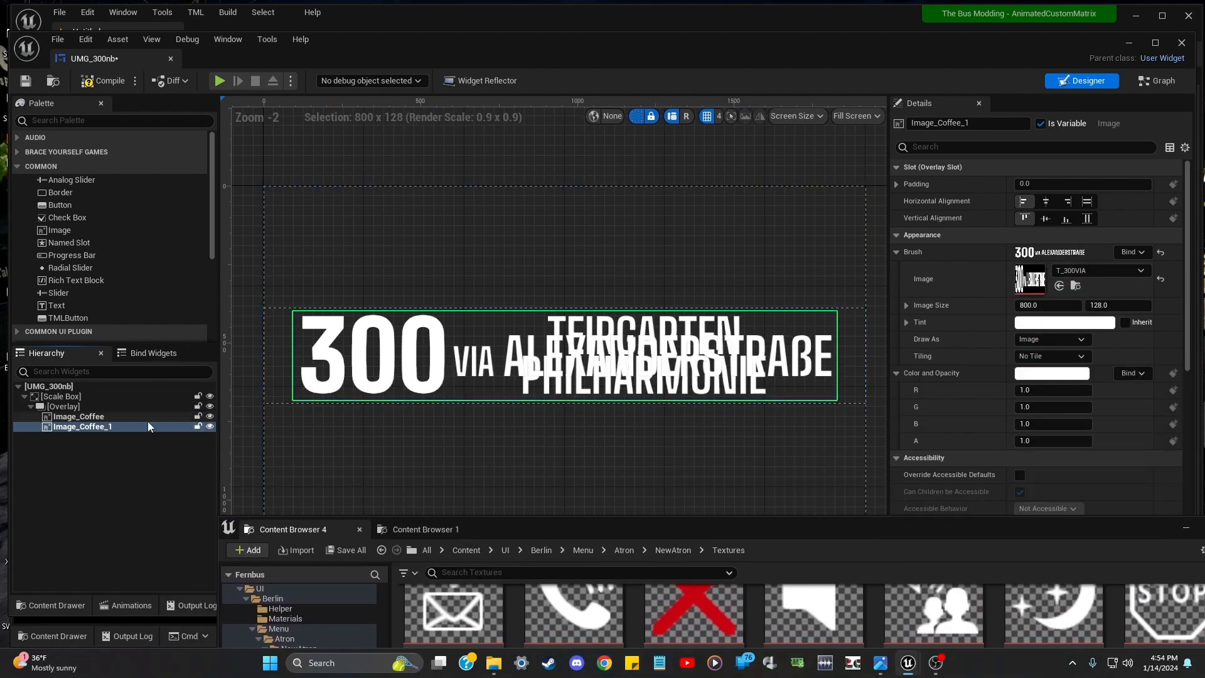
Hide Image_Coffee_1 in the designer view and save the UMG_300nb widget
left_click(210, 427)
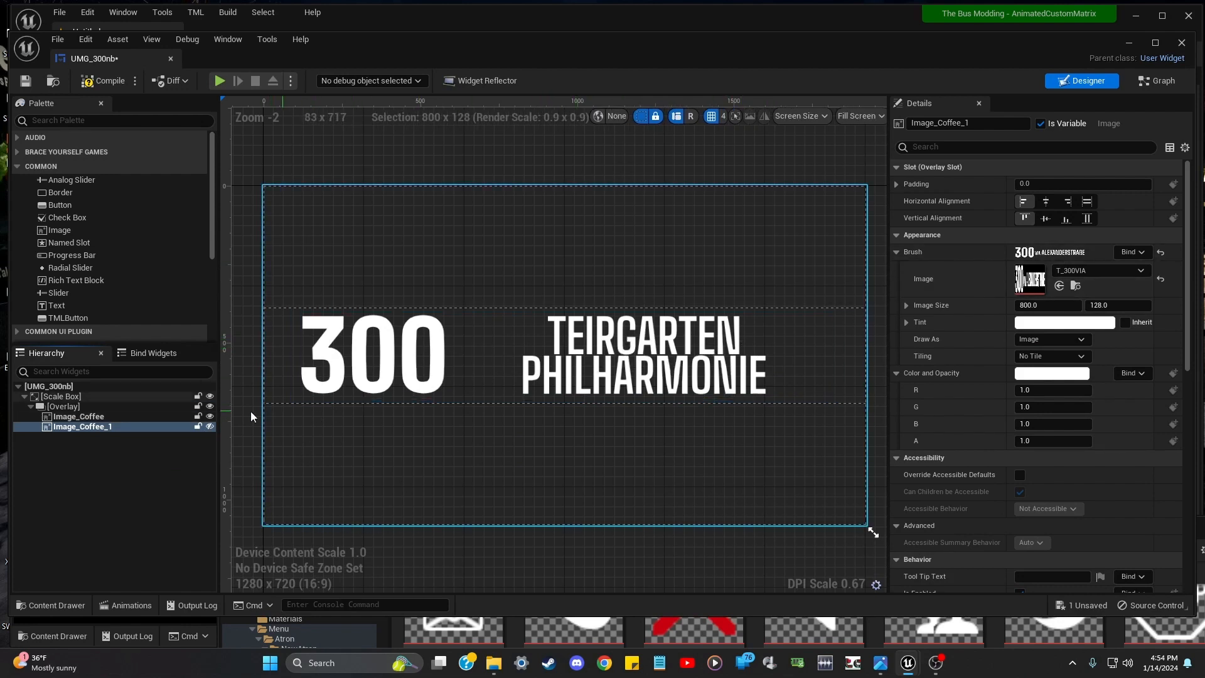
left_click(210, 426)
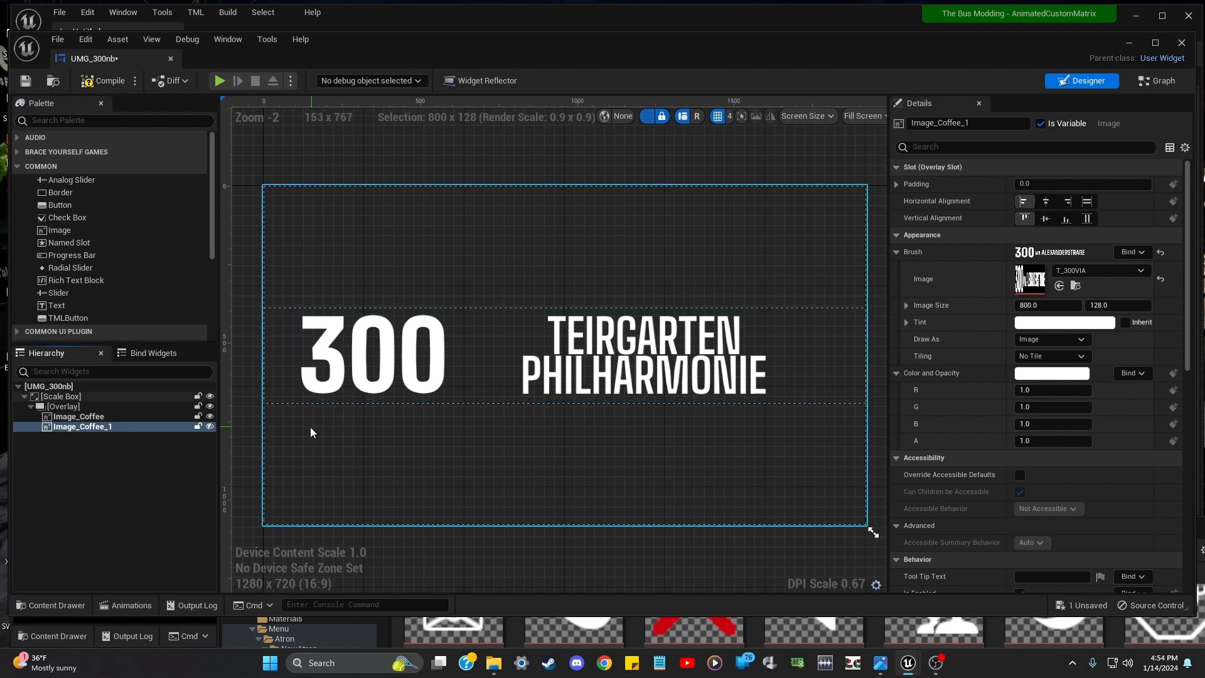
left_click(25, 81)
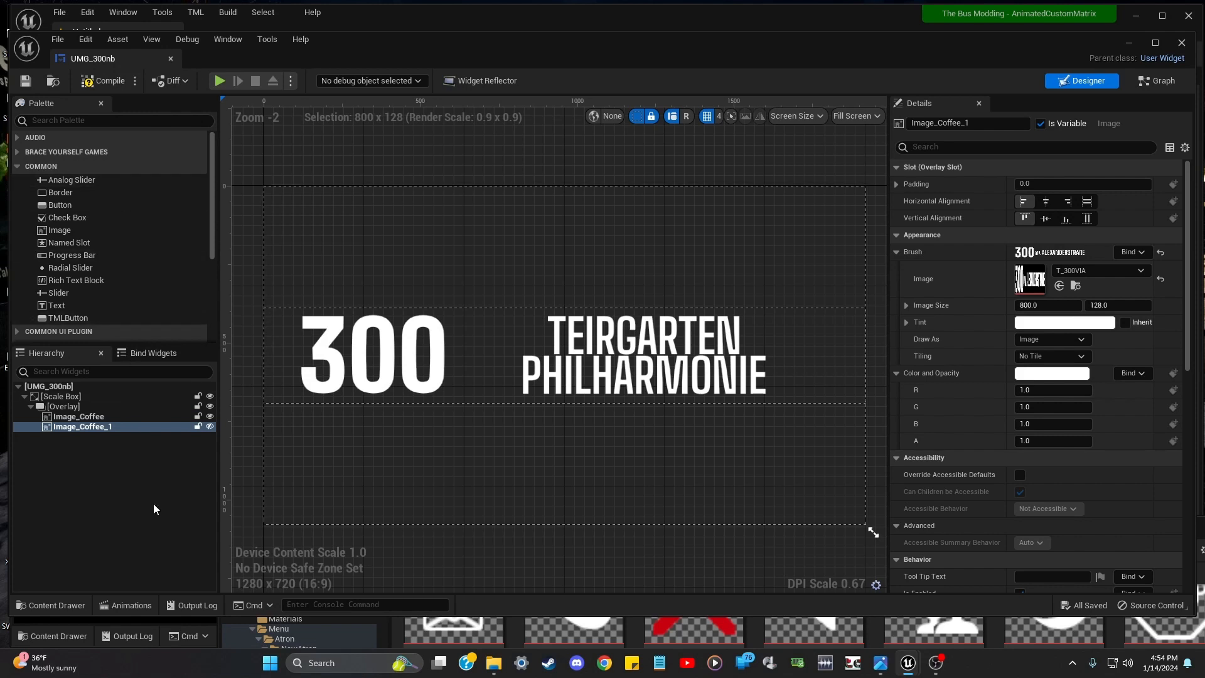
Delete the missing SteamHider track from the Steam animation while keeping its state, and enlarge the widget editor window
left_click(131, 605)
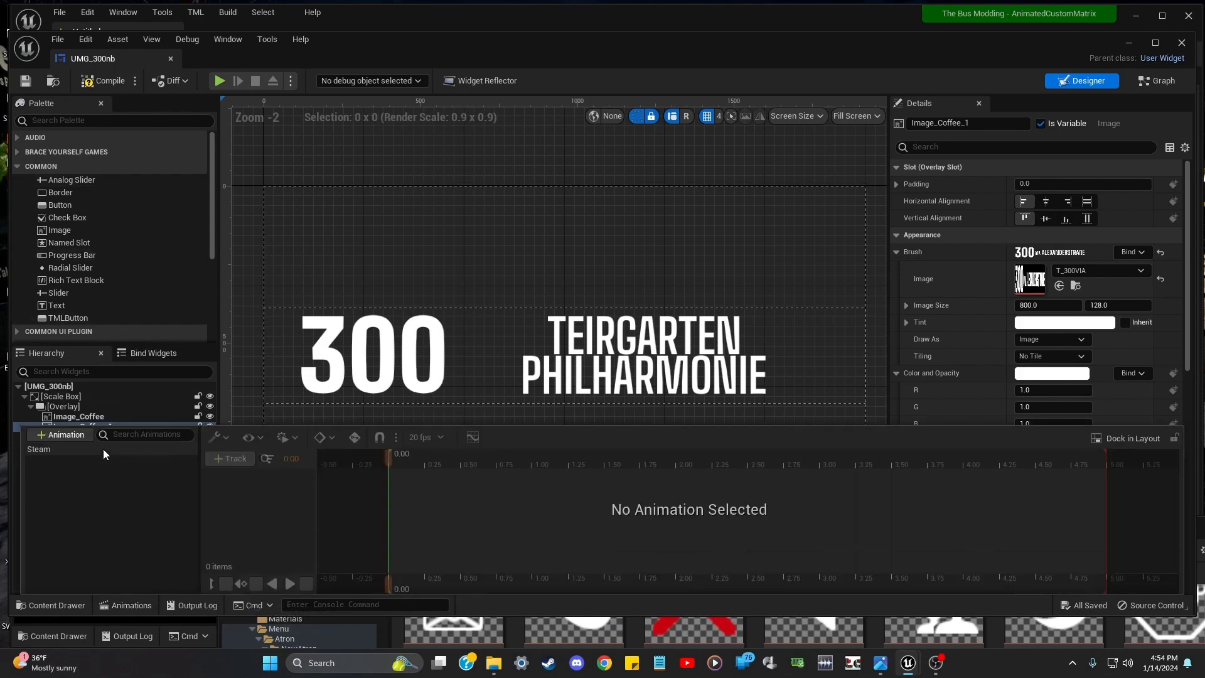
left_click(103, 449)
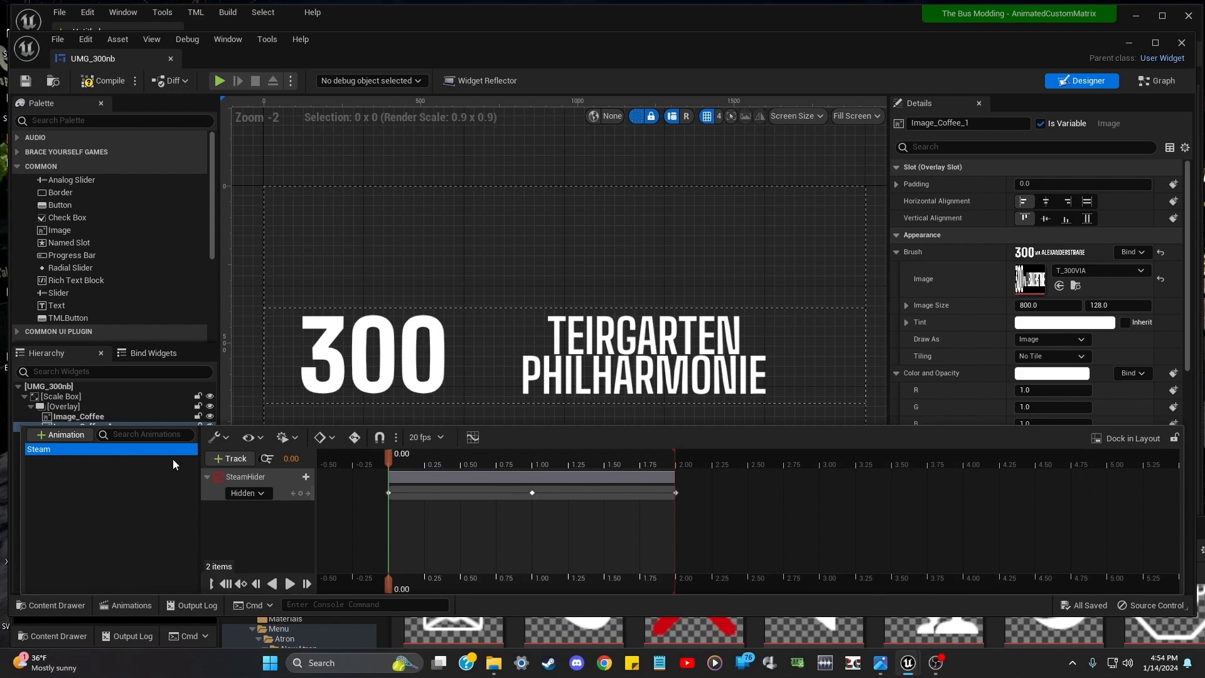
right_click(239, 482)
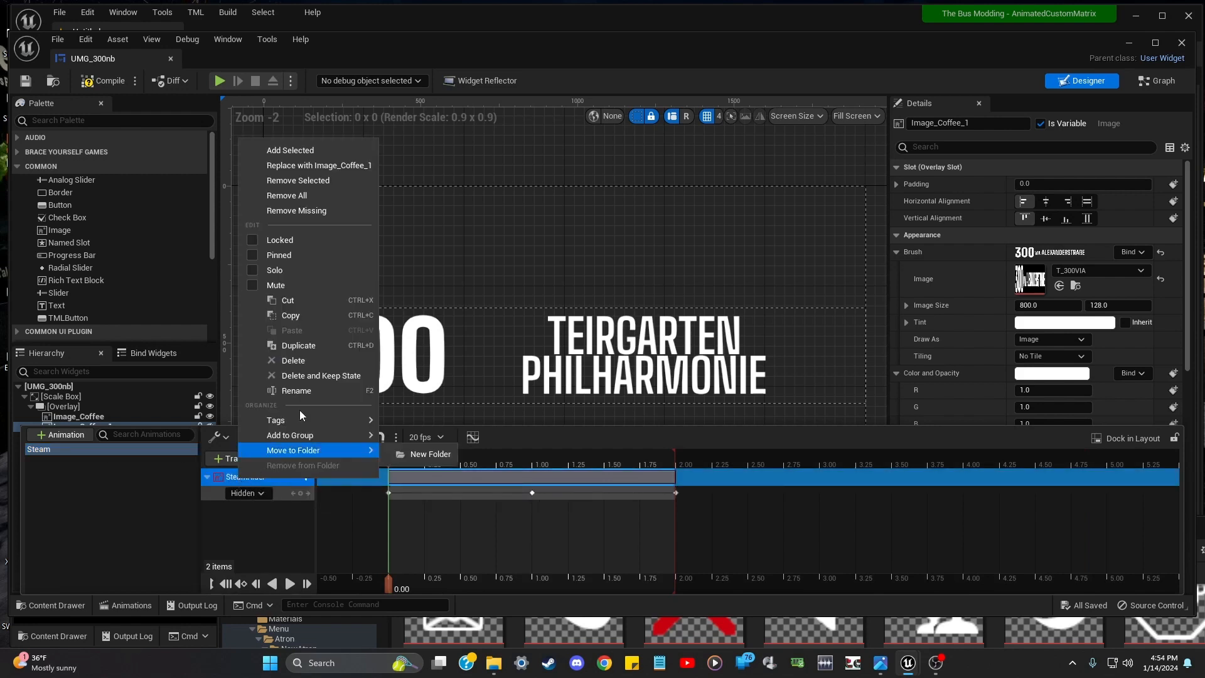
left_click(314, 375)
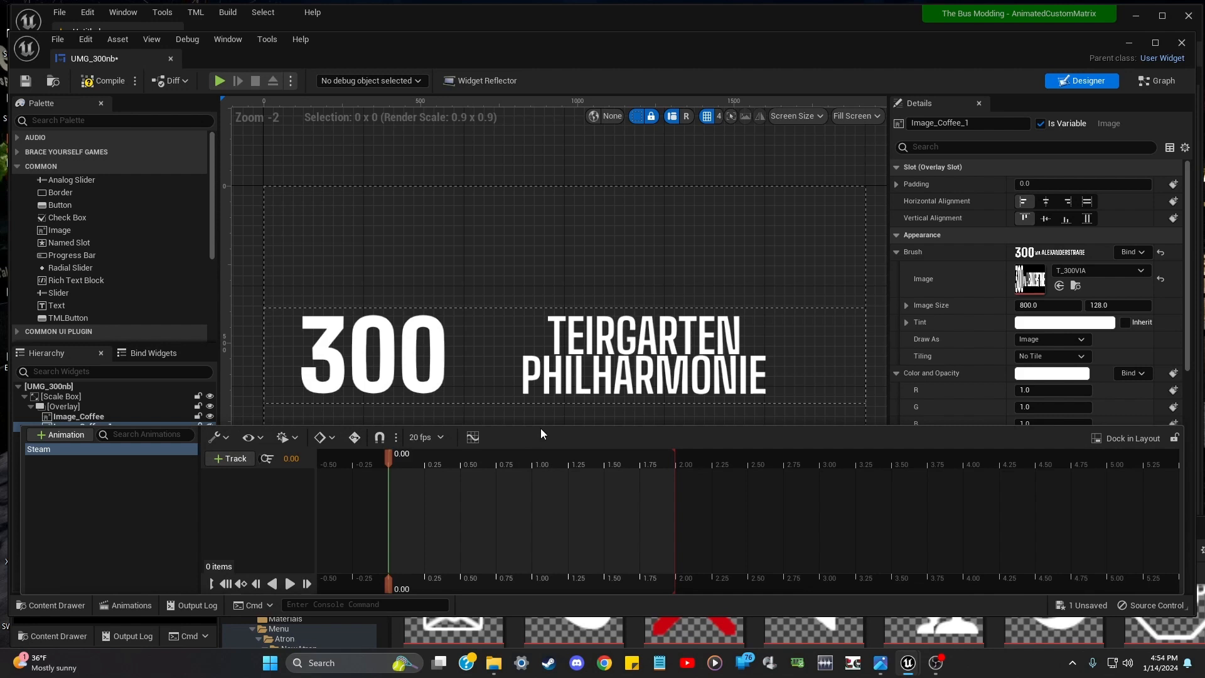
left_click_drag(551, 620, 557, 640)
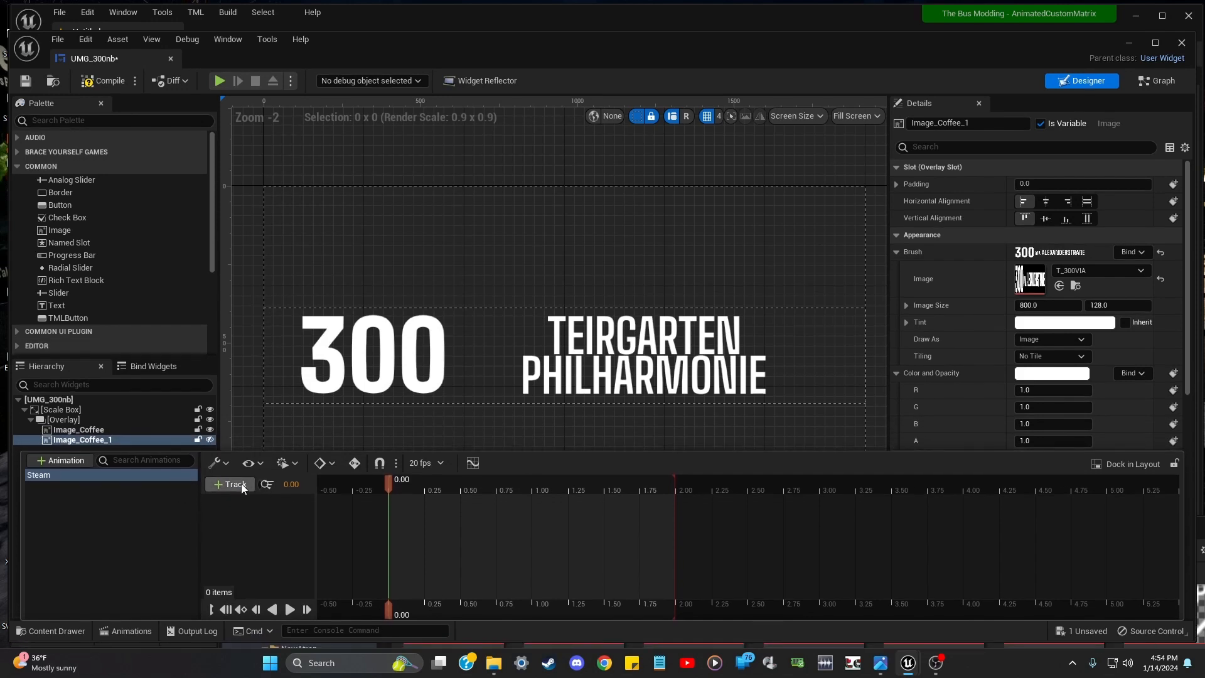
Add Image_Coffee to the Steam animation with a Visibility track starting at 0.00 s
left_click(163, 435)
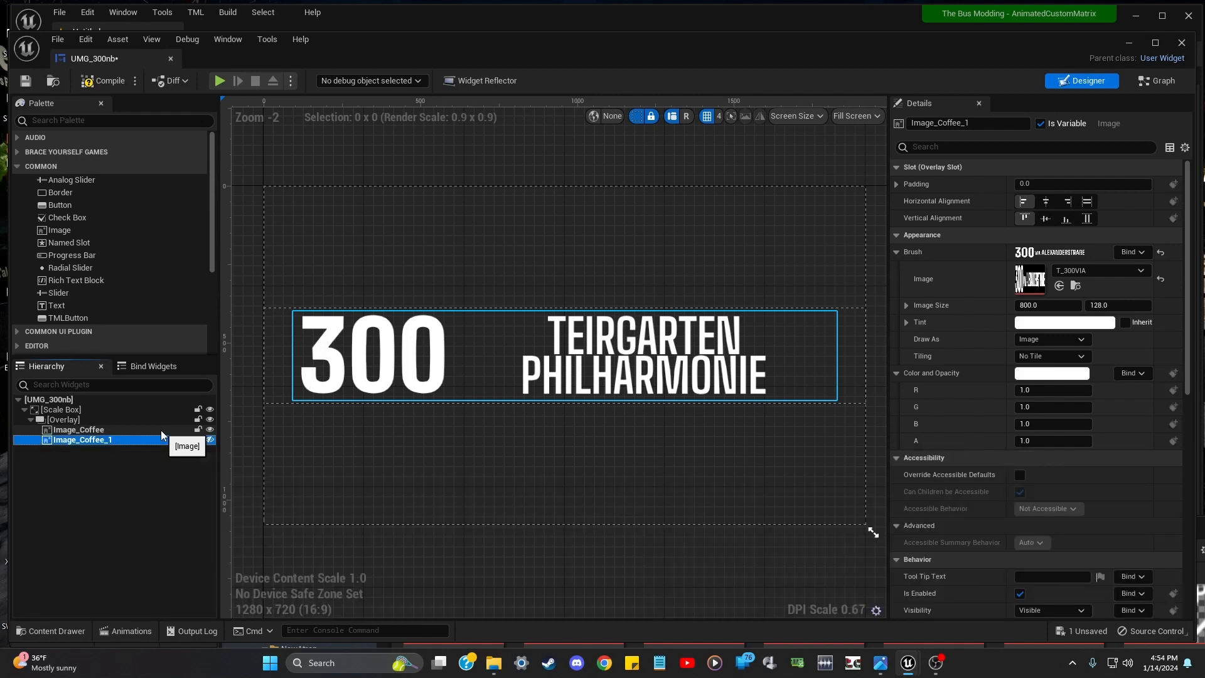
left_click(160, 430)
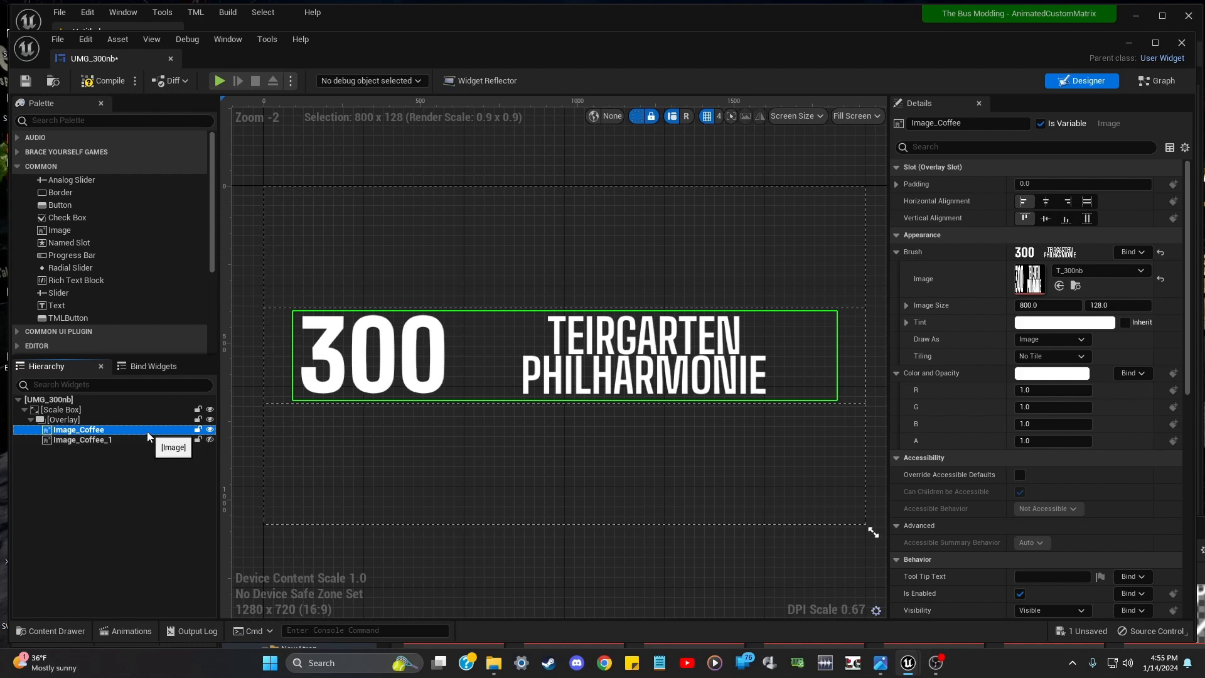
left_click(128, 630)
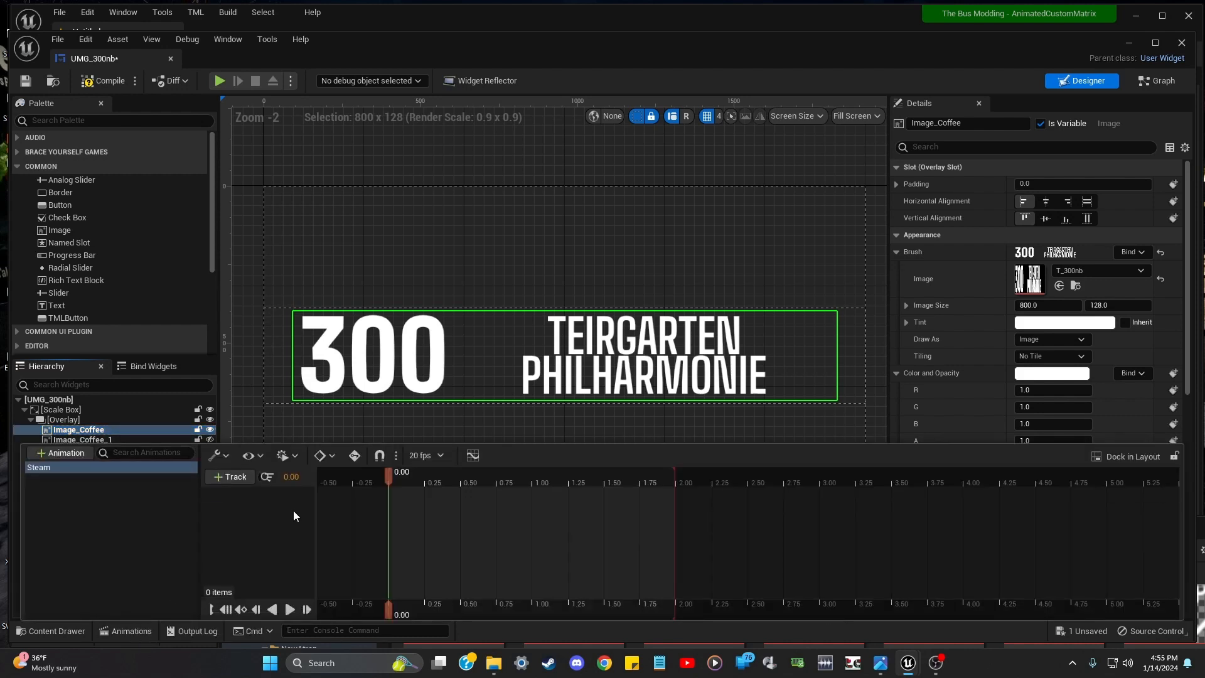
left_click(221, 480)
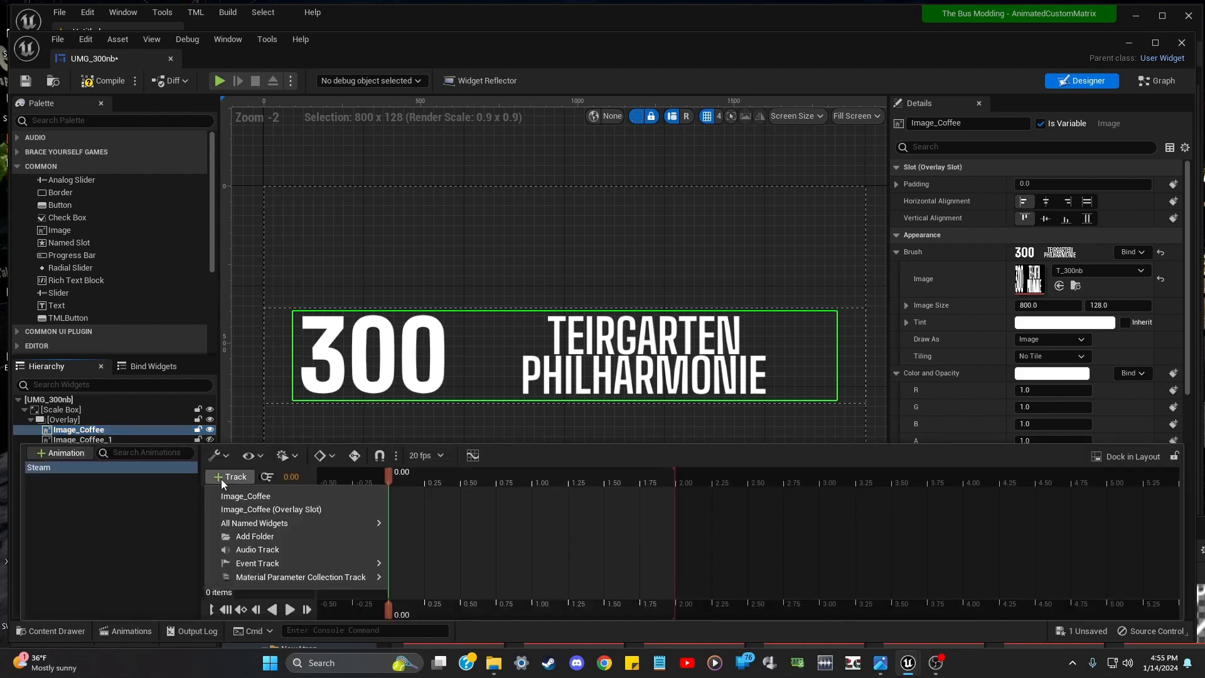
left_click(277, 495)
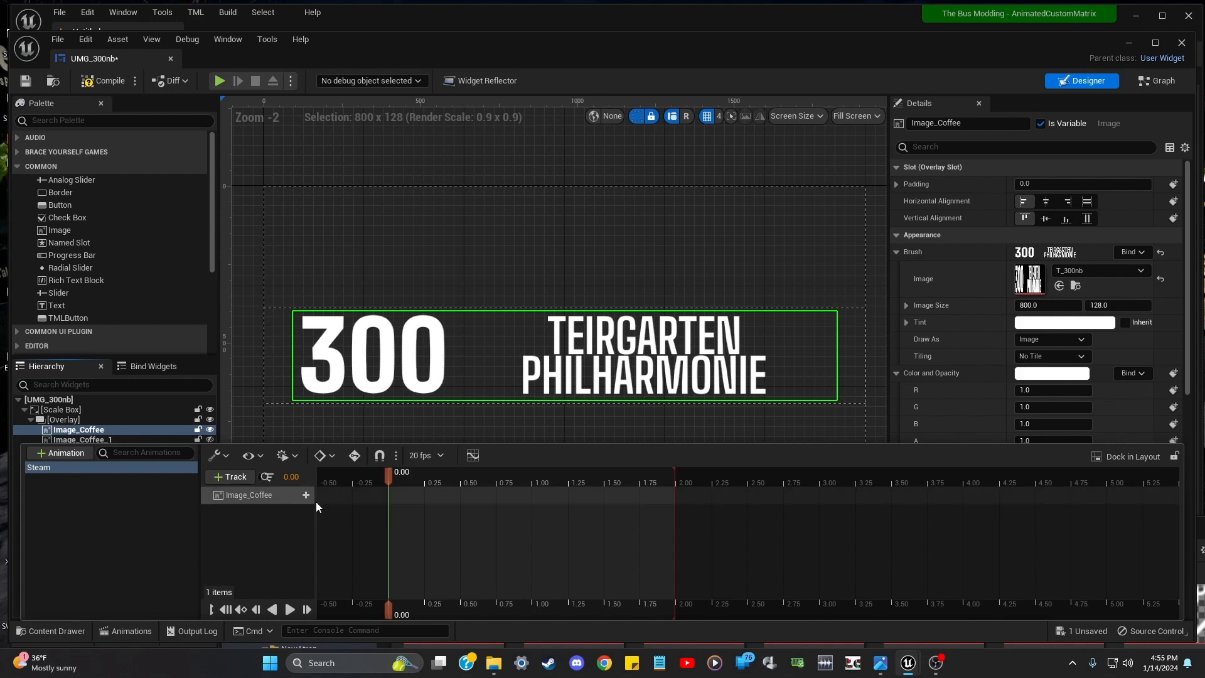
left_click(300, 495)
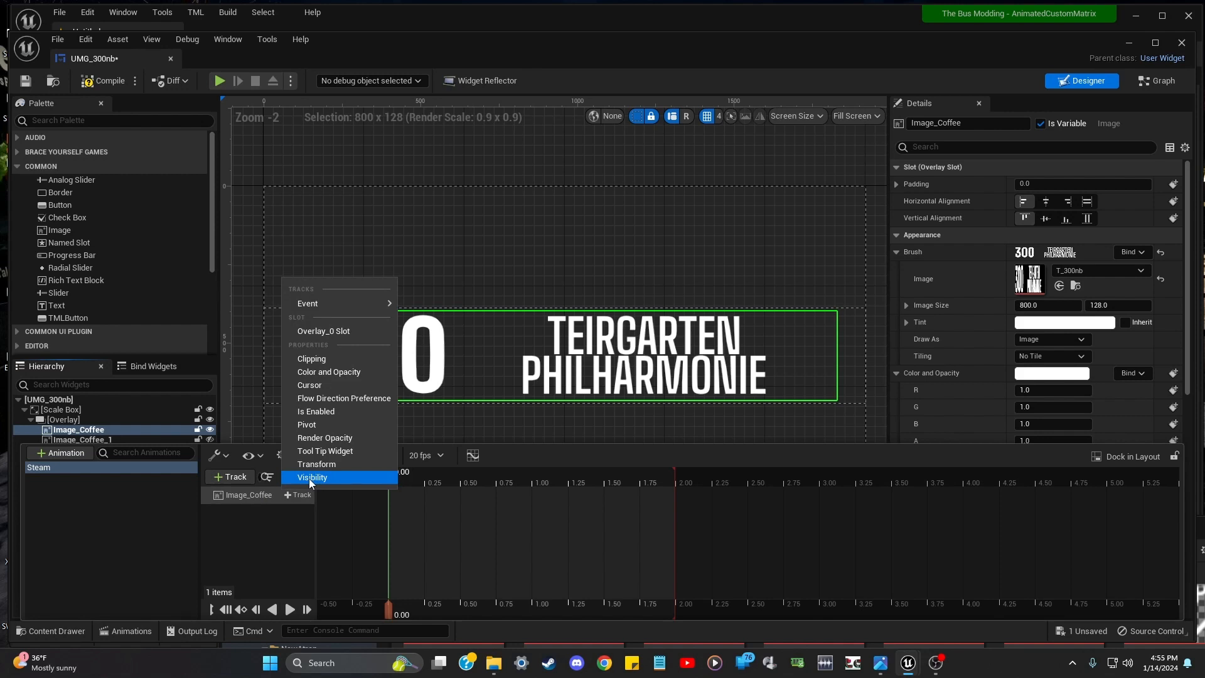
left_click(309, 478)
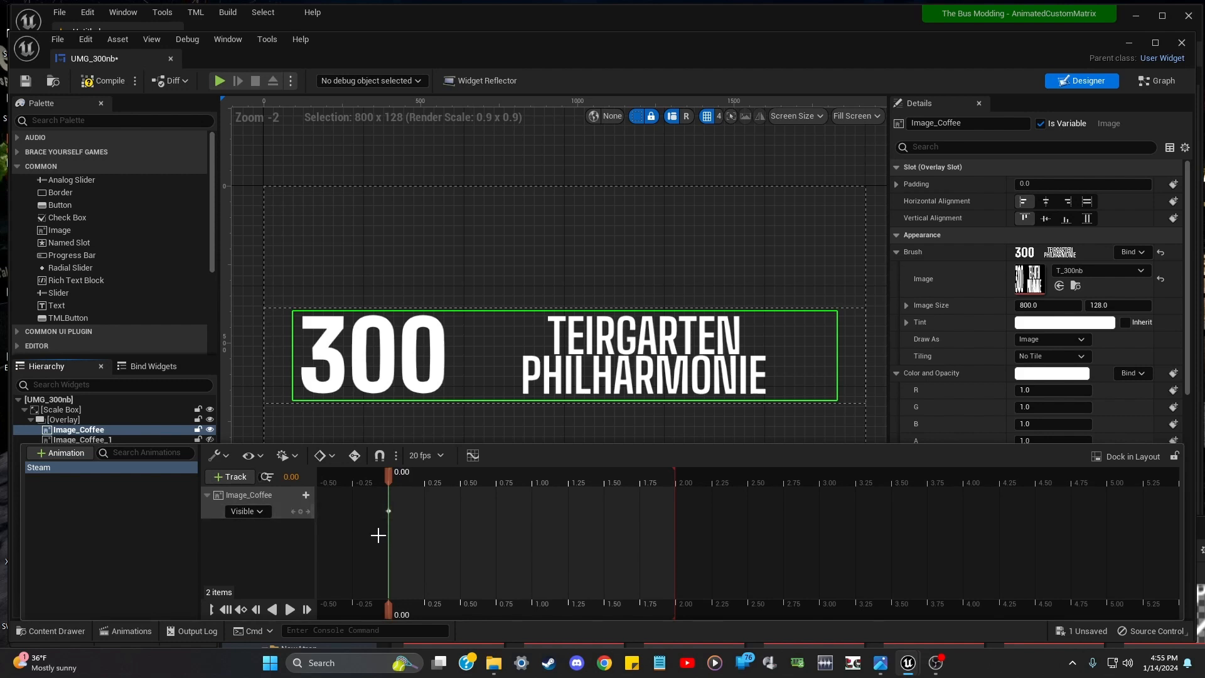
Extend Image_Coffee's visibility section from the animation's start to about 2.5 s
left_click_drag(393, 480, 676, 487)
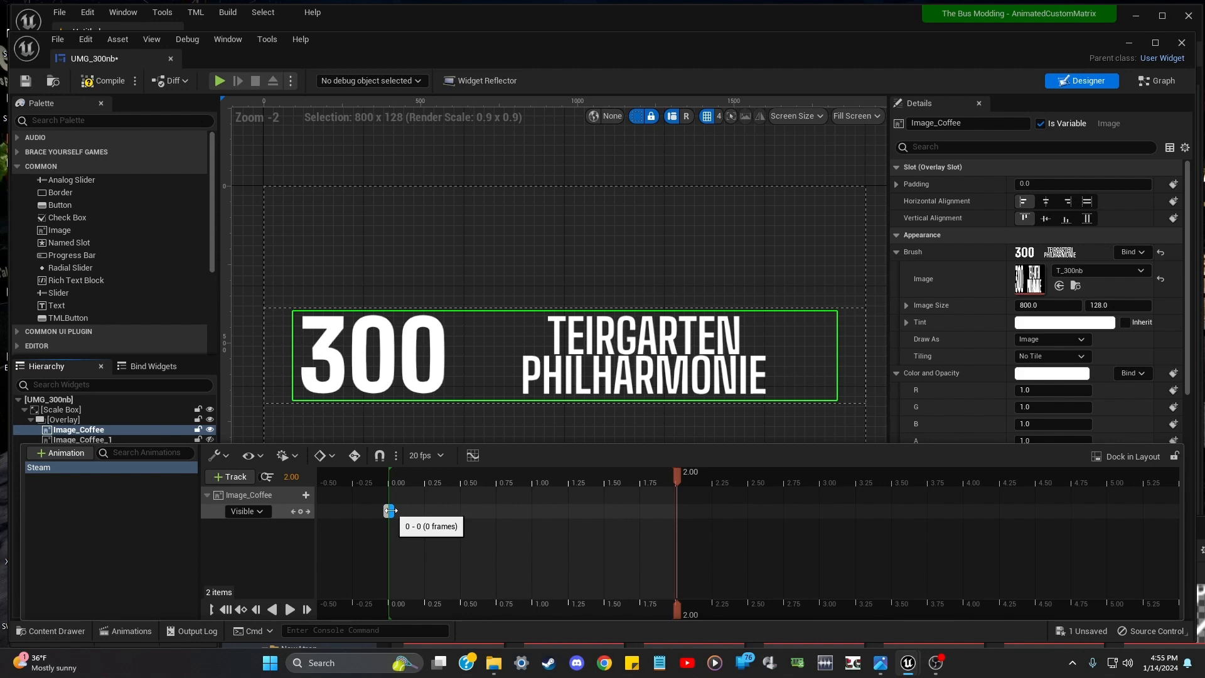
left_click_drag(390, 510, 673, 507)
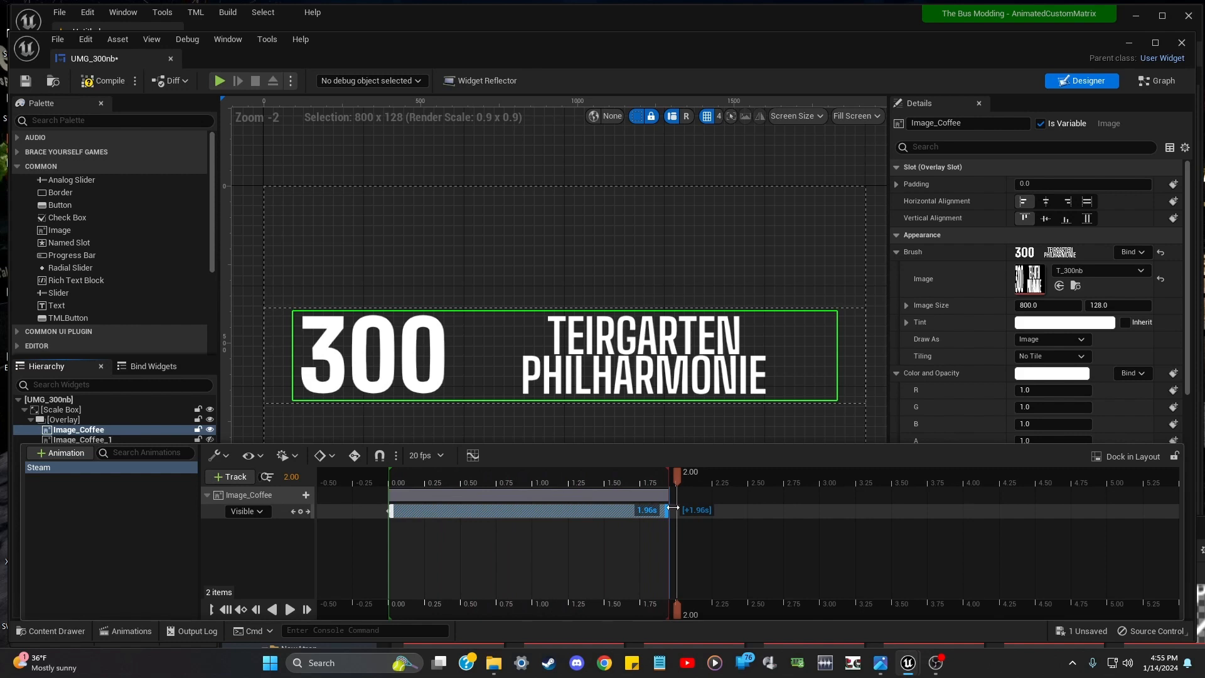
left_click_drag(673, 507, 751, 504)
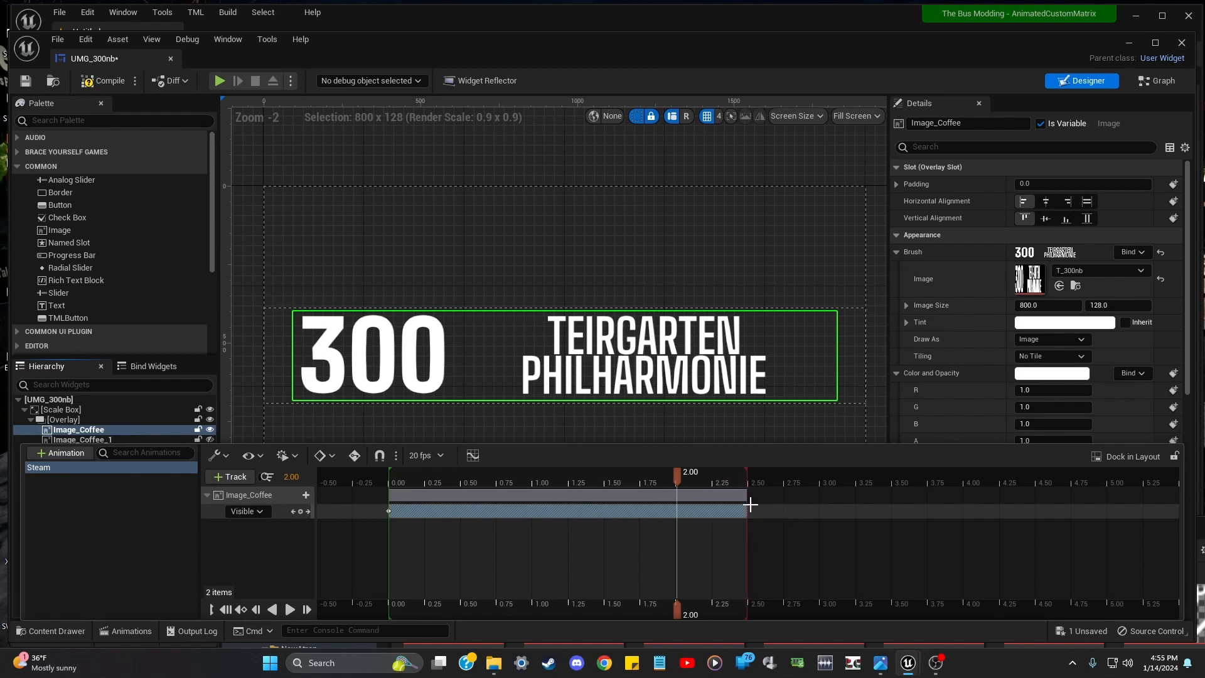
Add a visibility key for Image_Coffee at 1.25 s and set it to Hidden
mouse_move(679, 473)
left_mouse_down()
mouse_move(749, 474)
mouse_move(613, 475)
mouse_move(748, 474)
mouse_move(569, 496)
left_mouse_up()
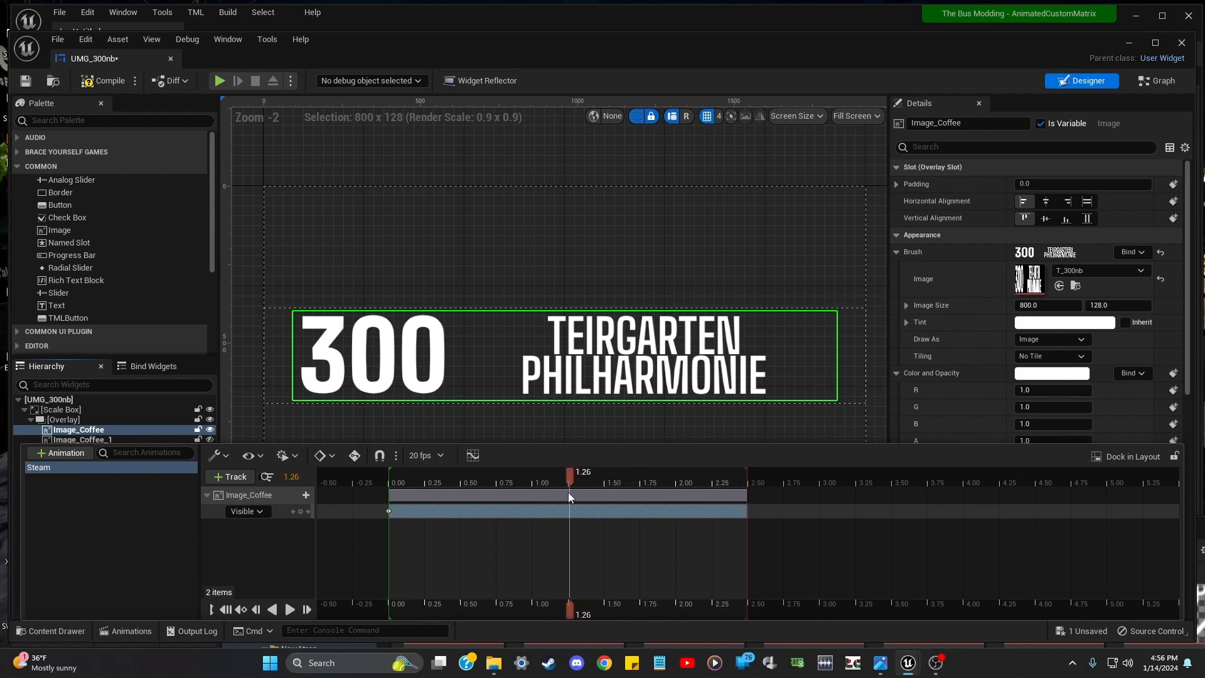
left_click_drag(567, 493, 569, 495)
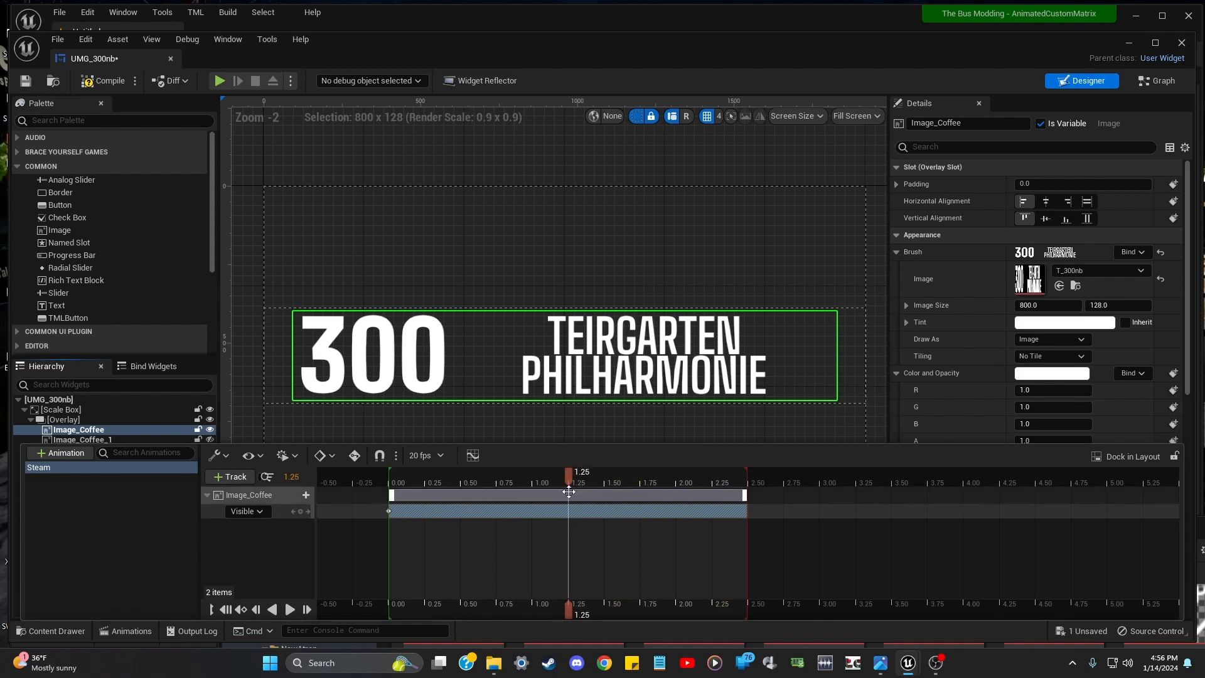
left_click(301, 512)
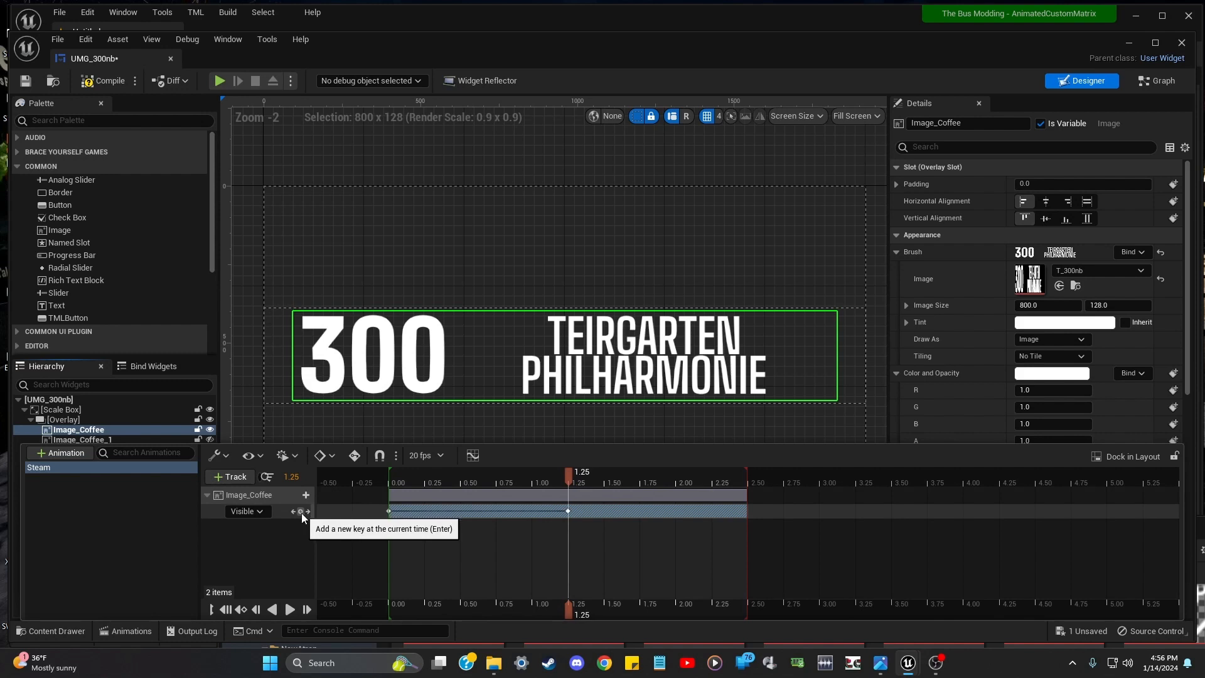
left_click(262, 510)
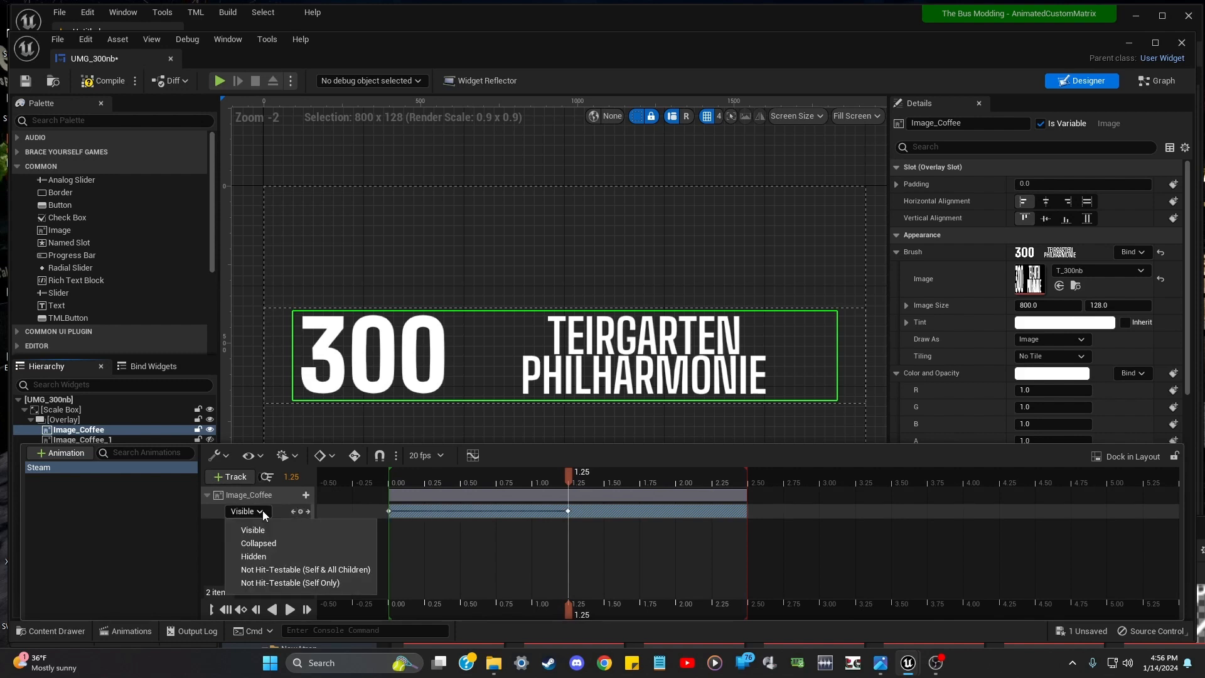
left_click(257, 556)
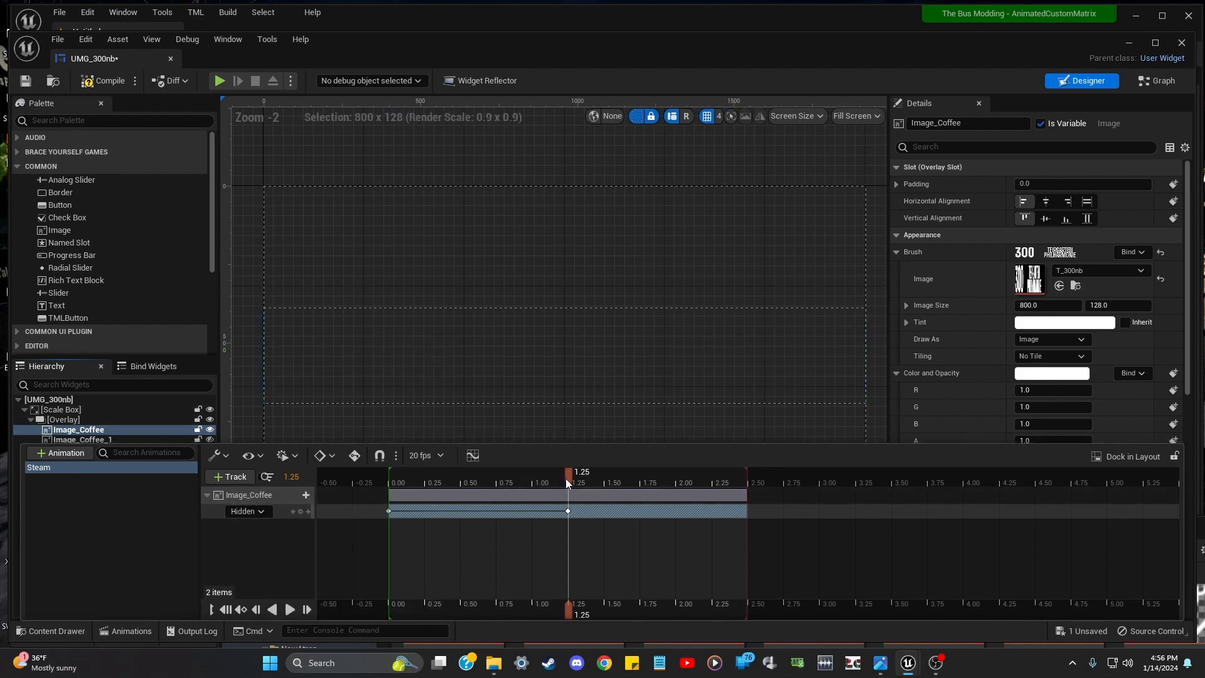
Scrub the playhead around 1.25 s to check where Image_Coffee switches visibility, and look at the timeline's snapping options
left_click_drag(566, 478, 566, 527)
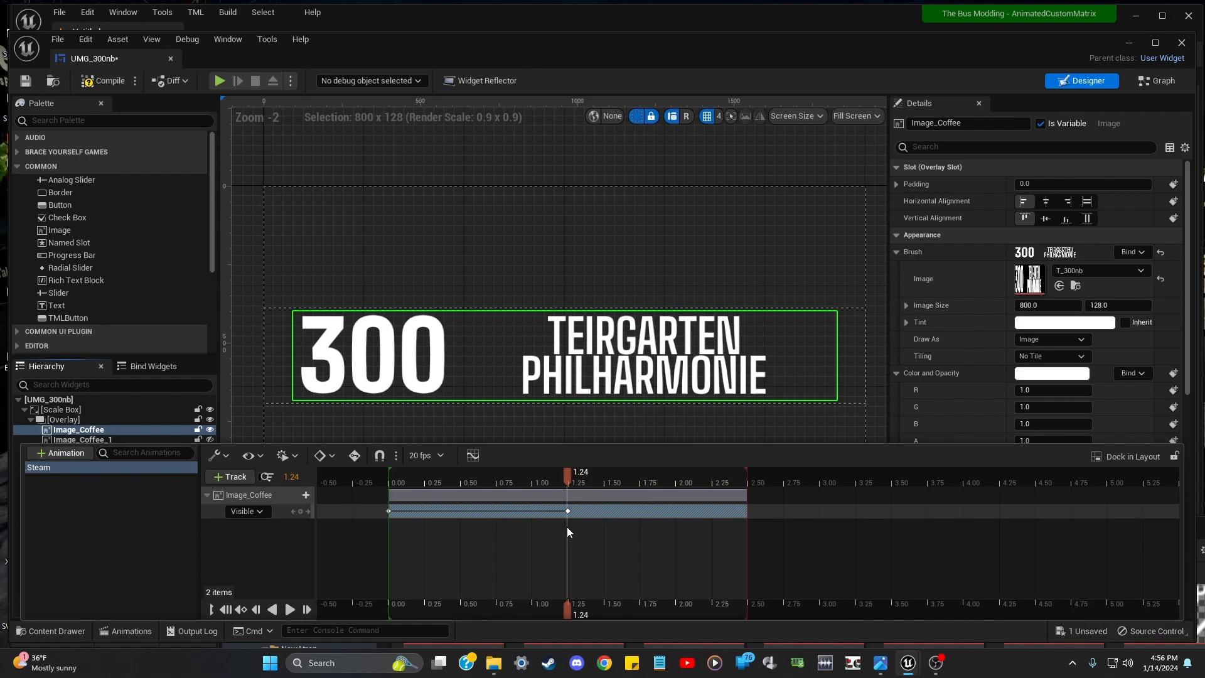
left_click(574, 479)
left_click_drag(572, 475, 567, 476)
left_click(571, 475)
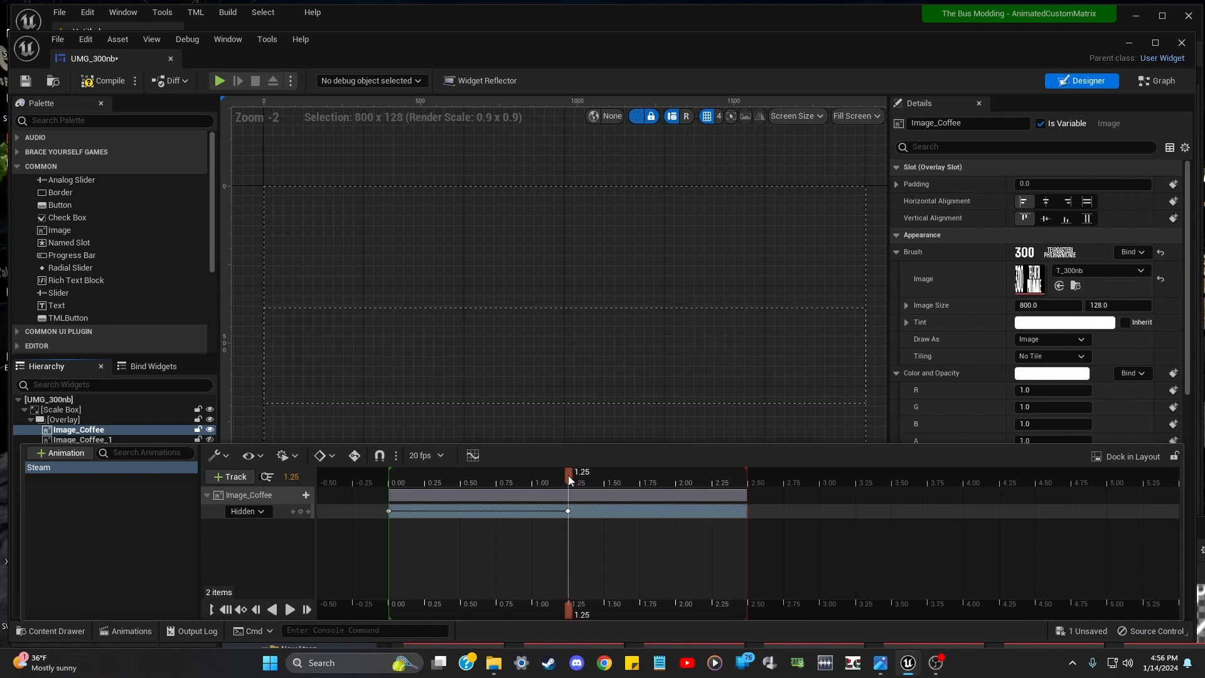
left_click(567, 476)
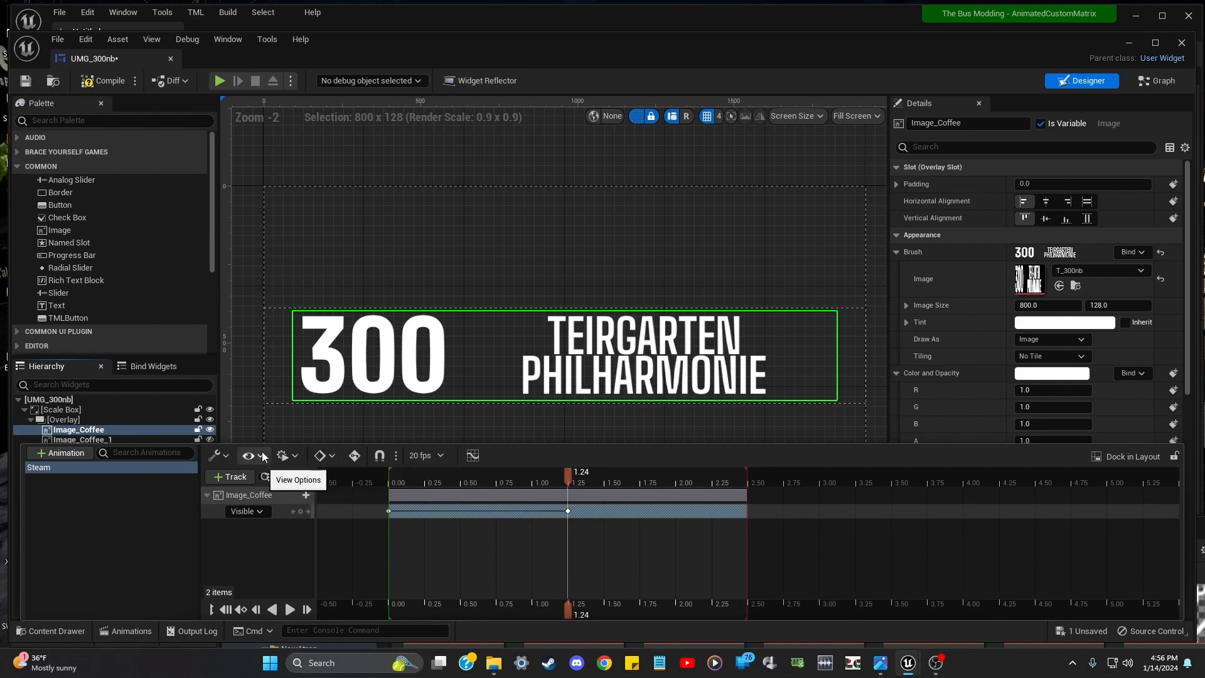
left_click(397, 458)
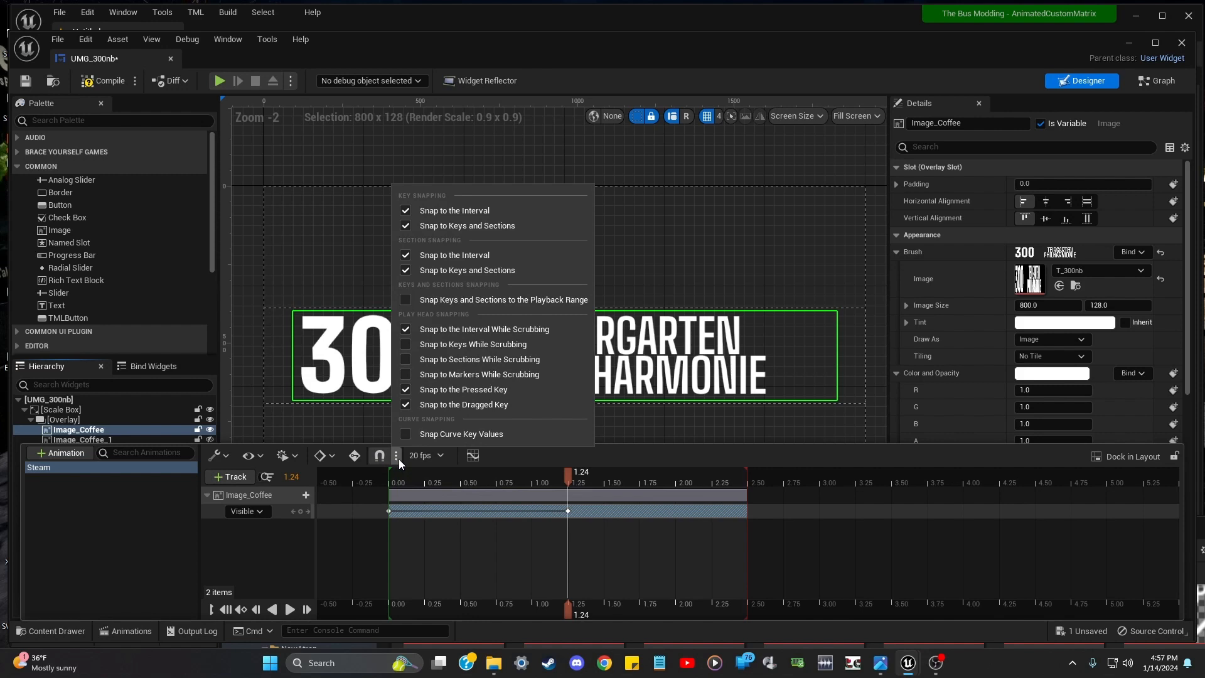
left_click(397, 458)
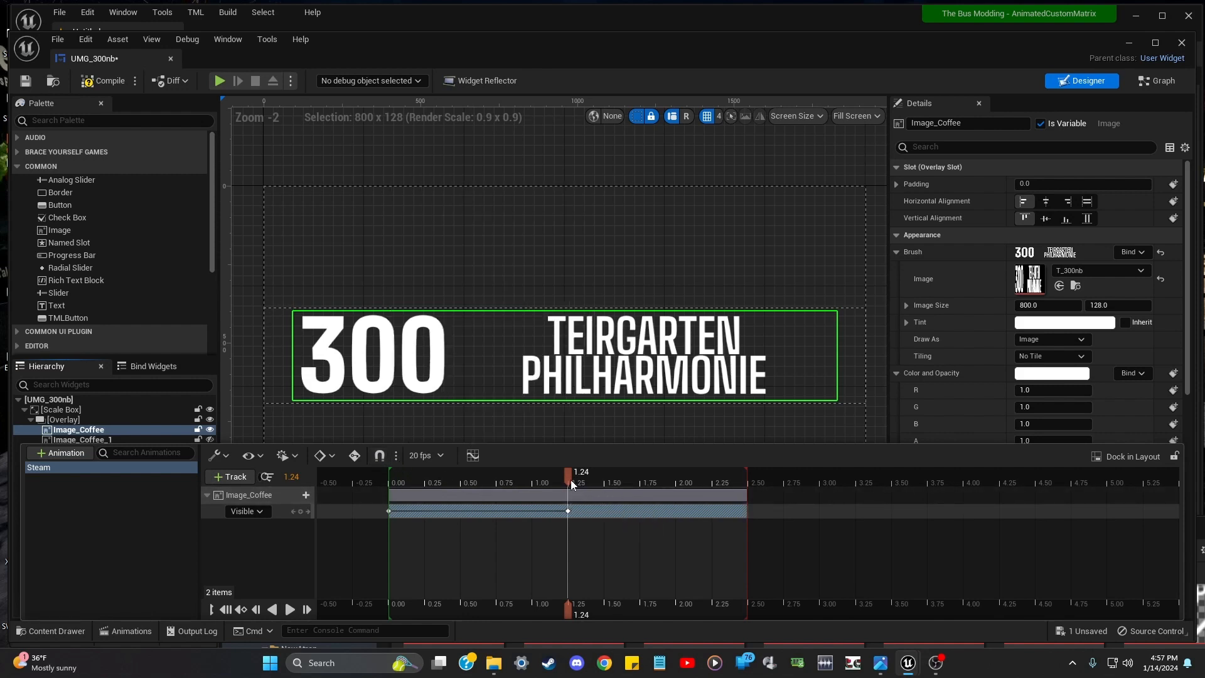
left_click_drag(574, 479, 569, 481)
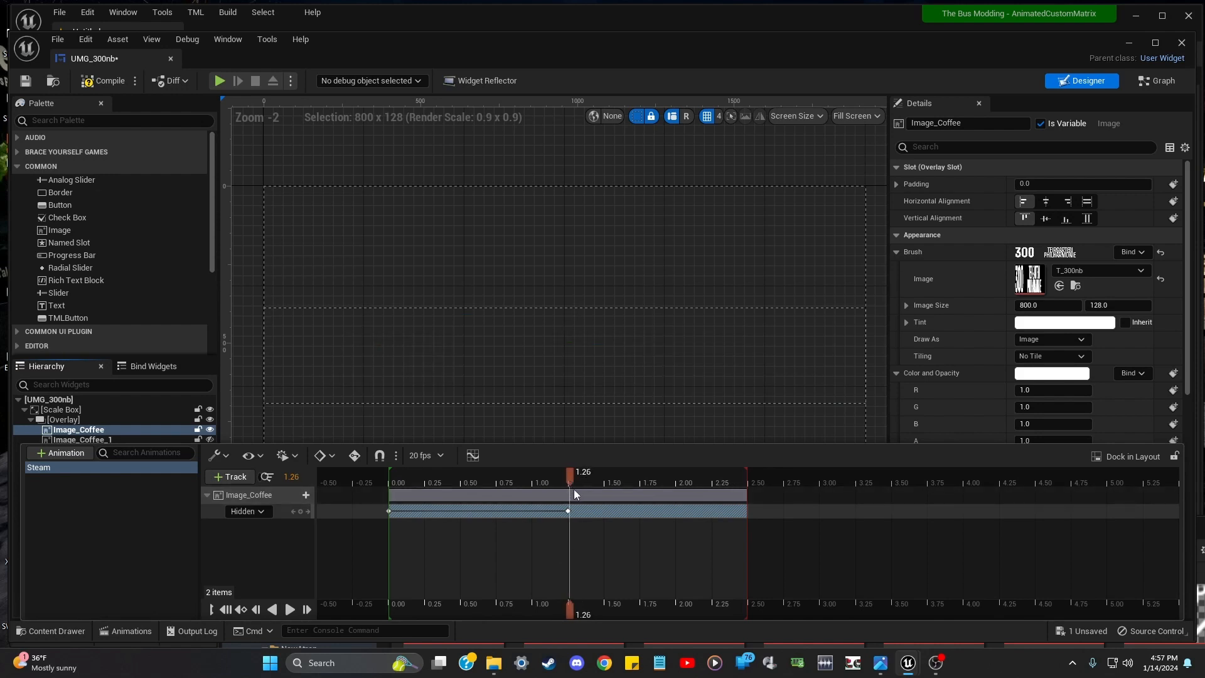
left_click_drag(567, 610, 570, 611)
Add Image_Coffee_1 to the Steam animation with a Visibility track keyed Visible at 1.25 s
left_click(236, 478)
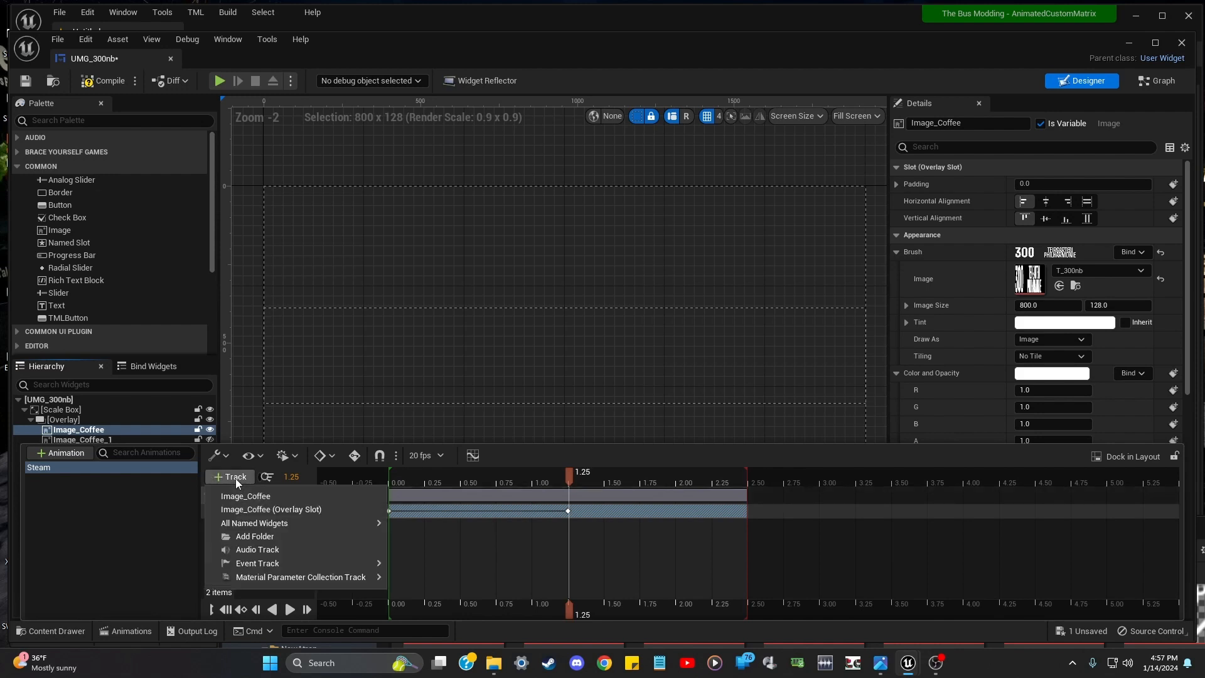
left_click(102, 439)
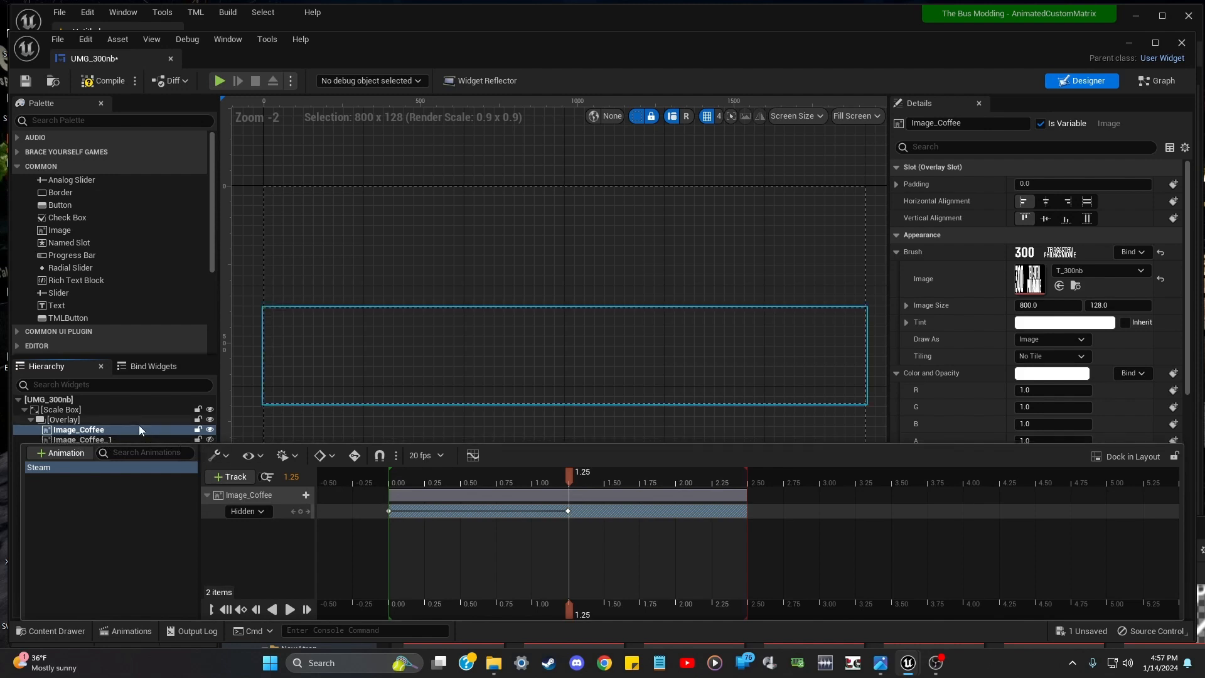
left_click(232, 477)
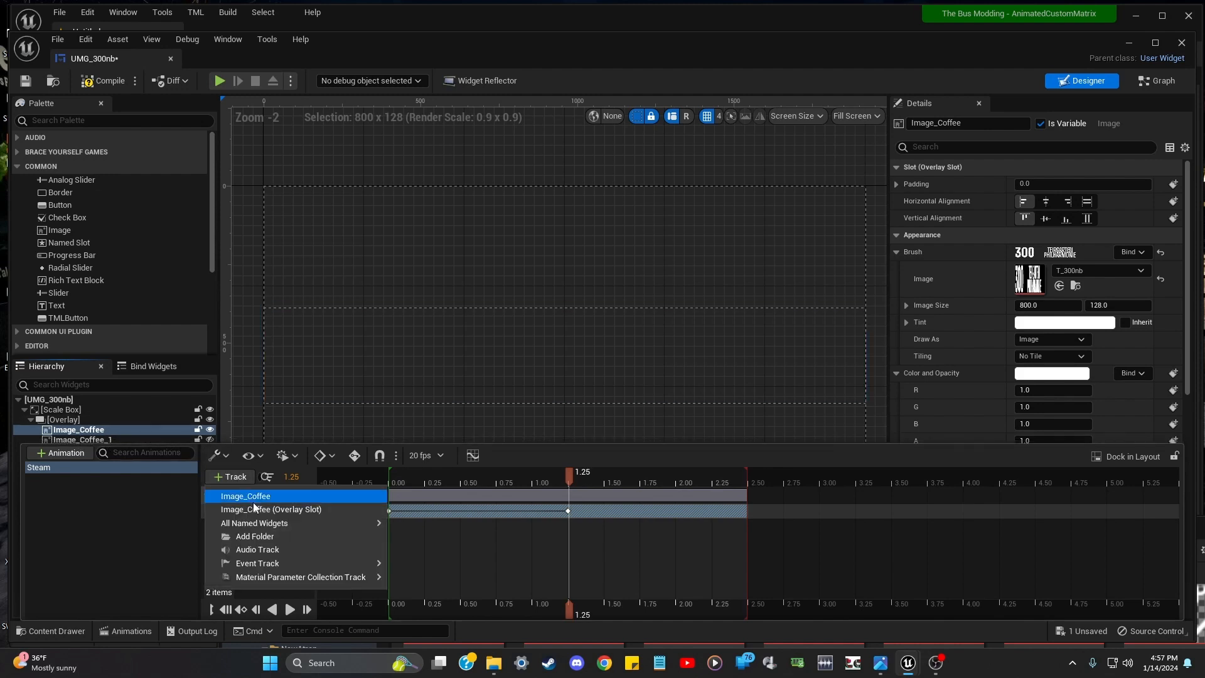
mouse_move(289, 524)
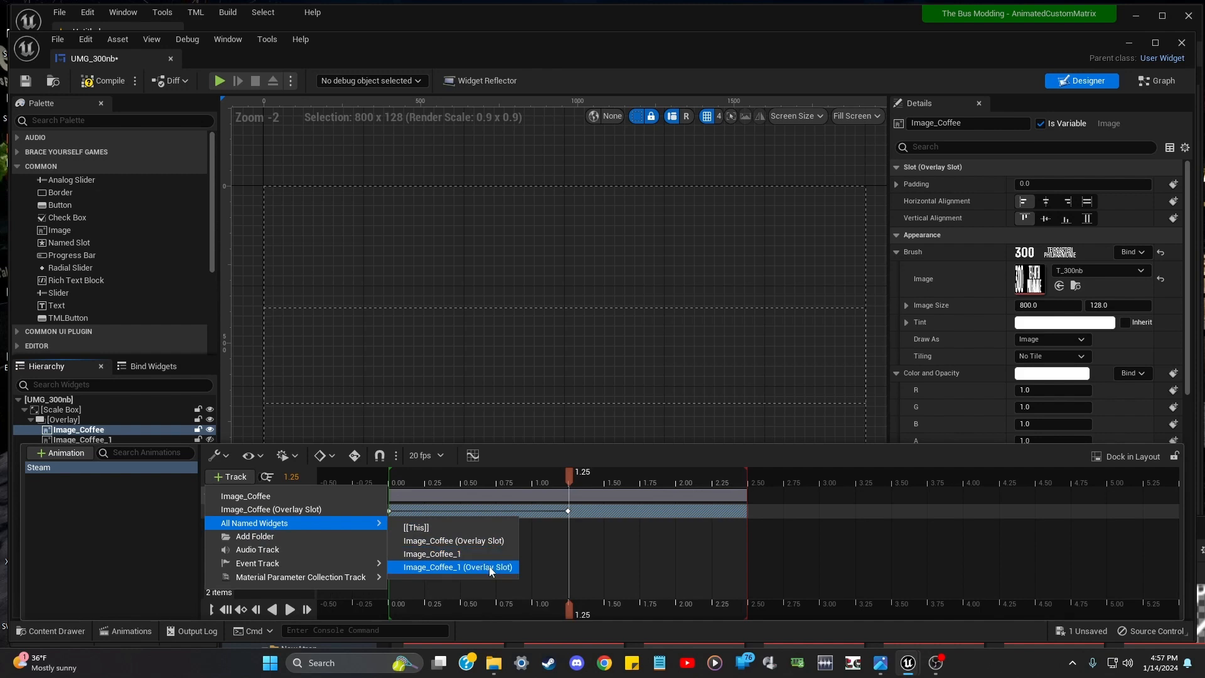
left_click(438, 555)
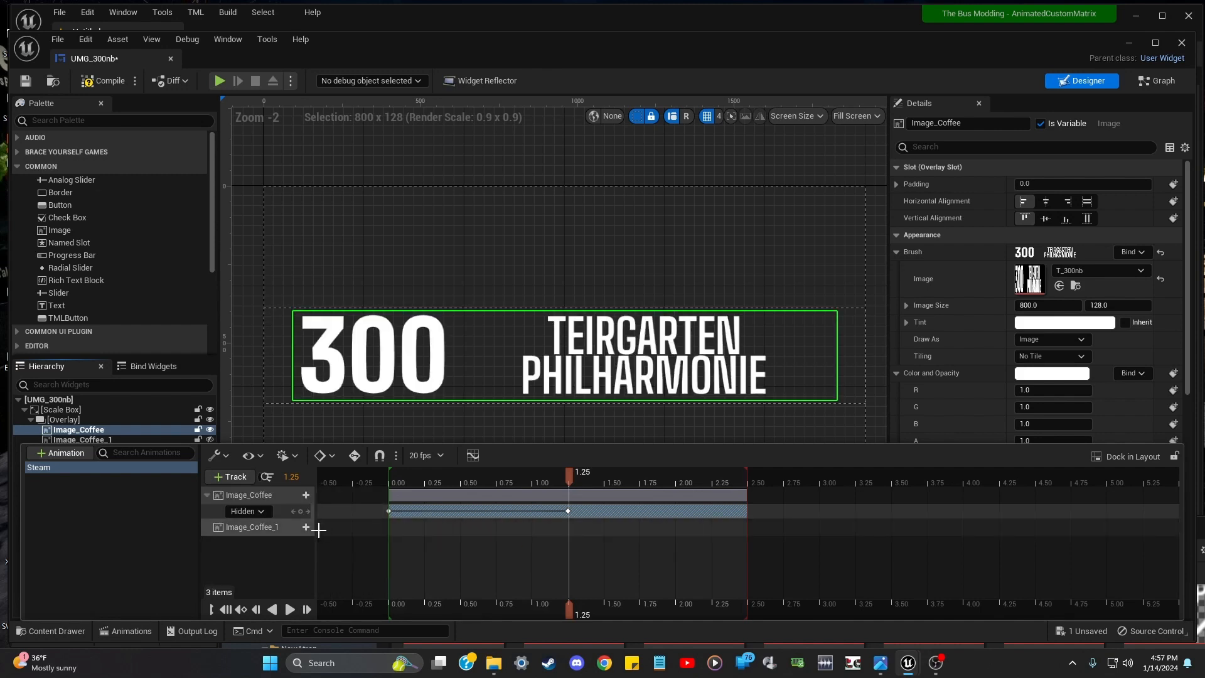
left_click(299, 526)
left_click(310, 508)
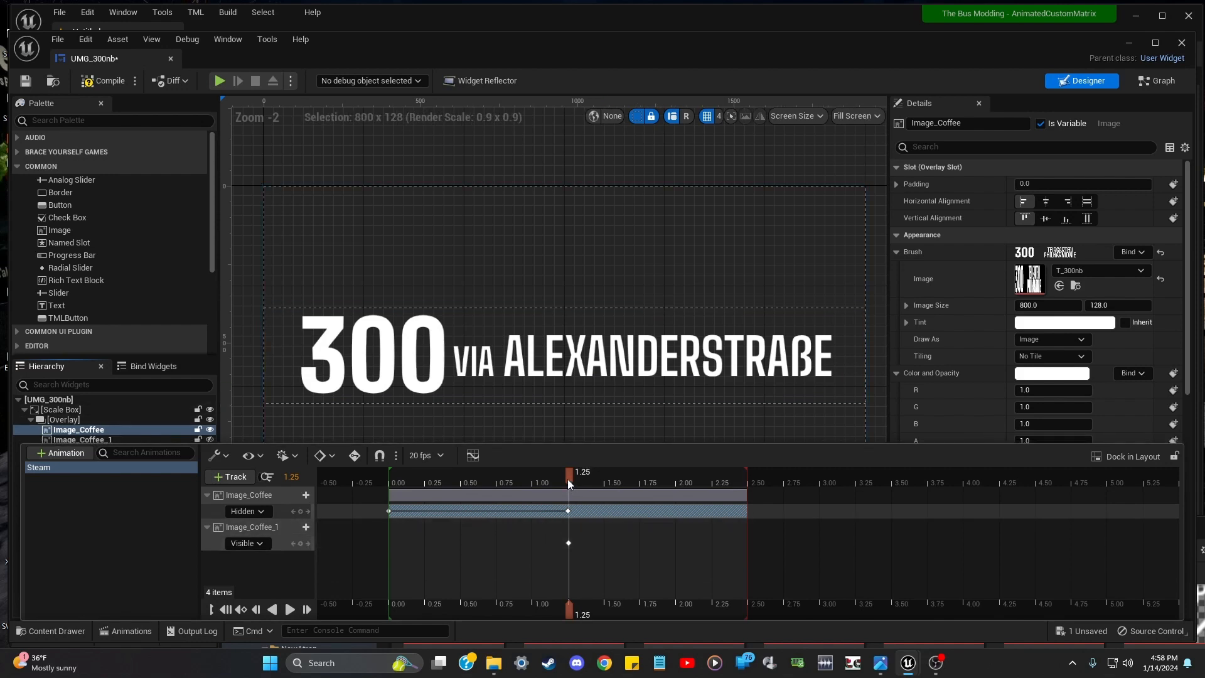
Extend Image_Coffee_1's visibility section to the animation's end at about 2.5 s and add a key there
left_click_drag(567, 479, 747, 477)
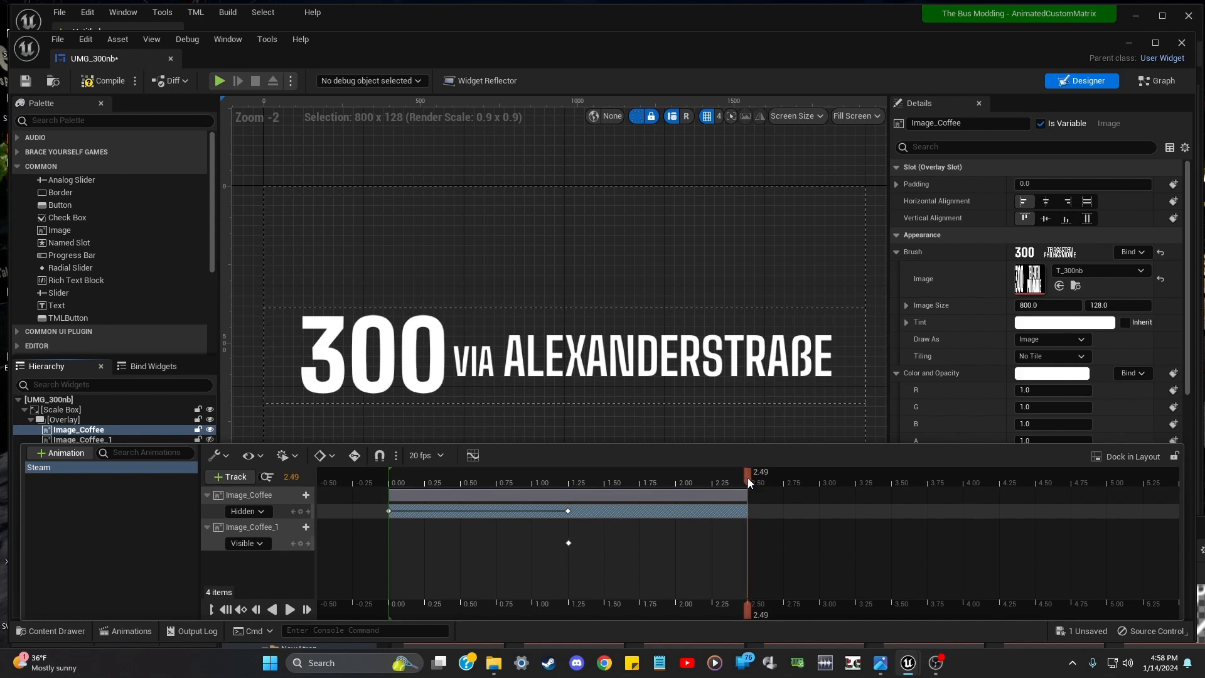
left_click(568, 543)
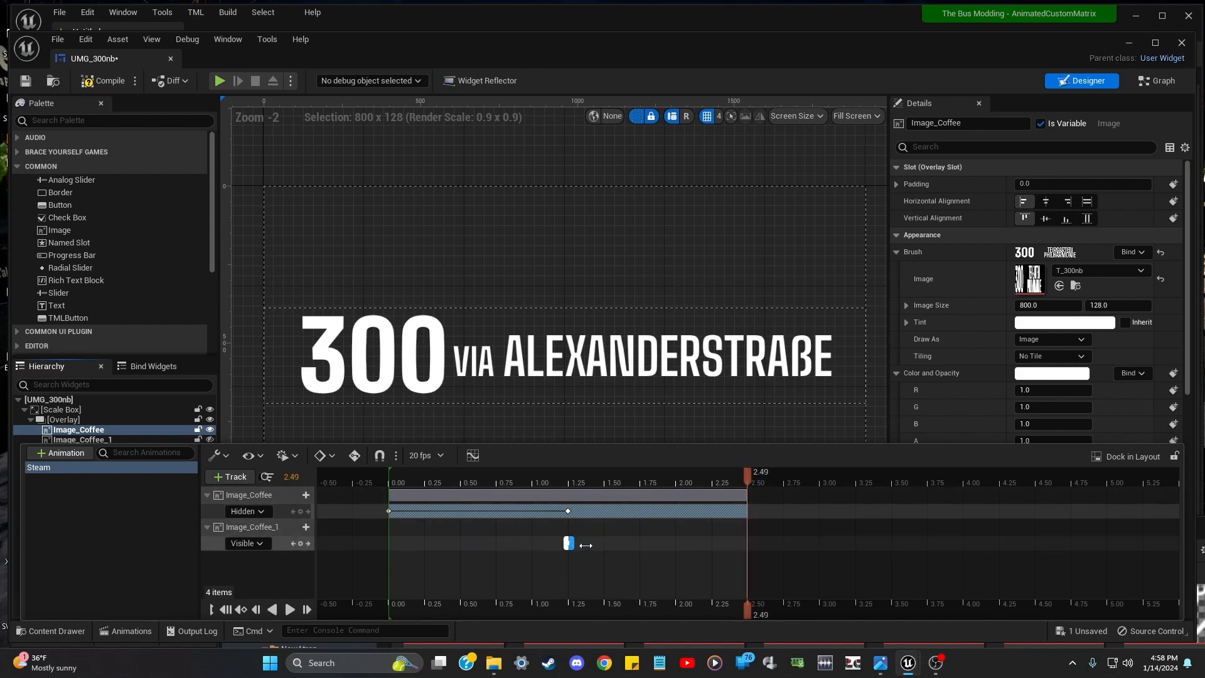
left_click_drag(585, 545, 750, 549)
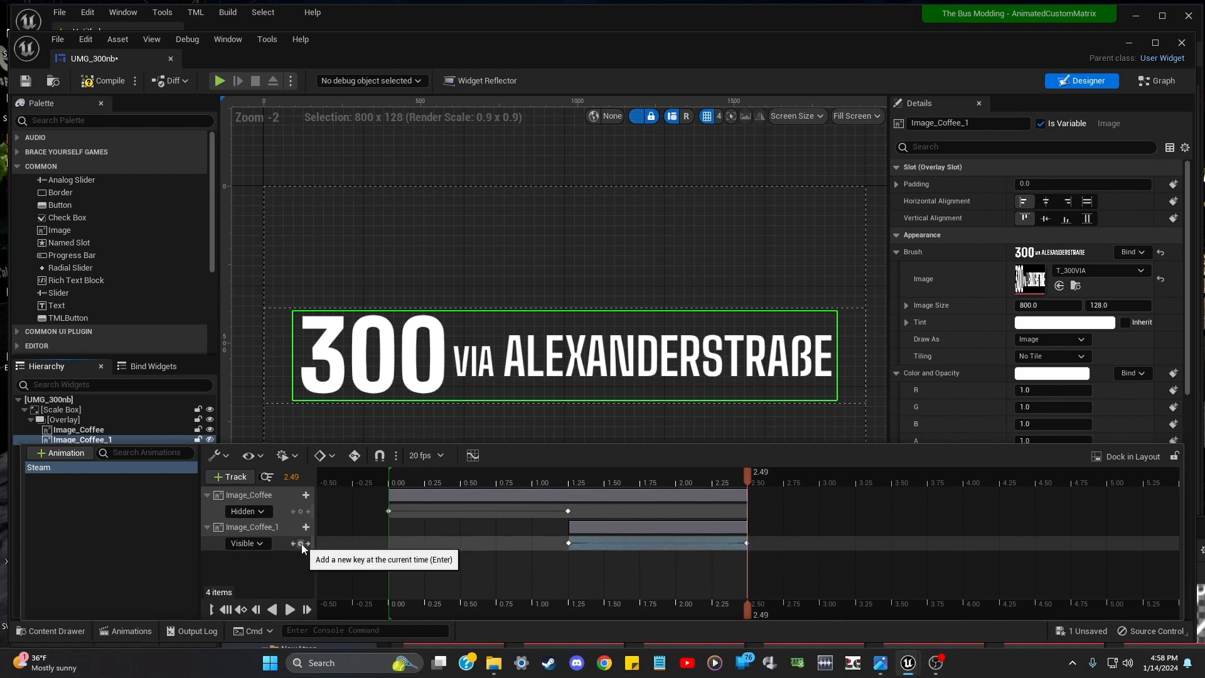
Set Image_Coffee_1's visibility key at 2.49 s to Hidden and add another Hidden key at 0.00 s
left_click(258, 544)
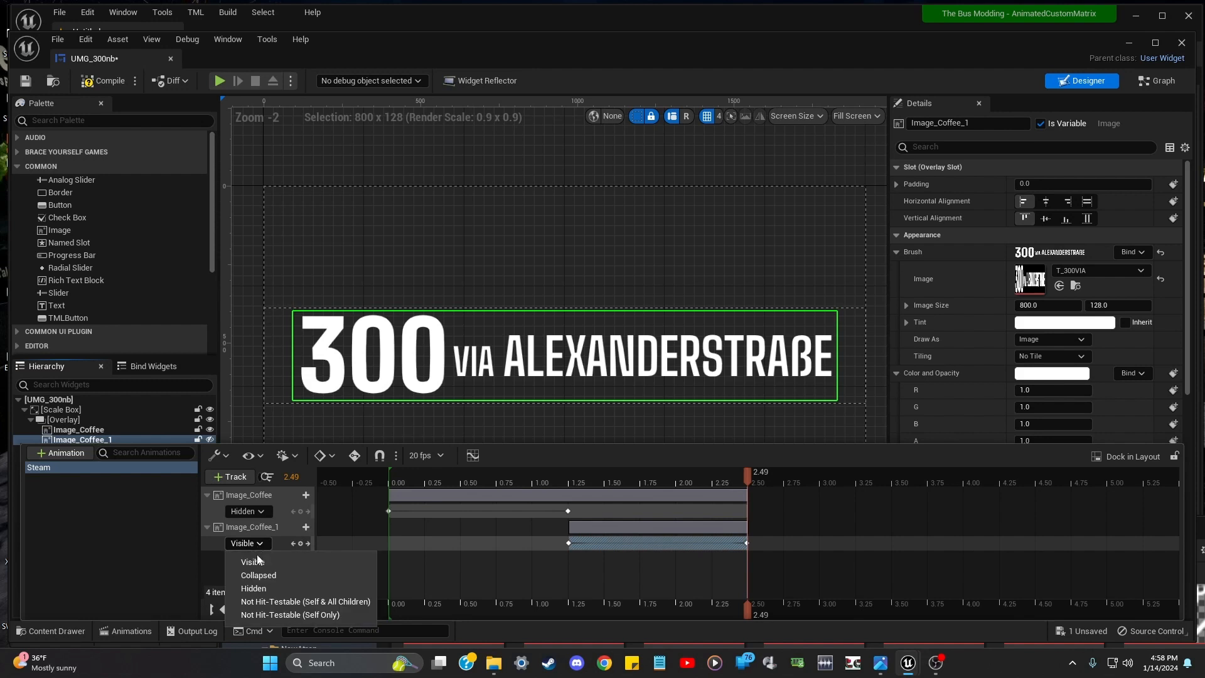
left_click(254, 589)
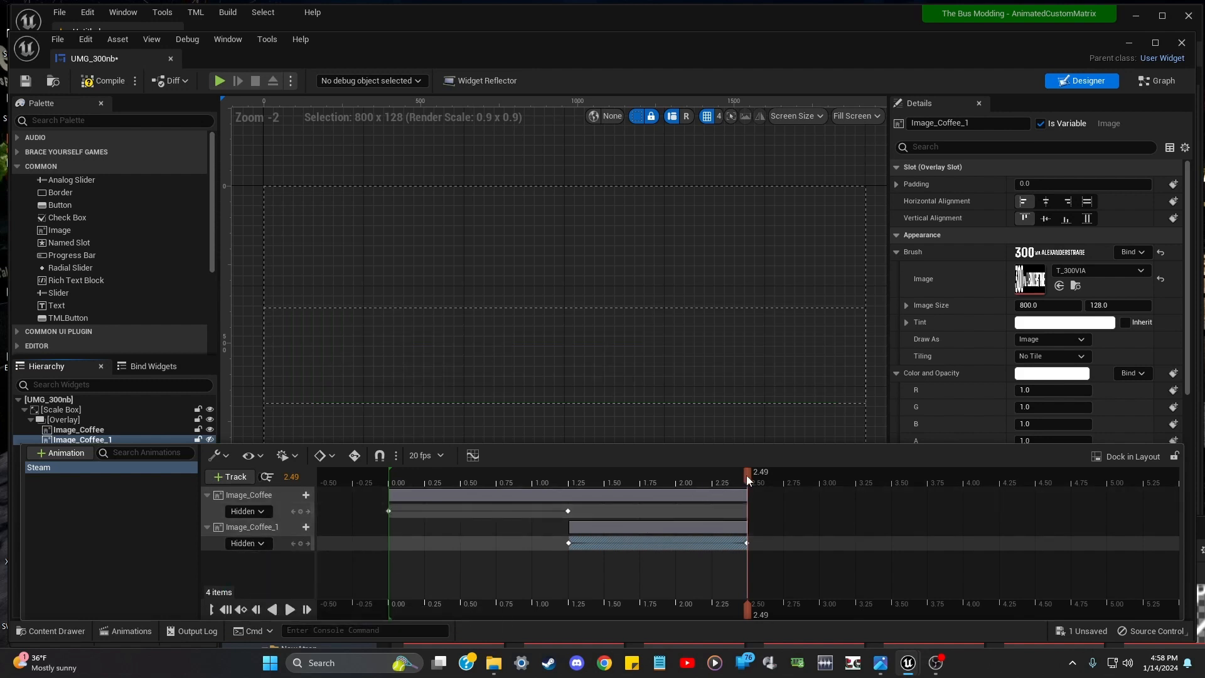
left_click_drag(757, 476, 388, 513)
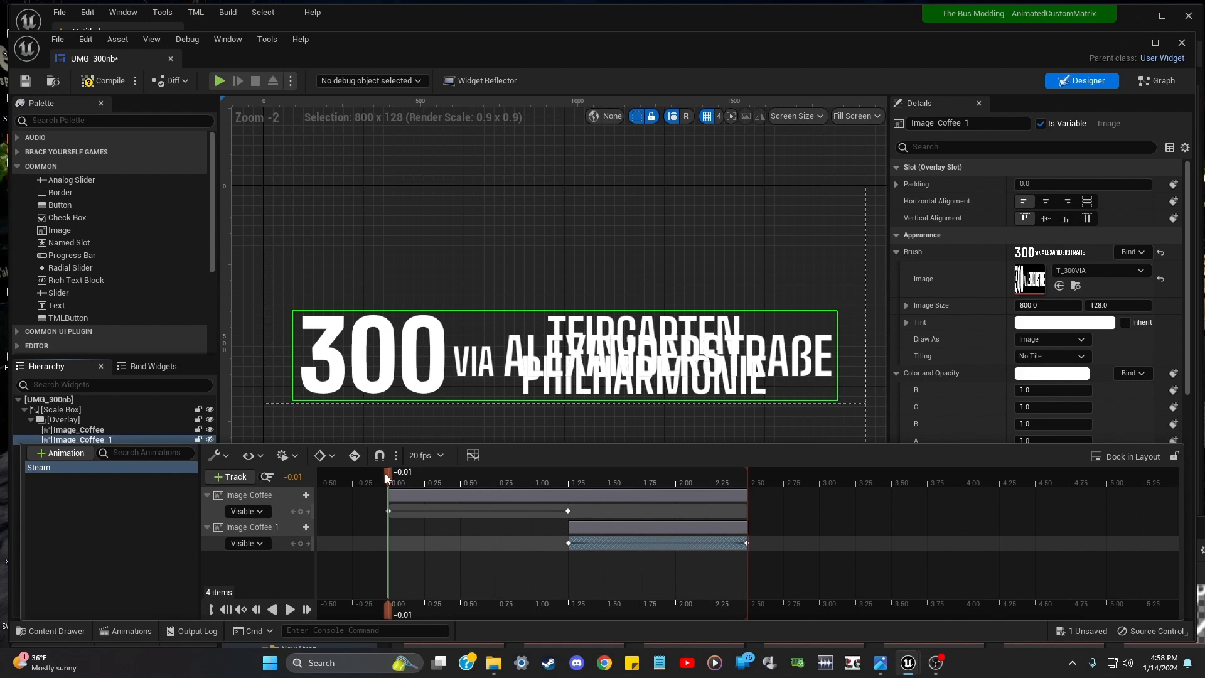
left_click_drag(386, 473, 389, 480)
left_click(300, 542)
left_click(259, 543)
left_click(261, 587)
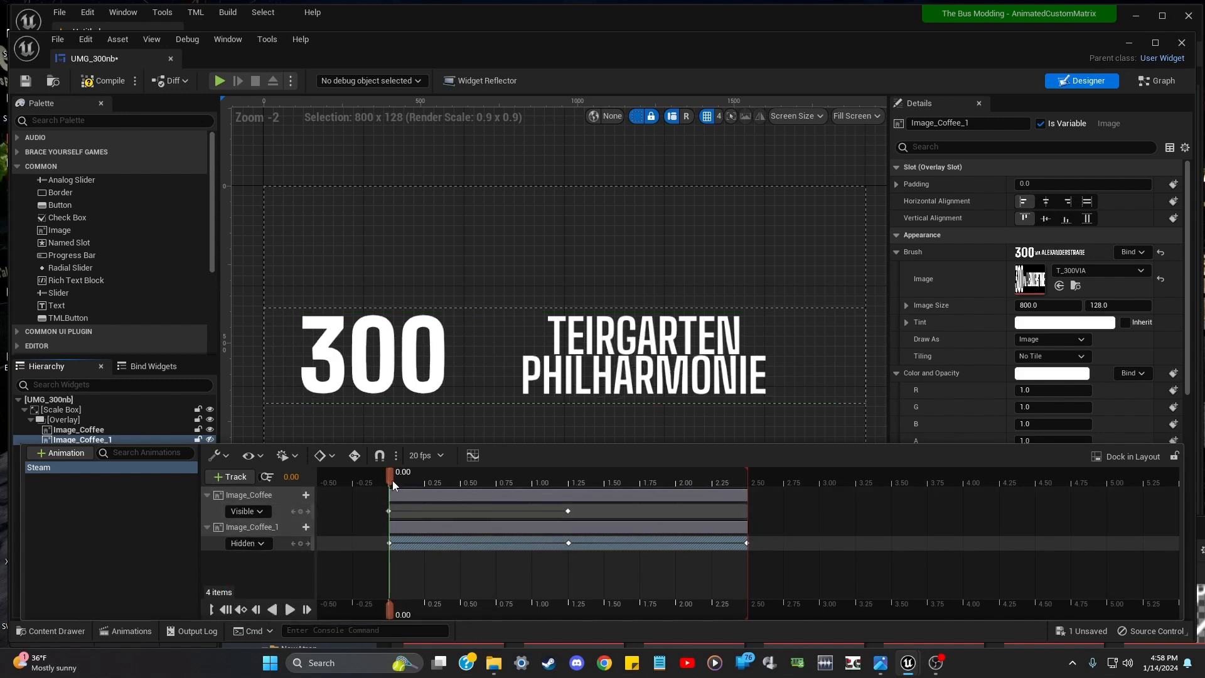
Play the Steam animation from the start to check how the two destination images alternate
left_click_drag(393, 480, 390, 509)
left_click(290, 608)
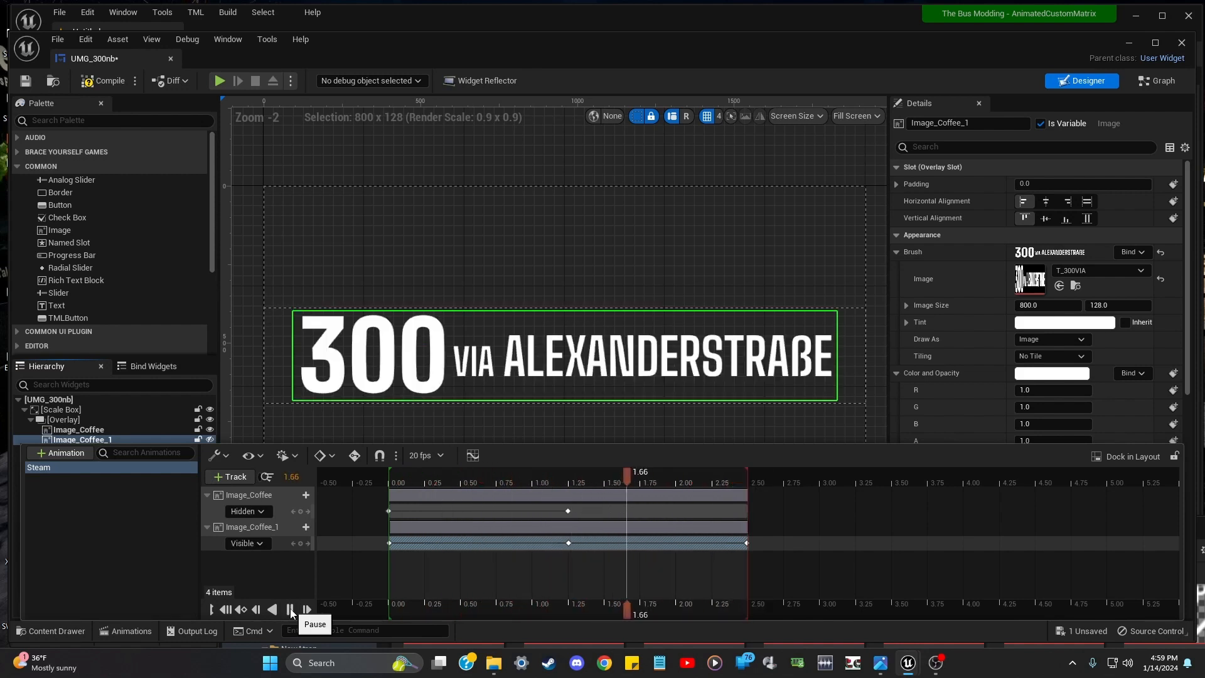
left_click(290, 609)
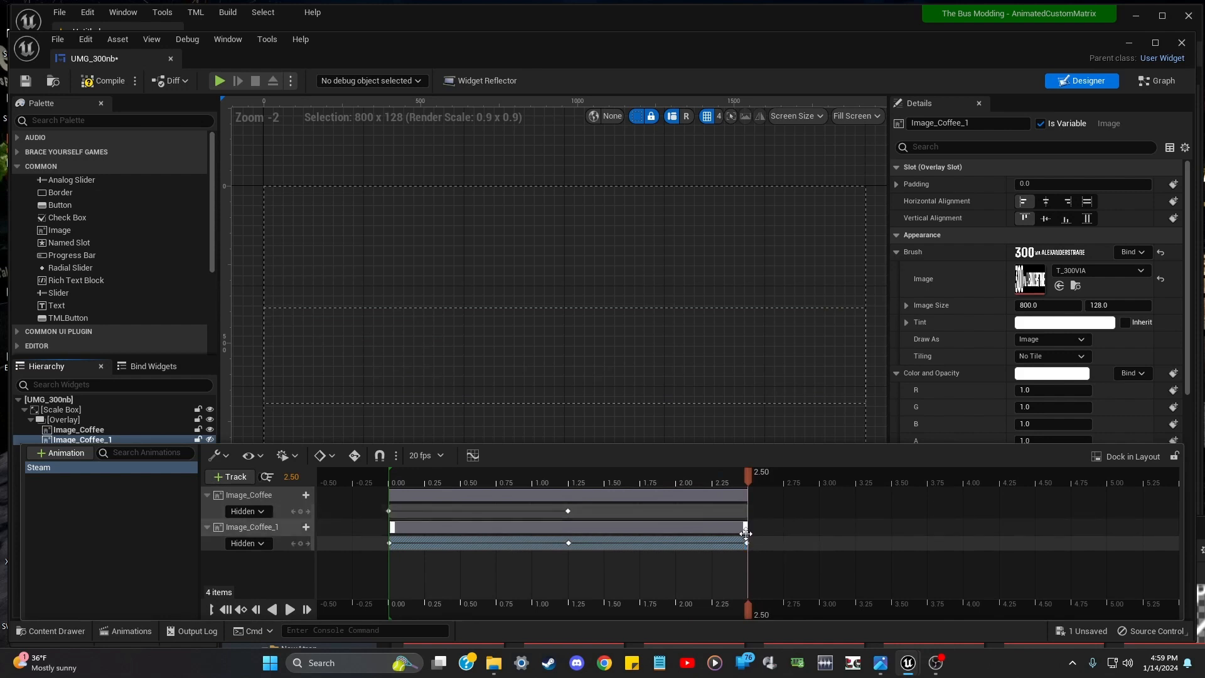
Move Image_Coffee_1's last visibility key back to about 2.4 s and replay the animation
left_click_drag(747, 526, 749, 551)
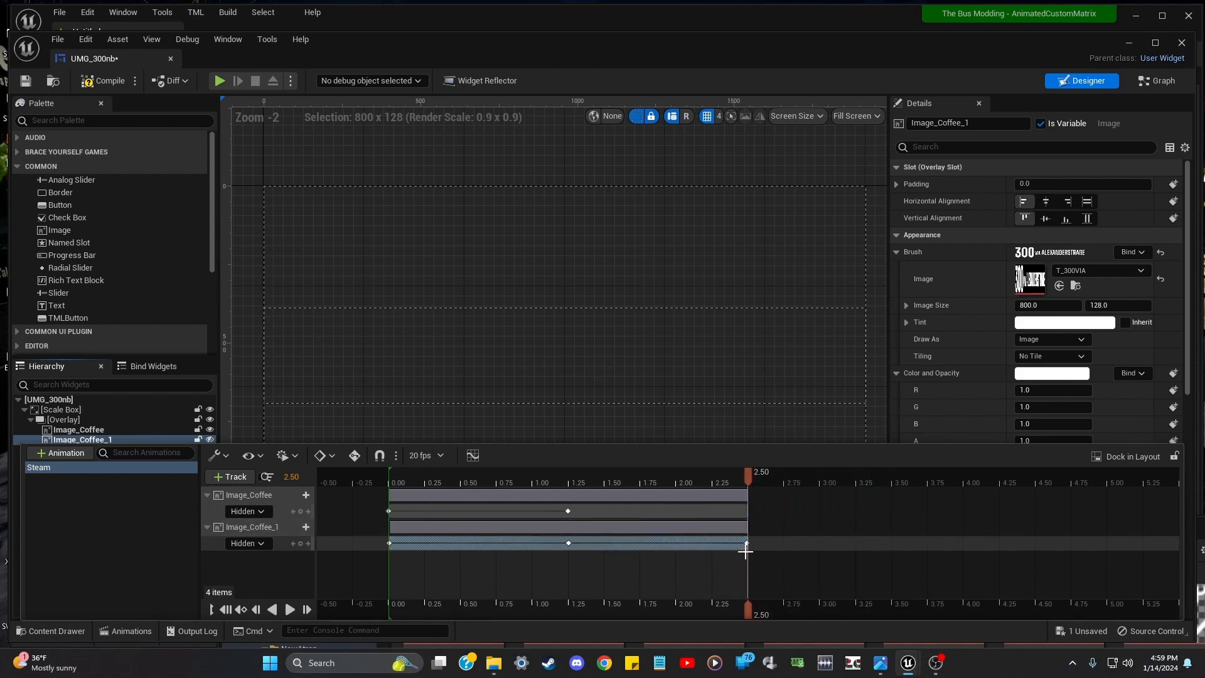
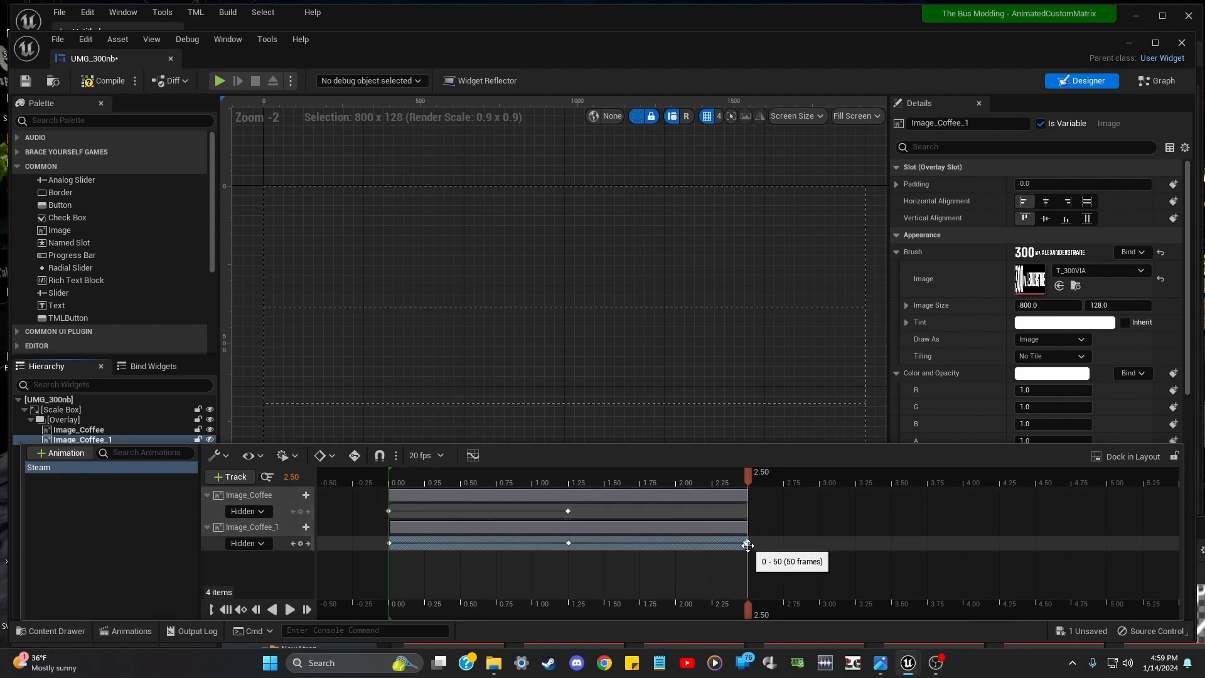
mouse_move(746, 542)
left_mouse_down()
mouse_move(716, 543)
mouse_move(732, 543)
left_mouse_up()
left_click(290, 612)
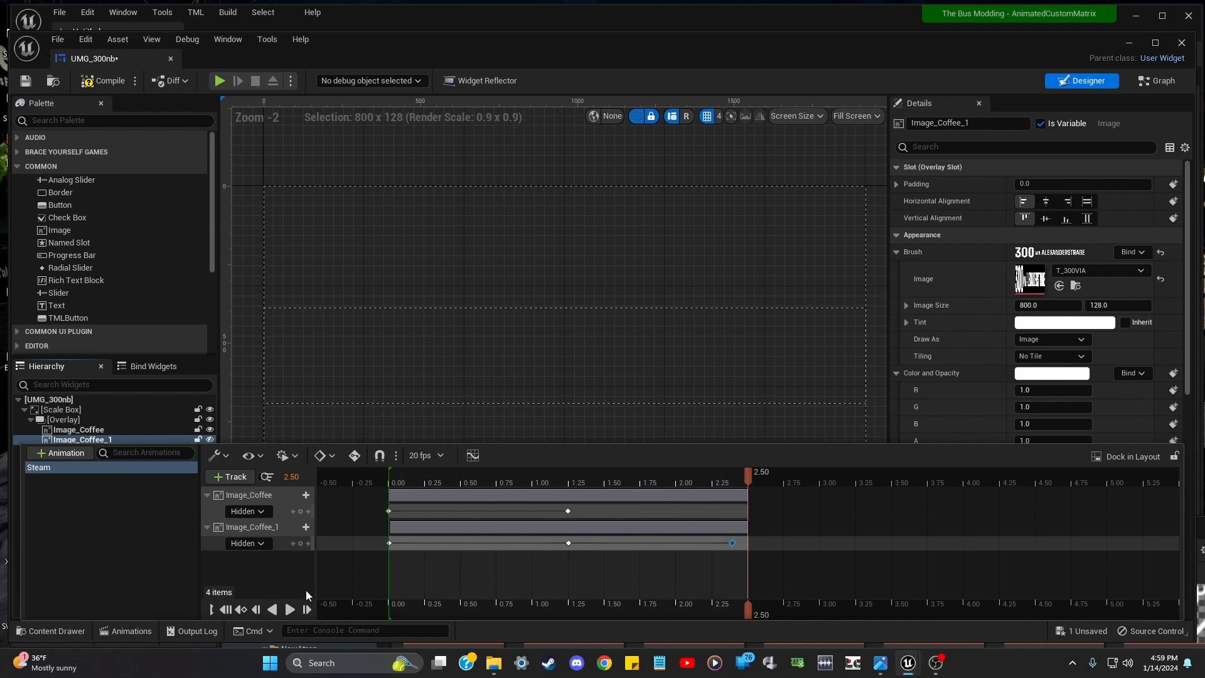
left_click(291, 609)
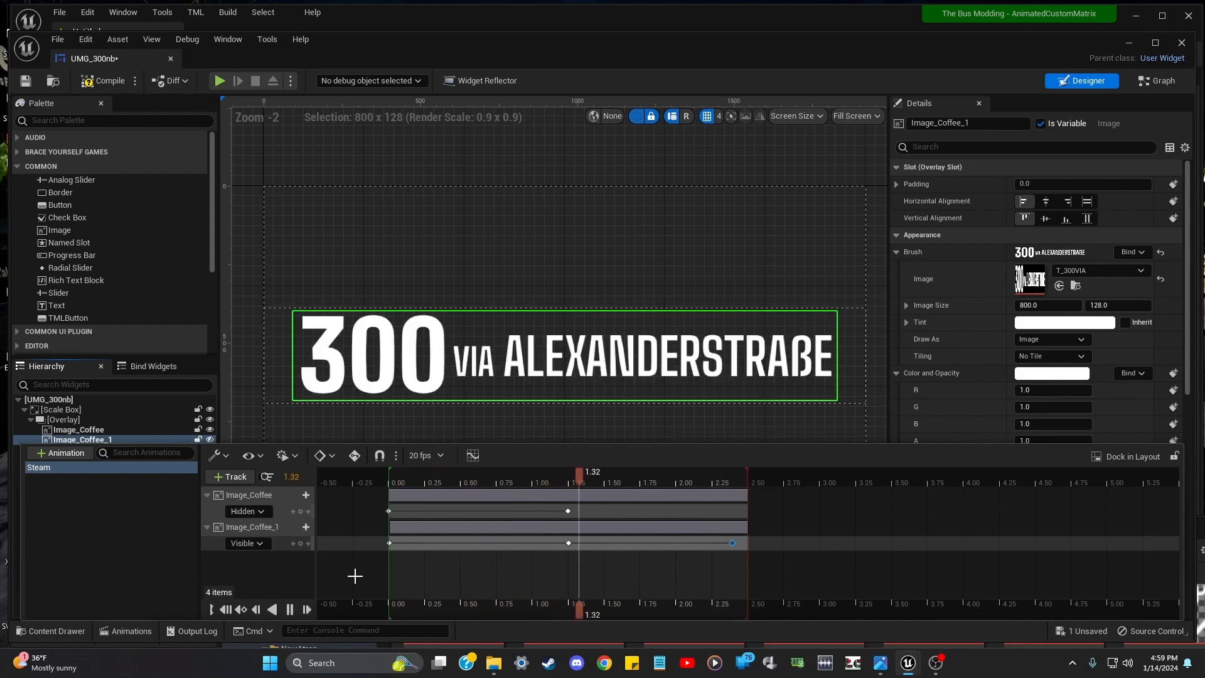
Change Image_Coffee_1's visibility key at 1.25 s to Hidden
left_click(732, 543)
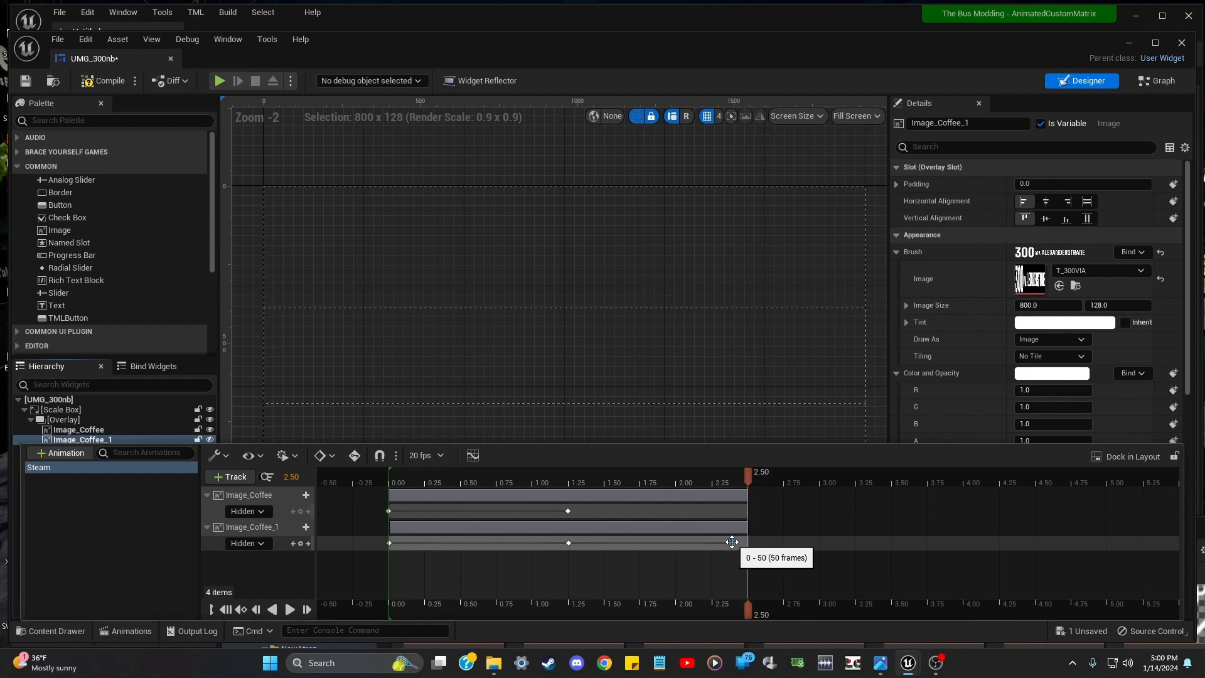
middle_click(568, 542)
left_click(582, 543)
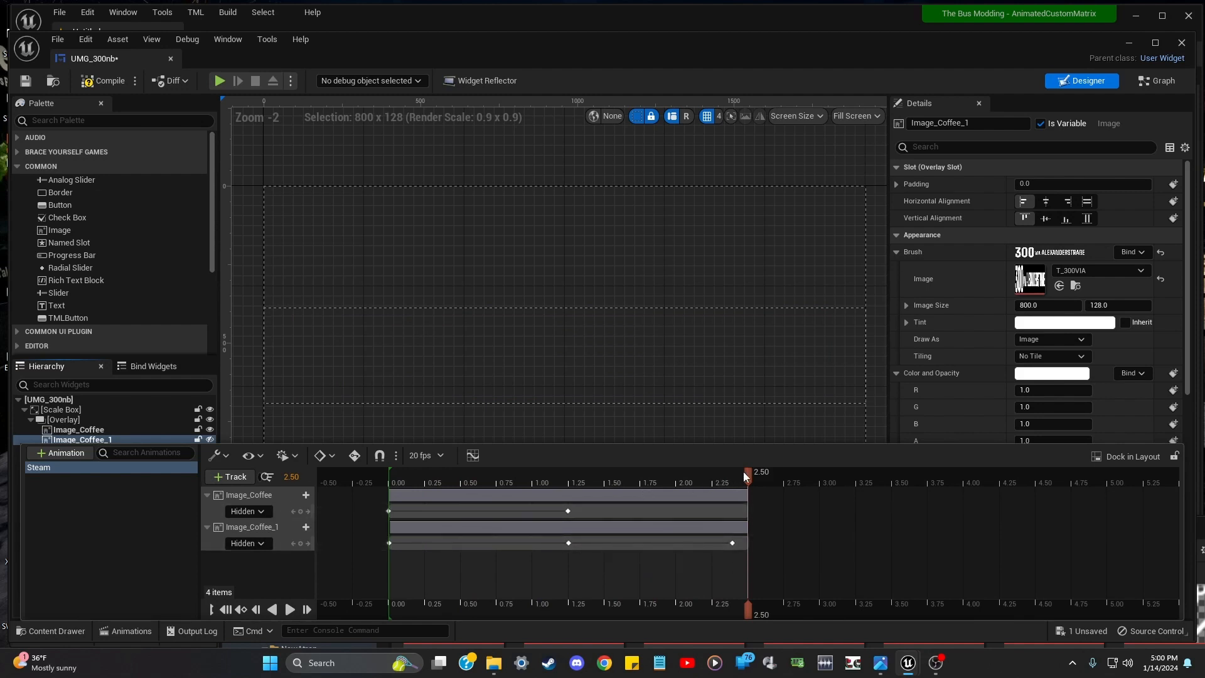
left_click_drag(744, 473, 597, 501)
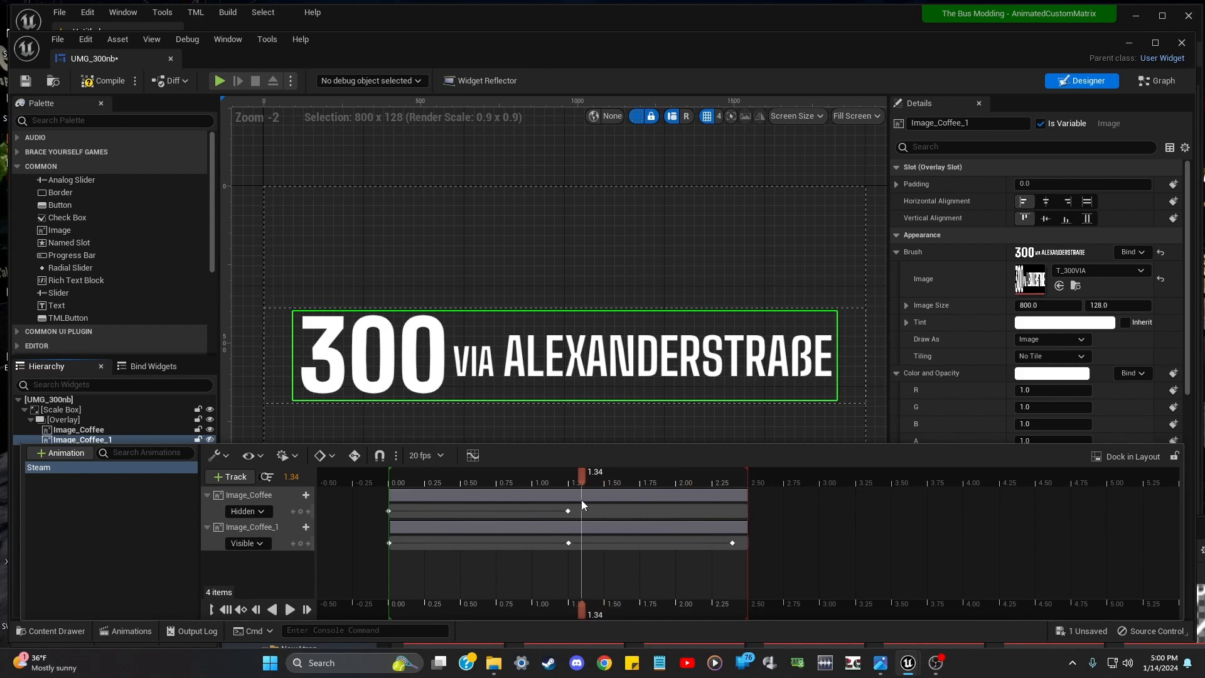
left_click(568, 543)
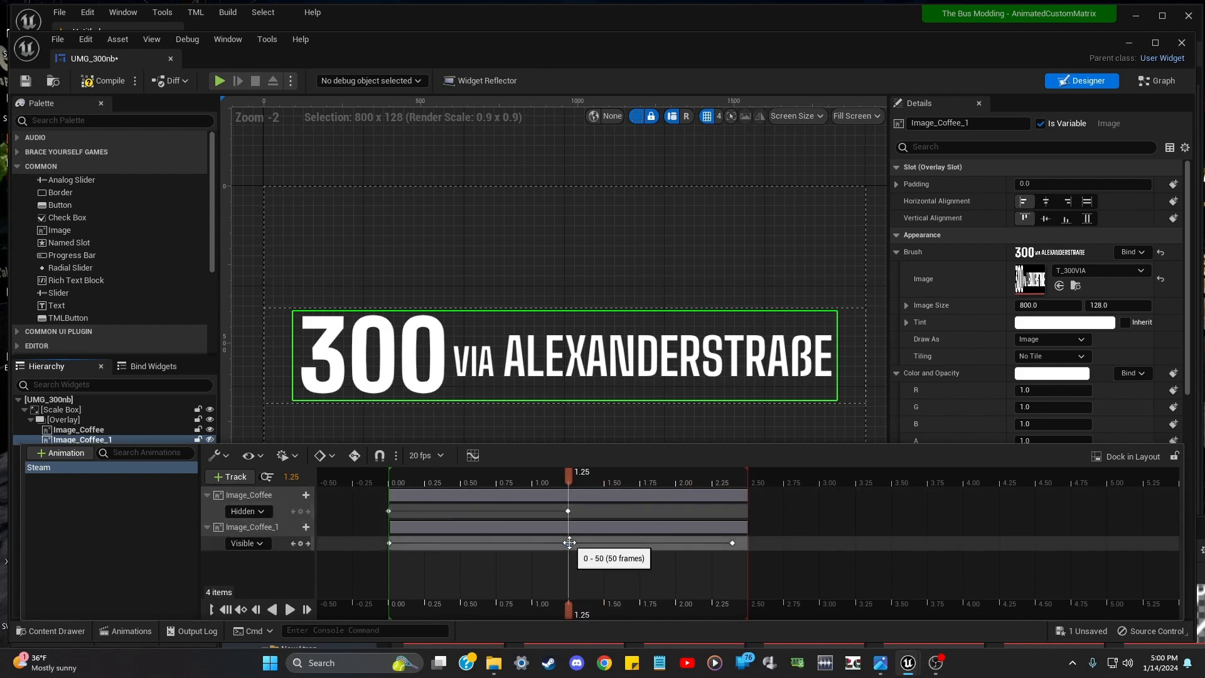
left_click(248, 543)
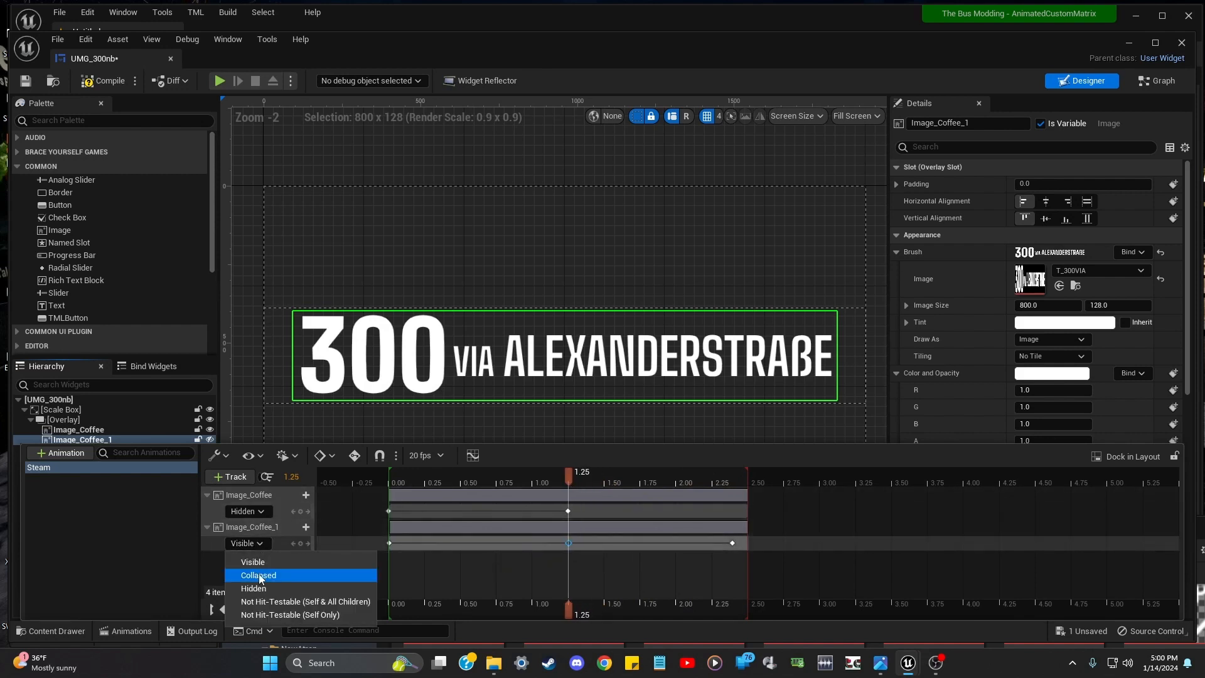
left_click(260, 589)
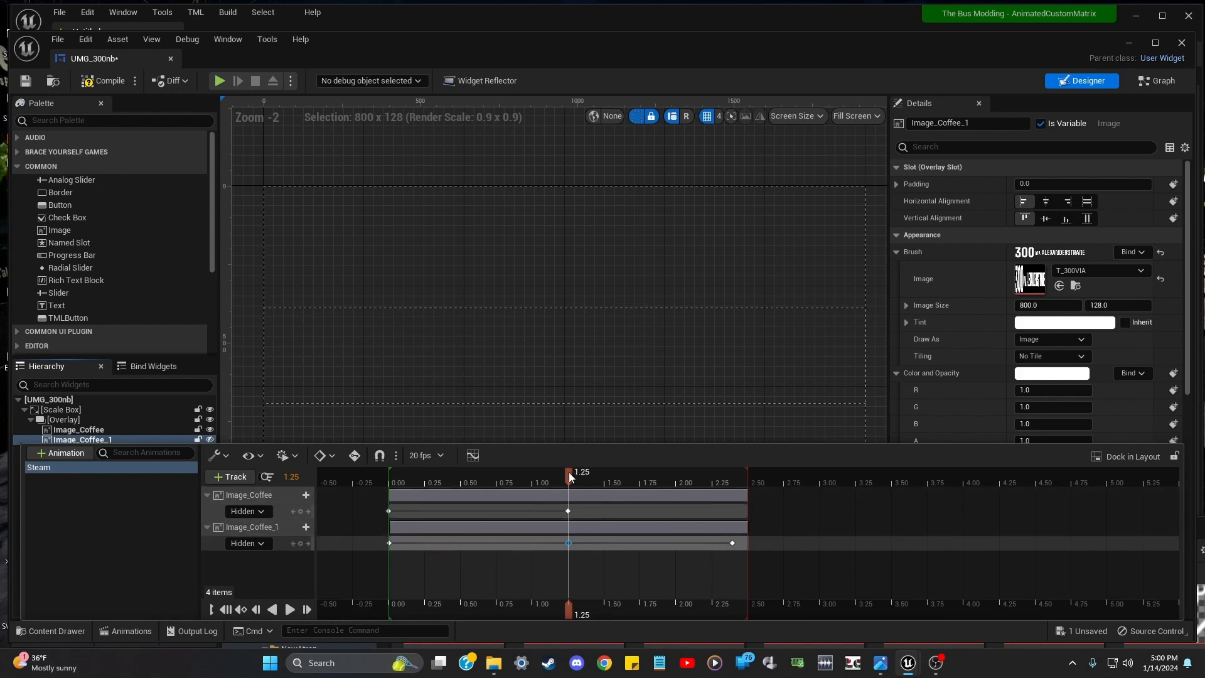
Add a Visible key for Image_Coffee_1 at 1.48 s and play the animation from the start
left_click_drag(568, 472, 602, 477)
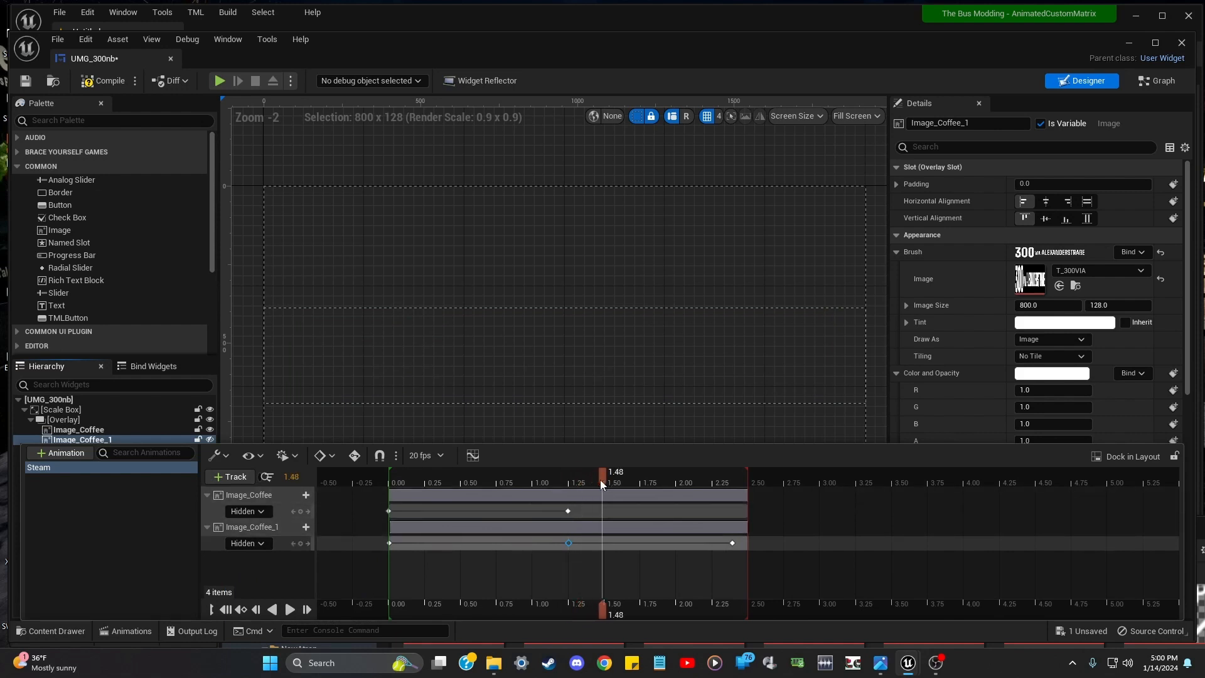
left_click(264, 544)
left_click(261, 562)
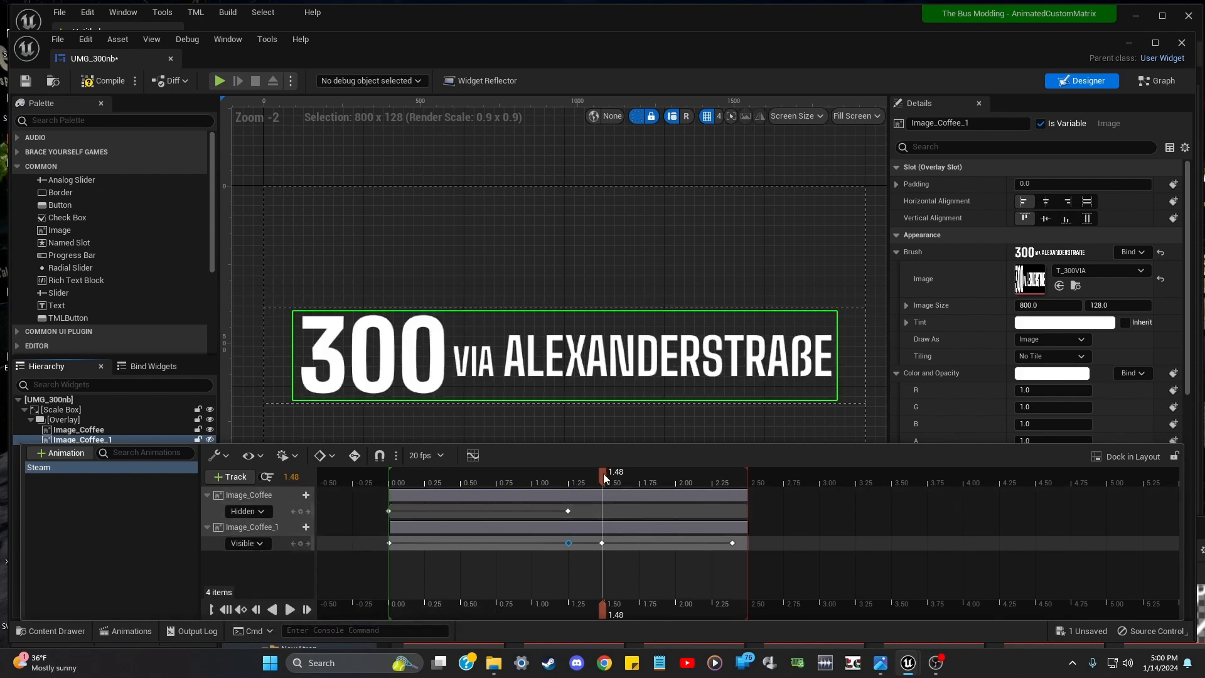
left_click_drag(604, 473, 387, 508)
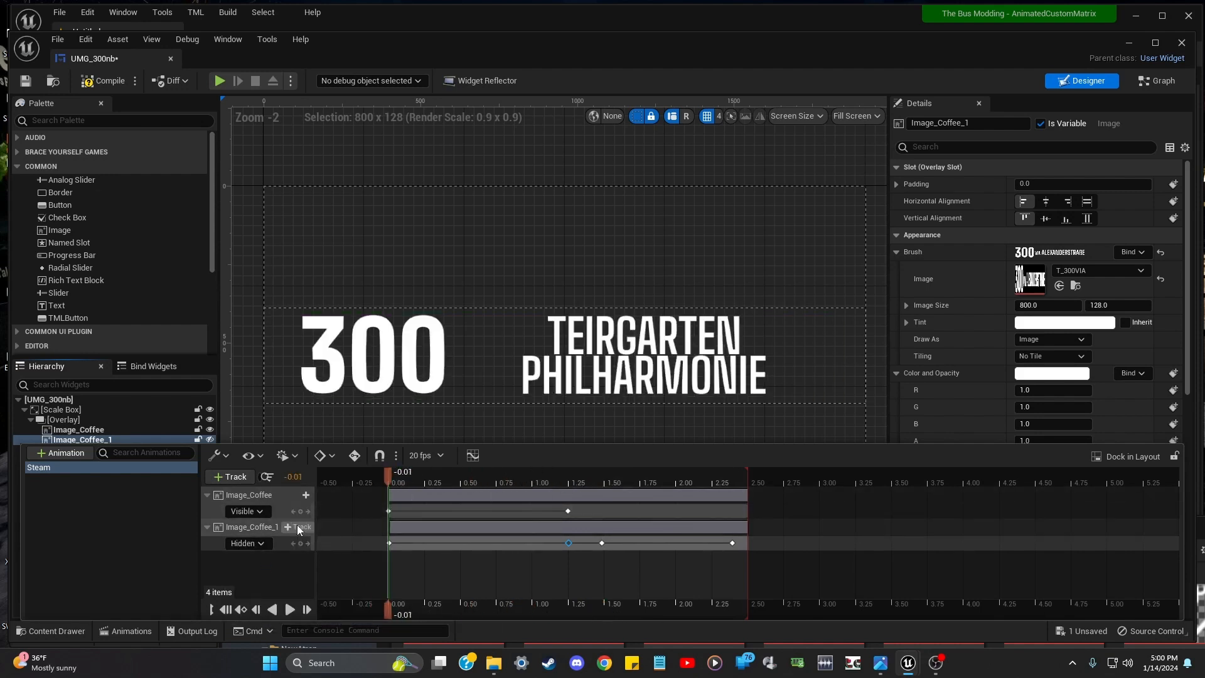
left_click(290, 610)
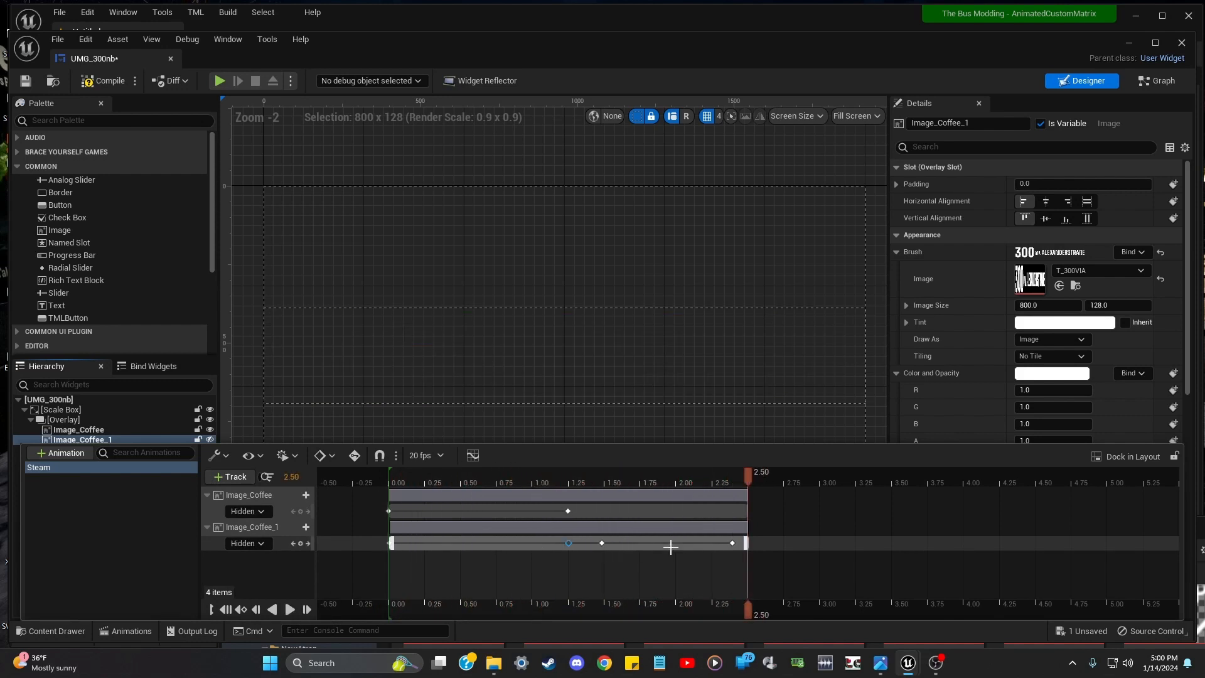
Move Image_Coffee_1's last visibility key to 2.51 s and set its key at 1.25 s to Visible
left_click(735, 544)
left_click_drag(737, 544, 750, 544)
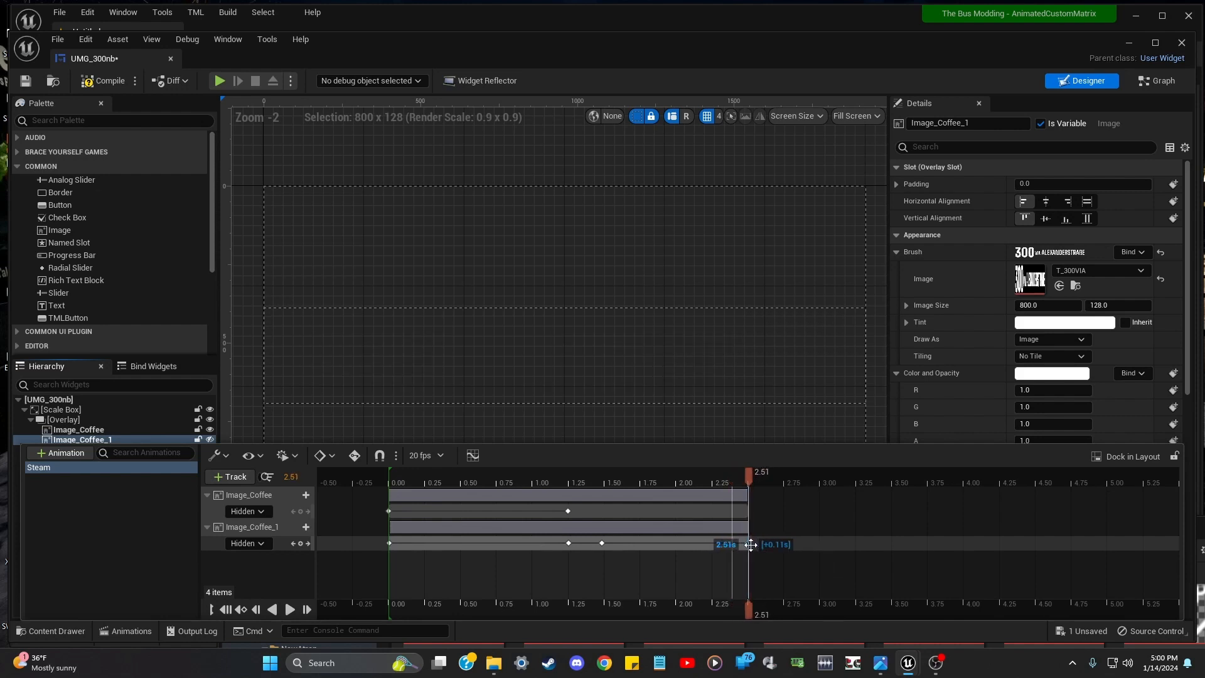
left_click(568, 543)
left_click(246, 542)
left_click(270, 568)
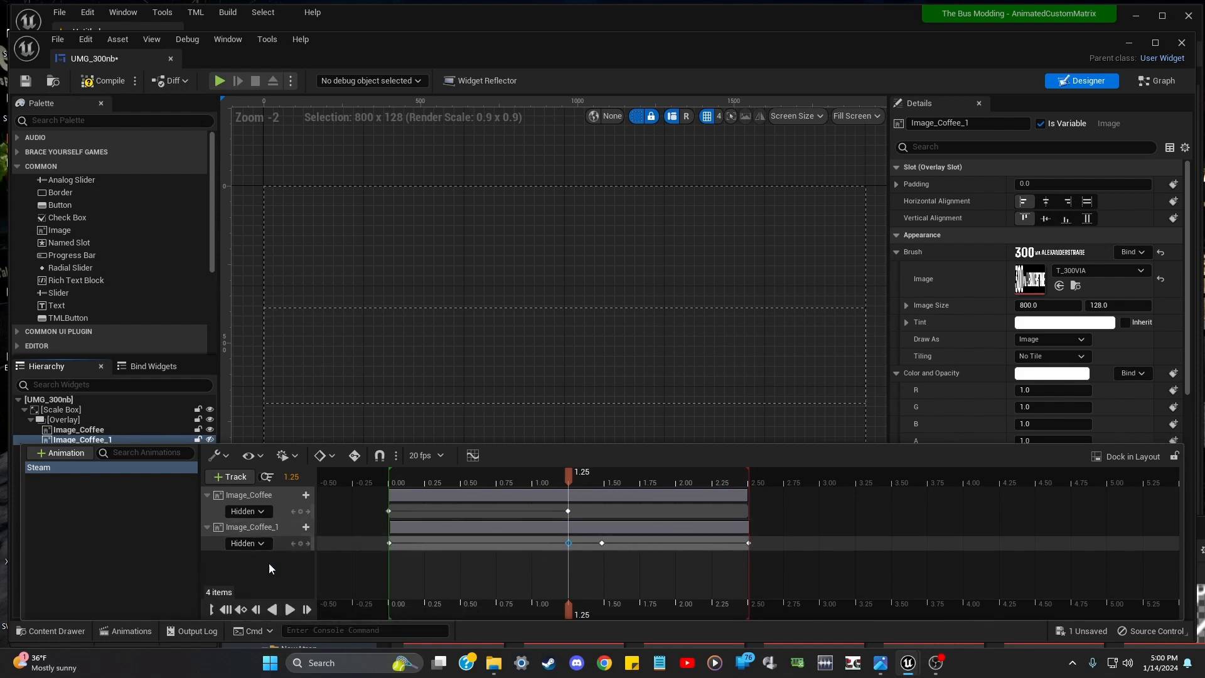
Delete Image_Coffee_1's visibility key at 1.48 s
left_click(602, 543)
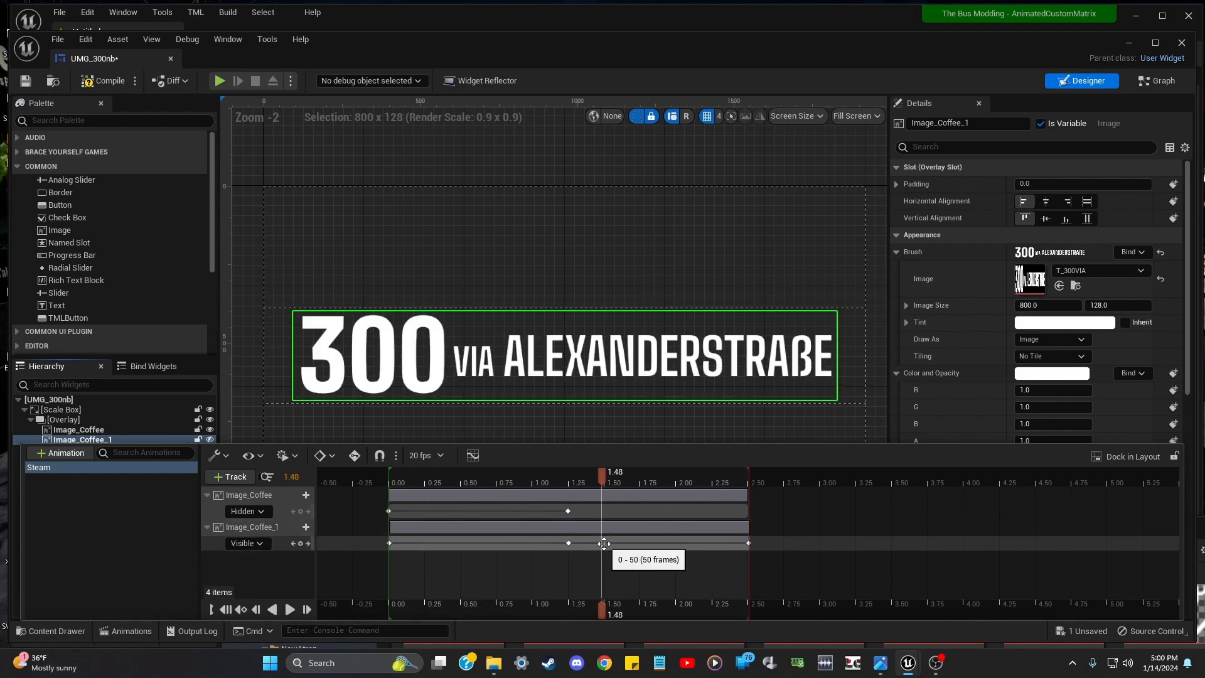
right_click(604, 544)
left_click(624, 531)
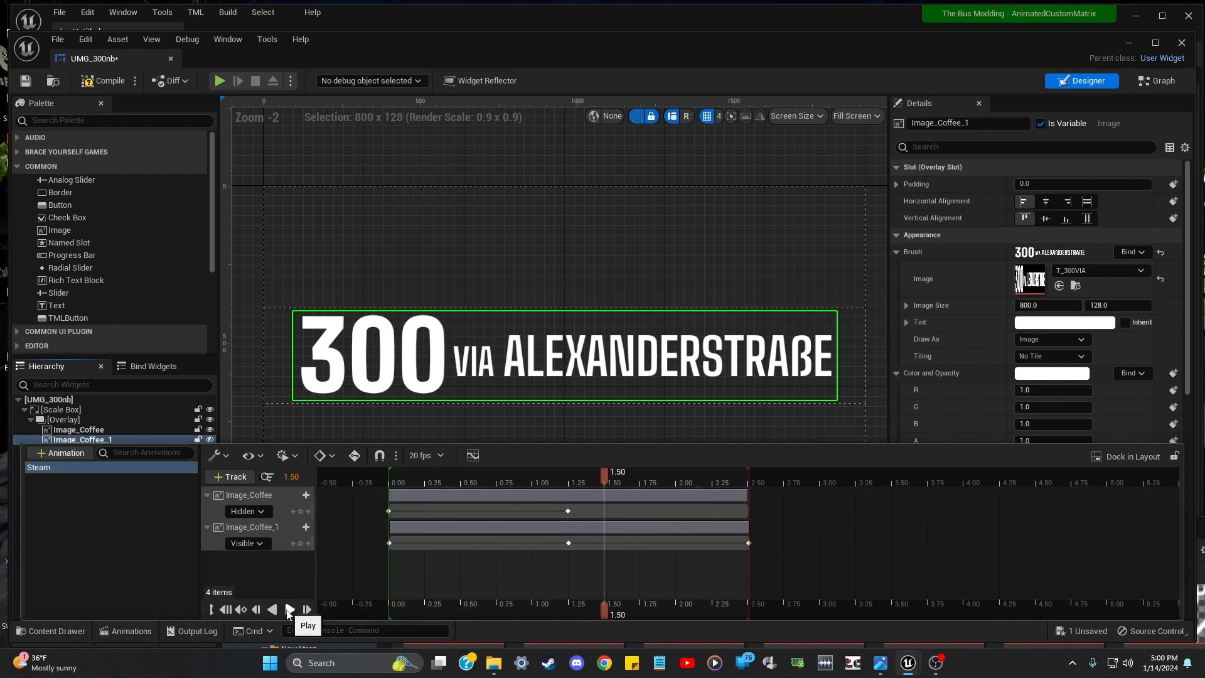
Preview the Steam animation, and compile and save the UMG_300nb widget
left_click(288, 609)
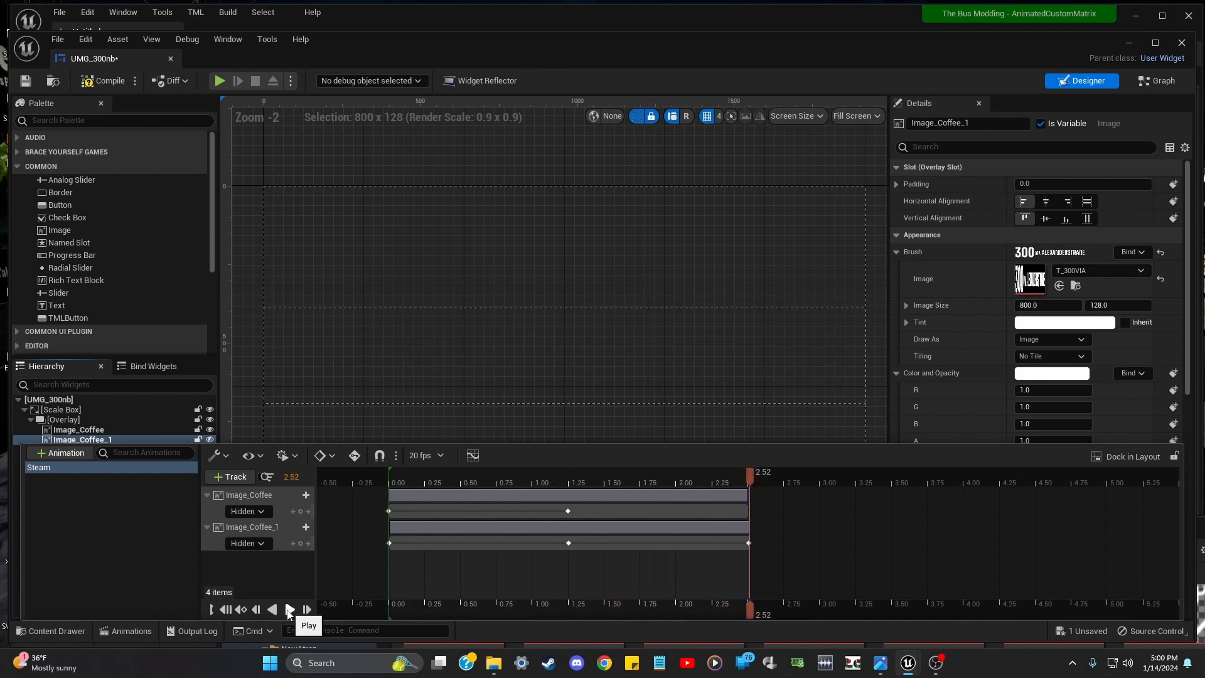
left_click(289, 610)
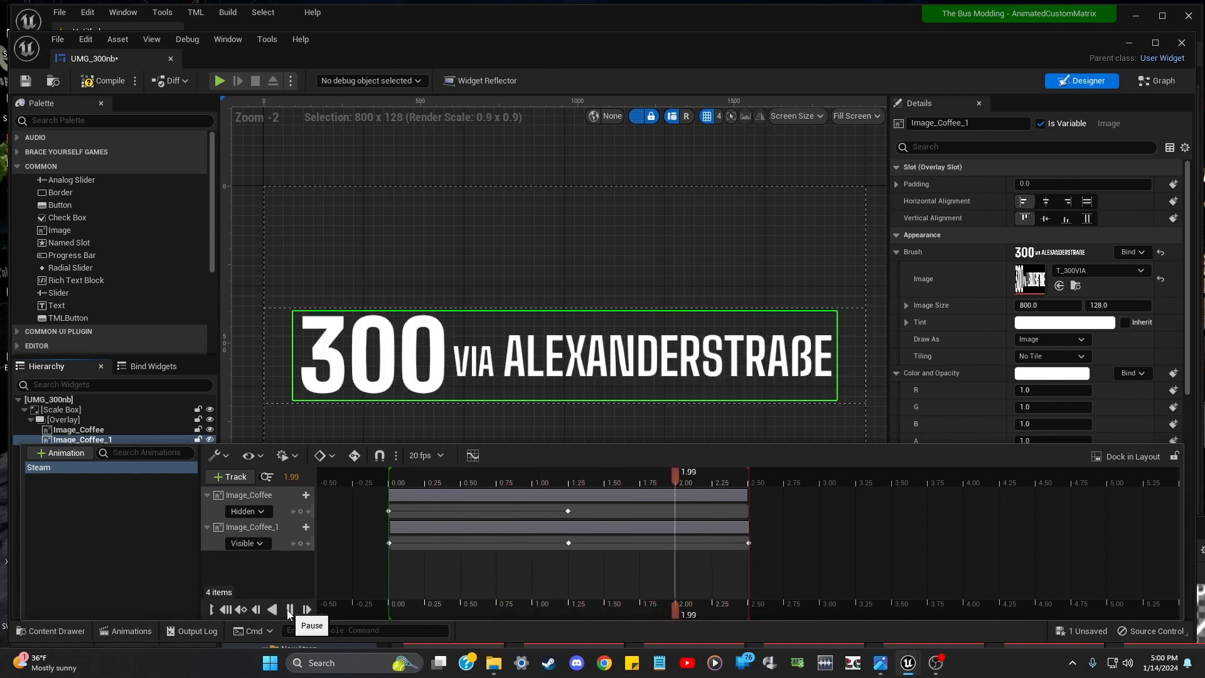
left_click(95, 83)
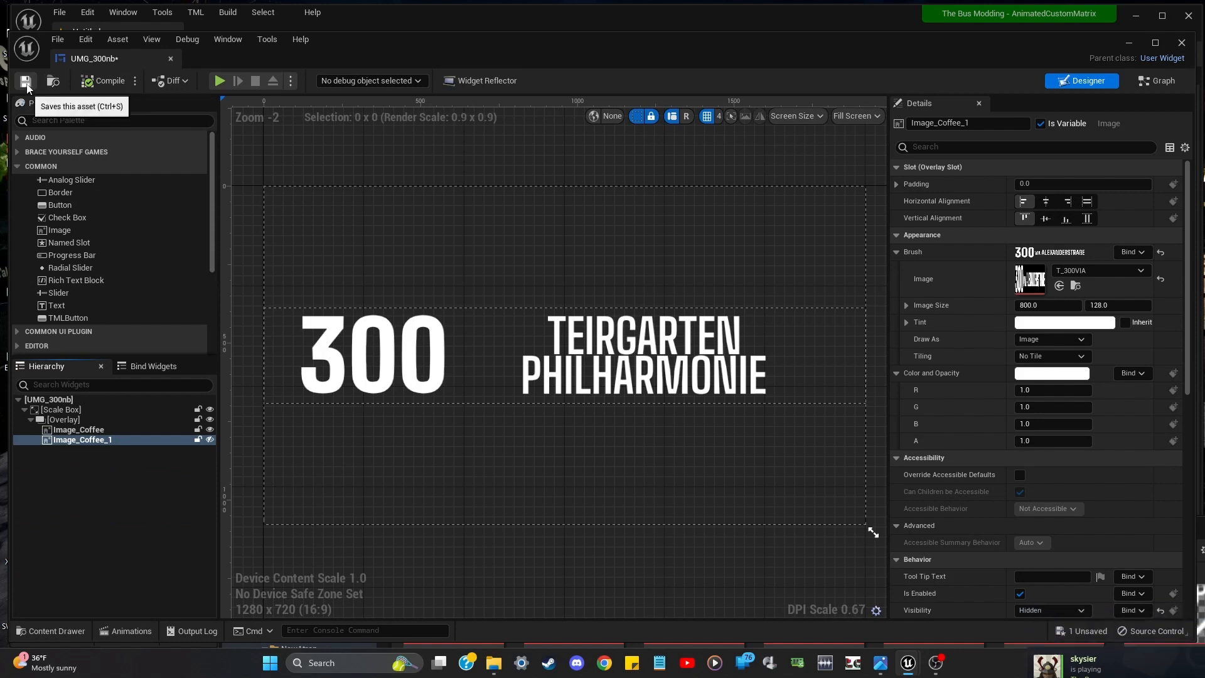
left_click(26, 81)
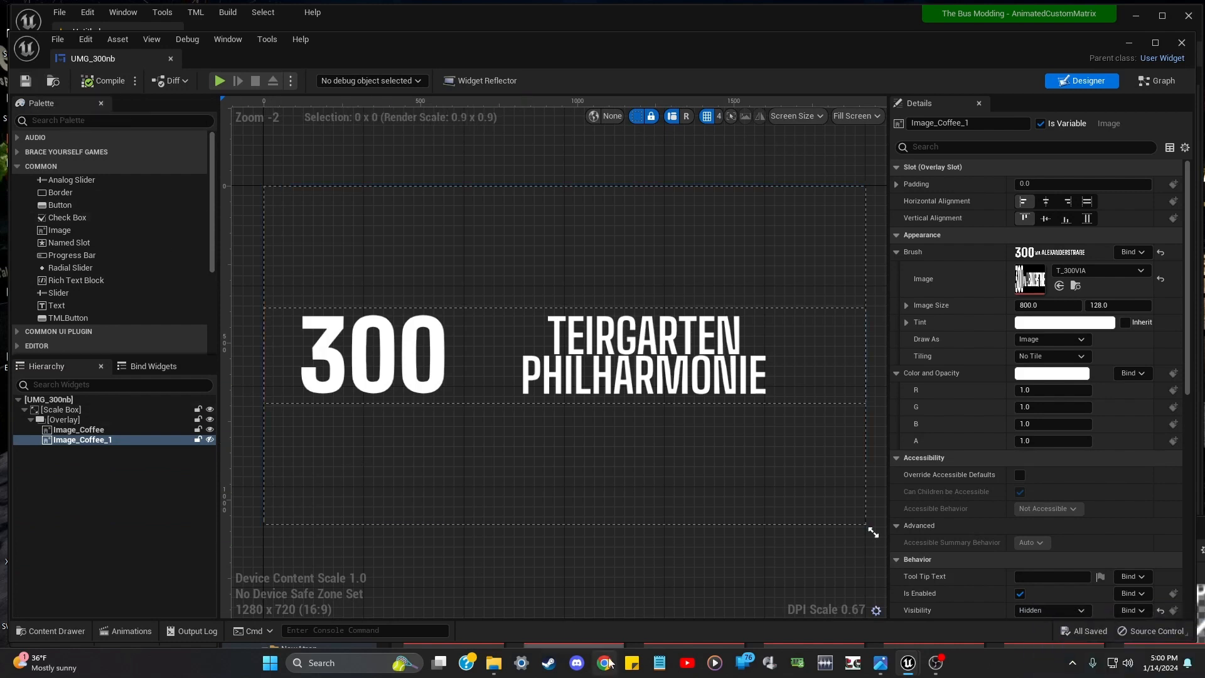
Duplicate the UMG_300nb widget in the NewAtron folder and name the copy UMG_300sb
mouse_move(908, 663)
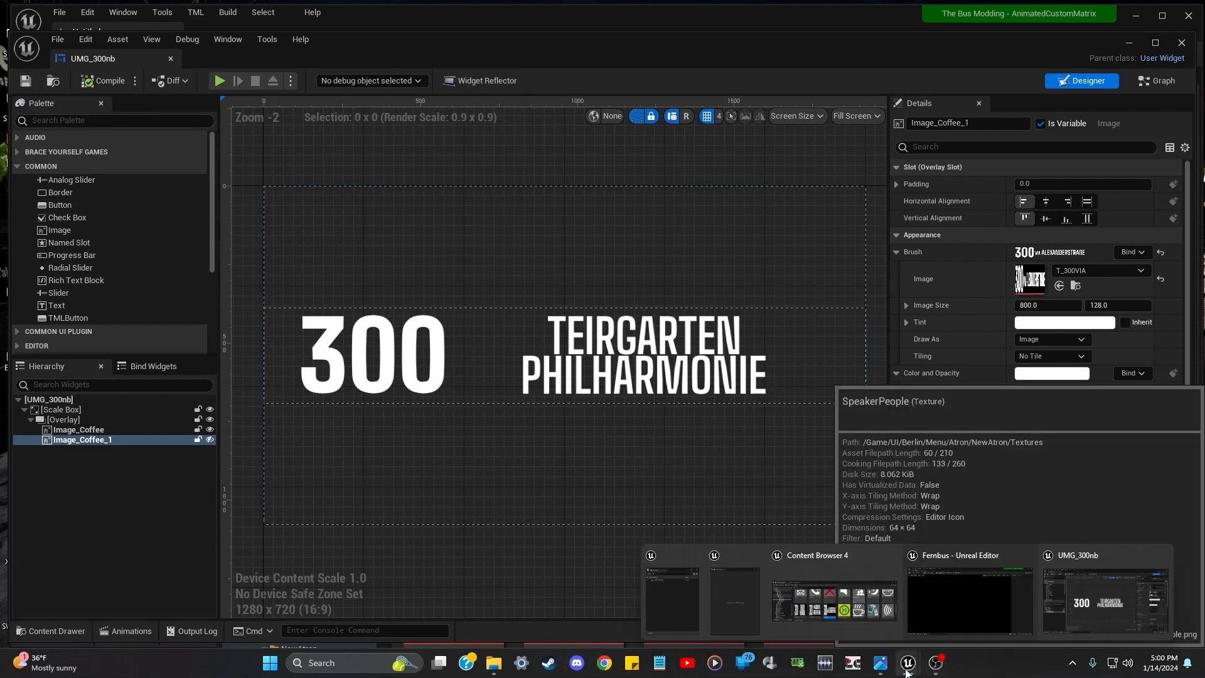
left_click(864, 569)
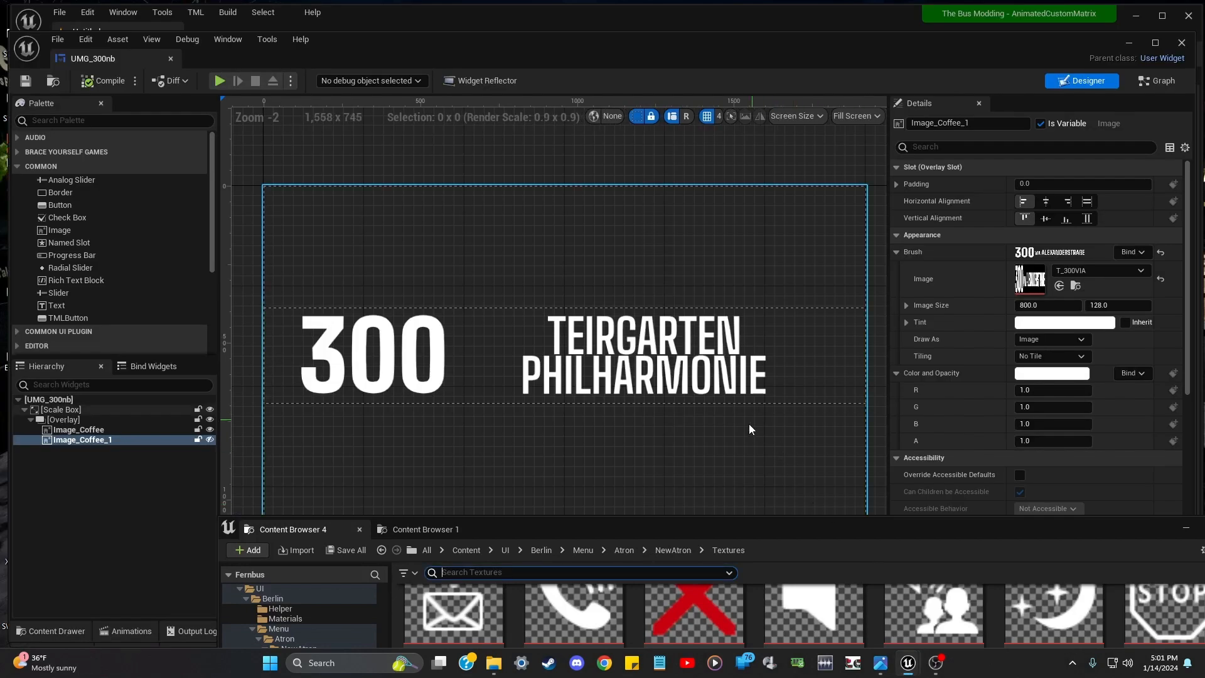
left_click_drag(756, 533, 703, 313)
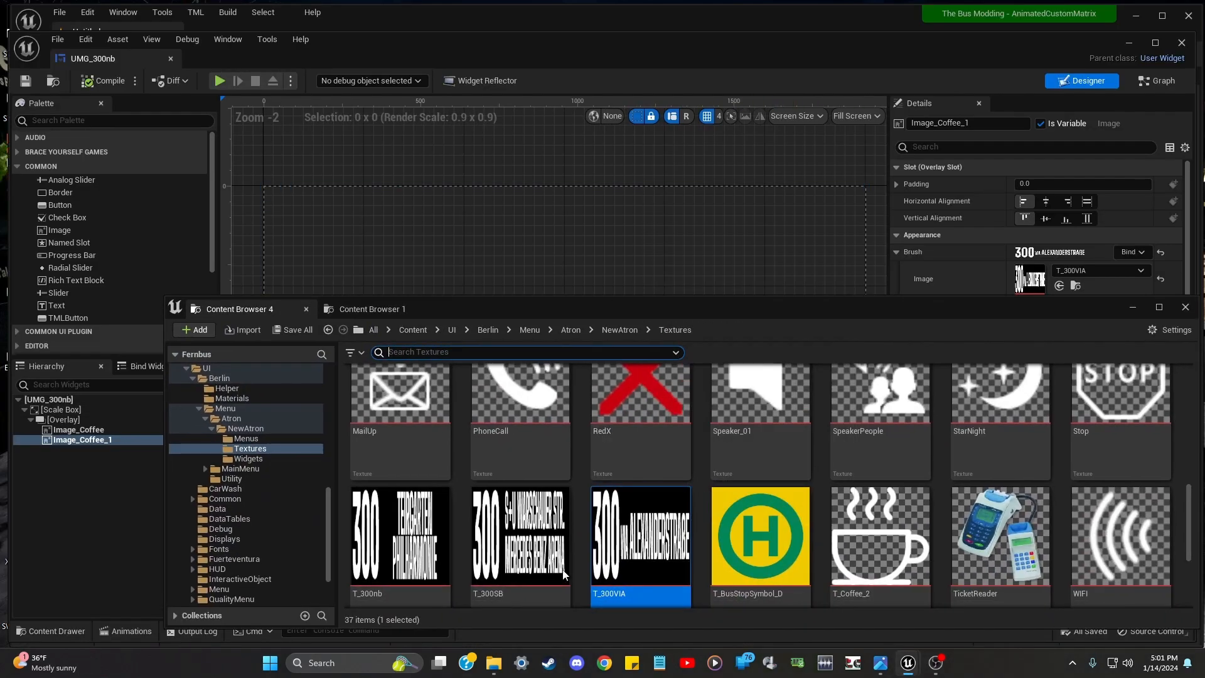
left_click(265, 428)
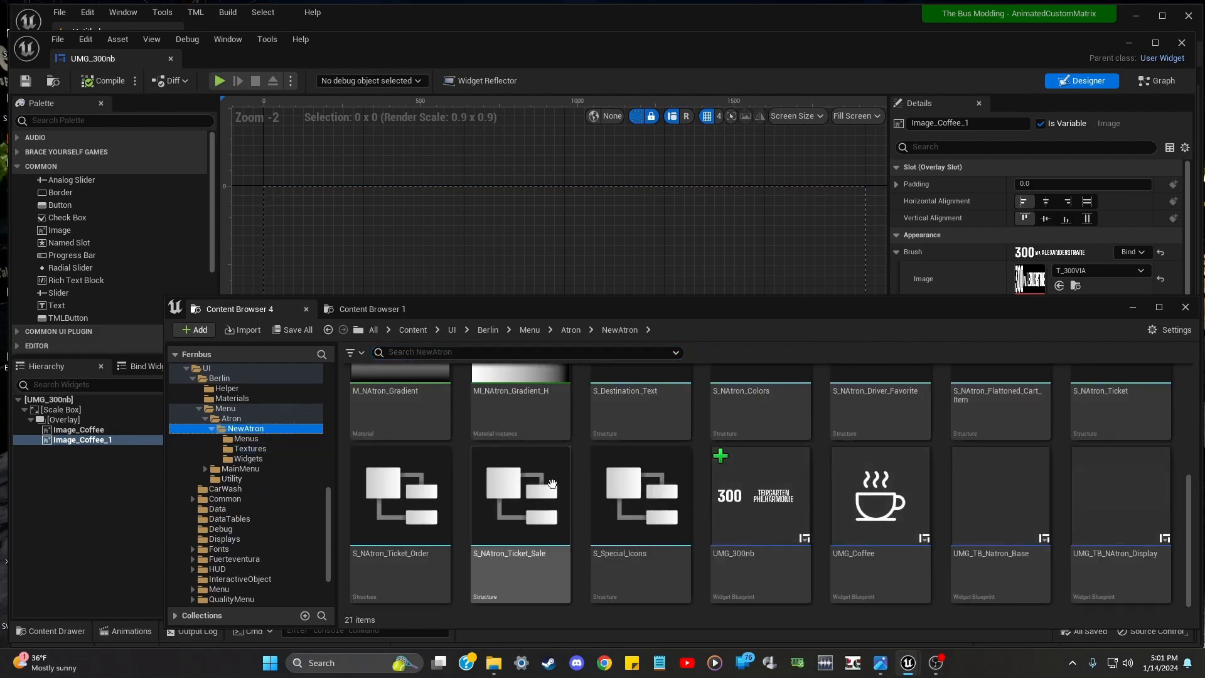
mouse_move(746, 518)
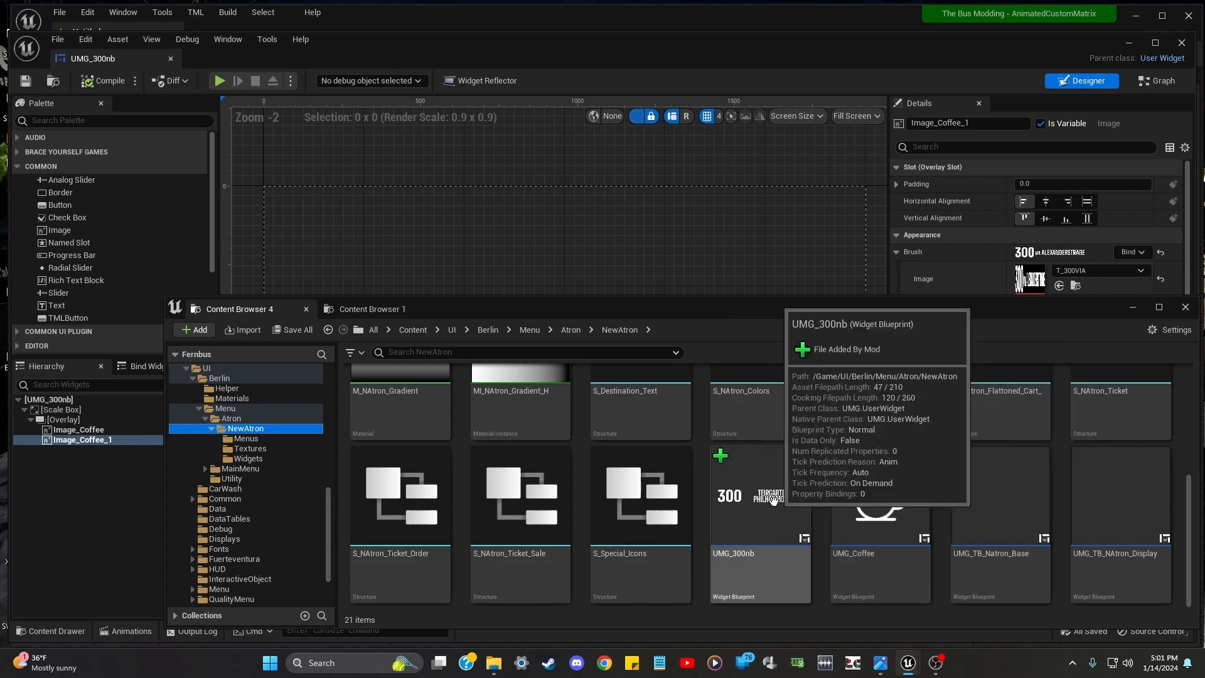
right_click(748, 495)
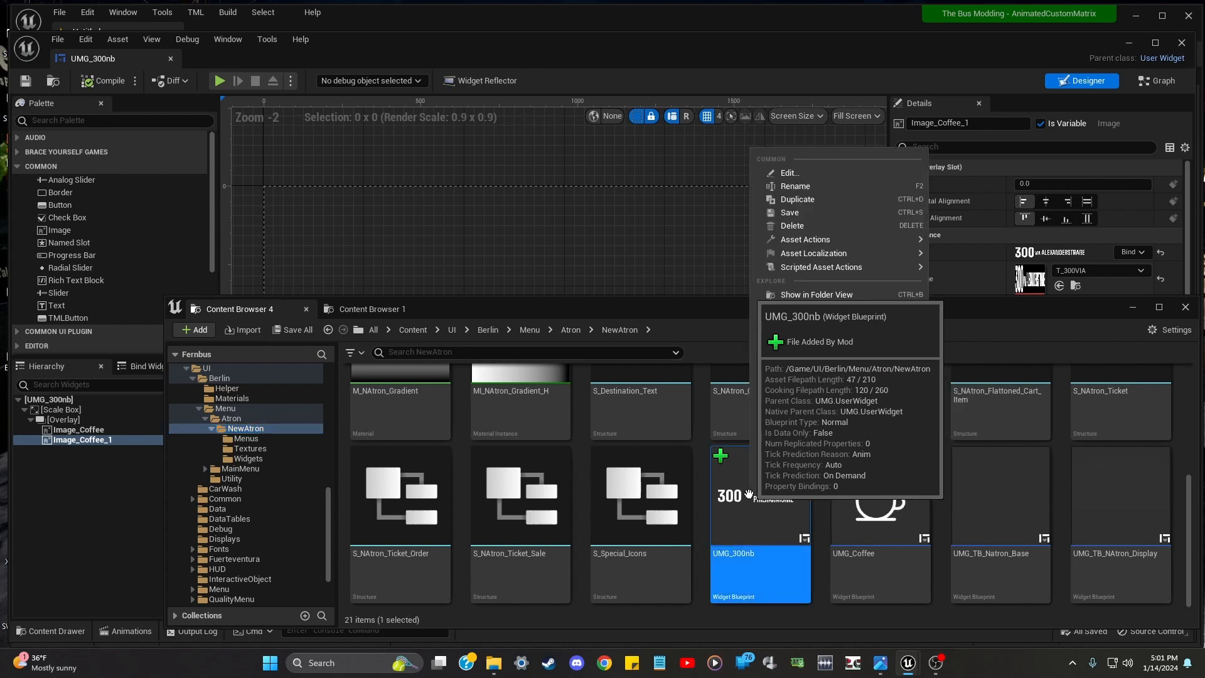
left_click(795, 200)
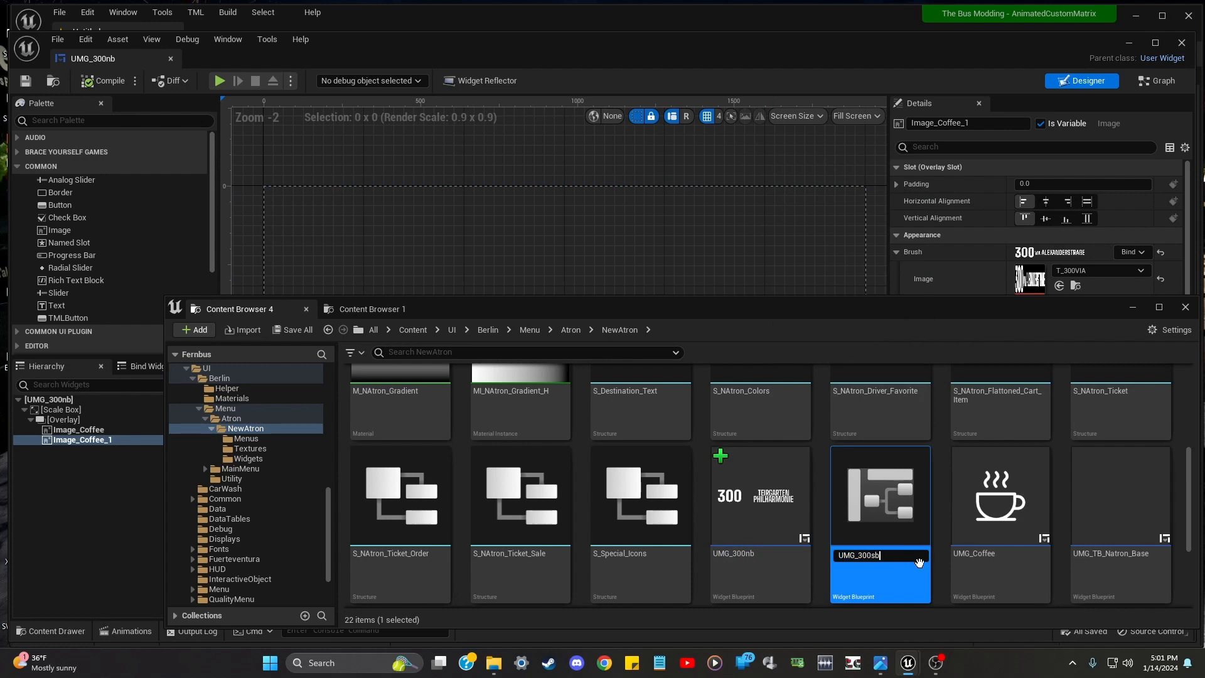
type("UMG_300sb")
key("Return")
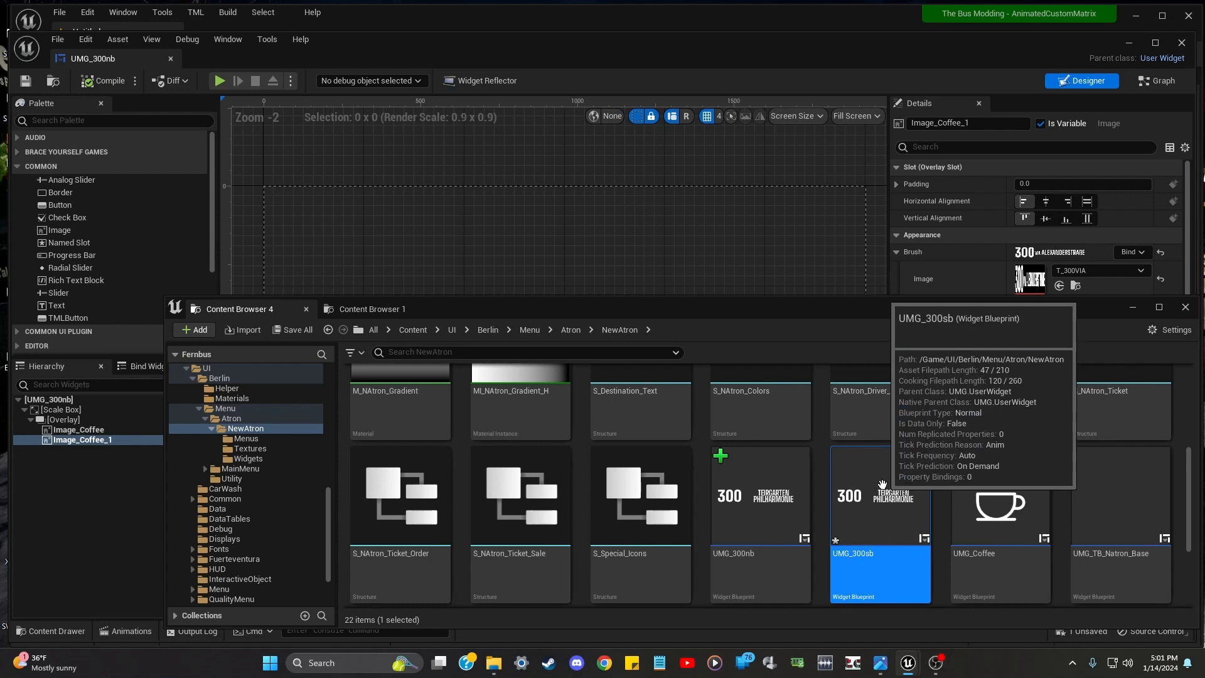
Open the UMG_300sb widget and play its Steam animation to check the copied visibility tracks
double_click(882, 484)
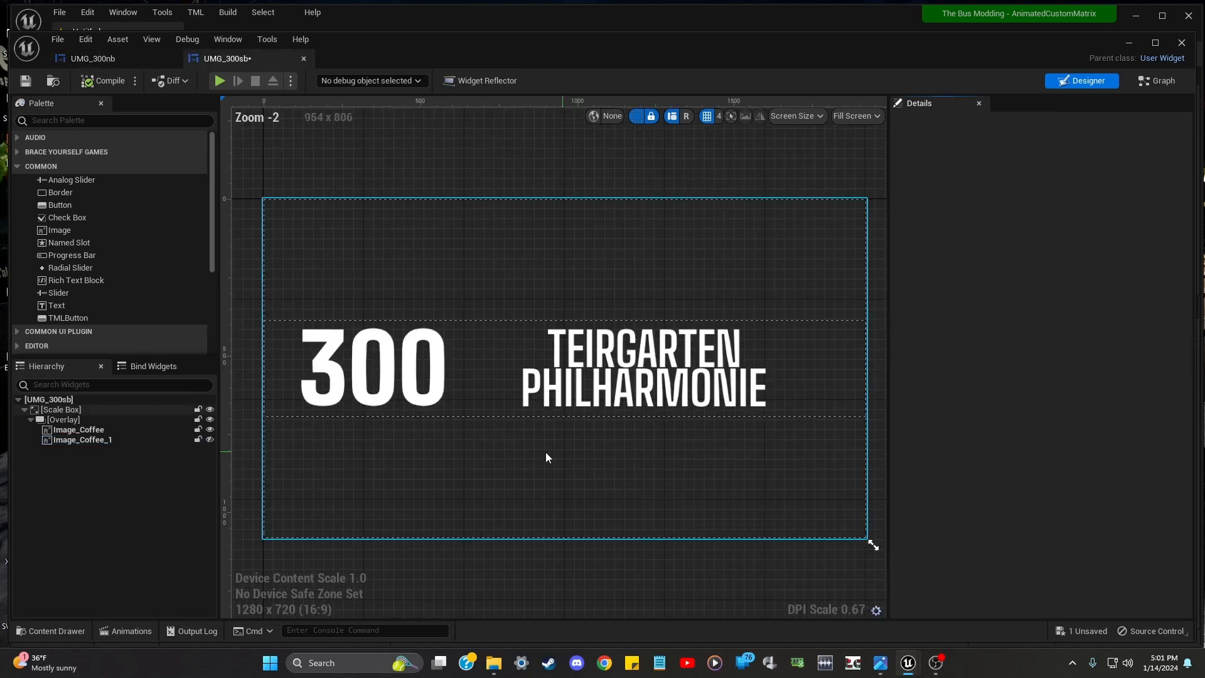
left_click(129, 630)
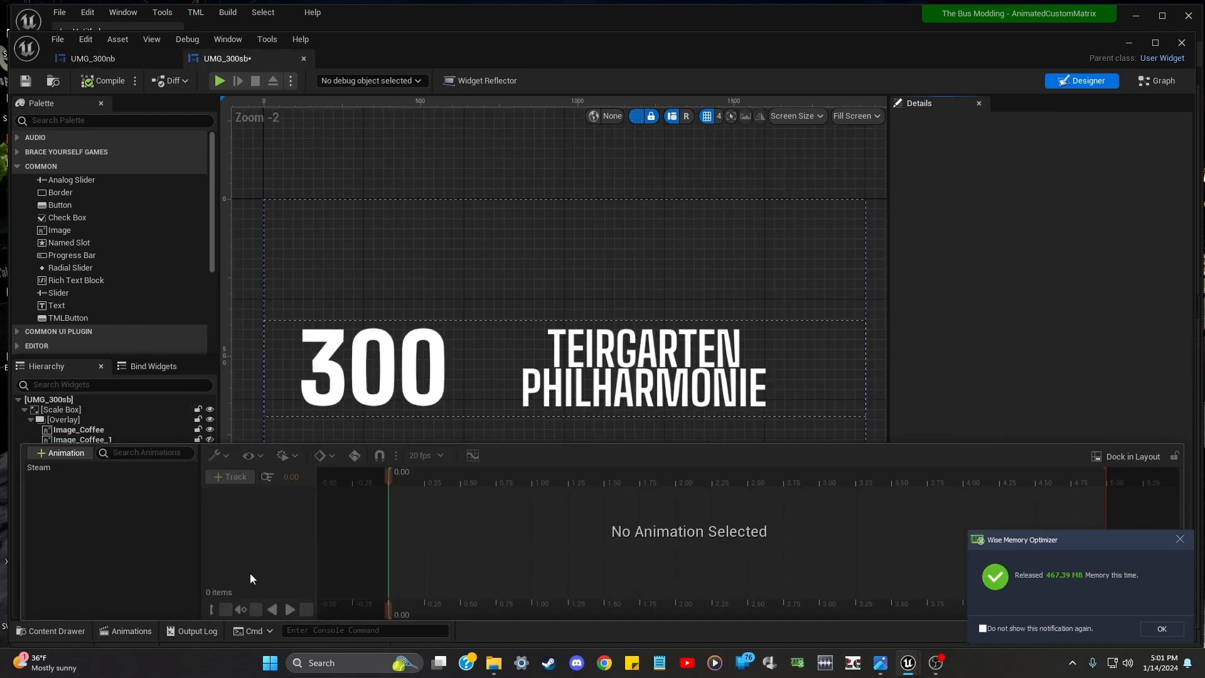
left_click(155, 477)
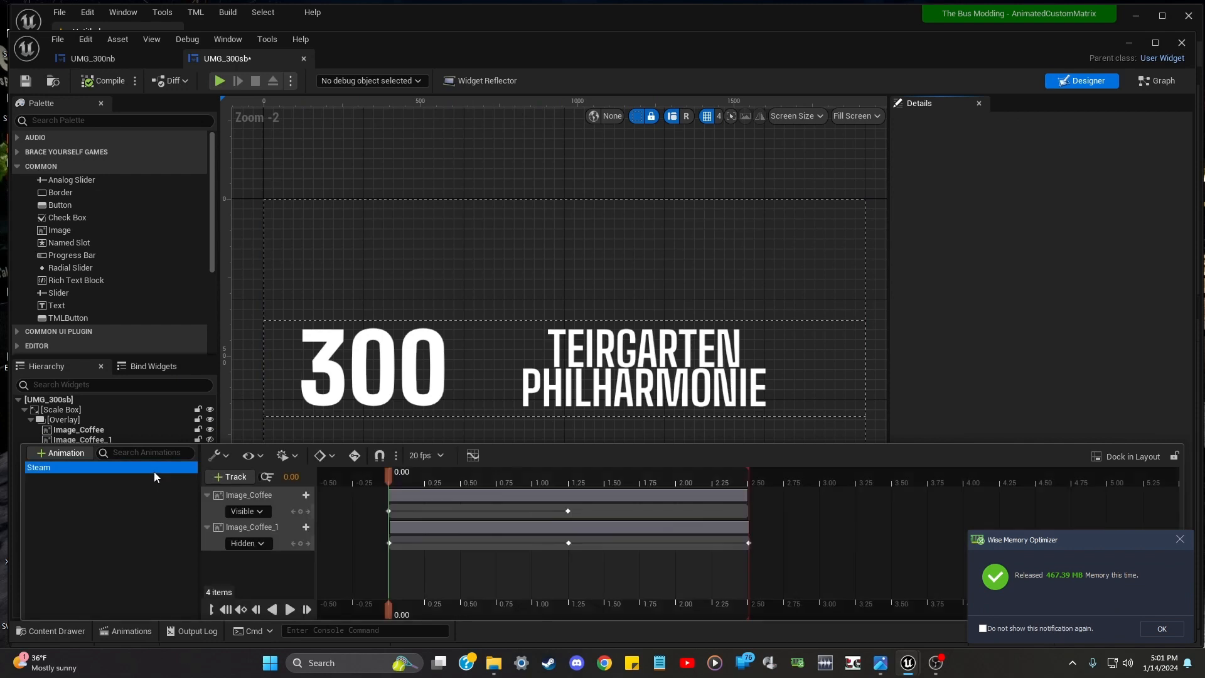
left_click(289, 609)
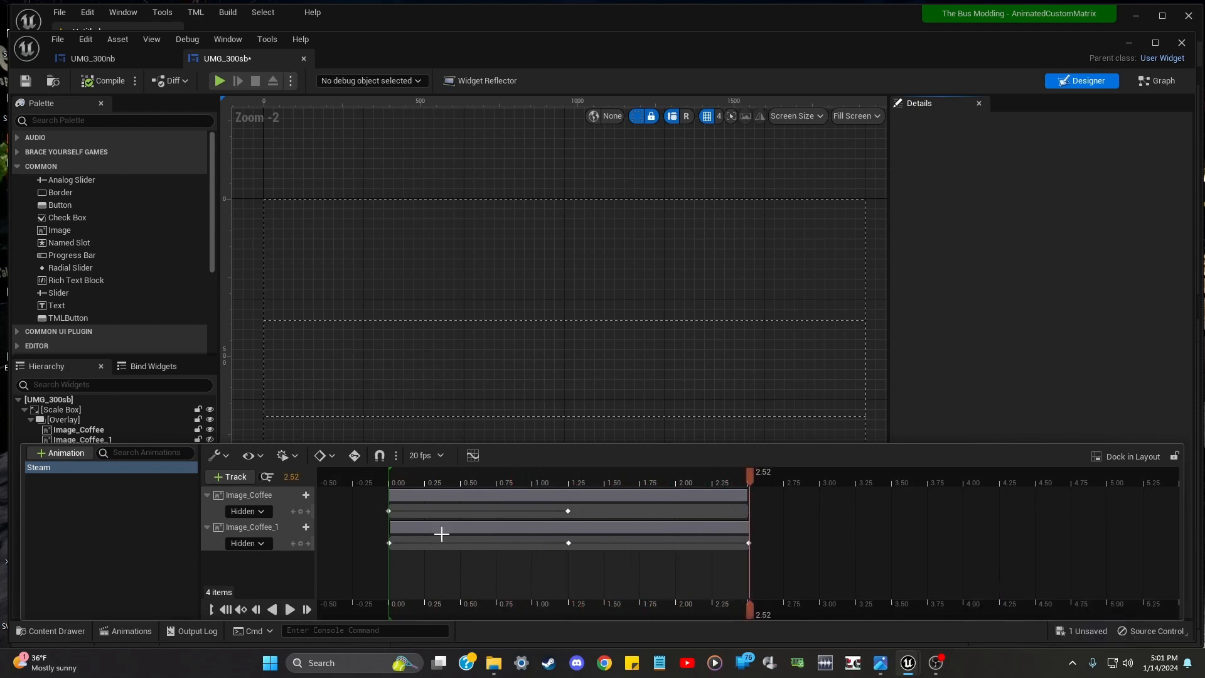
left_click_drag(585, 441, 587, 461)
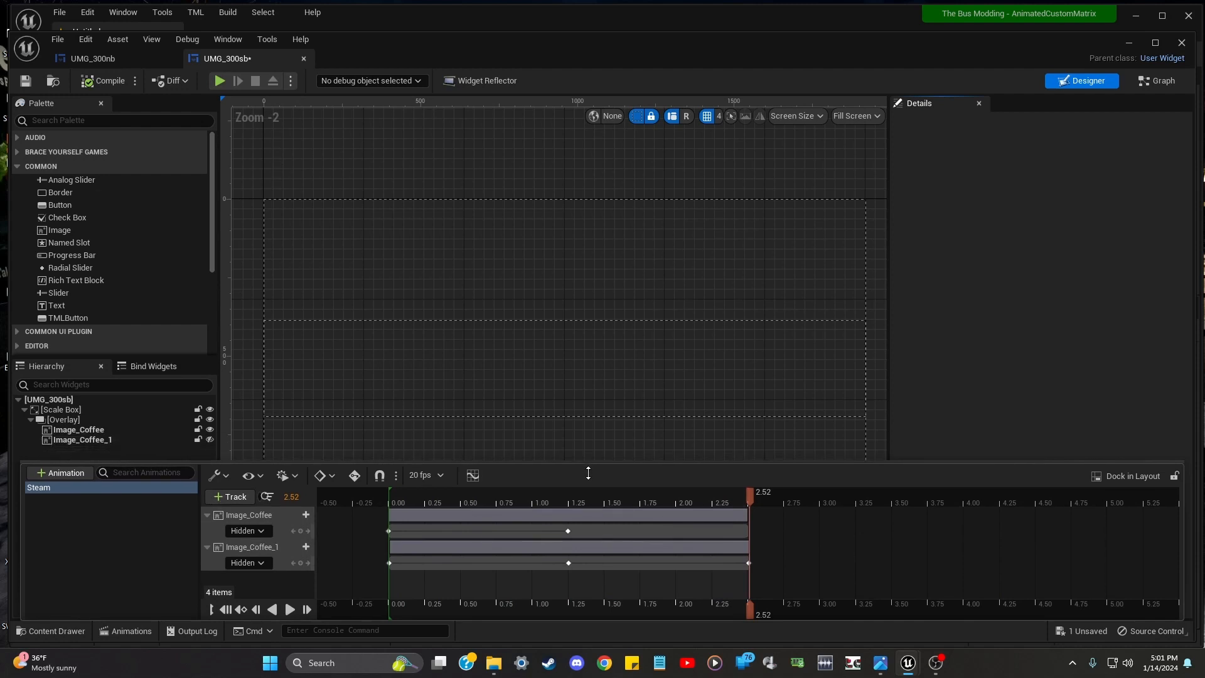
Assign the T_300SB texture from the NewAtron Textures folder to Image_Coffee's brush in UMG_300sb
left_click(137, 429)
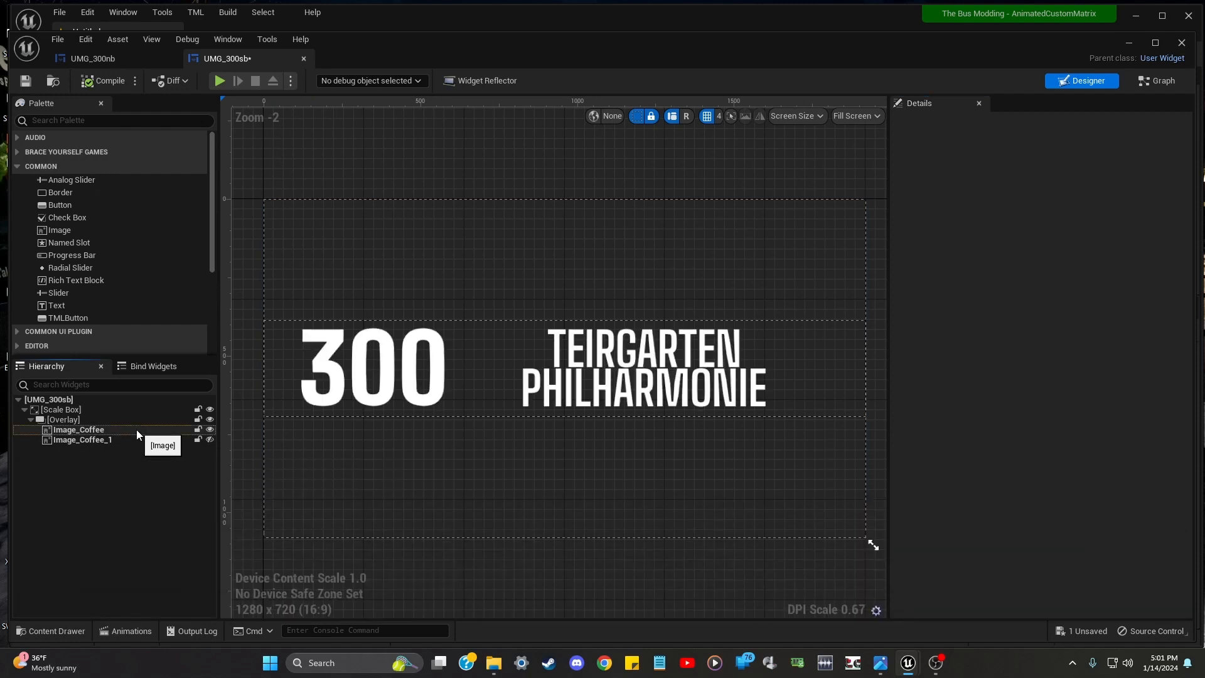
left_click(137, 429)
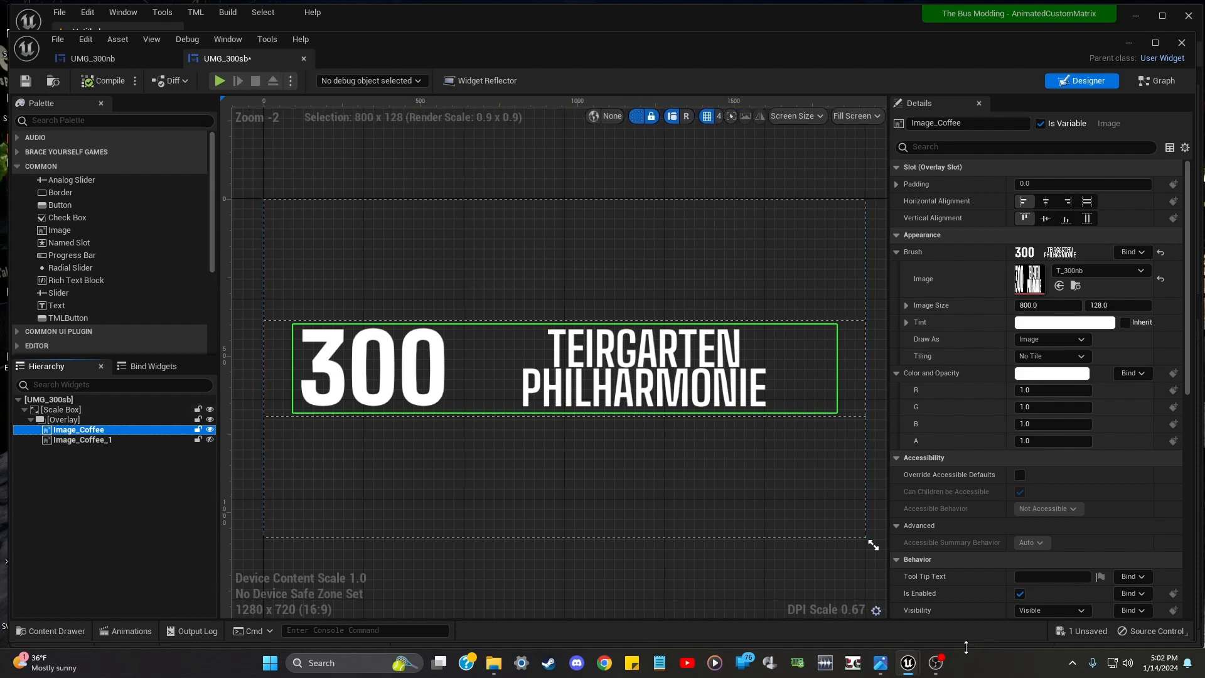
mouse_move(908, 662)
left_click(832, 573)
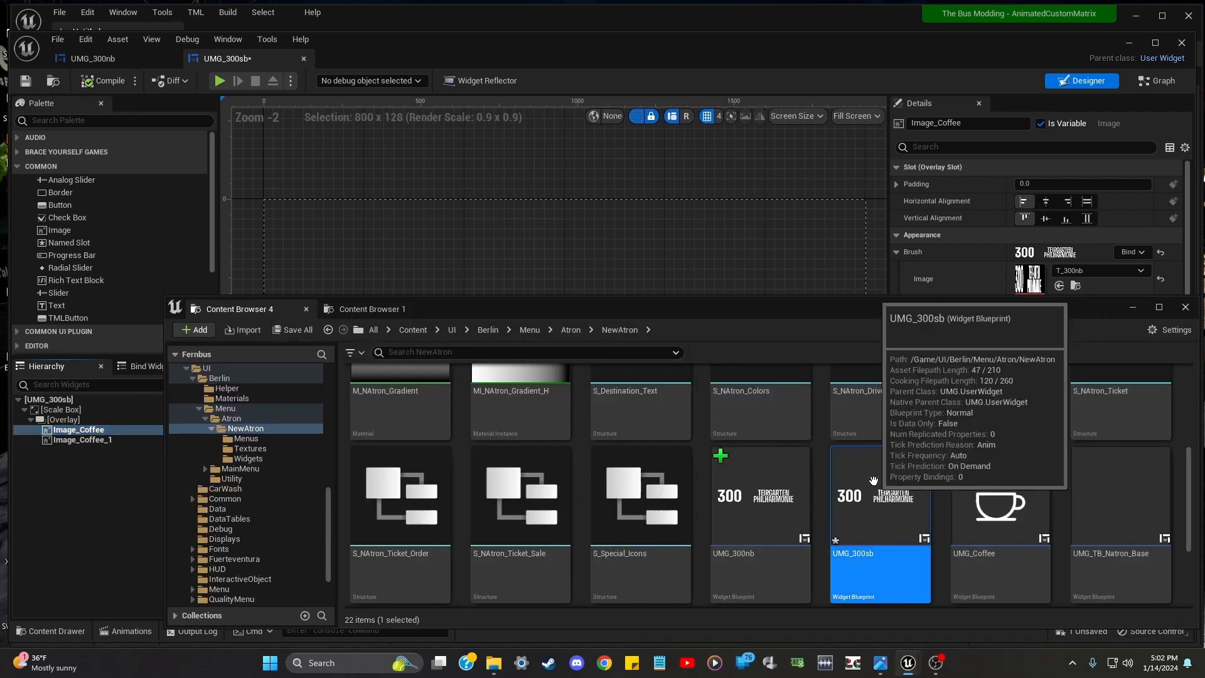
left_click(359, 309)
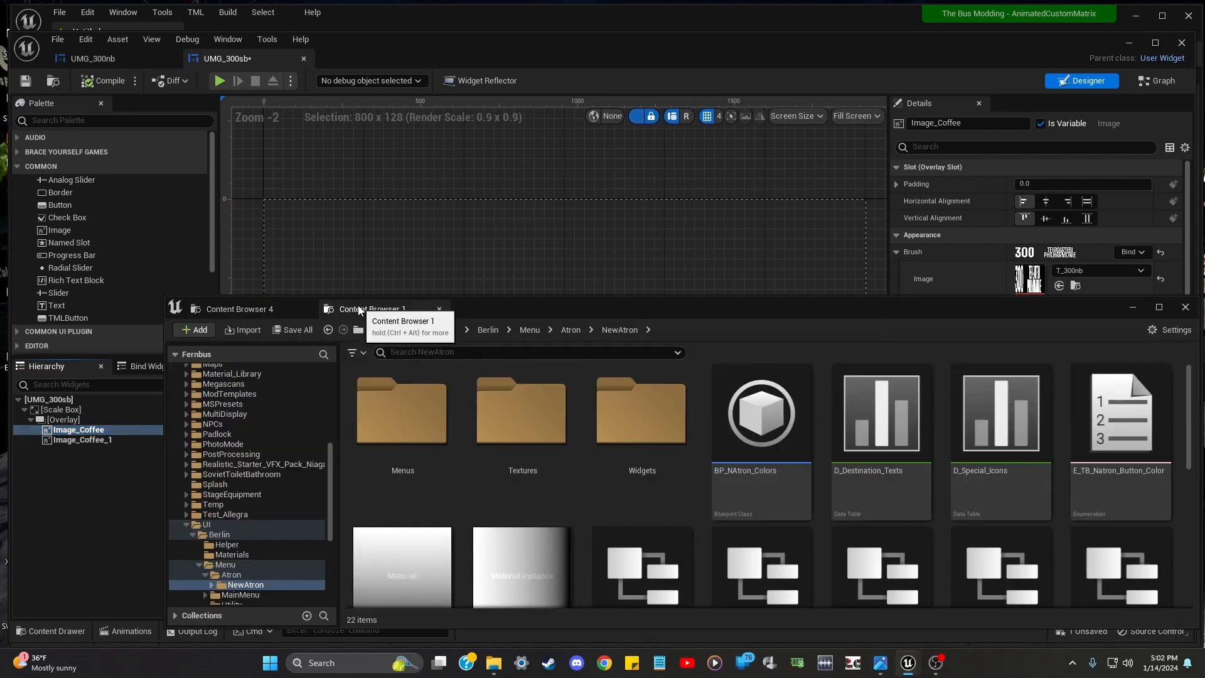
scroll(702, 420, "down", 1)
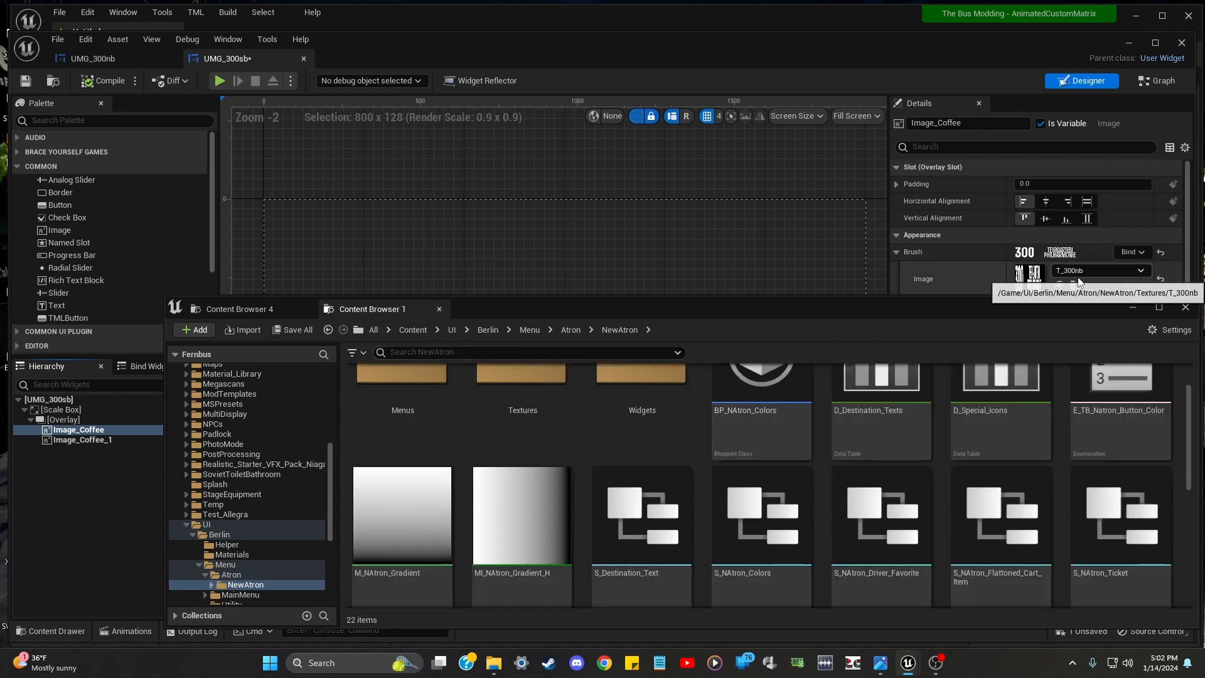
left_click(1074, 285)
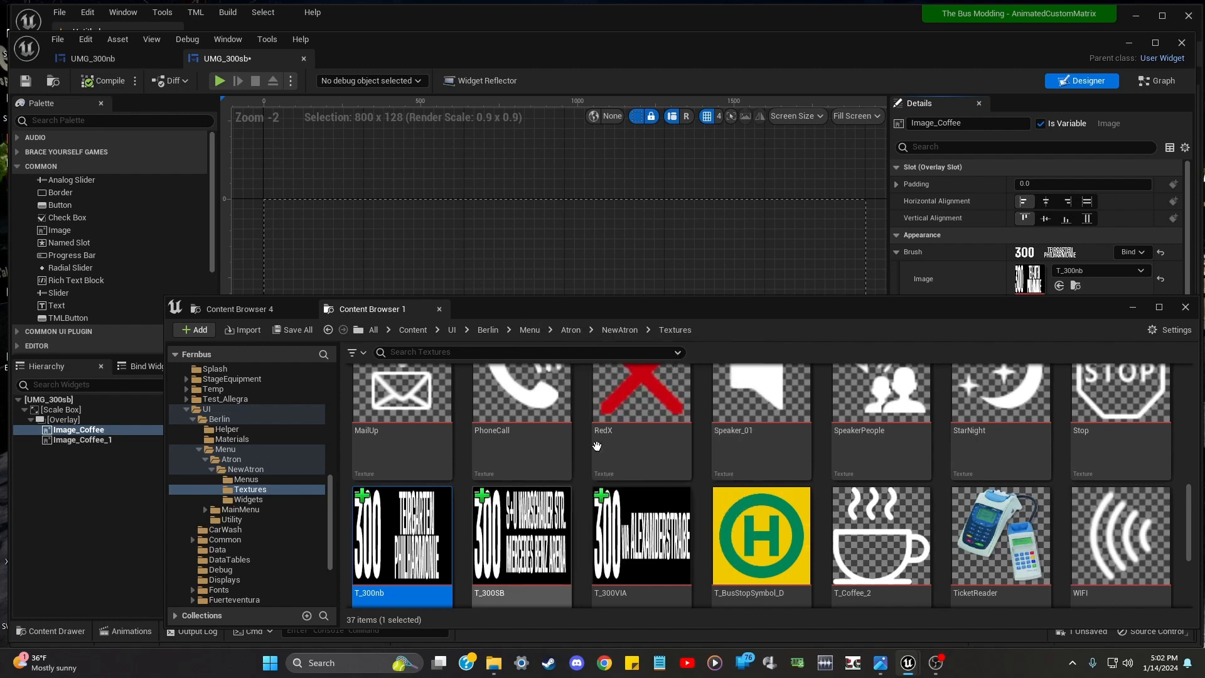
left_click_drag(737, 302, 755, 407)
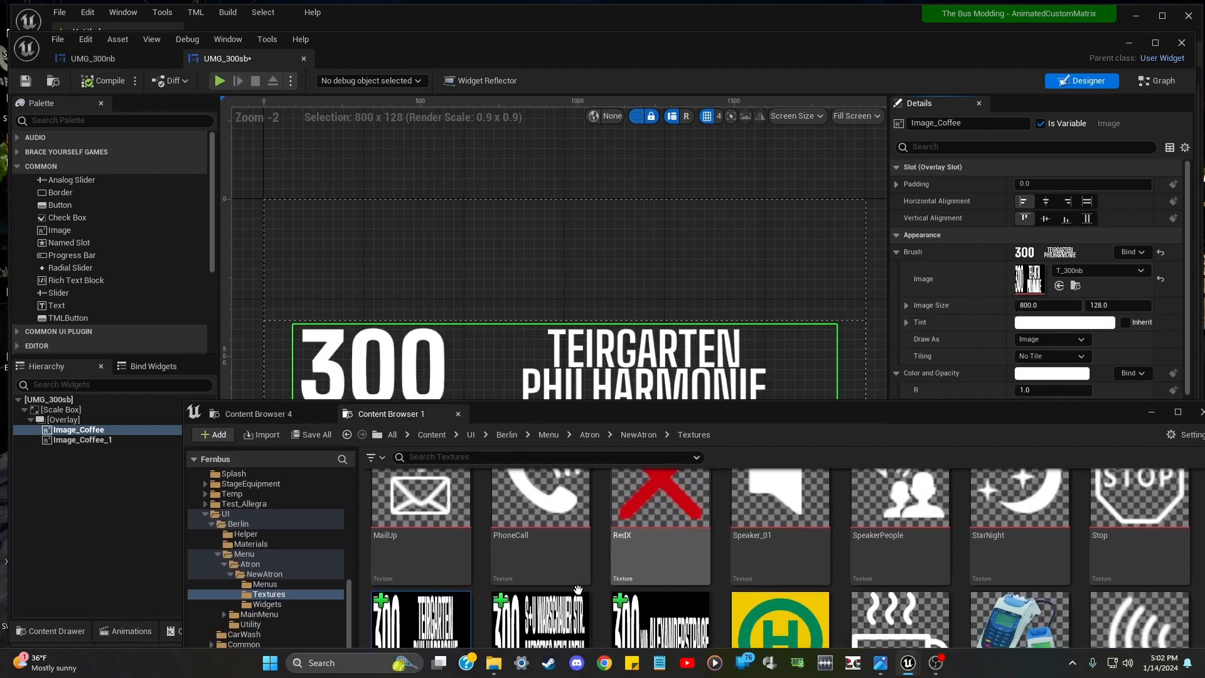
mouse_move(577, 591)
left_mouse_down()
mouse_move(613, 479)
mouse_move(1029, 263)
mouse_move(1042, 280)
left_mouse_up()
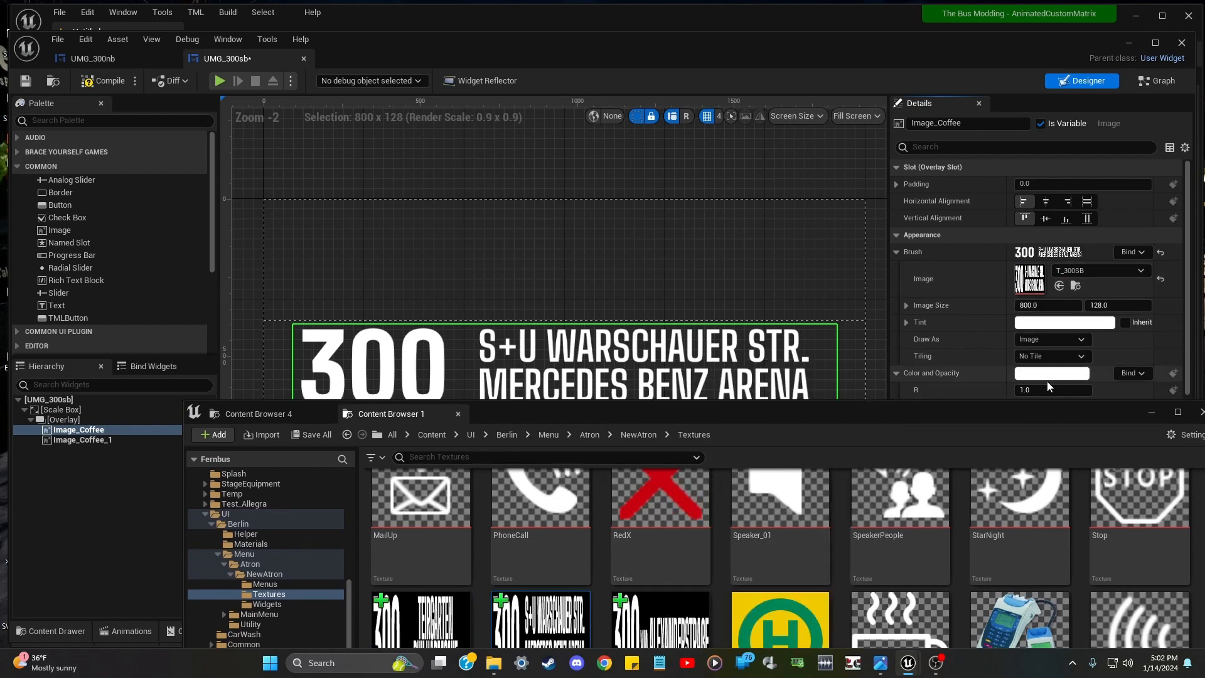
Check Image_Coffee_1's brush image, and preview the Steam animation with the southbound texture
left_click(111, 442)
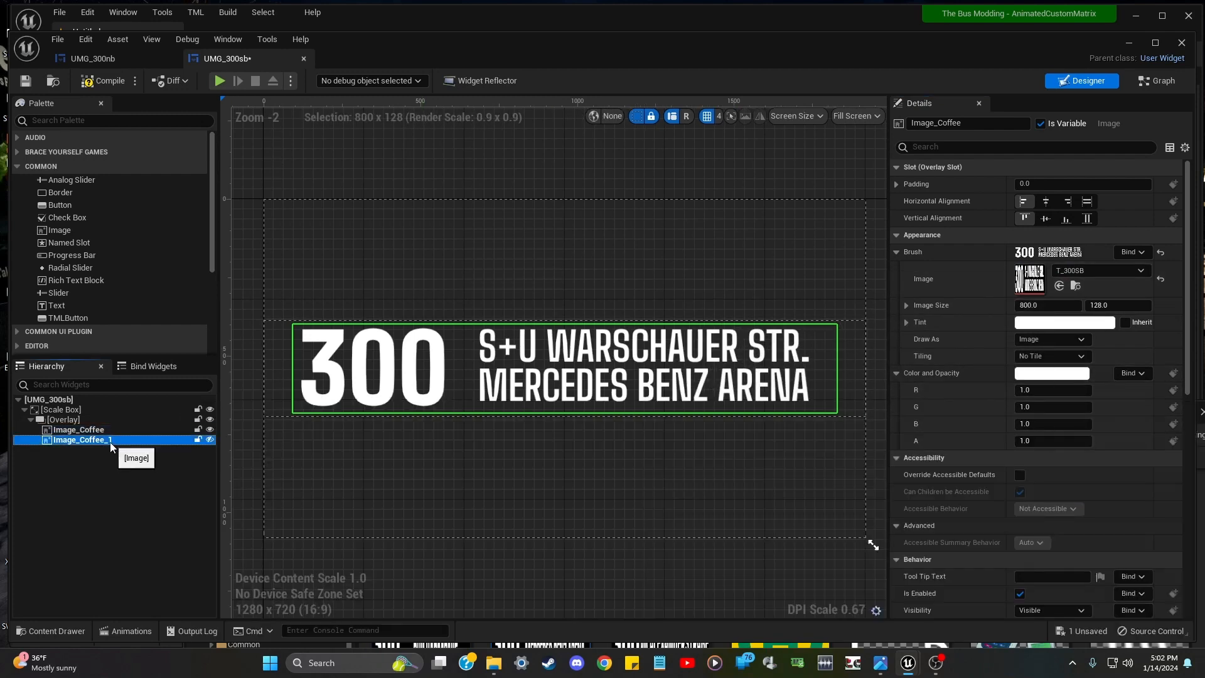
key("F2")
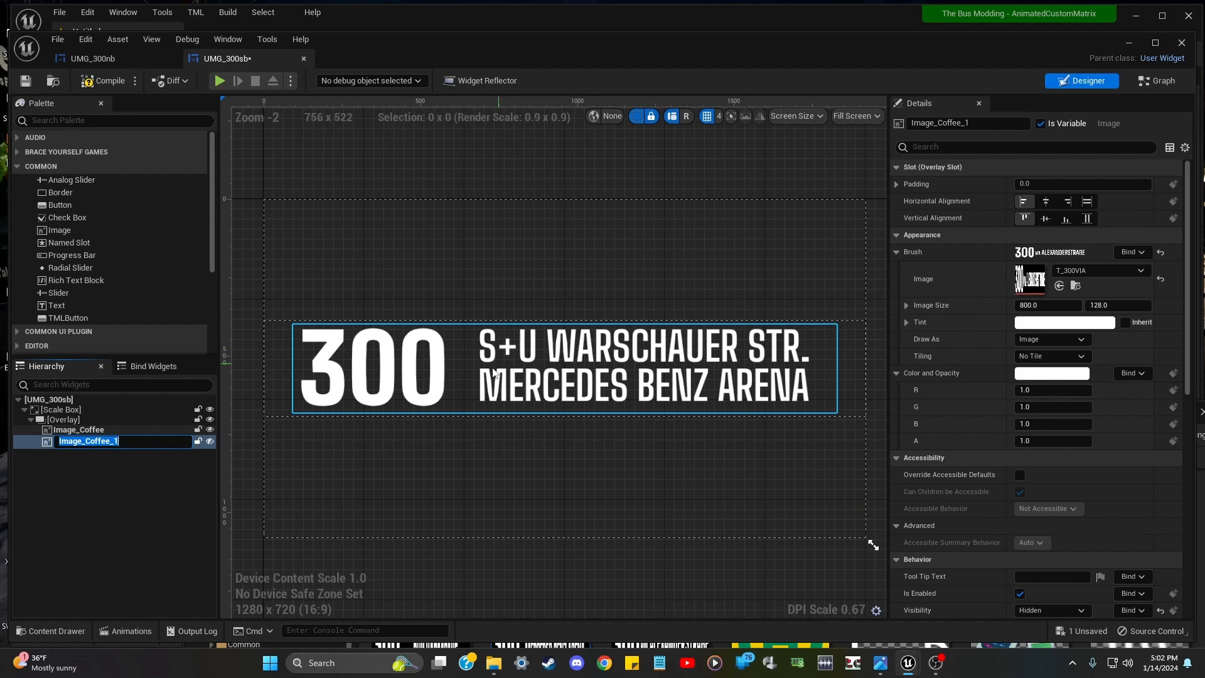
left_click(162, 431)
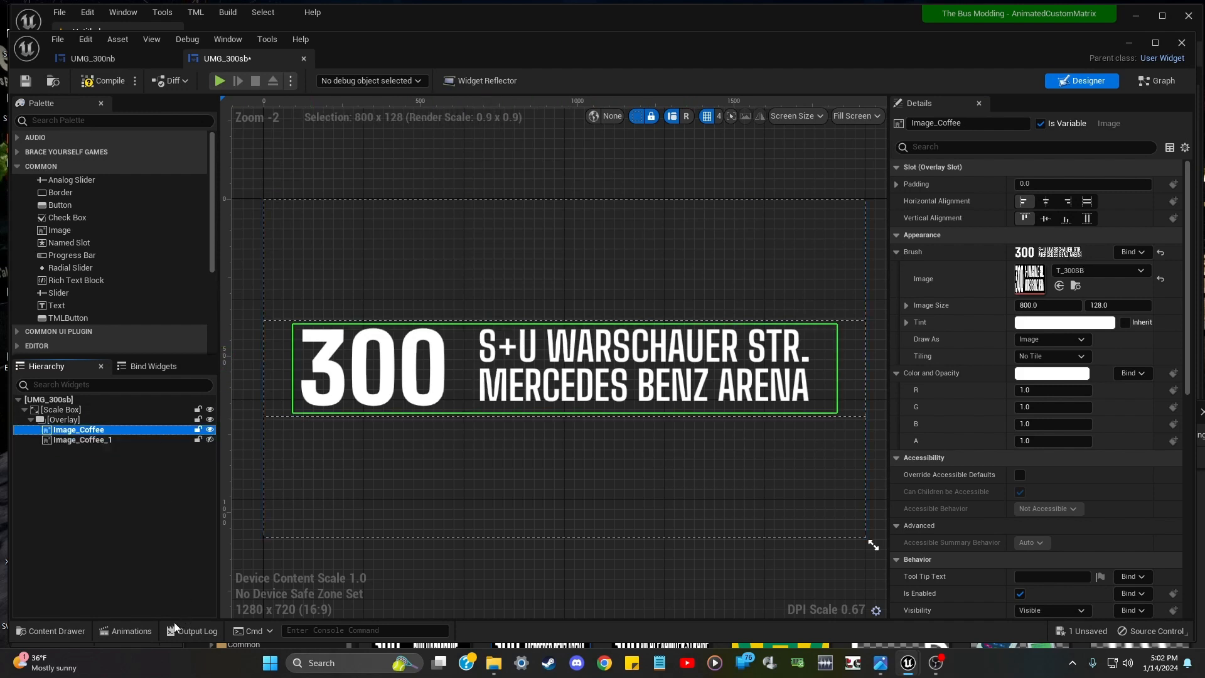
left_click(144, 631)
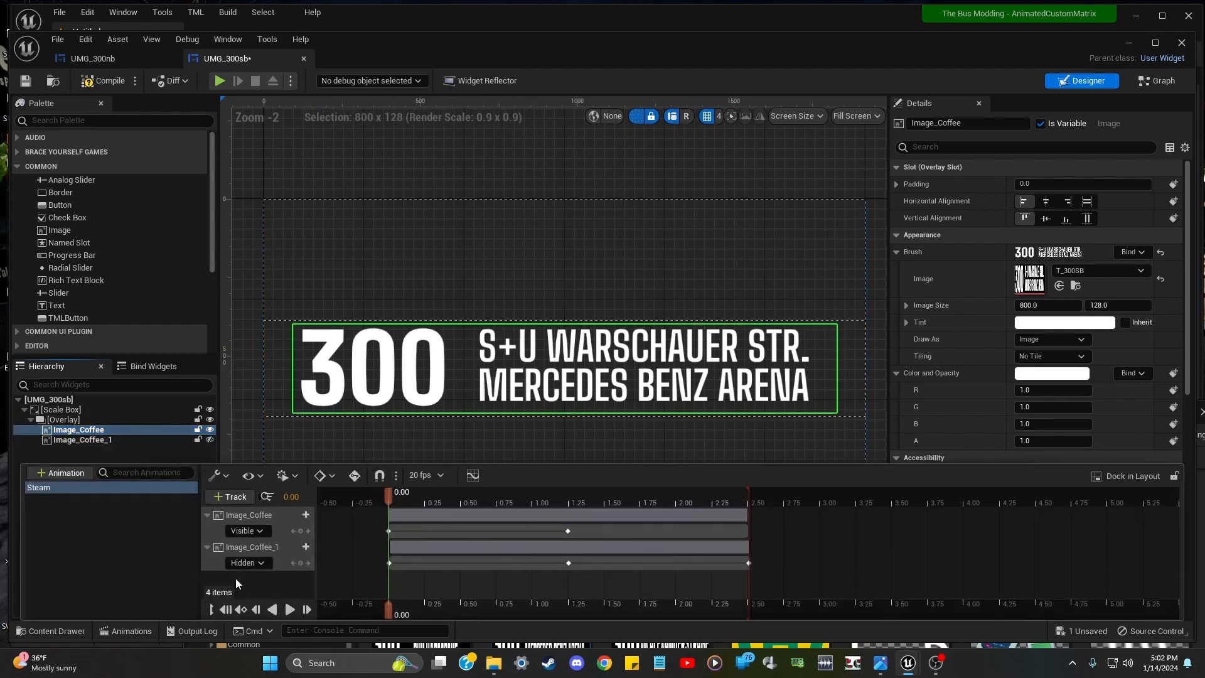
left_click(291, 610)
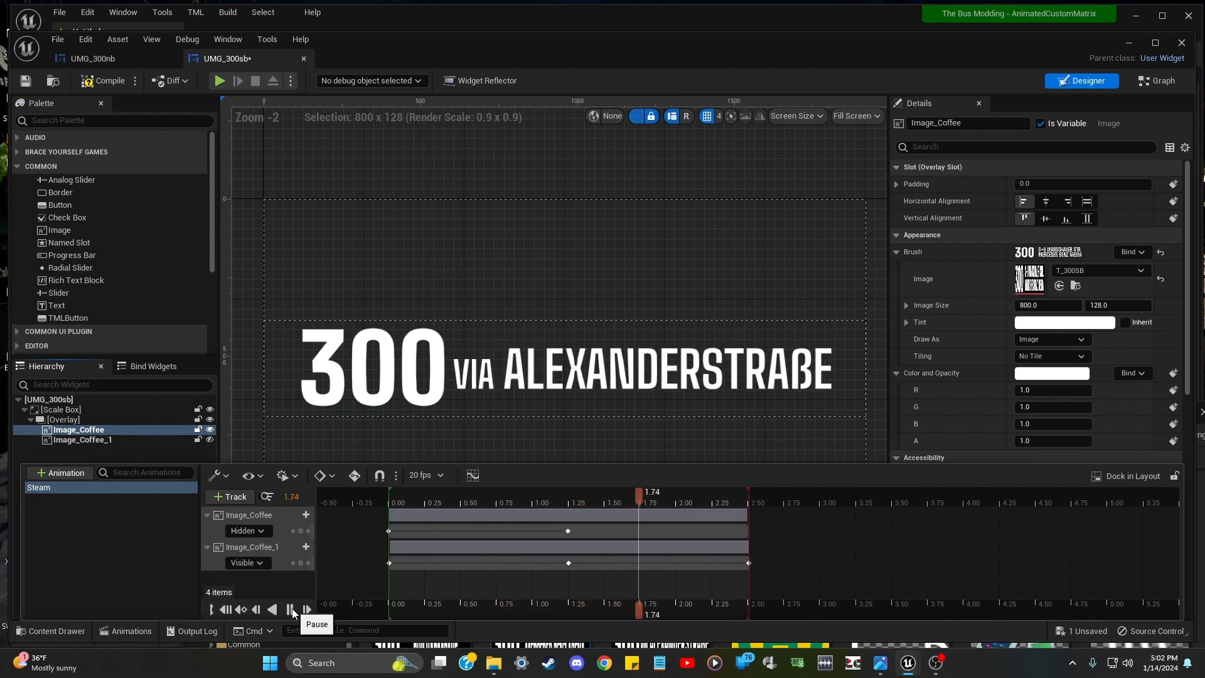
left_click(291, 610)
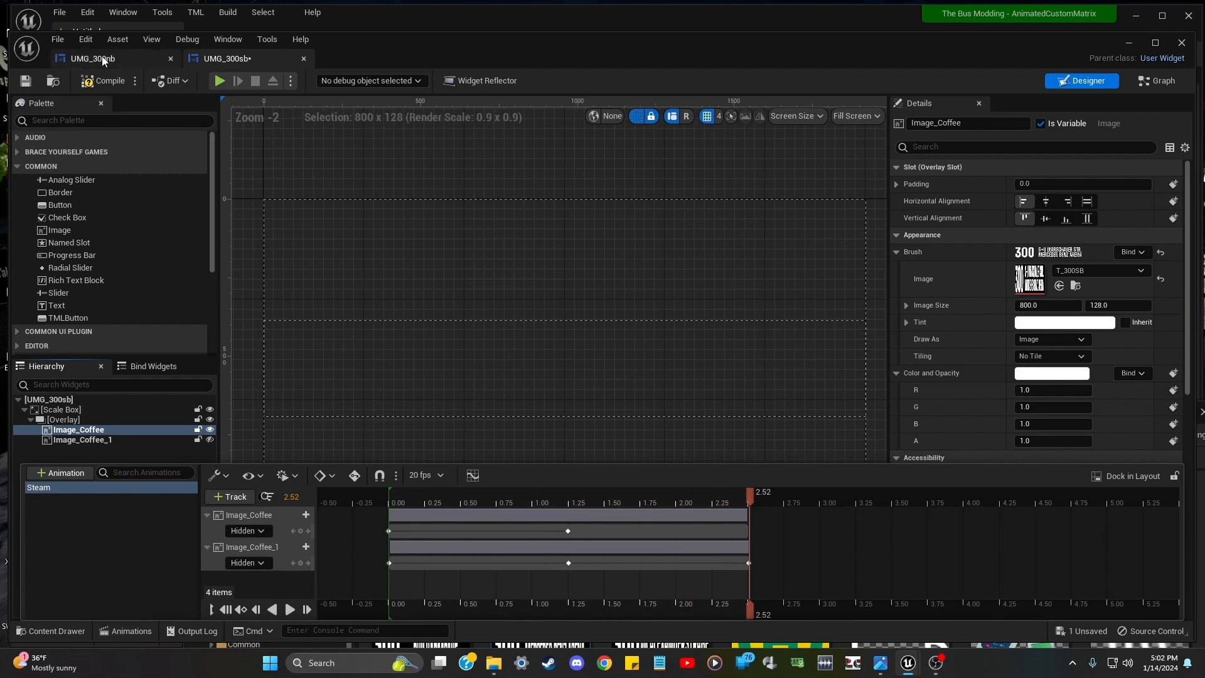
Compile and save the UMG_300sb widget
left_click(101, 82)
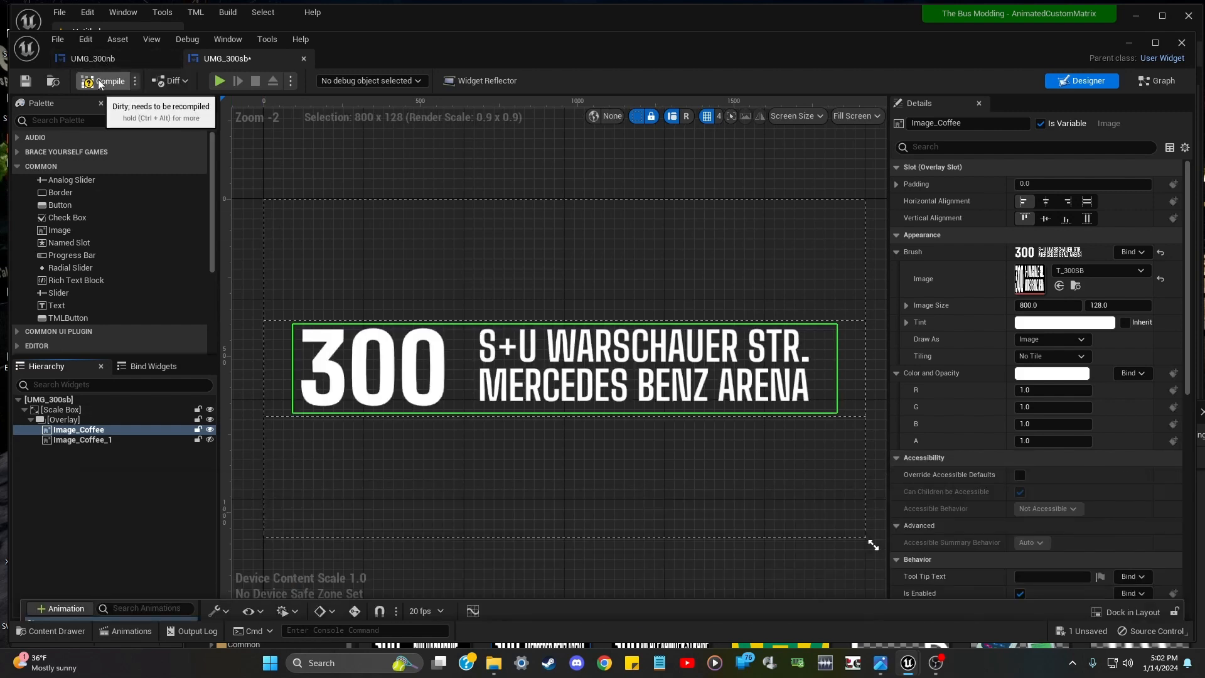
left_click(25, 81)
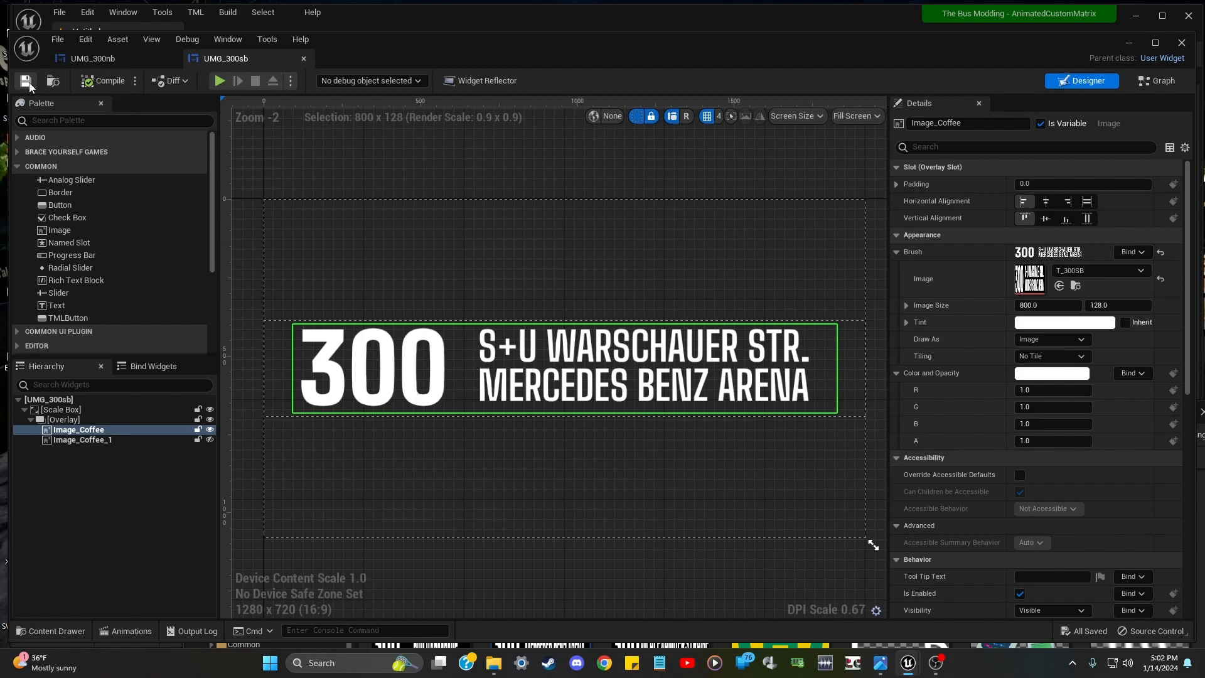
left_click(141, 59)
left_click(213, 61)
Return to the NewAtron folder in the content browser and examine the UMG_300nb and UMG_300sb widget assets
mouse_move(908, 663)
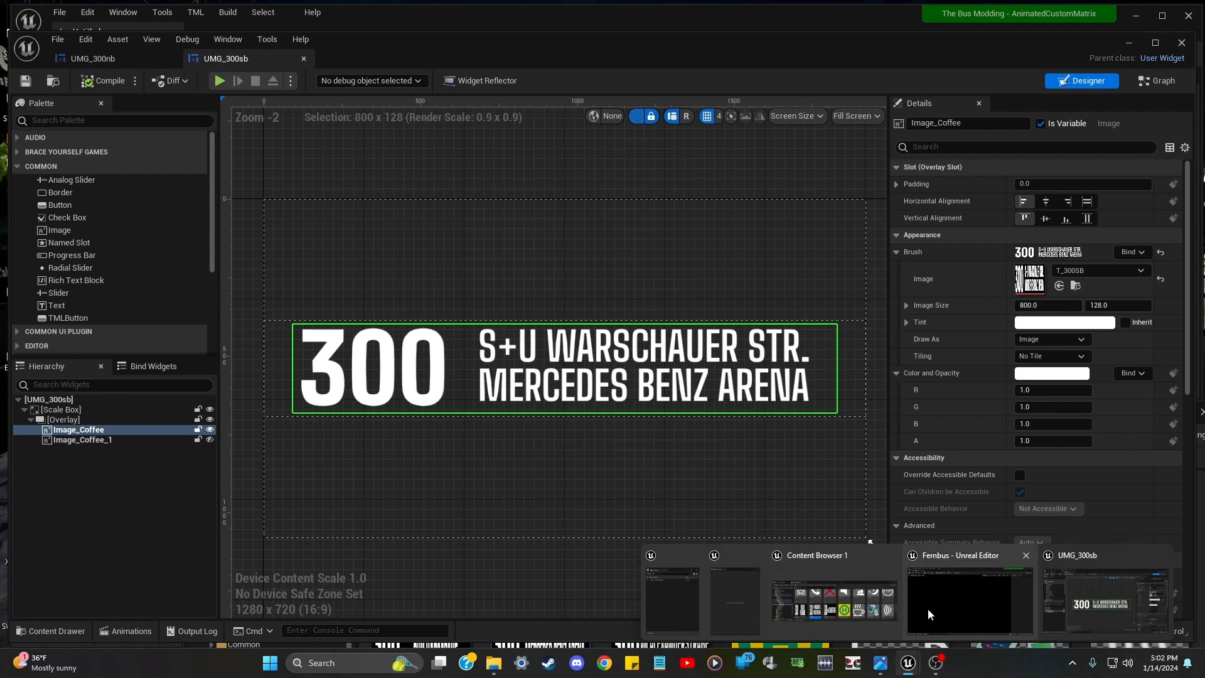
left_click(840, 556)
left_click_drag(517, 407, 471, 318)
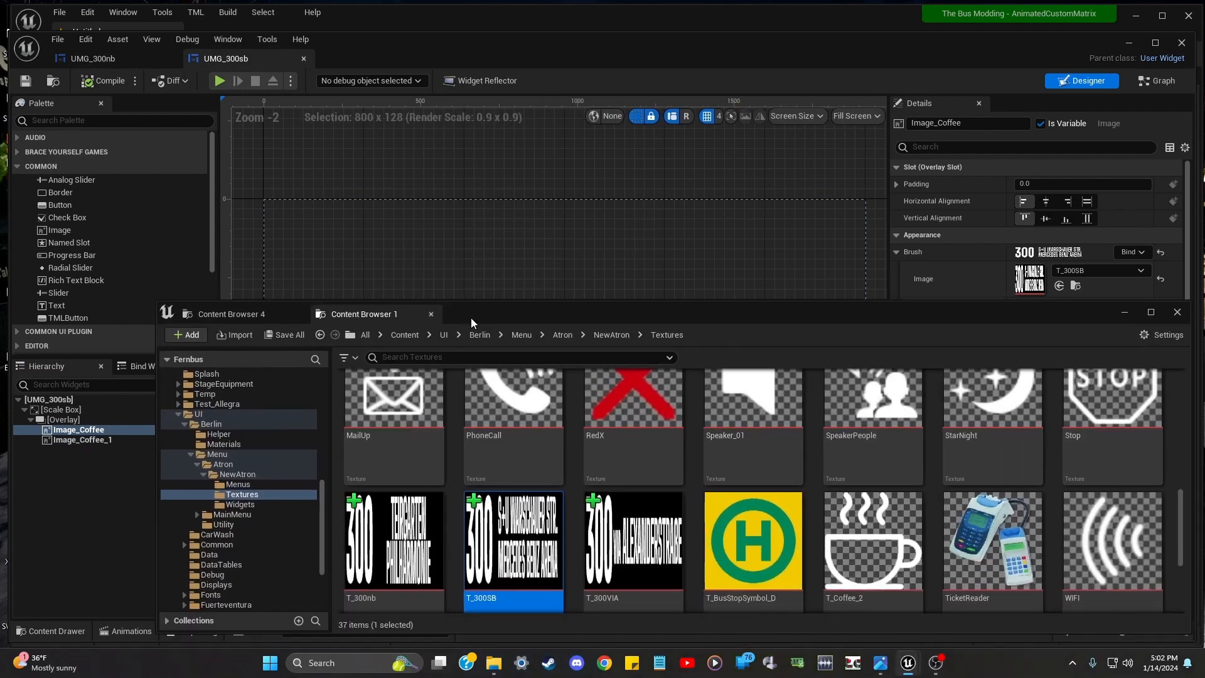
left_click(244, 315)
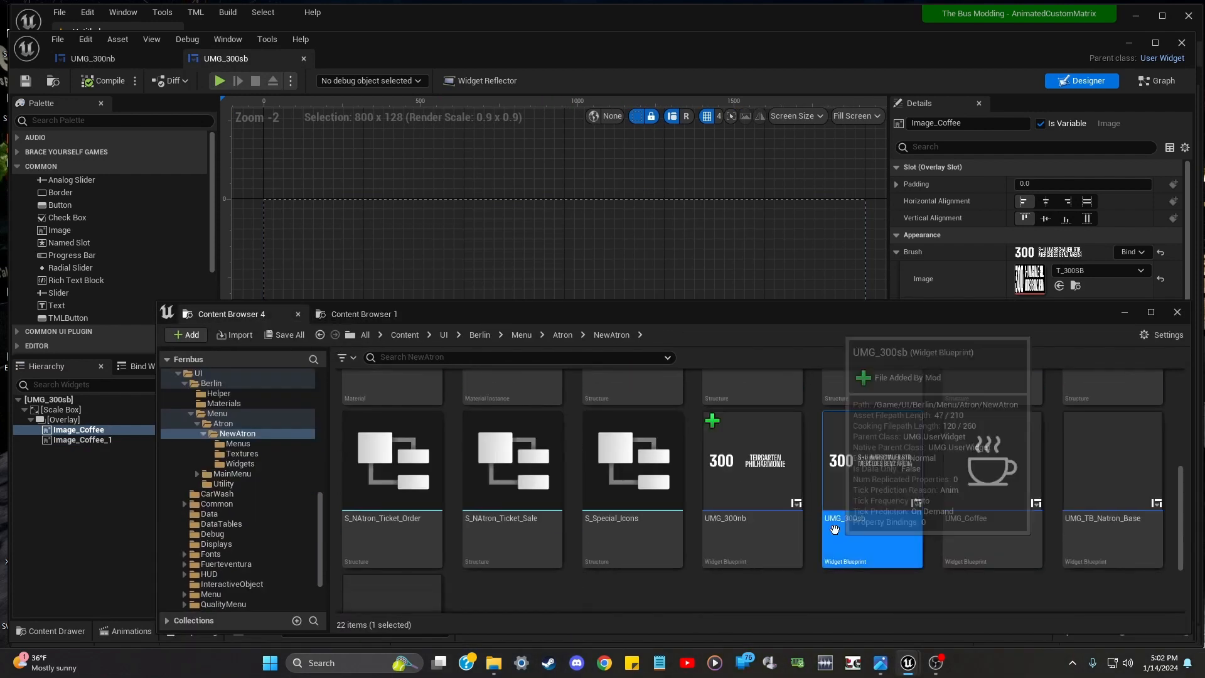
scroll(835, 539, "down", 1)
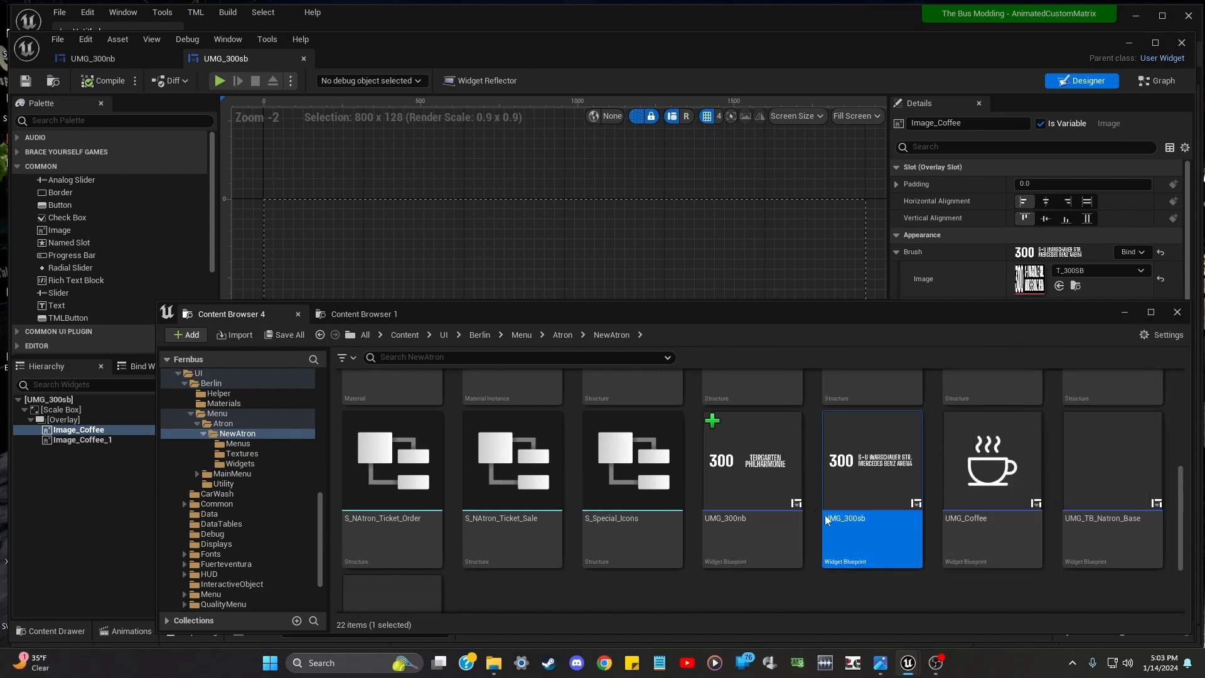
scroll(841, 522, "down", 1)
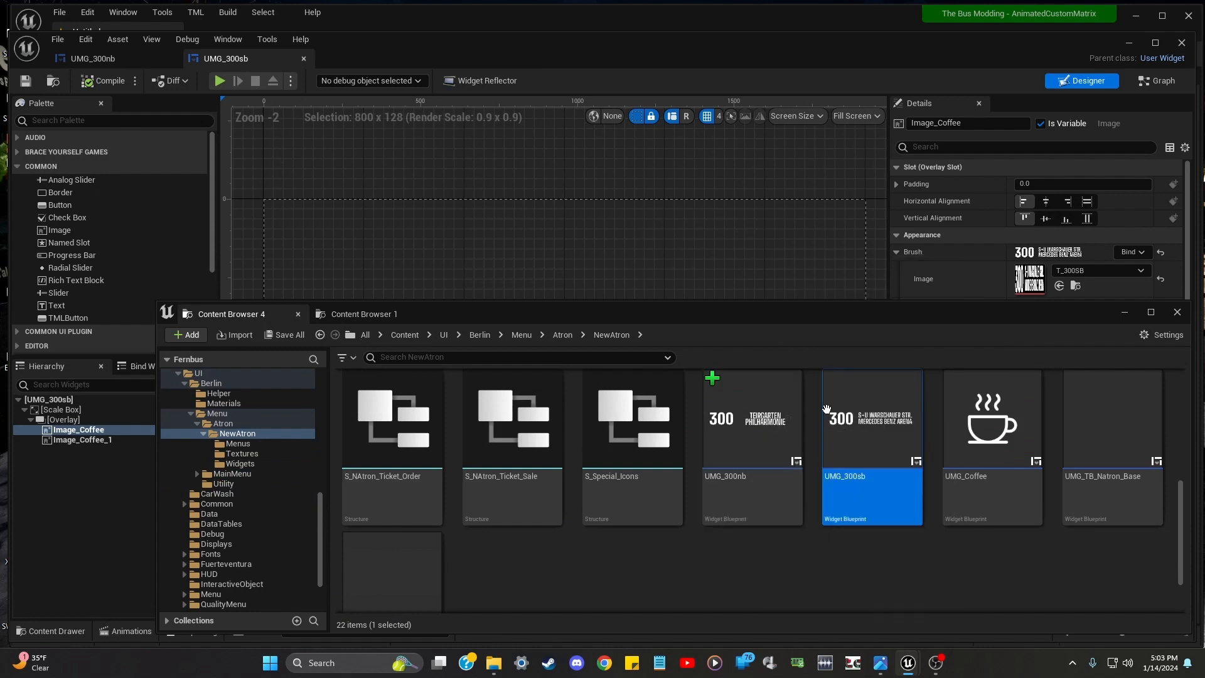
scroll(878, 502, "up", 1)
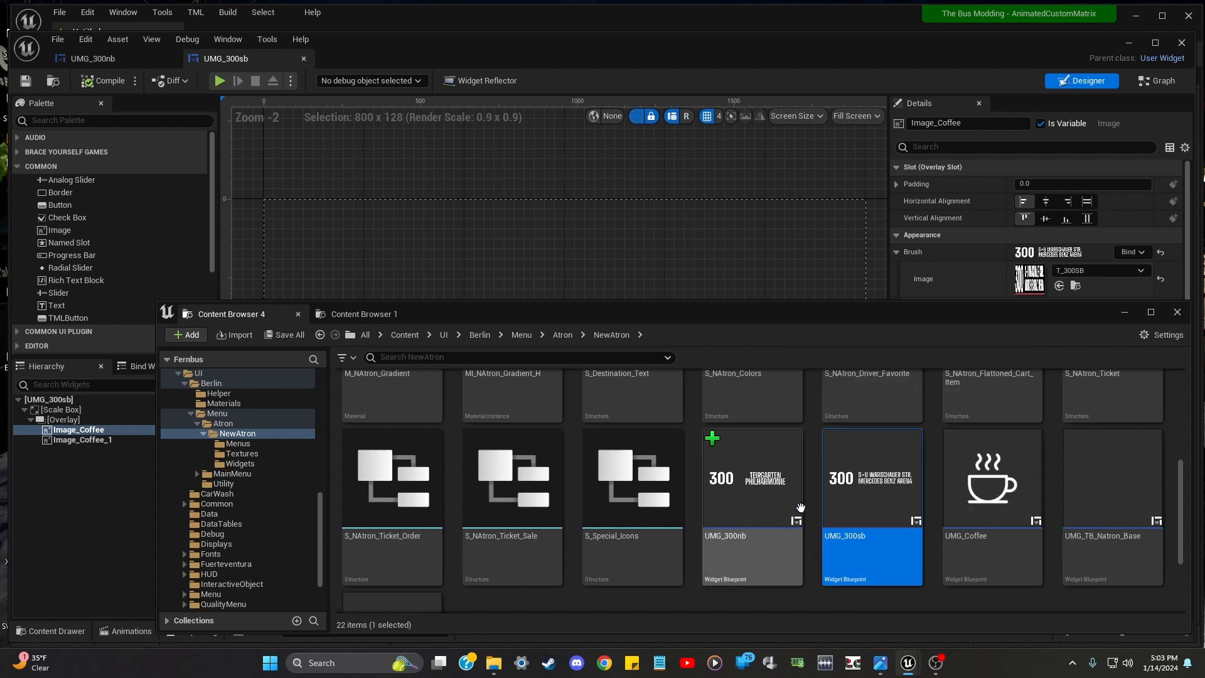
Open the D_Special_Icons data table from the NewAtron folder
scroll(856, 497, "up", 5)
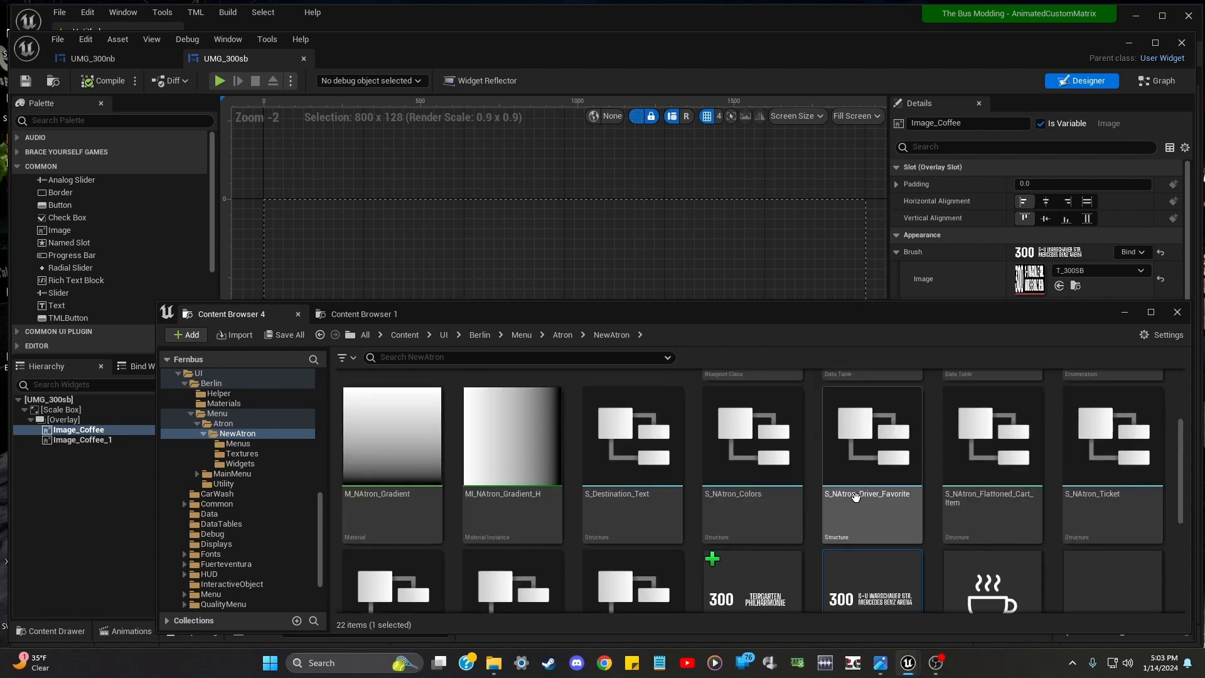
scroll(856, 497, "up", 2)
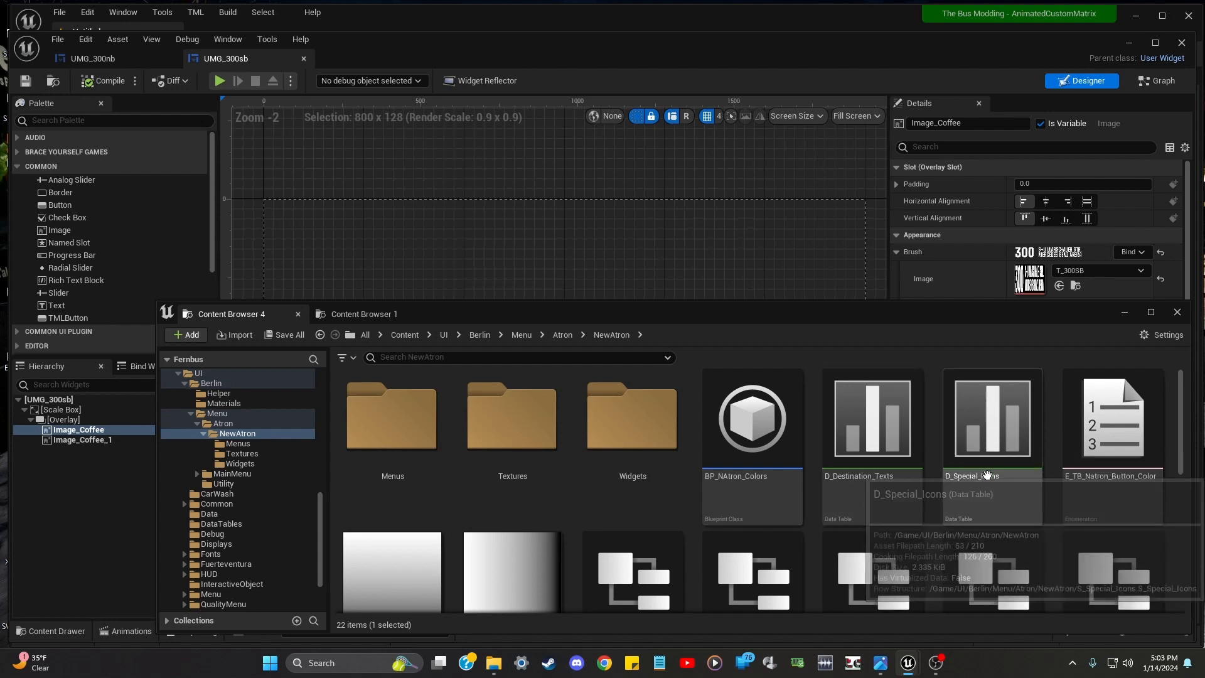
double_click(996, 423)
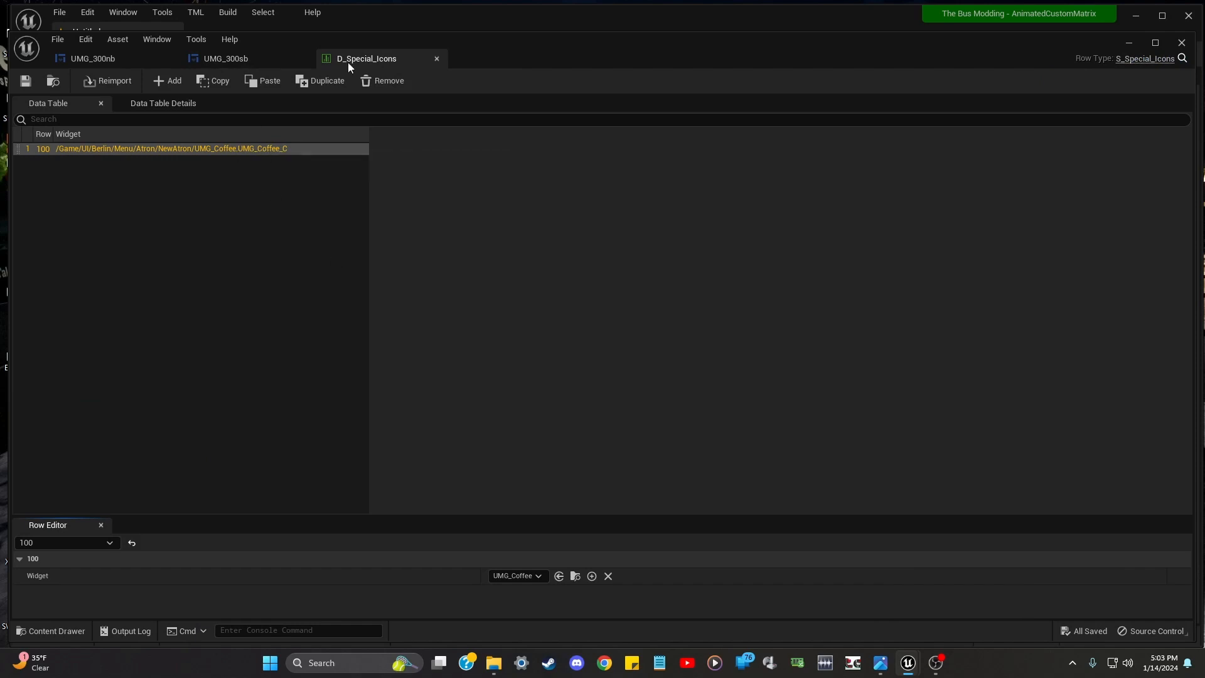
left_click_drag(476, 37, 788, 83)
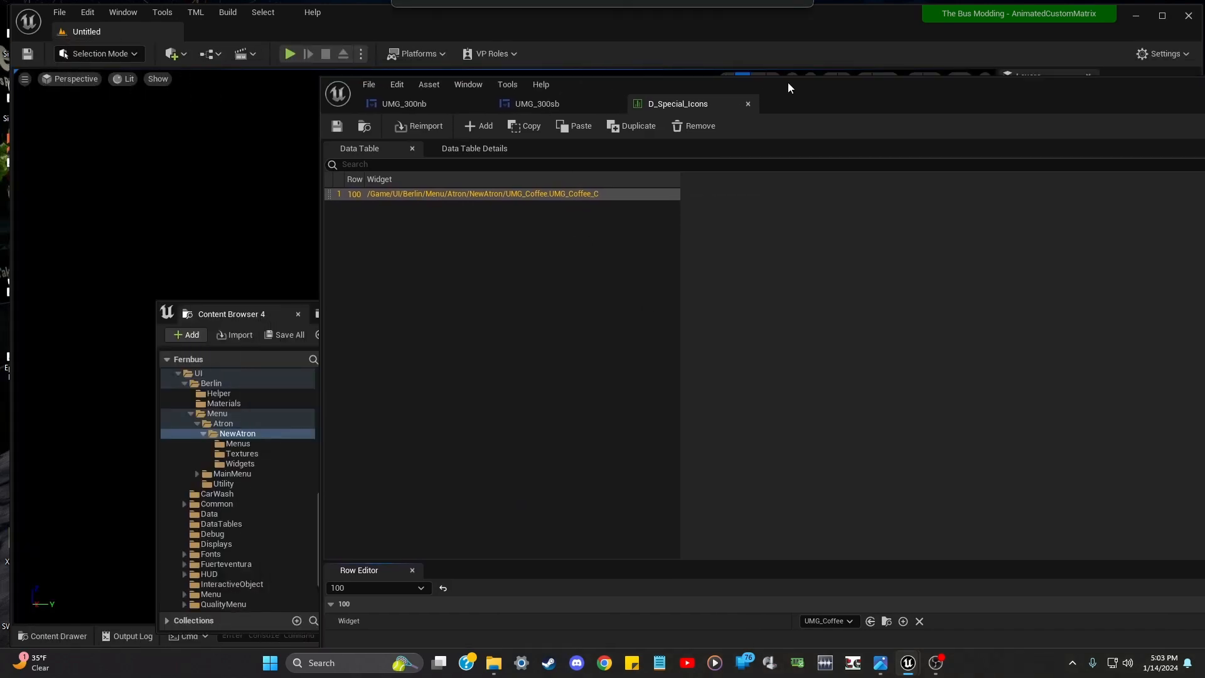
Open the UMG_TB_NAtron_Overwrite_Destination widget from the NewAtron Menus folder
left_click(259, 315)
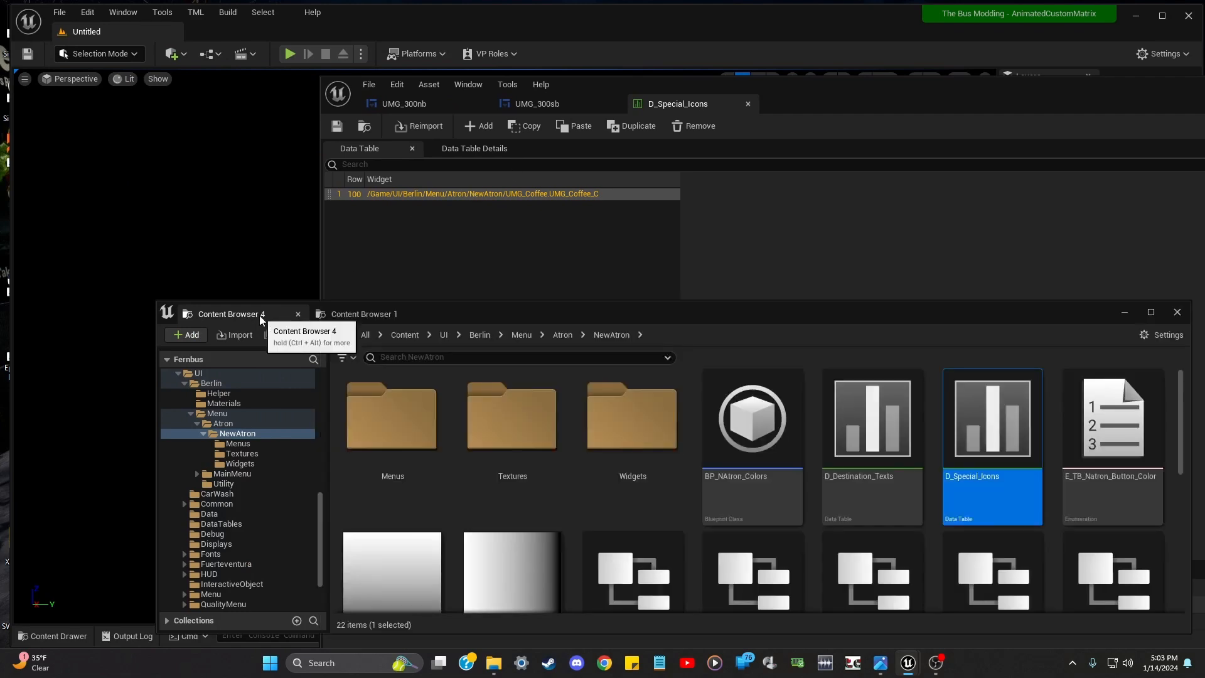
left_click_drag(496, 308, 420, 201)
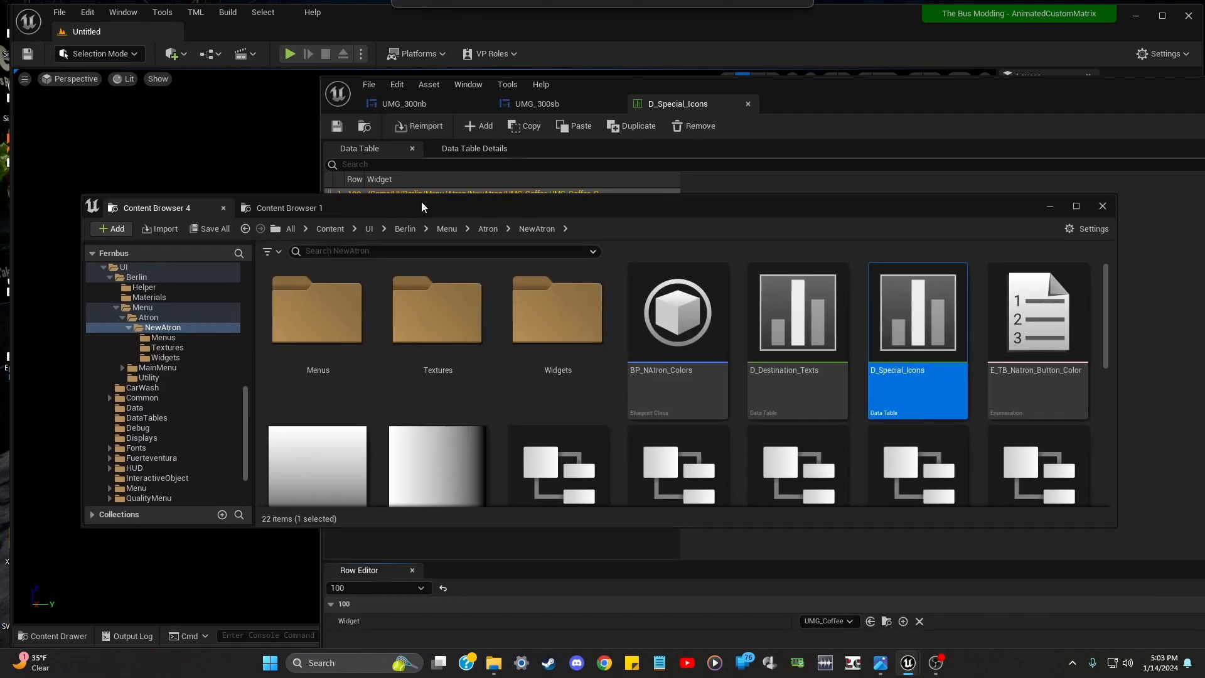
double_click(324, 305)
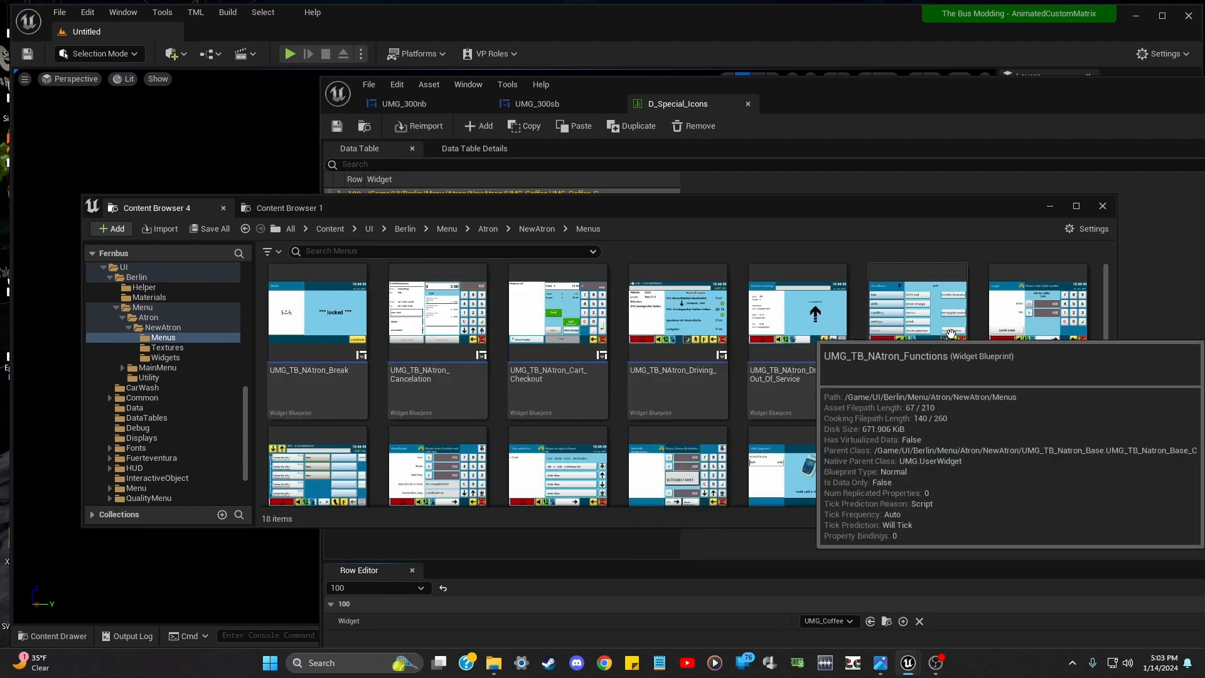
scroll(657, 433, "down", 1)
left_click(658, 429)
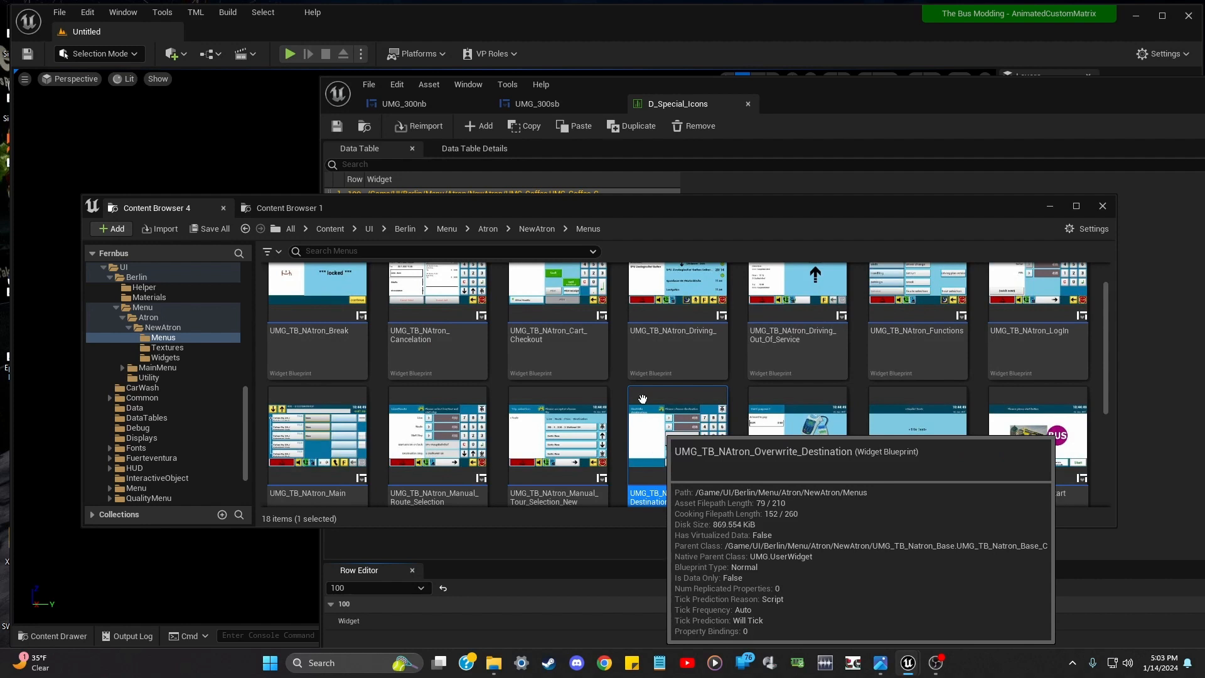
double_click(685, 416)
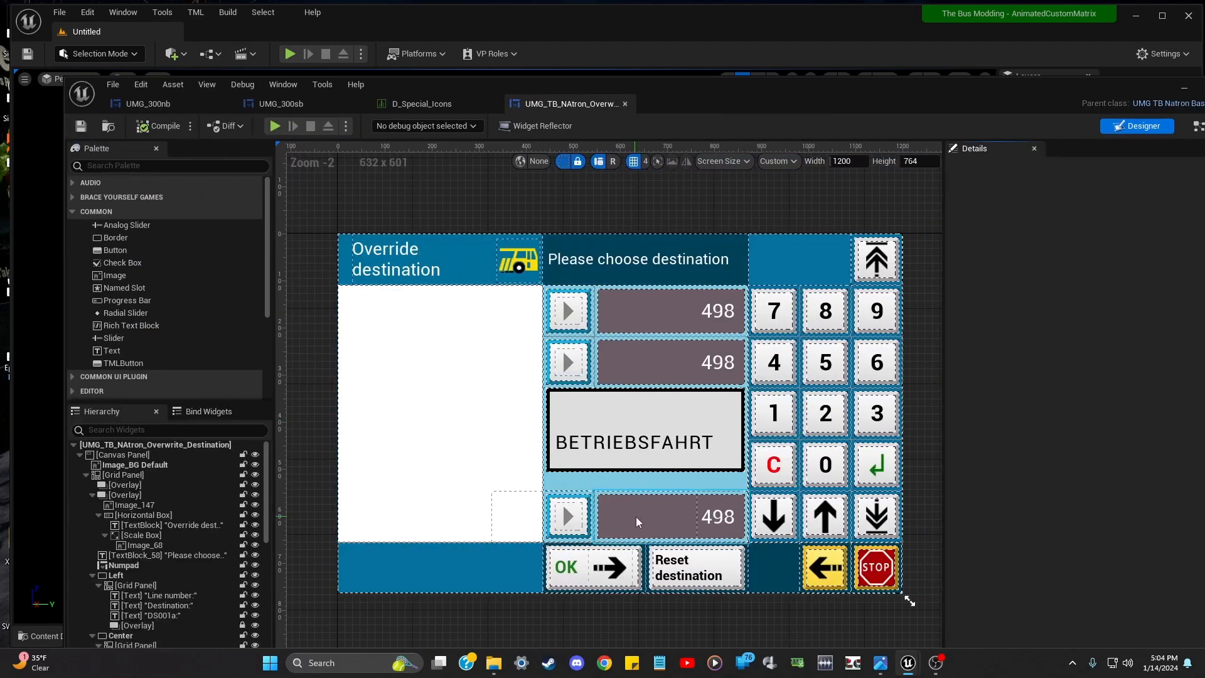
Change the "DS001a:" text's color to black in the override destination widget, and close that widget's editor
left_click(511, 516)
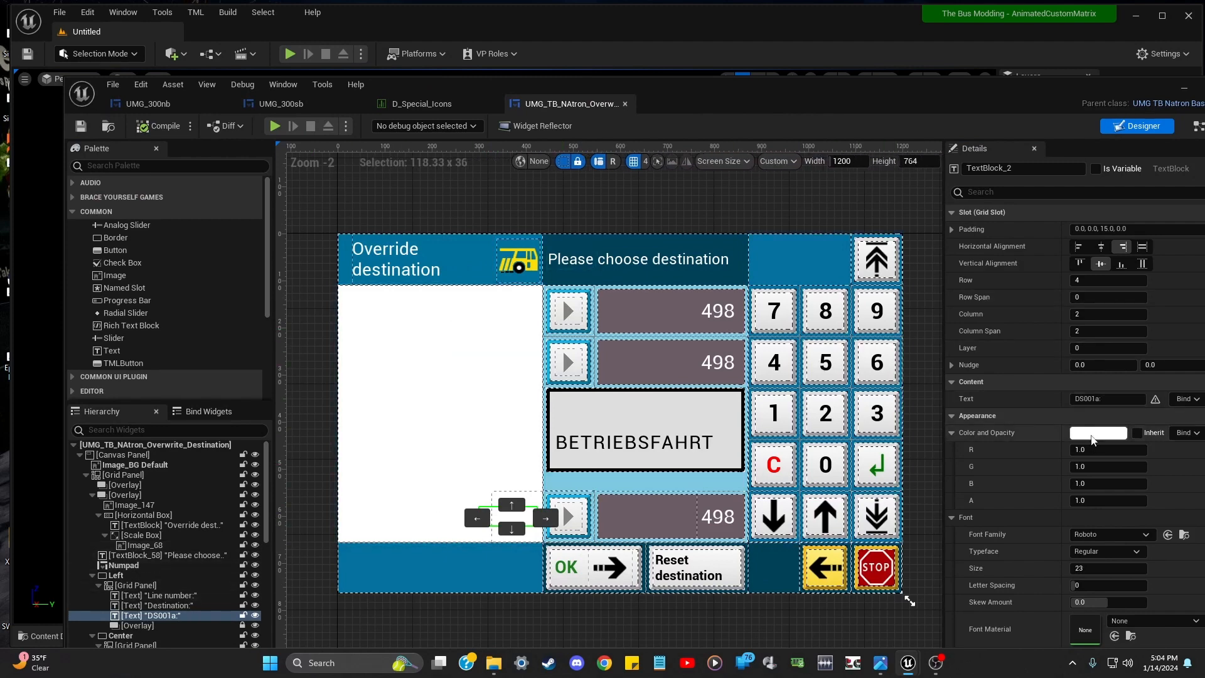
left_click(1090, 437)
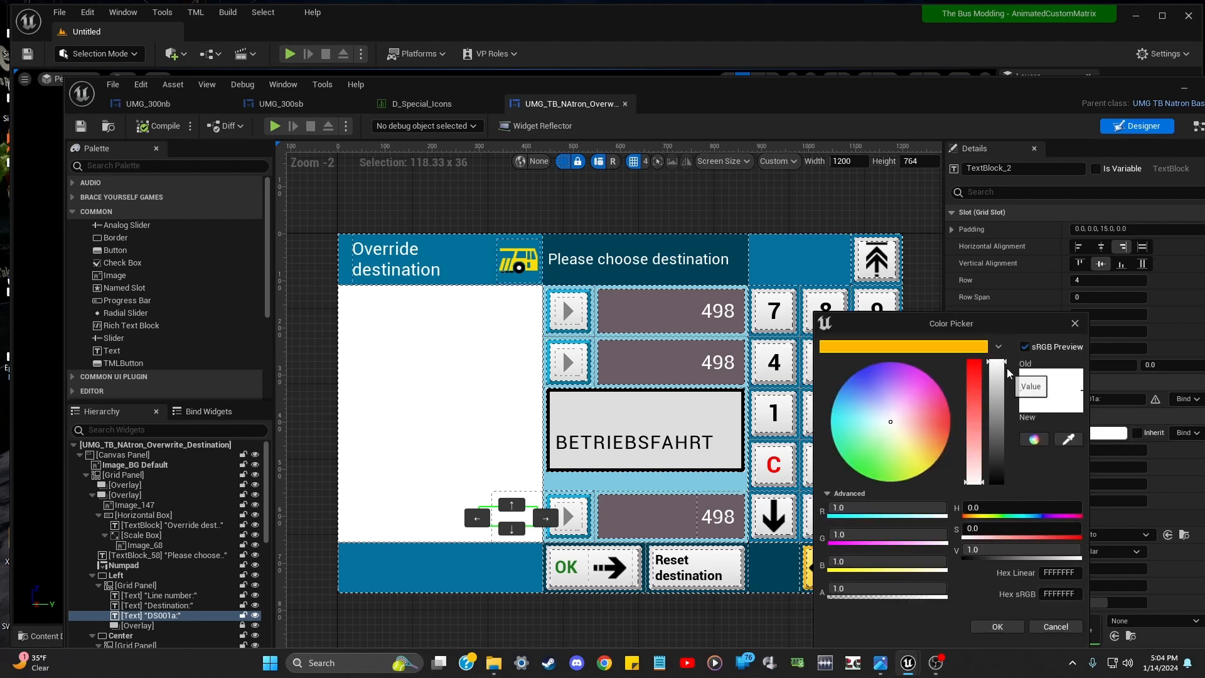
left_click_drag(1004, 366, 1007, 483)
left_click(498, 443)
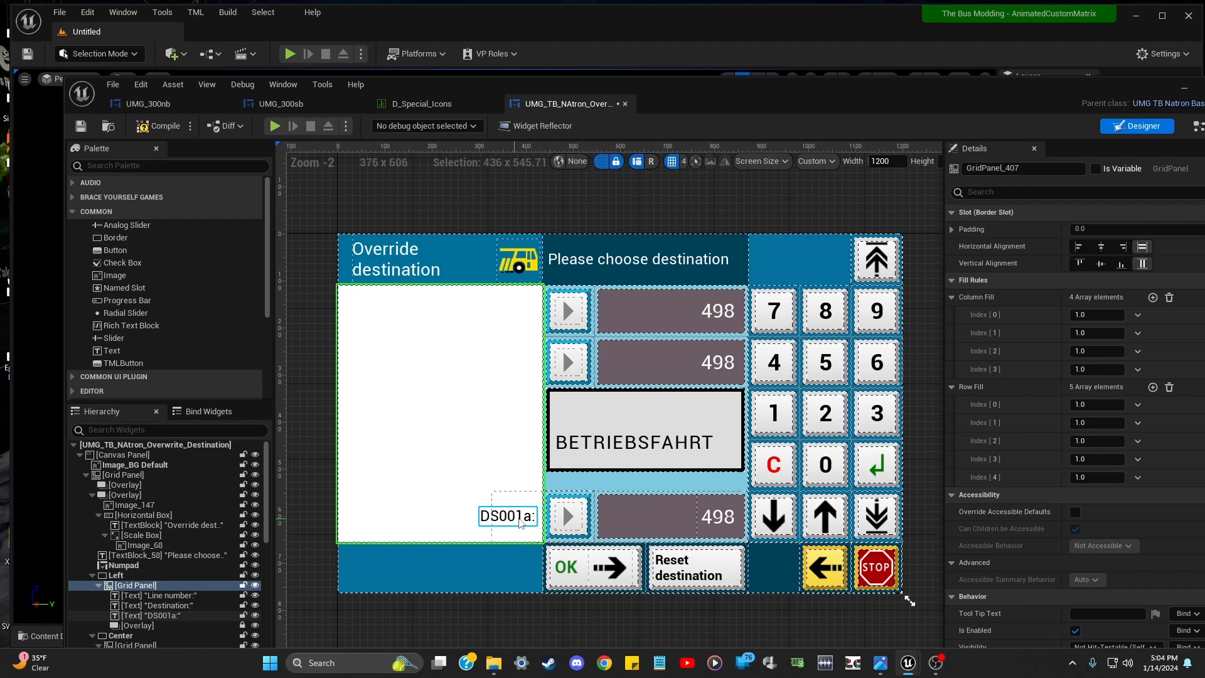
left_click(625, 104)
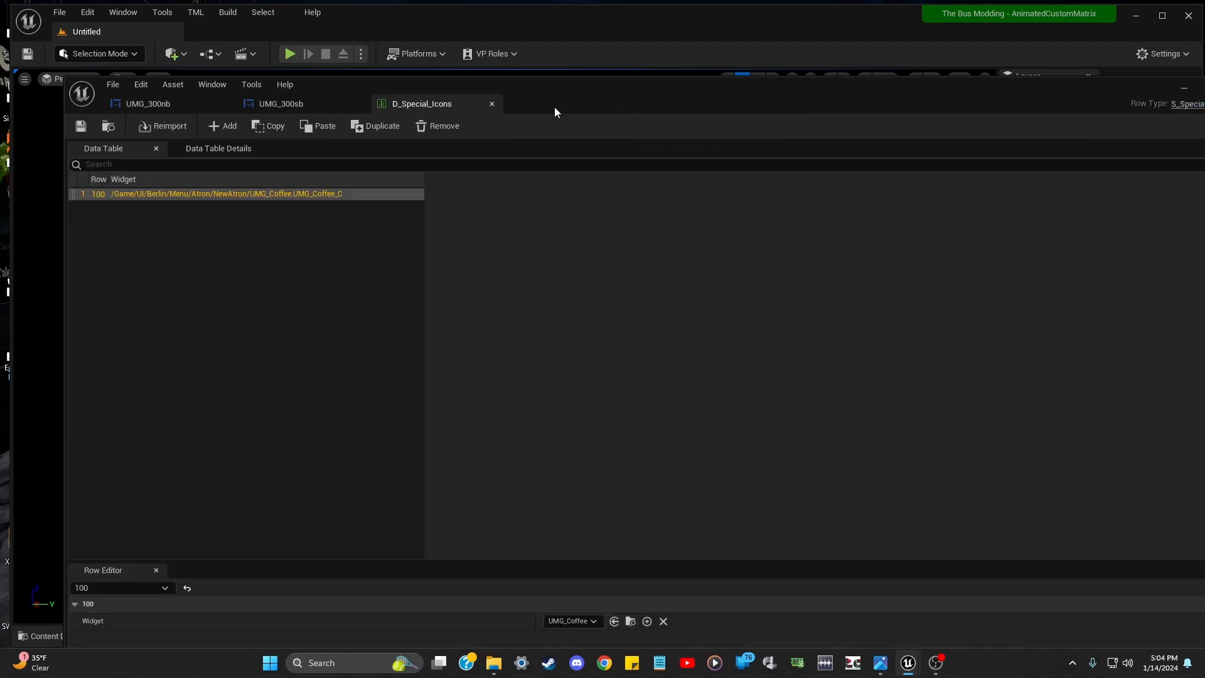
Add two new rows to the D_Special_Icons data table
left_click_drag(533, 94, 792, 121)
left_click(274, 212)
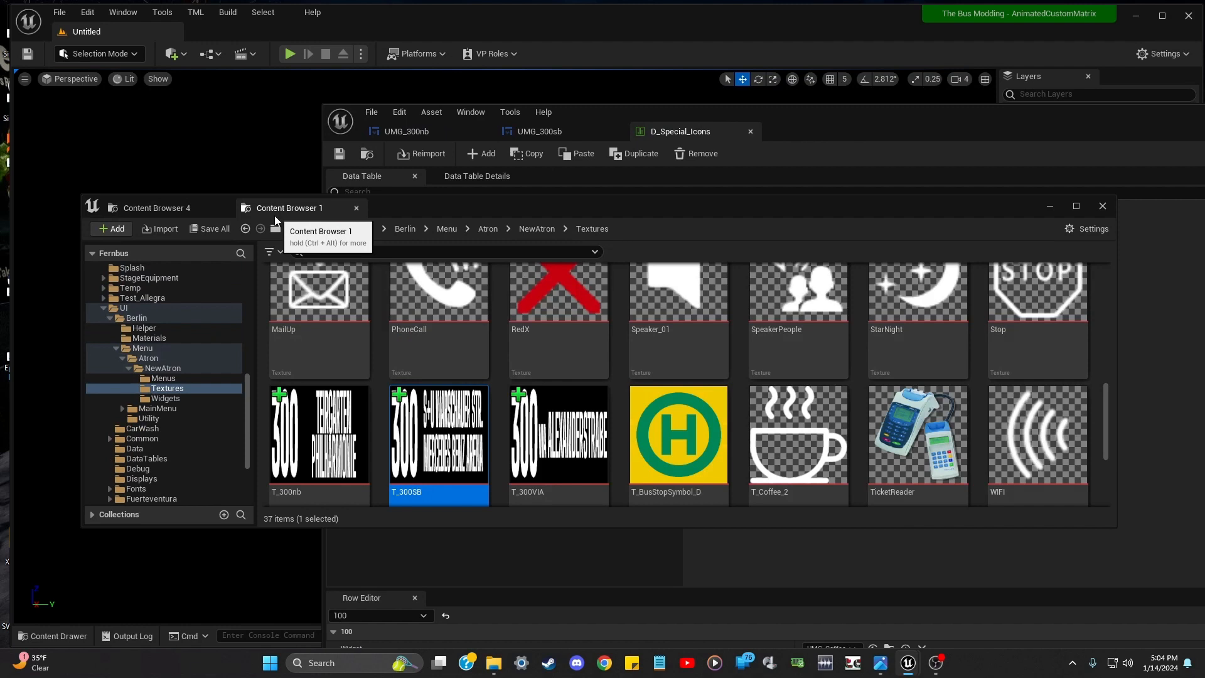
left_click(615, 109)
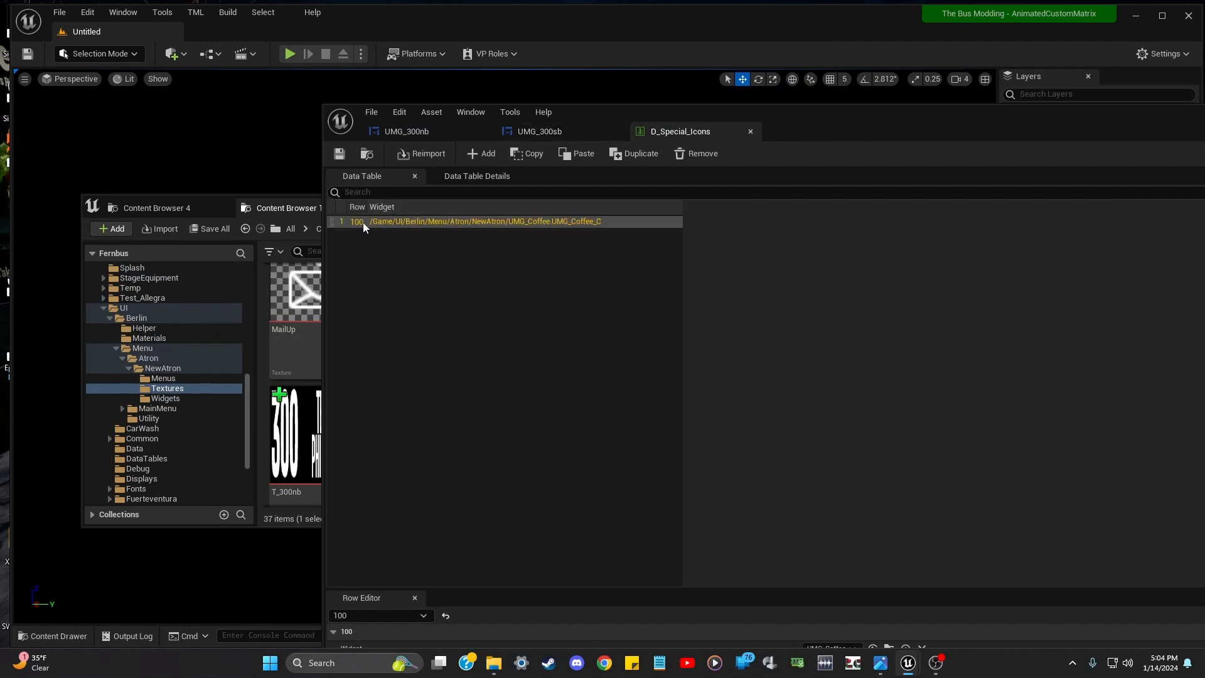
left_click(480, 154)
left_click(479, 153)
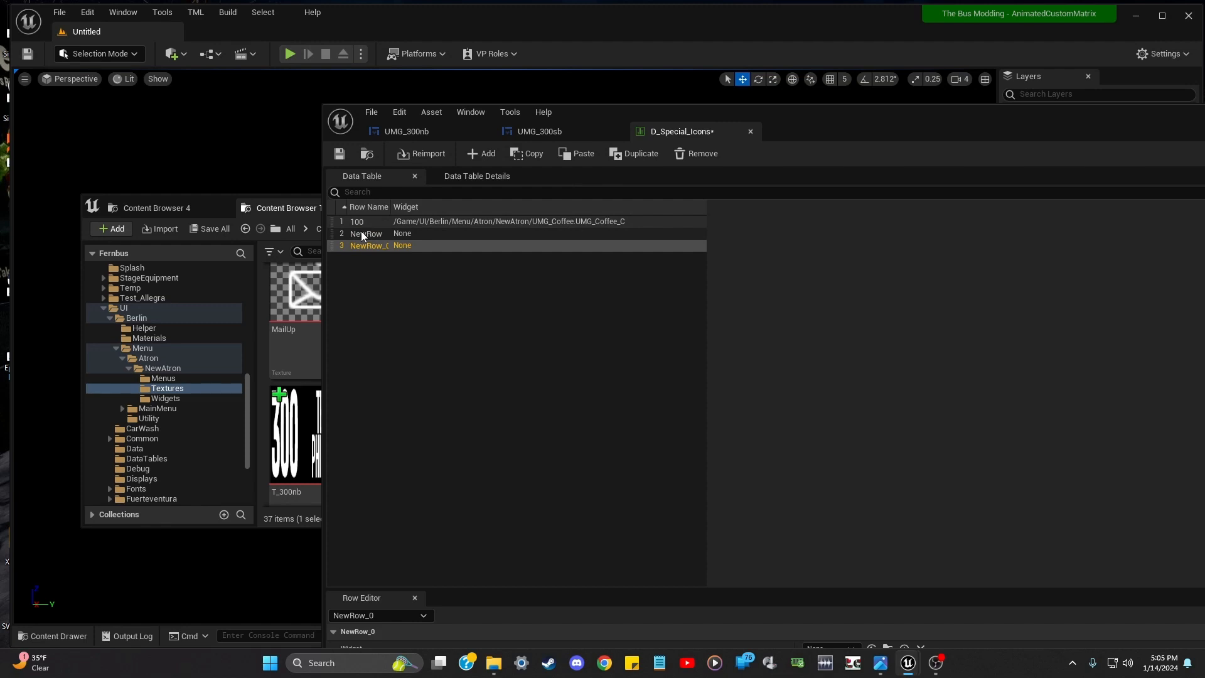
Rename the two new D_Special_Icons rows to 300 and 301
left_click(362, 234)
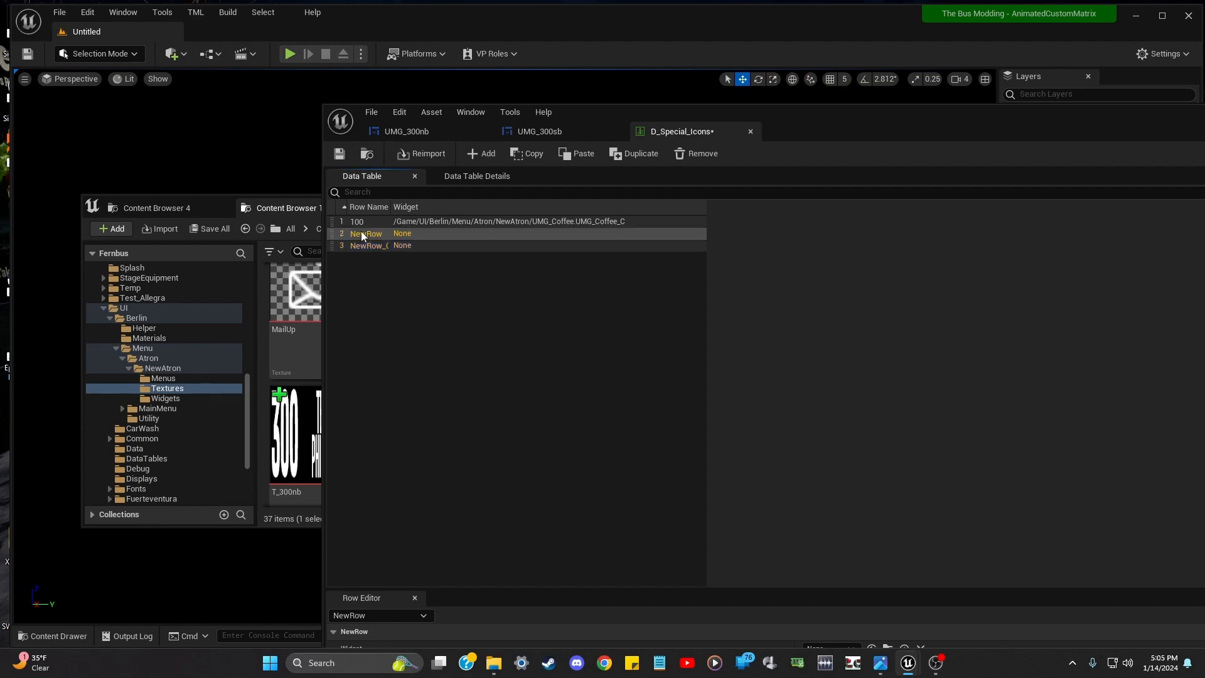
left_click(362, 233)
type("300")
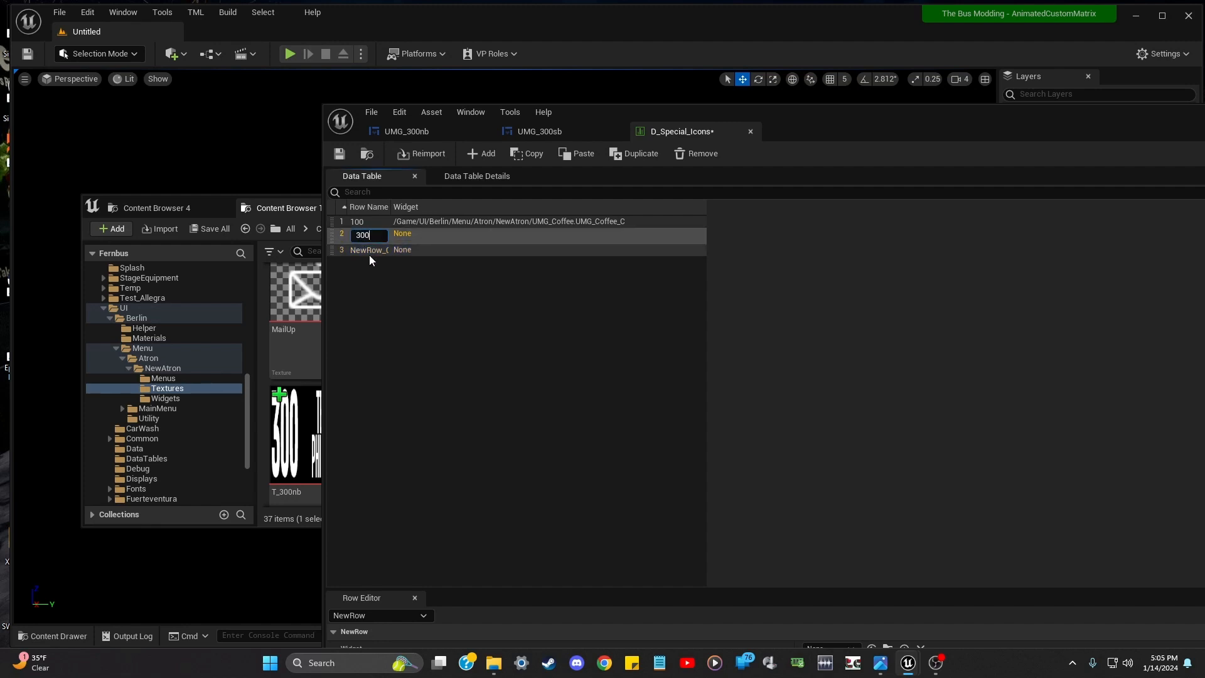
double_click(369, 249)
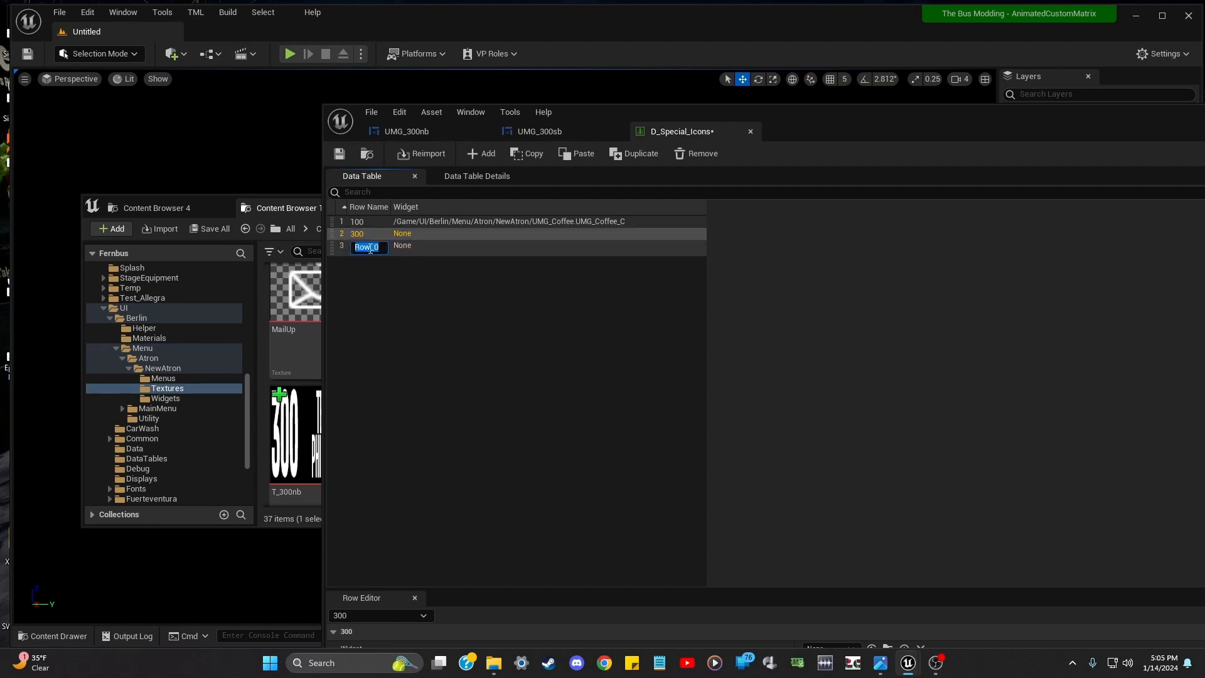
type("301")
key("Return")
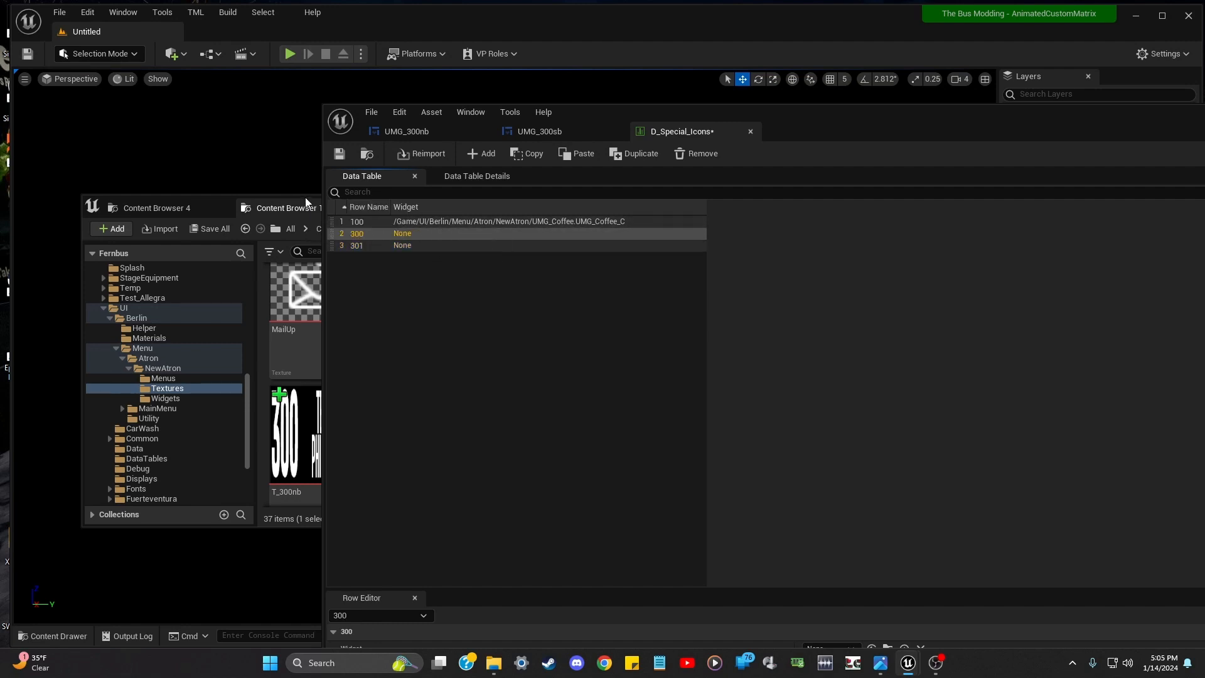
Assign the UMG_300nb widget from the NewAtron folder to row 300 of D_Special_Icons
left_click(306, 205)
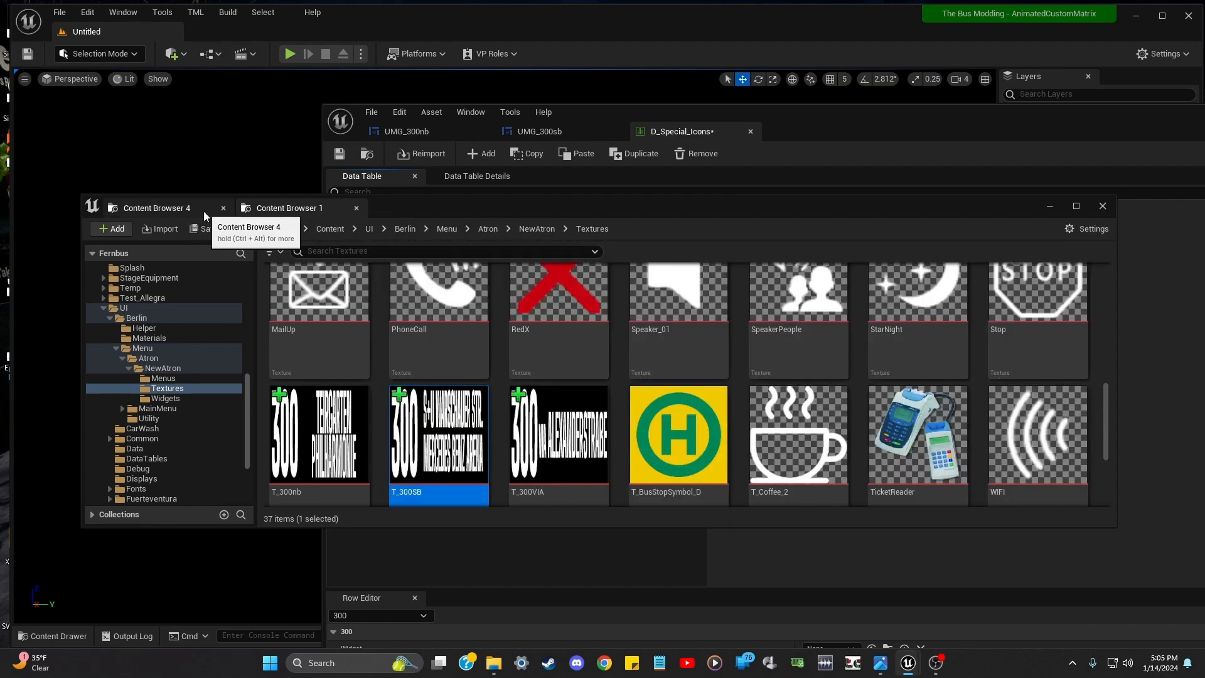
left_click(175, 368)
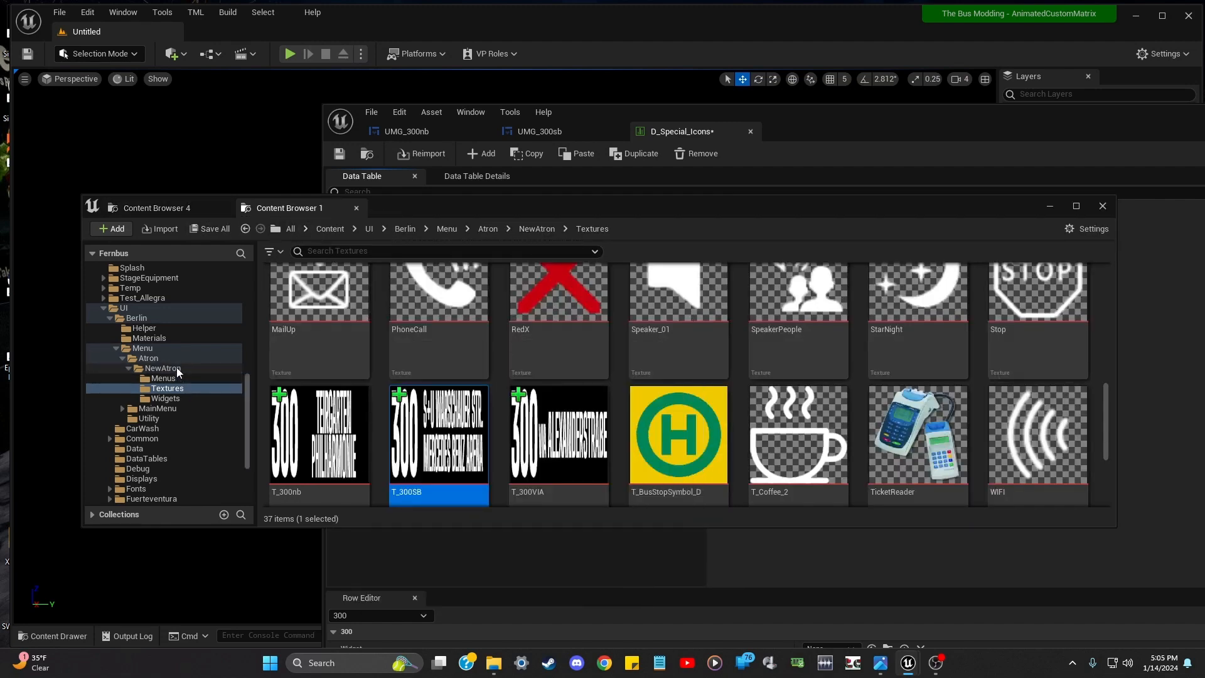
scroll(747, 334, "up", 1)
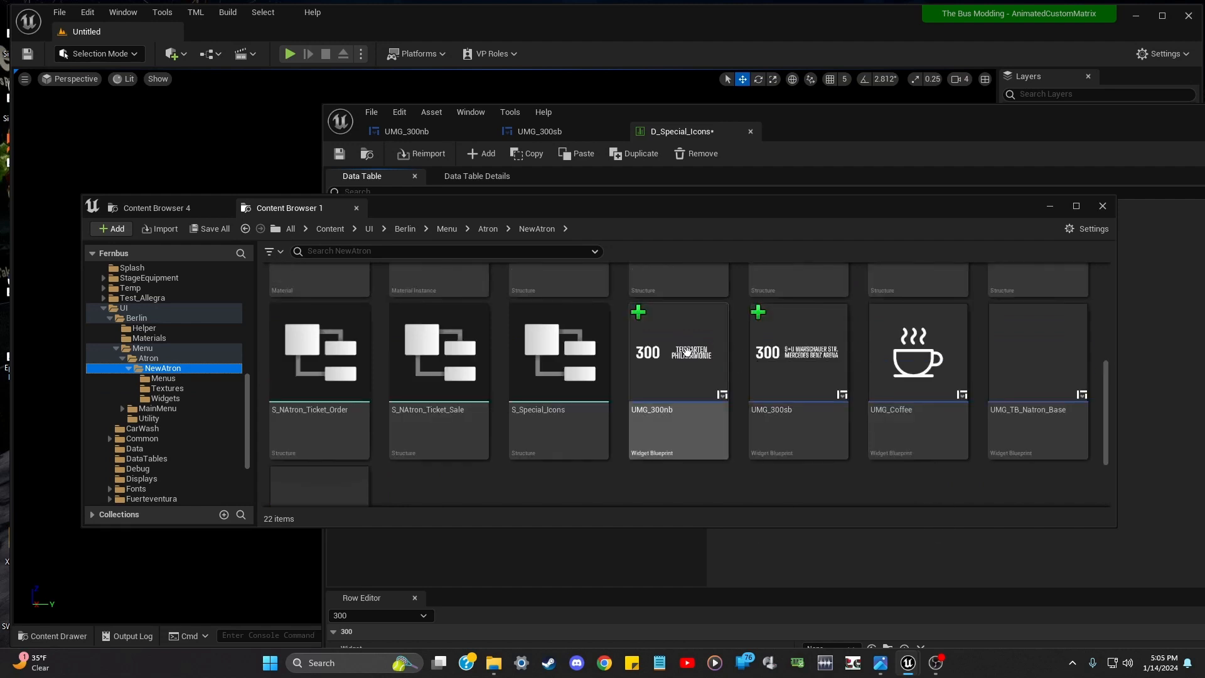
left_click_drag(735, 221, 689, 186)
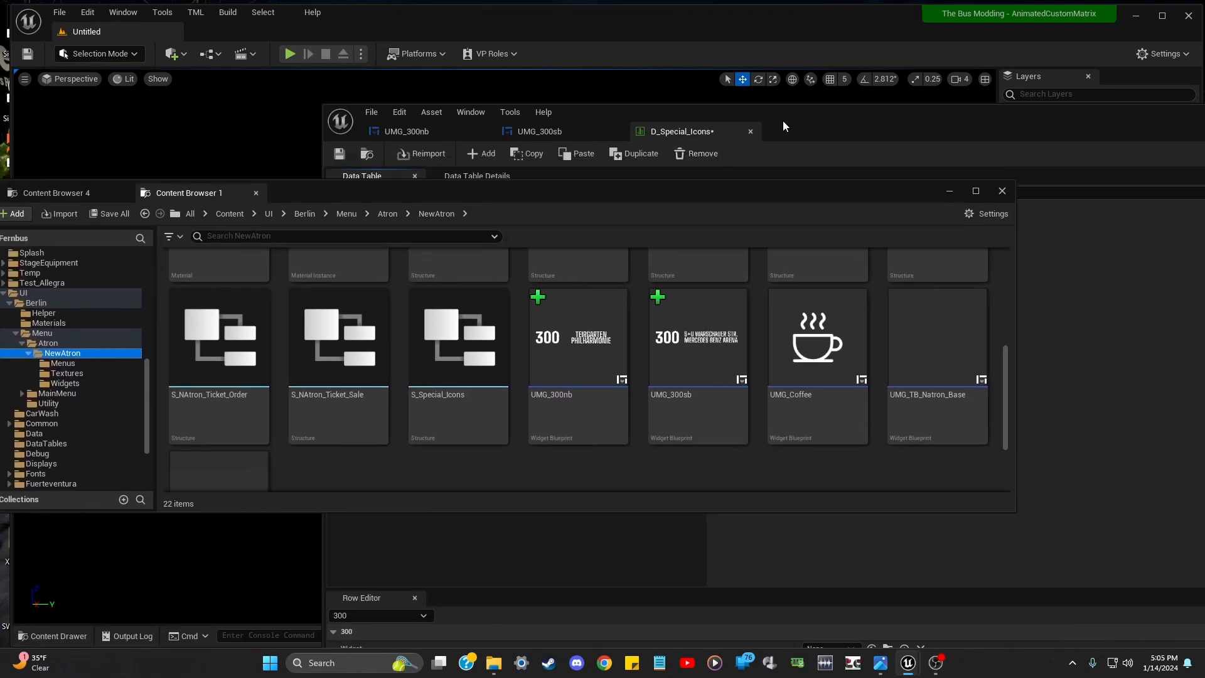
left_click_drag(782, 121, 757, 66)
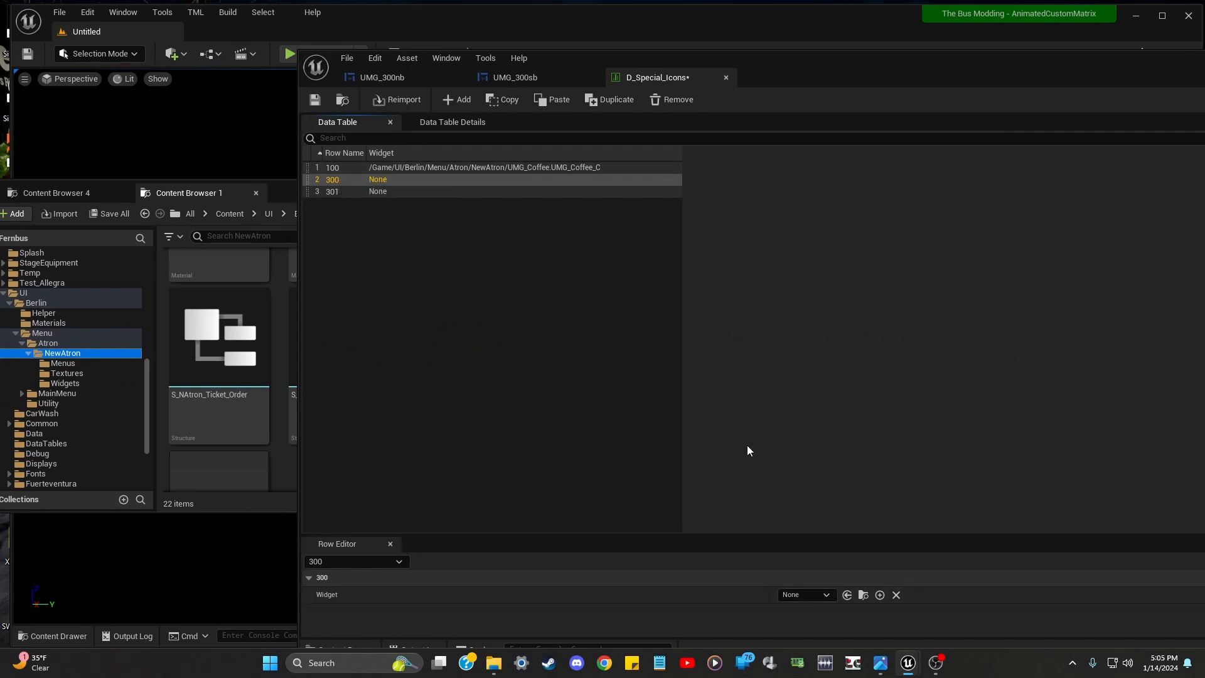
left_click(185, 193)
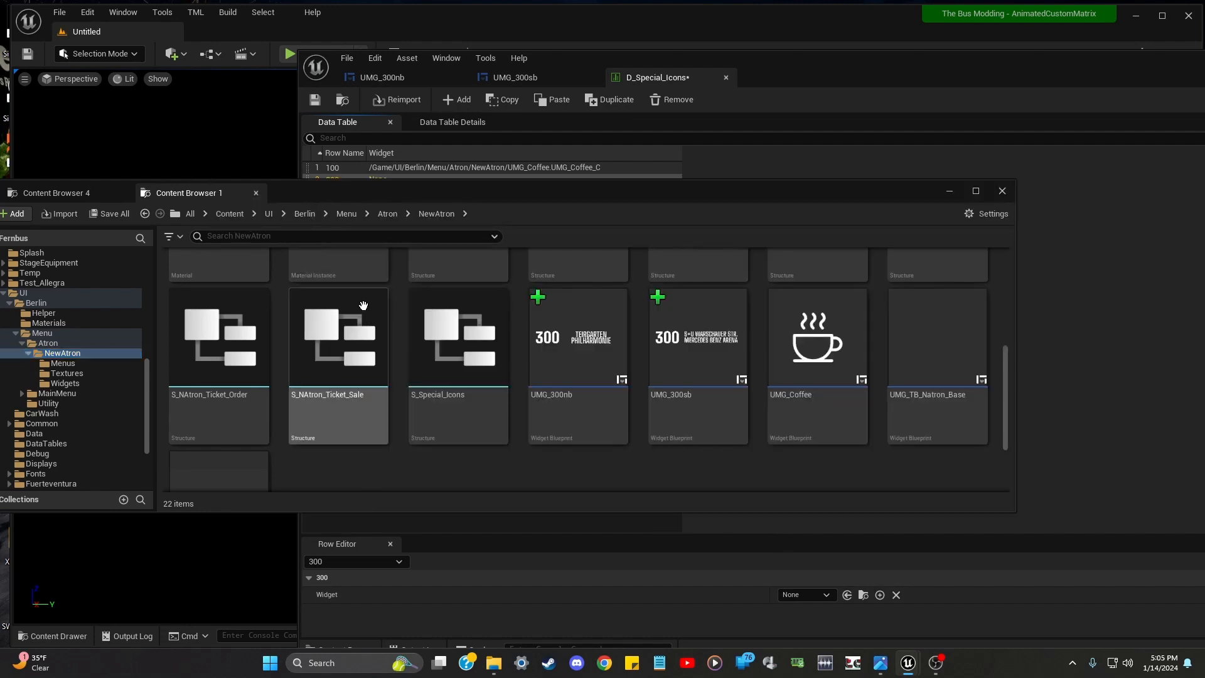
left_click(571, 339)
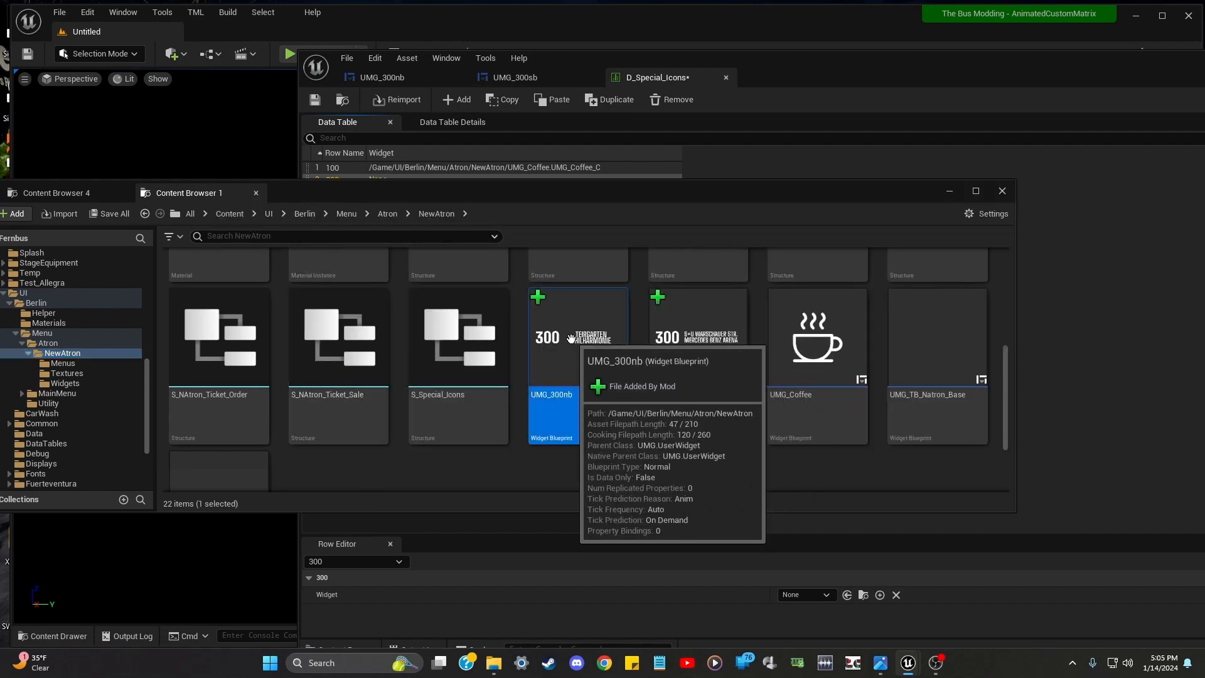
left_click_drag(570, 339, 811, 596)
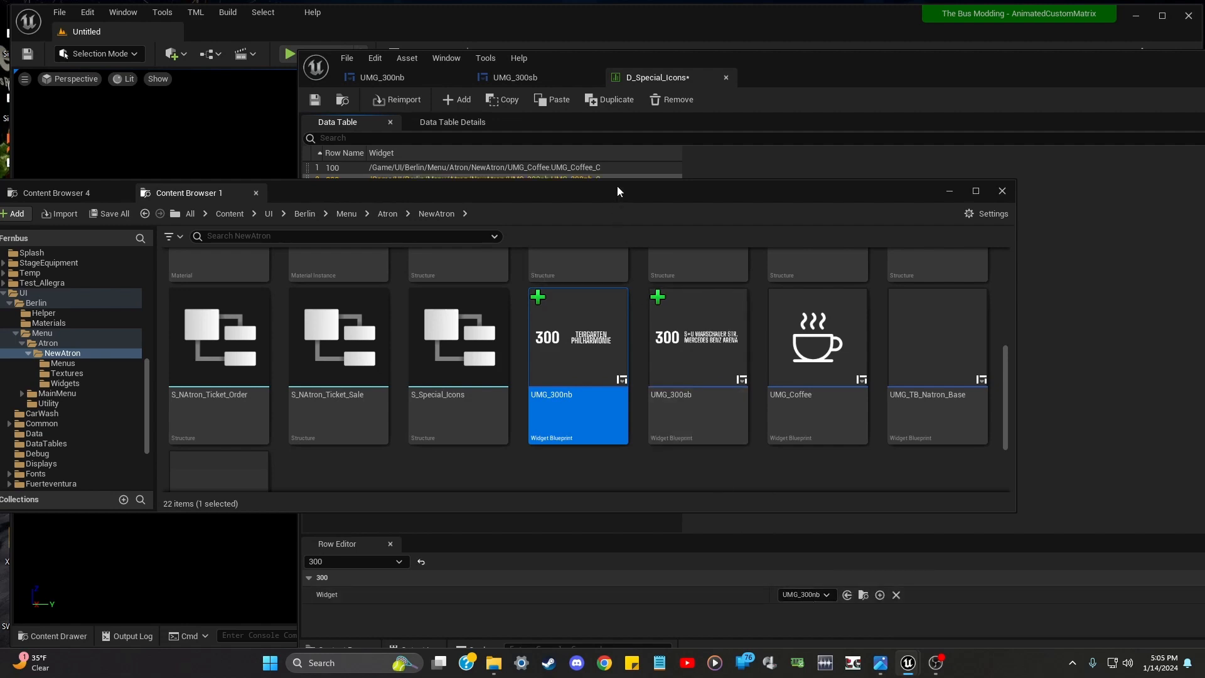
Assign the UMG_300sb widget from the NewAtron folder to row 301 of D_Special_Icons
left_click_drag(616, 185, 616, 216)
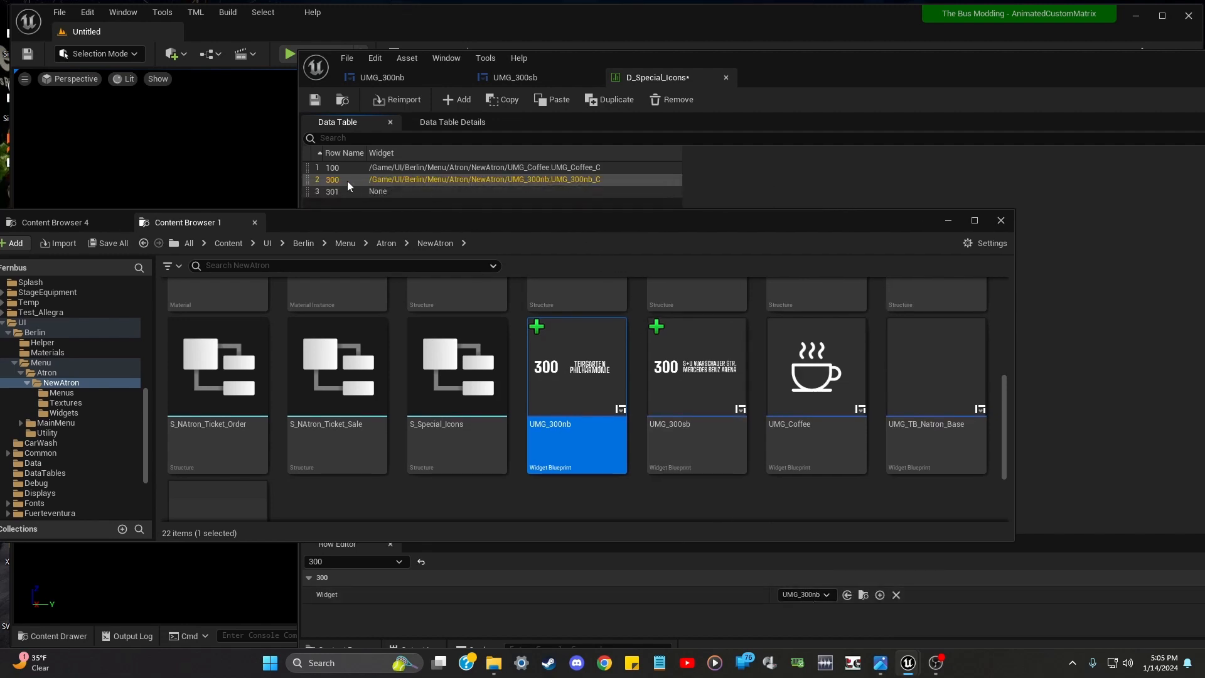
mouse_move(599, 377)
left_click(400, 192)
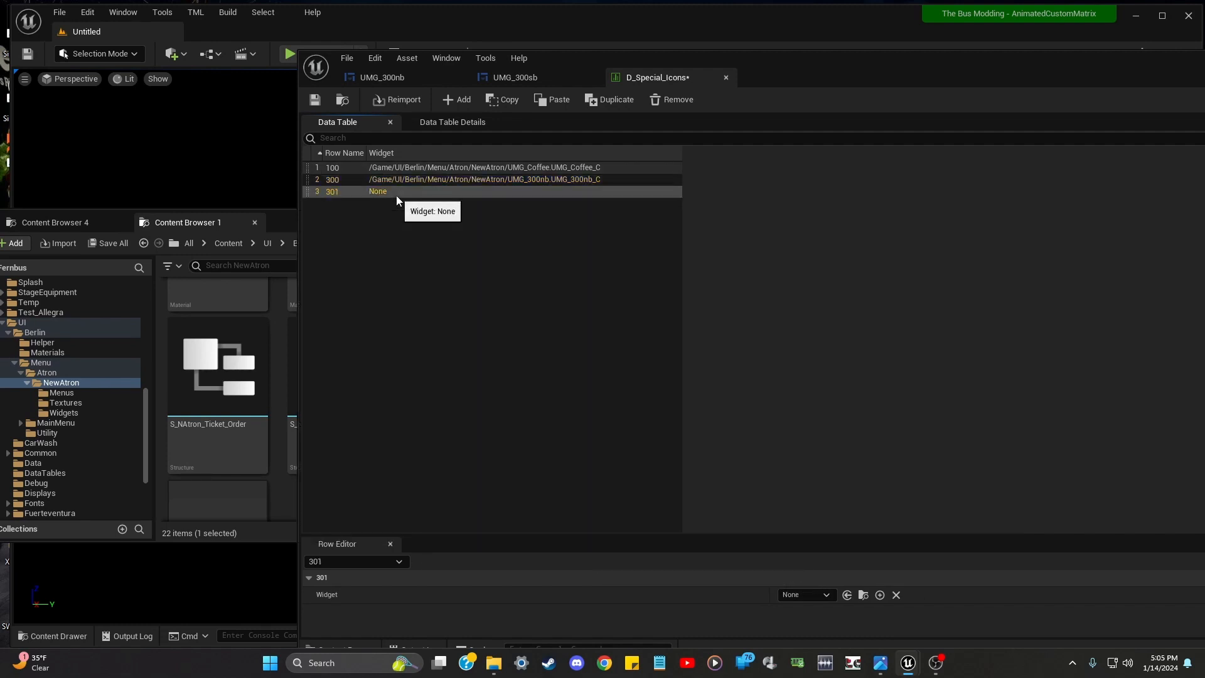
left_click(212, 221)
left_click_drag(691, 364, 804, 598)
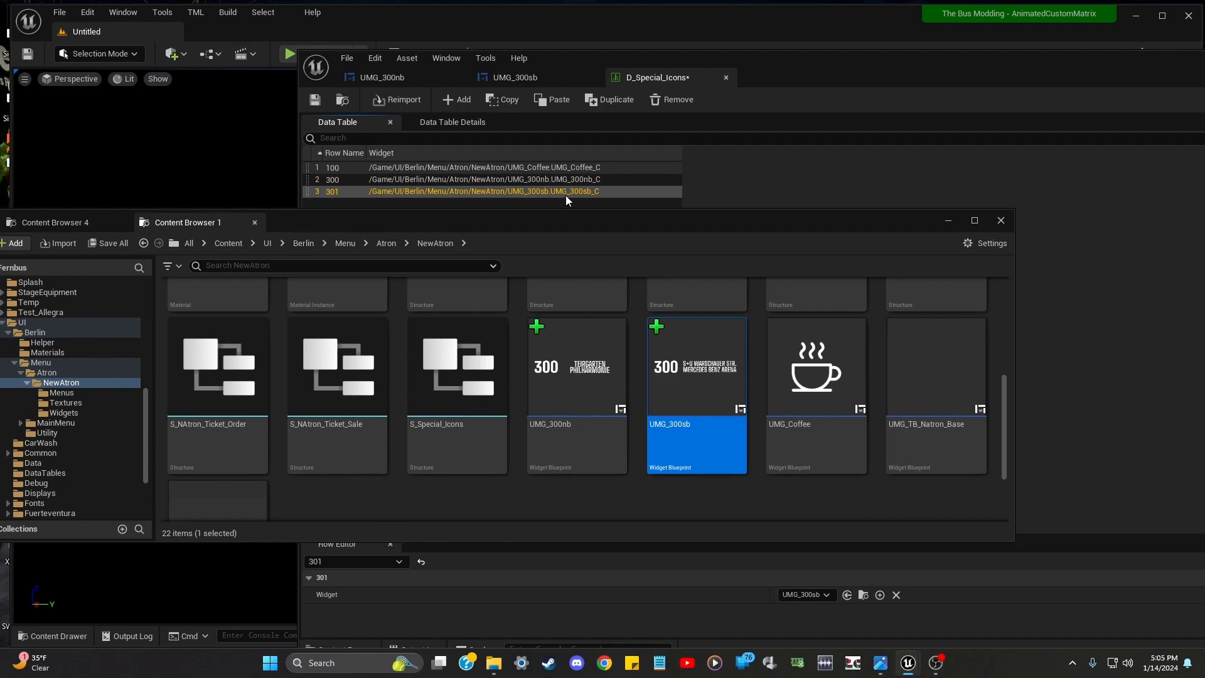
Save the D_Special_Icons data table and all other unsaved project changes
left_click(490, 192)
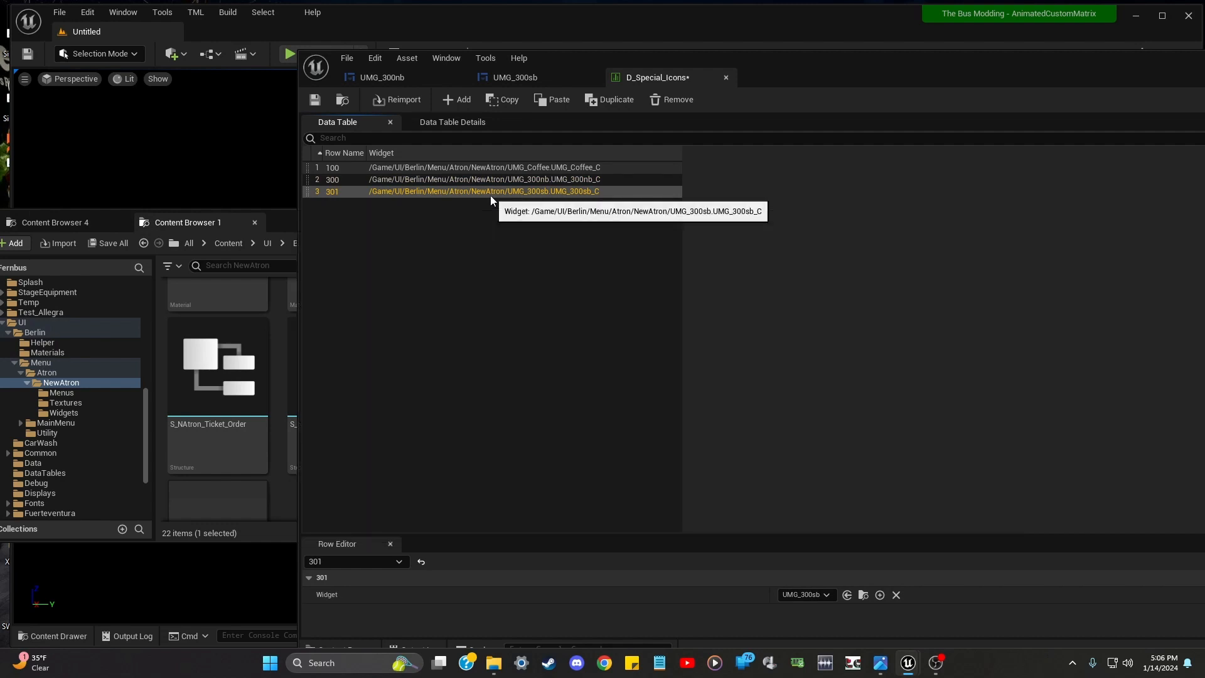
left_click(315, 100)
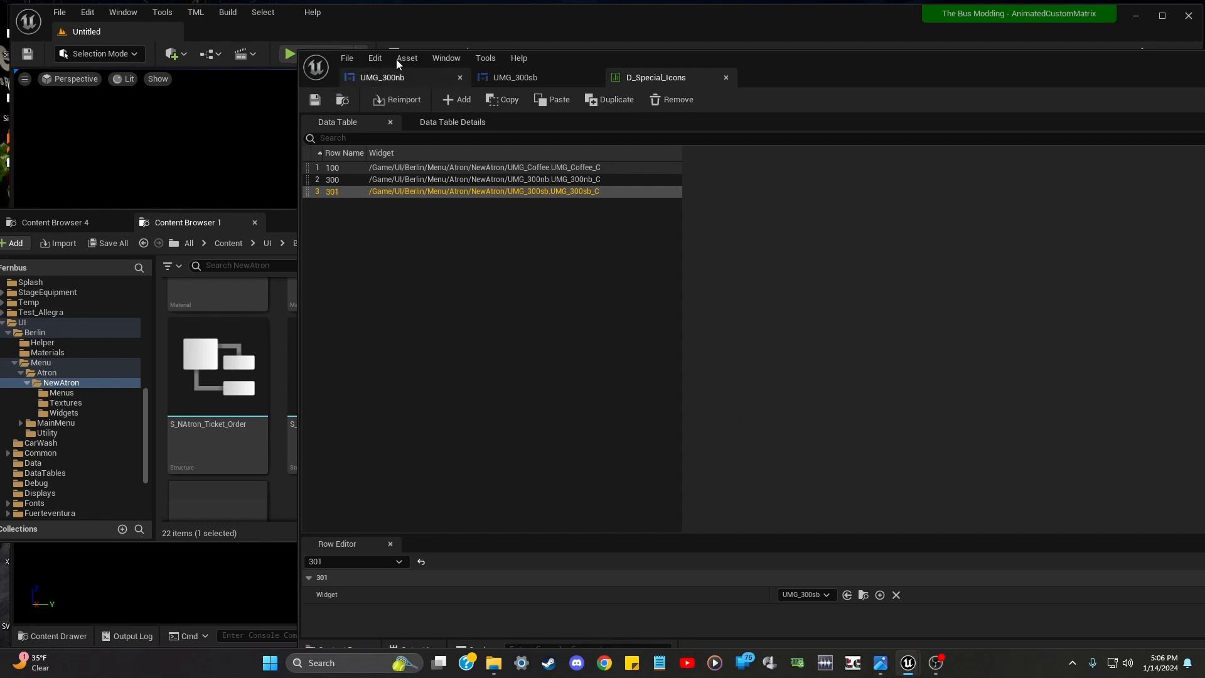
left_click_drag(758, 61, 498, 221)
left_click(60, 12)
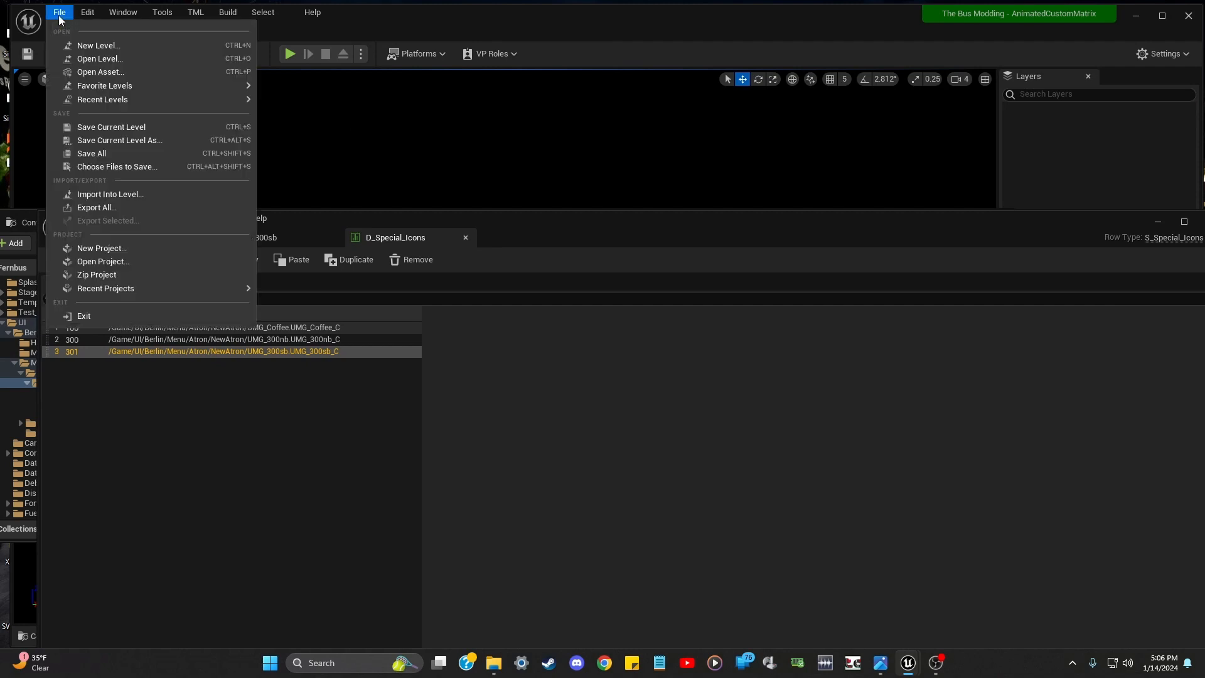
left_click(99, 153)
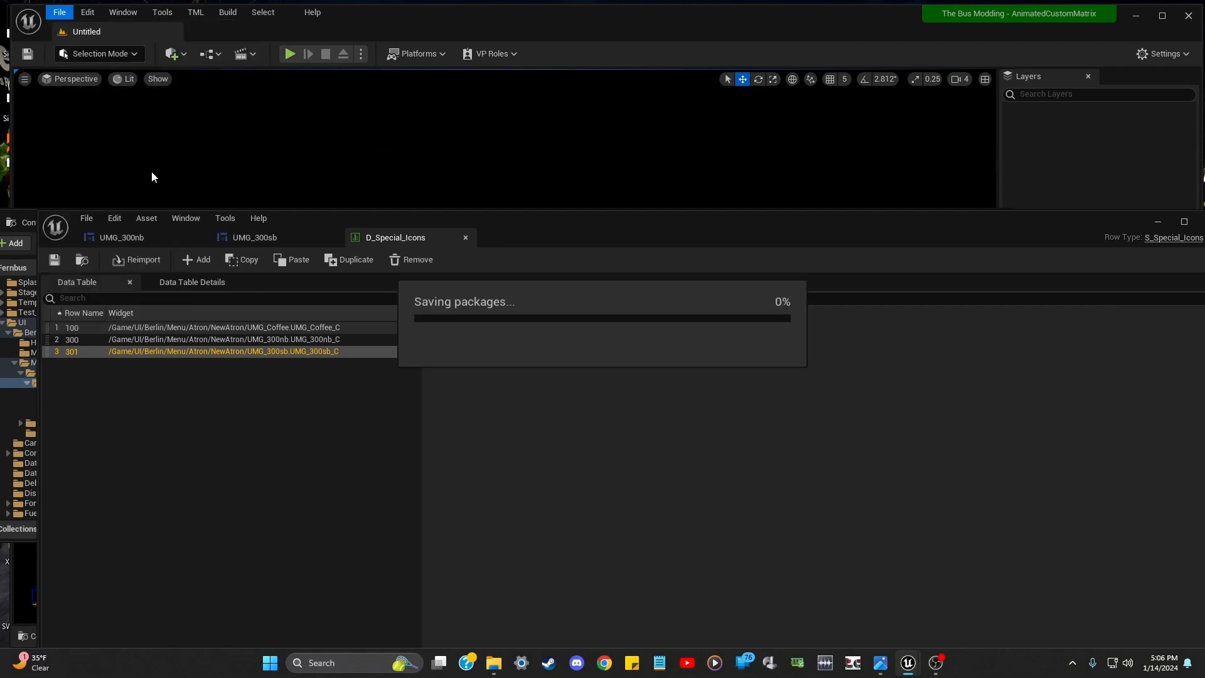
Build the AnimatedCustomMatrix mod with the TML Mod Creator
left_click(197, 12)
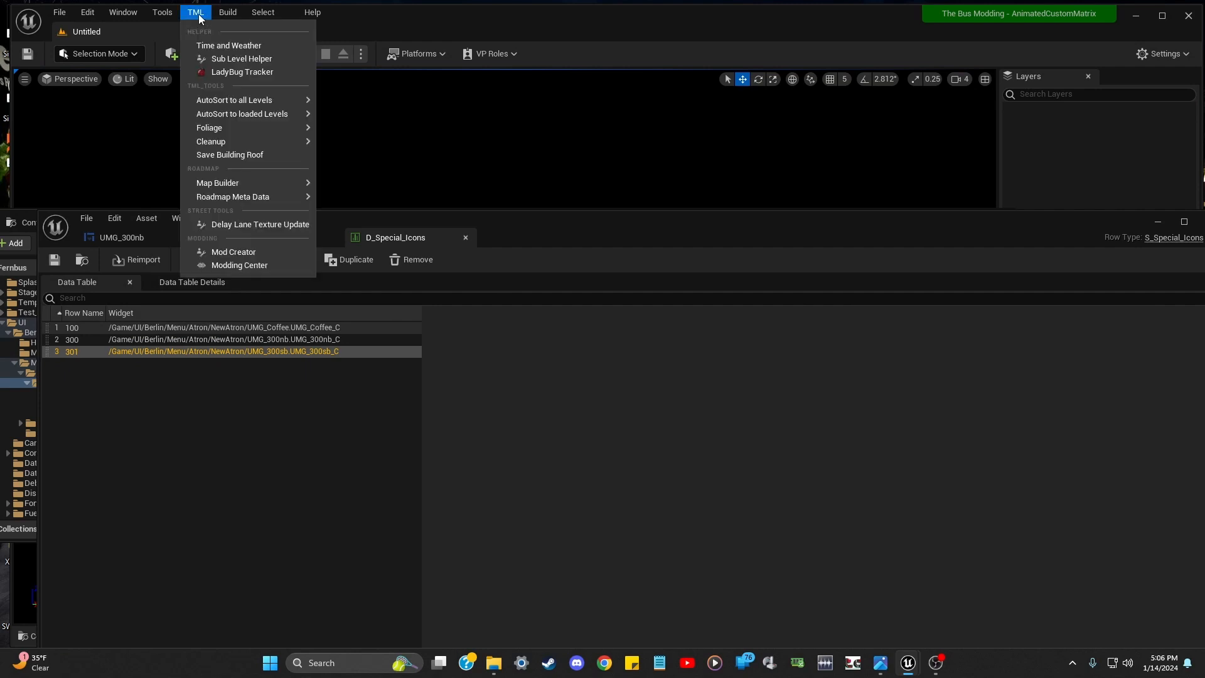
left_click(233, 254)
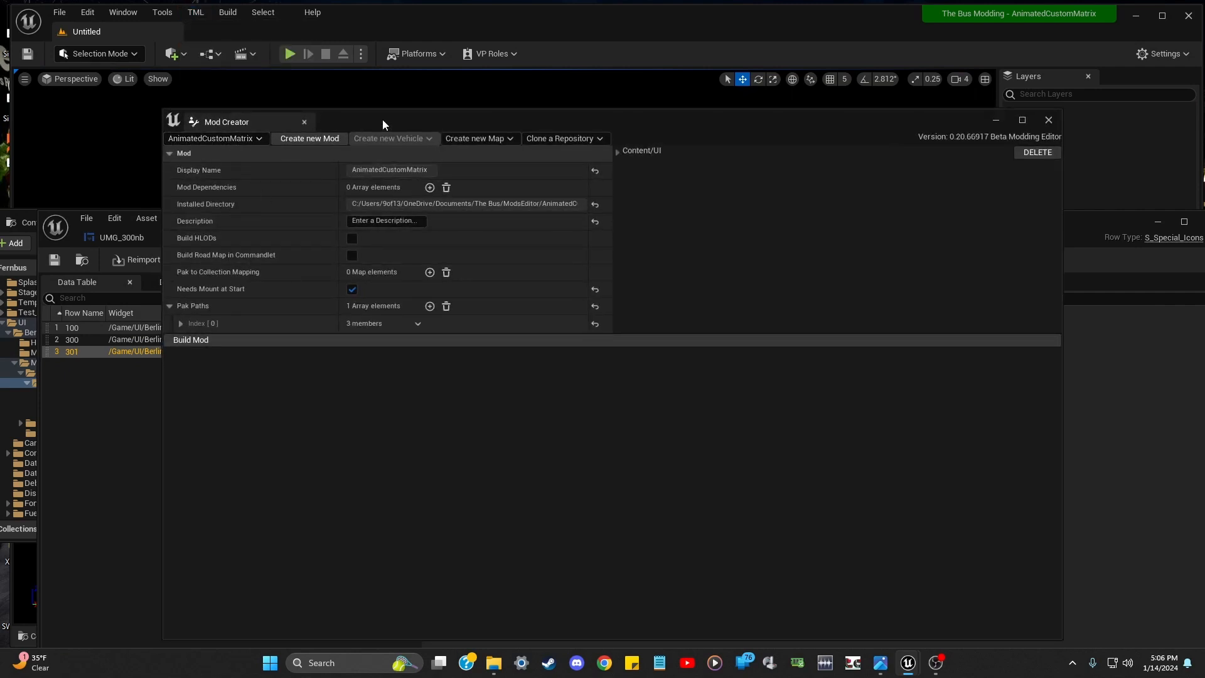
left_click_drag(382, 120, 343, 116)
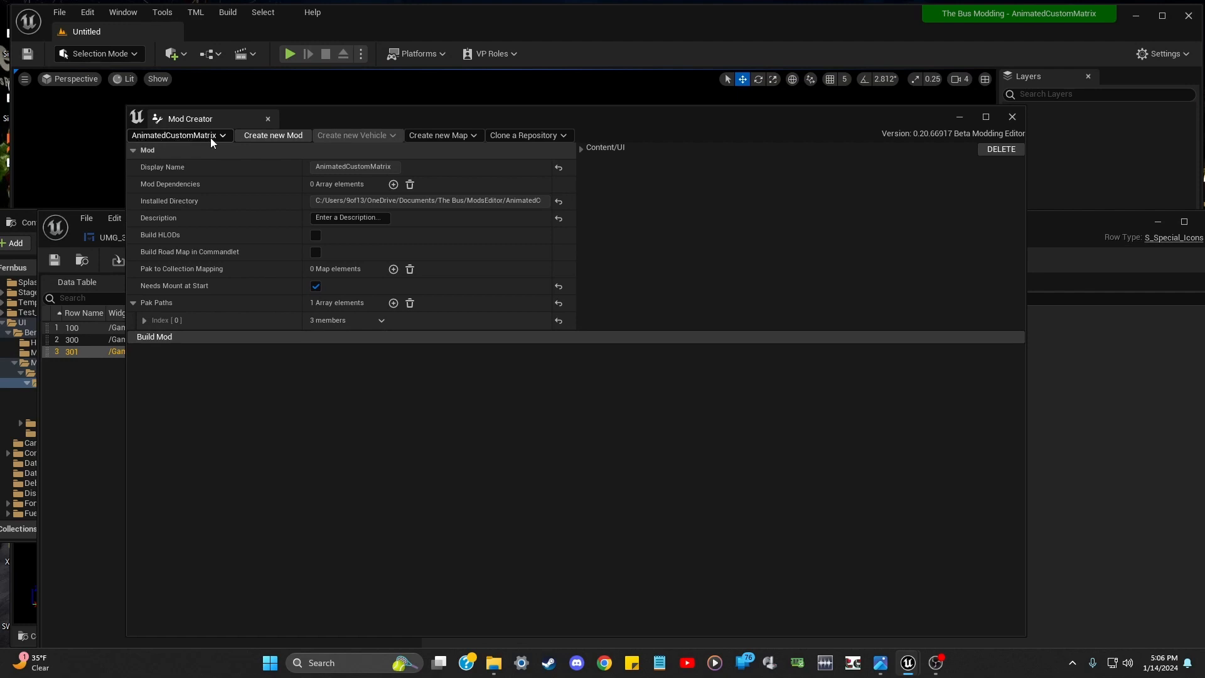
left_click(361, 341)
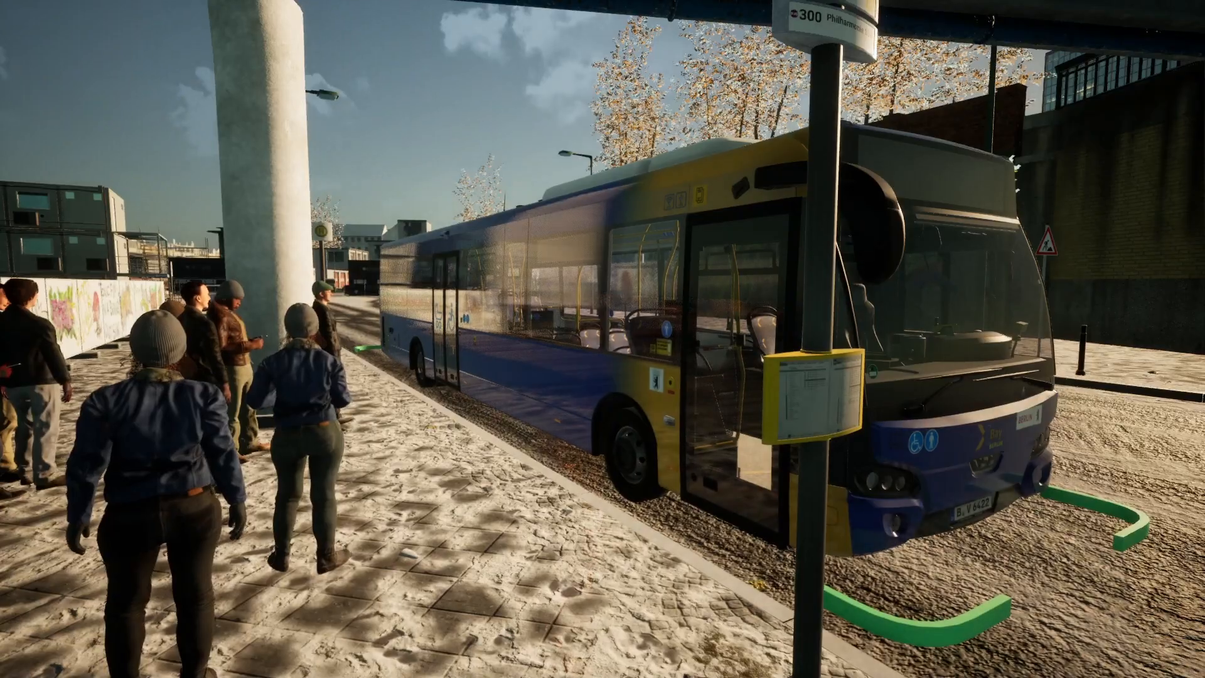
Switch to The Bus, board the parked bus through its front door, take the driver's seat and start the ignition
key("w")
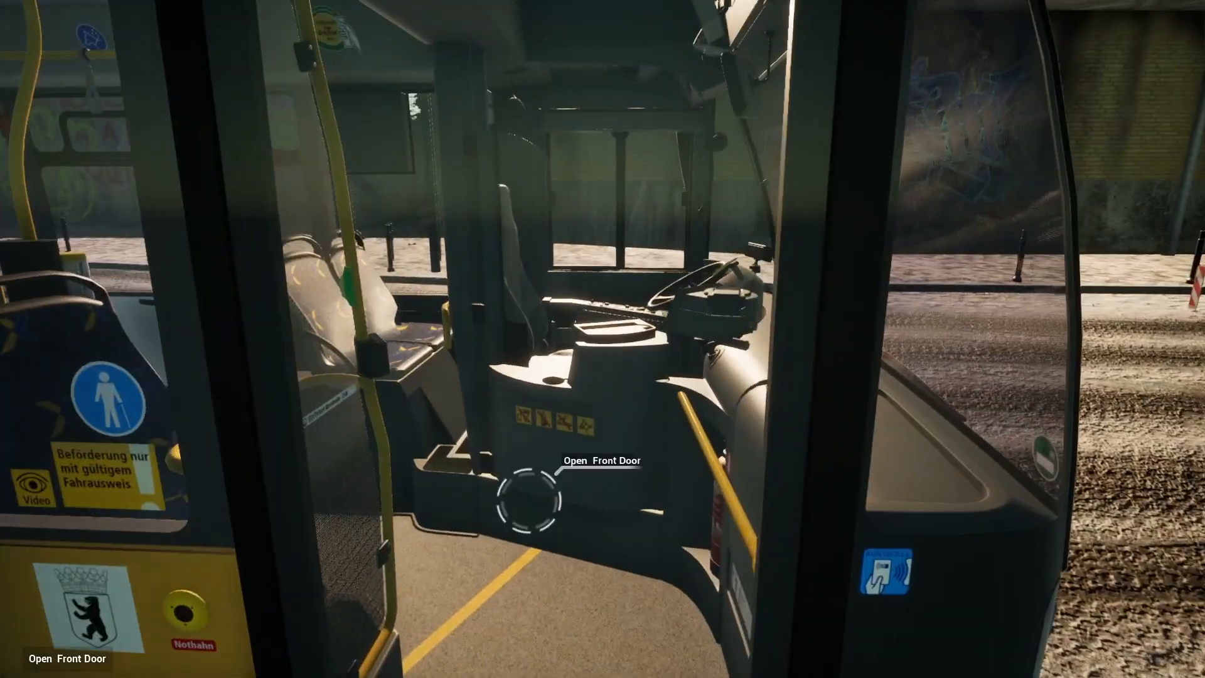
left_click(530, 497)
key("w")
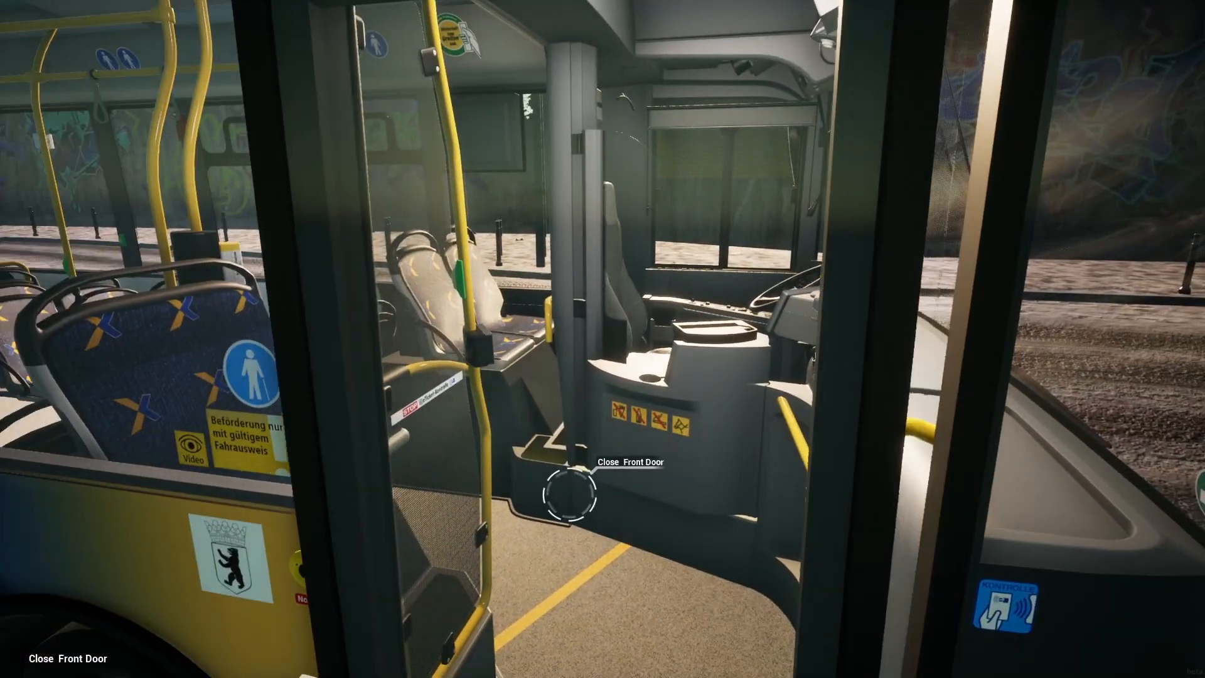
key("w")
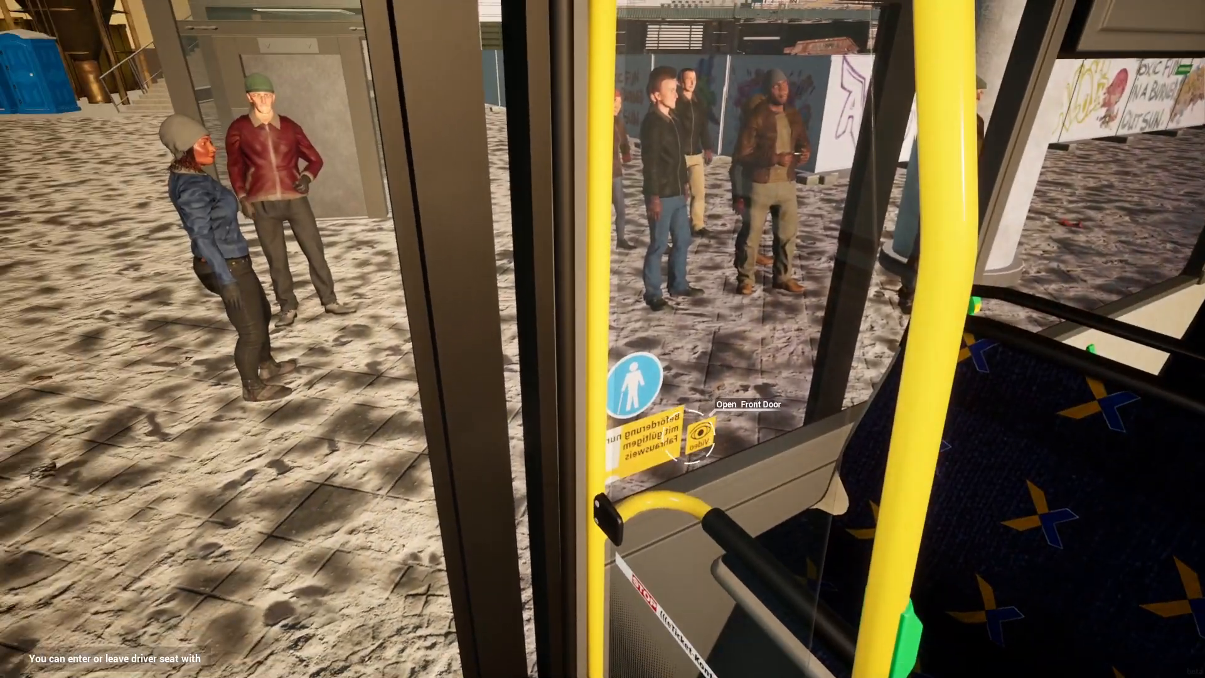
left_click(728, 401)
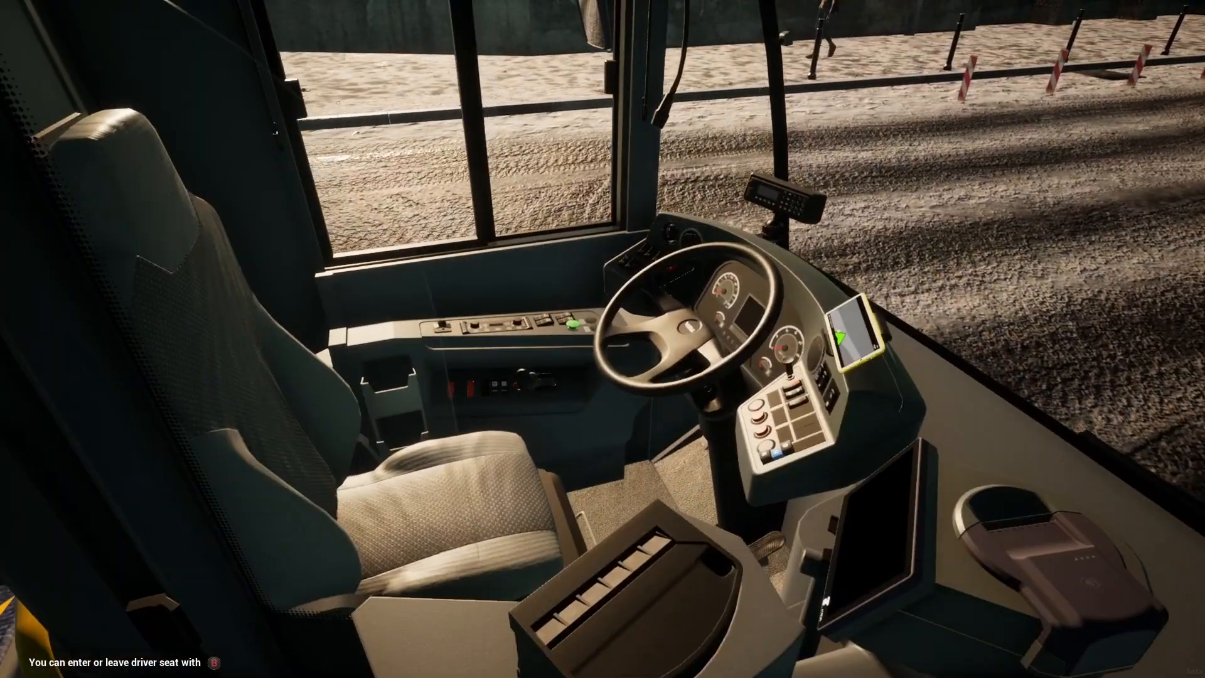
key("e")
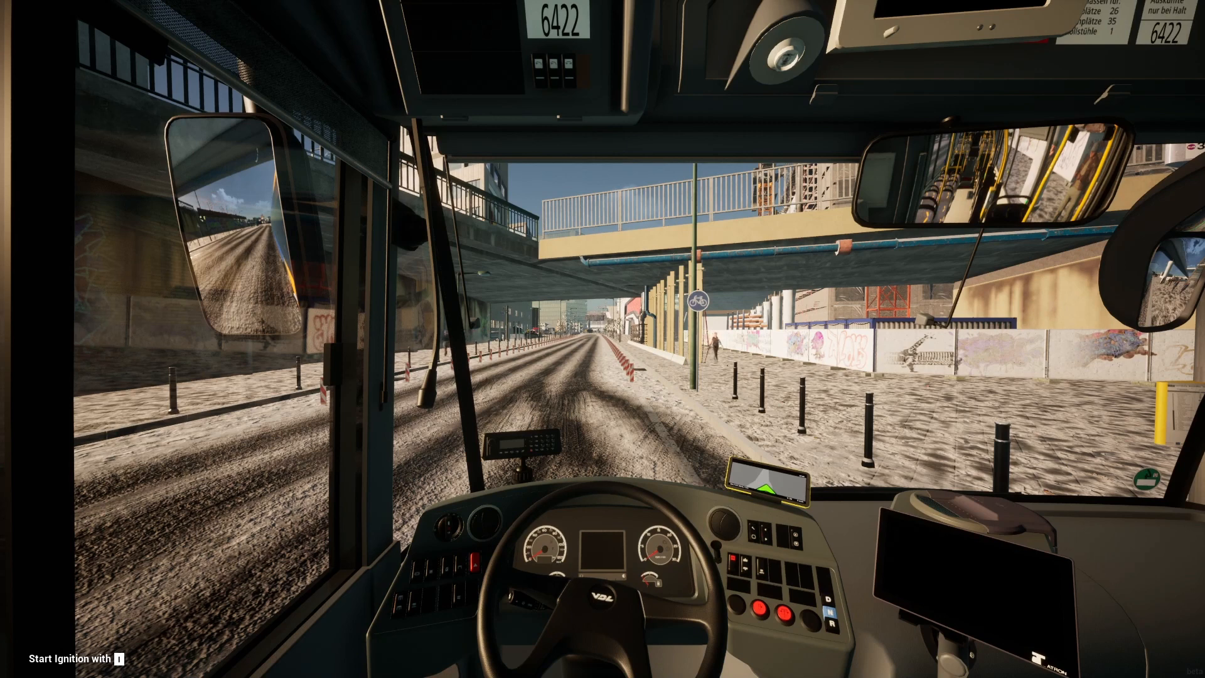
key("i")
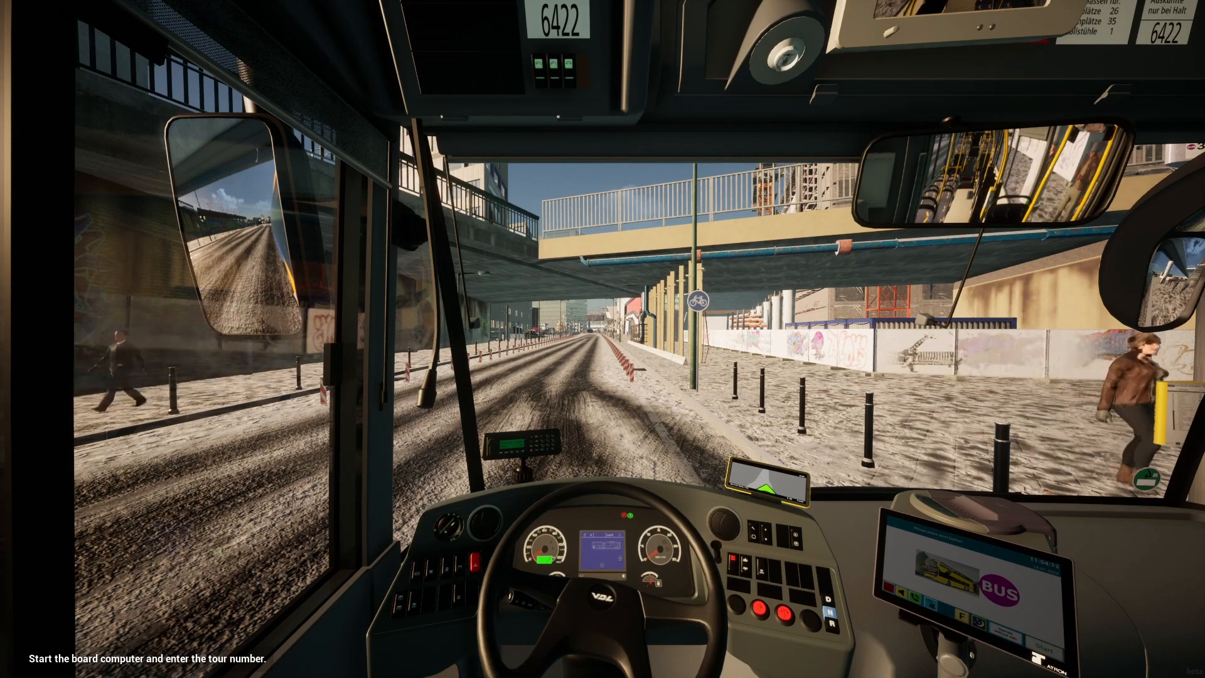
Start the bus's board computer and log in with the seller number and PIN
key("Insert")
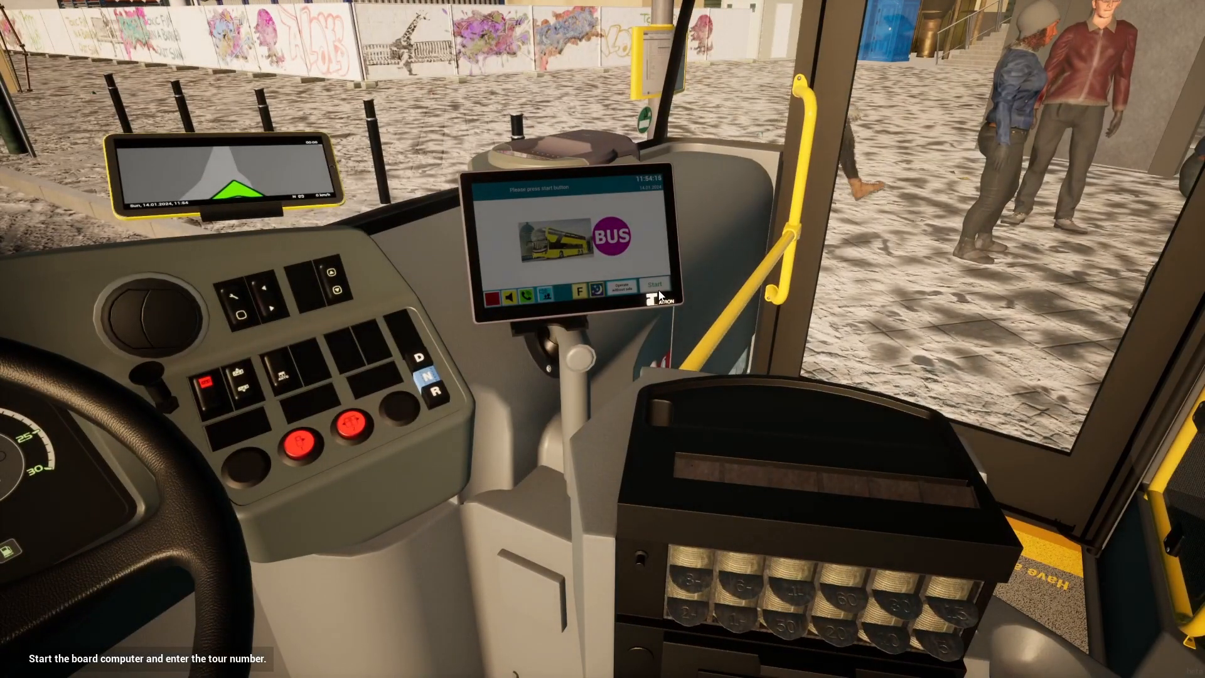
left_click(649, 283)
left_click(640, 216)
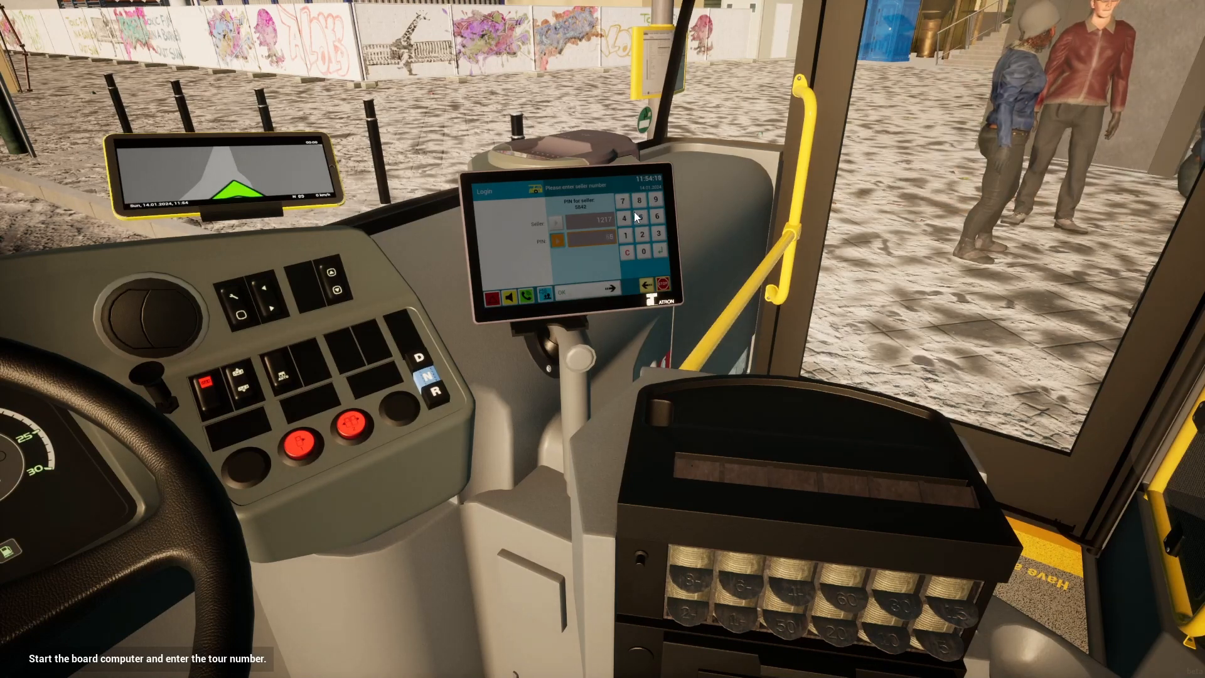
left_click(625, 219)
left_click(642, 232)
left_click(609, 289)
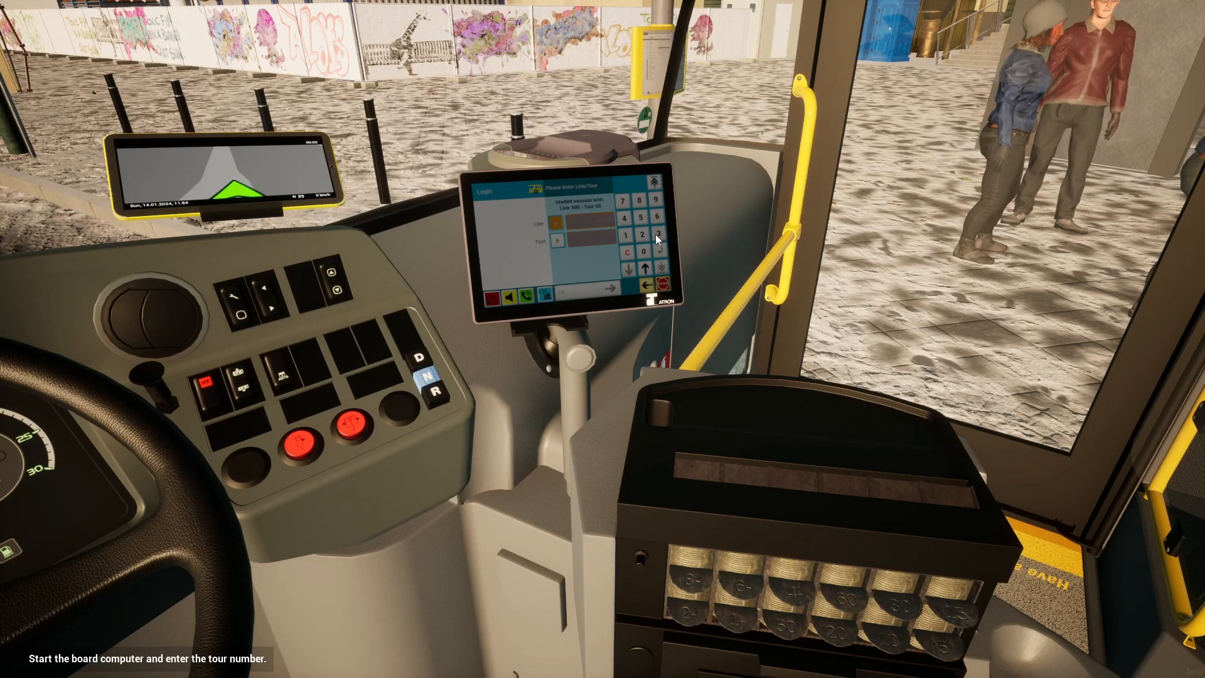
Start the session for line 300 with its tour number and check the destination display from outside the bus
left_click(557, 240)
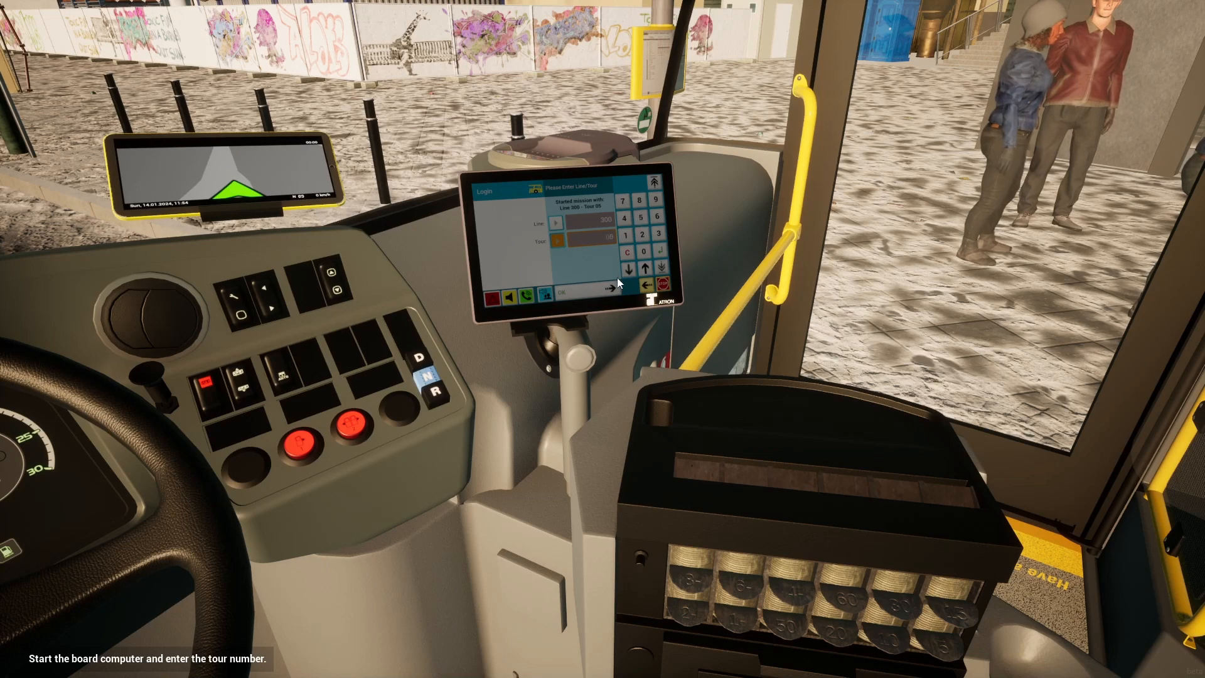
left_click(610, 288)
left_click(589, 285)
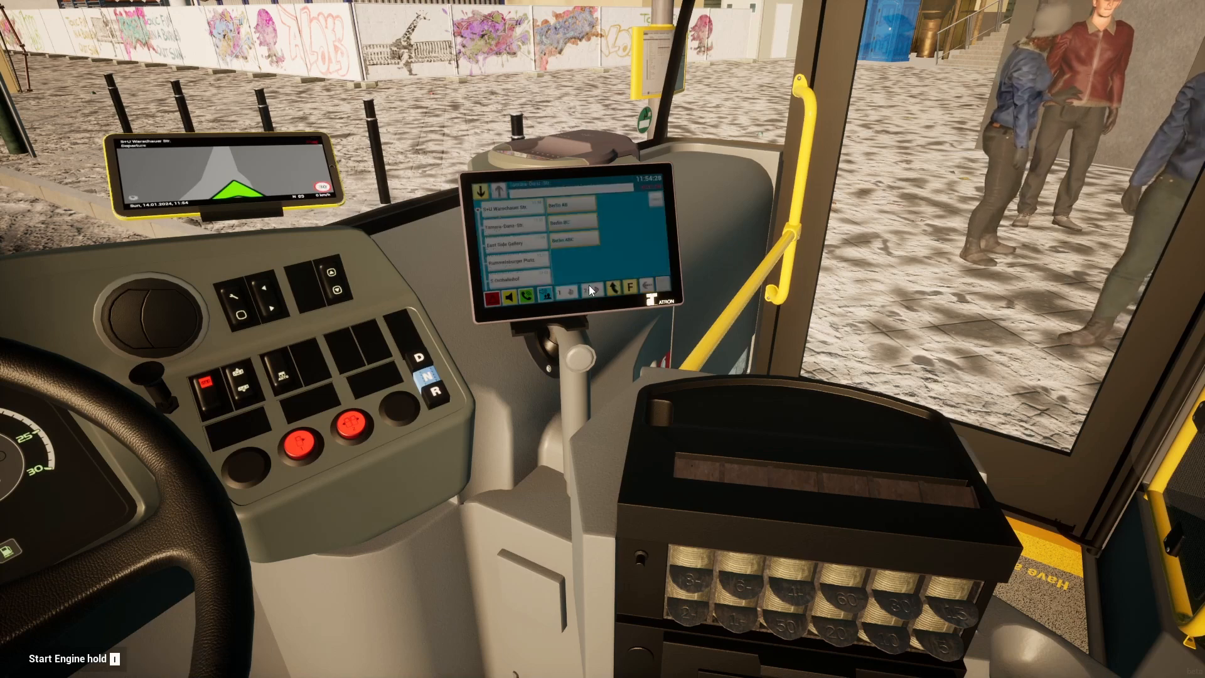
key("2")
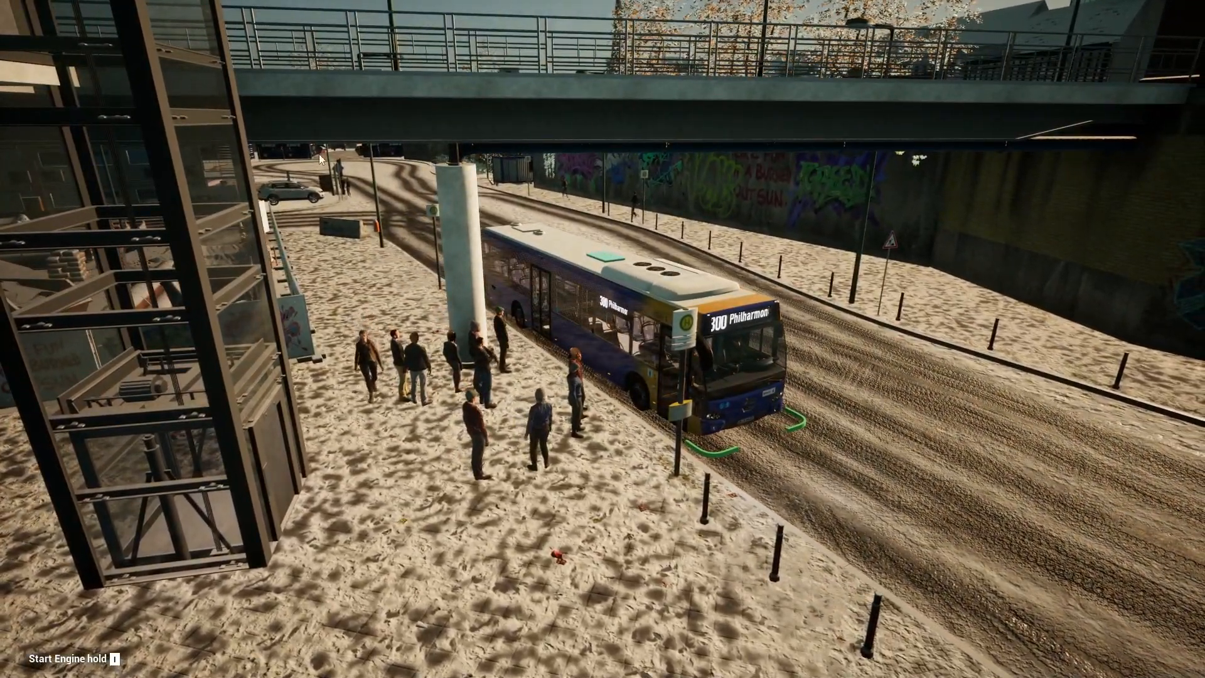
key("F1")
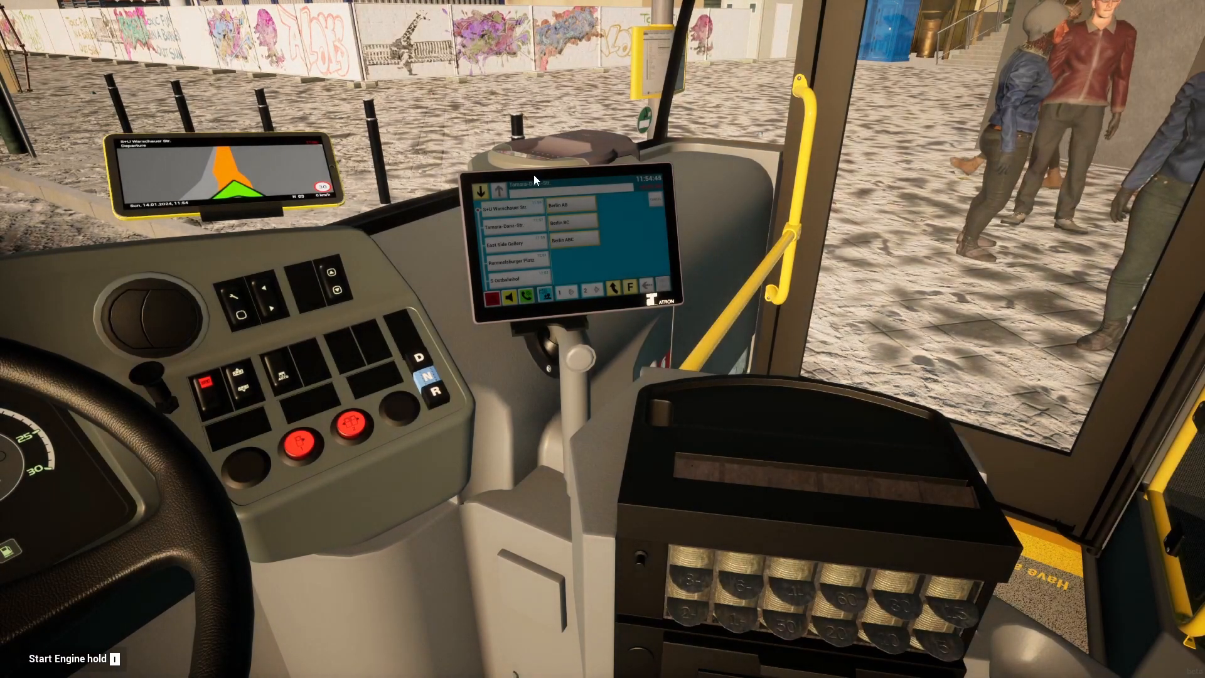
Override the destination with special code 301 through the shift functions and check the matrix from outside the bus
left_click(630, 289)
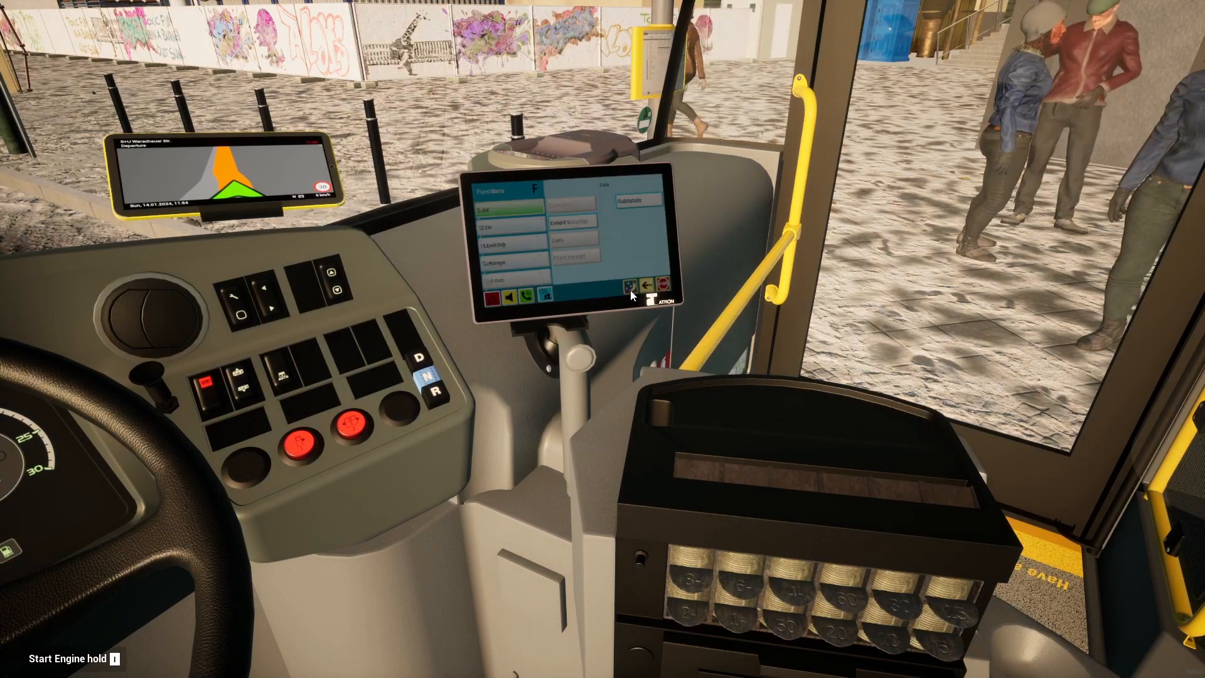
left_click(536, 227)
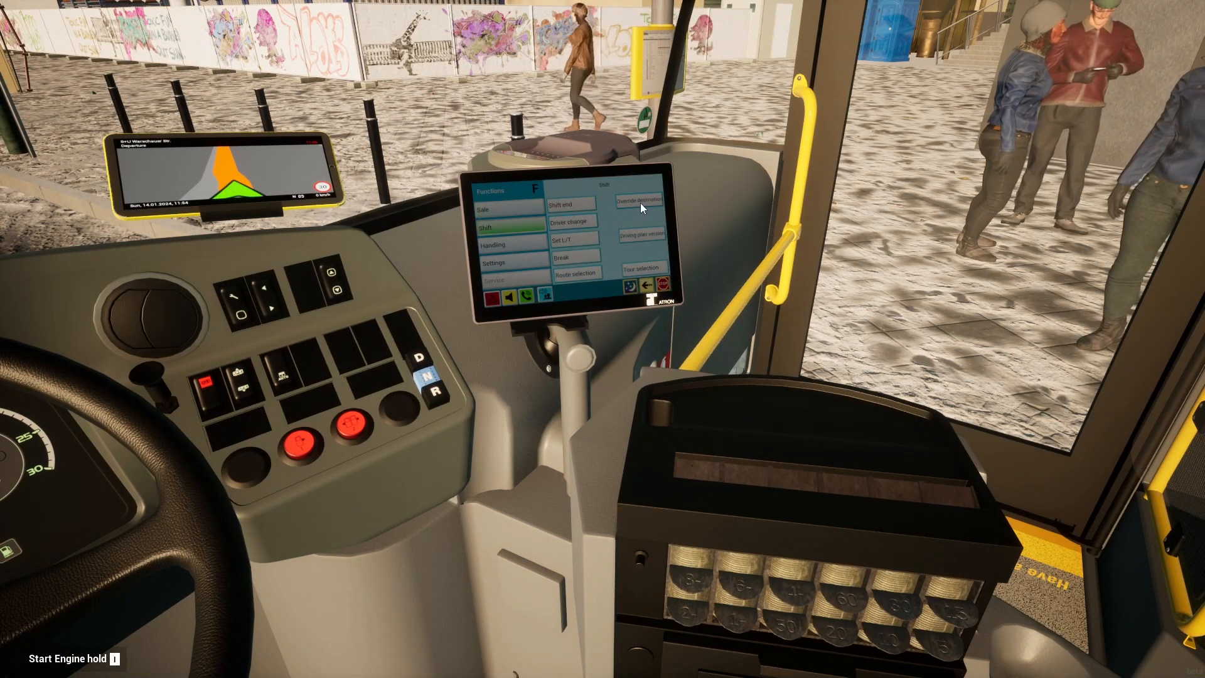
left_click(640, 202)
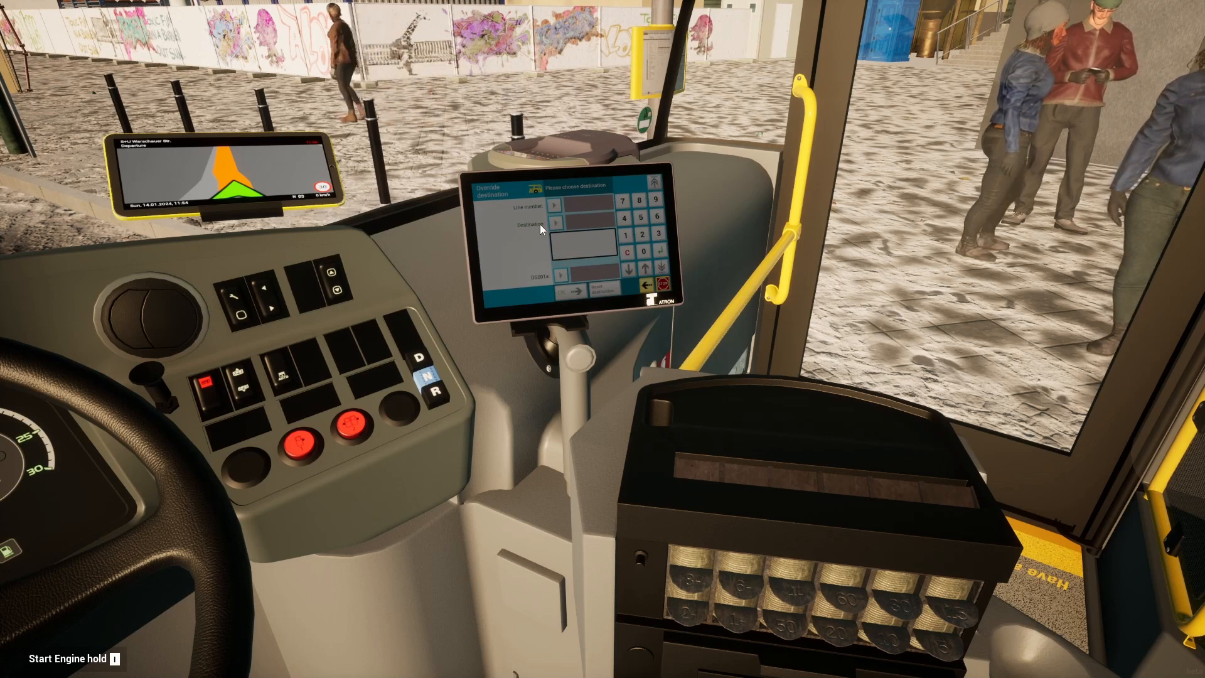
left_click(561, 275)
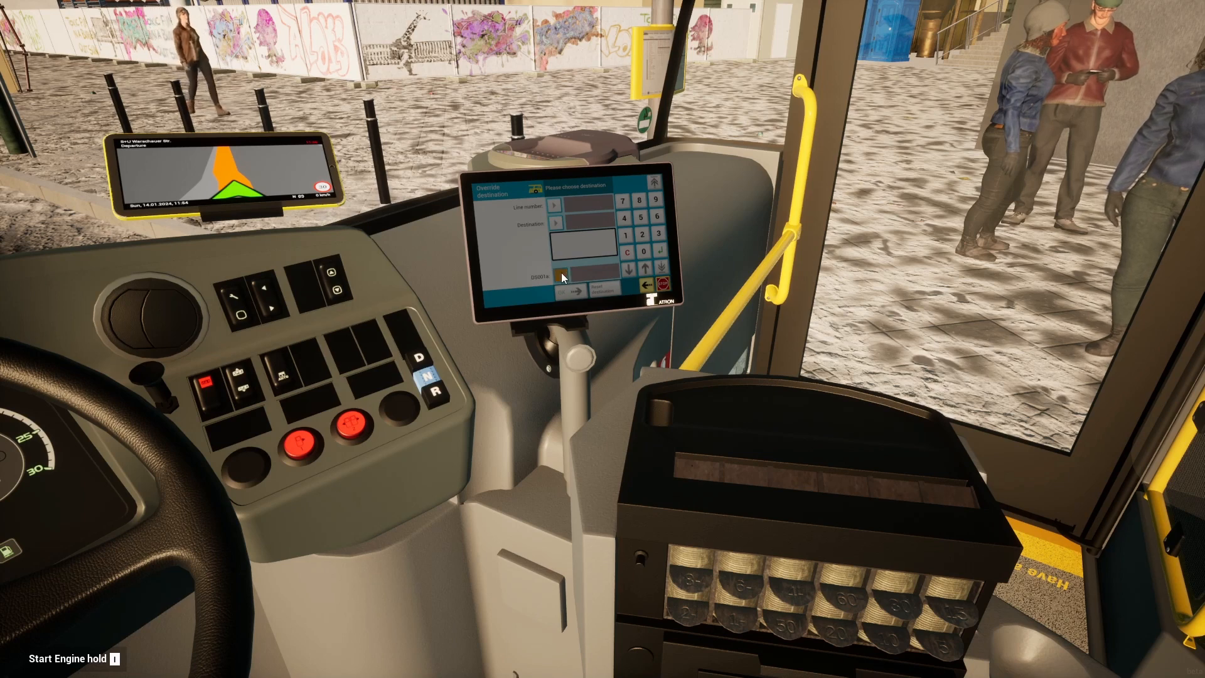
left_click(657, 236)
left_click(646, 251)
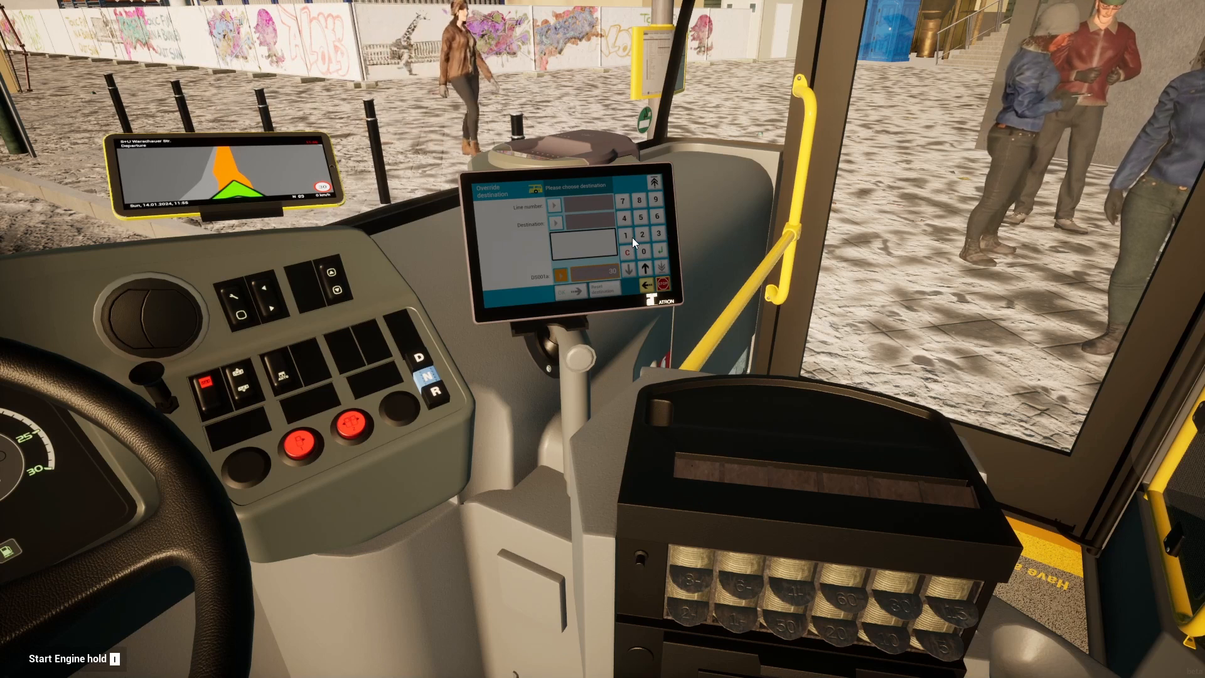
left_click(632, 239)
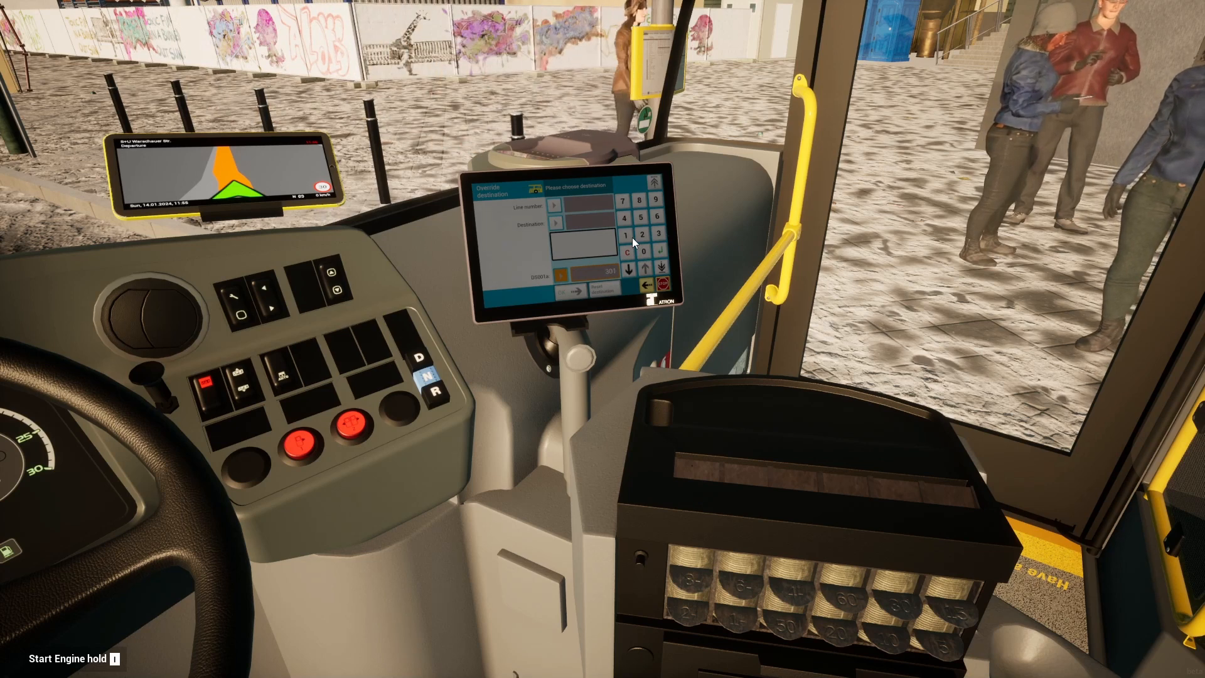
left_click(660, 249)
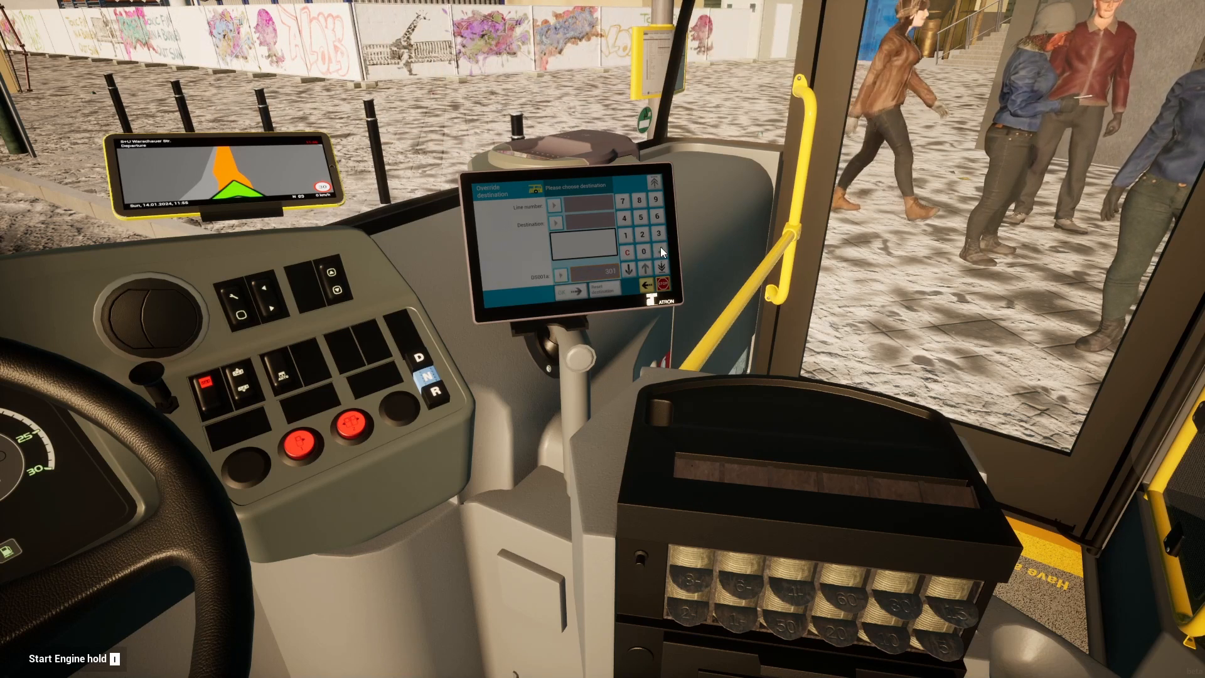
left_click(574, 289)
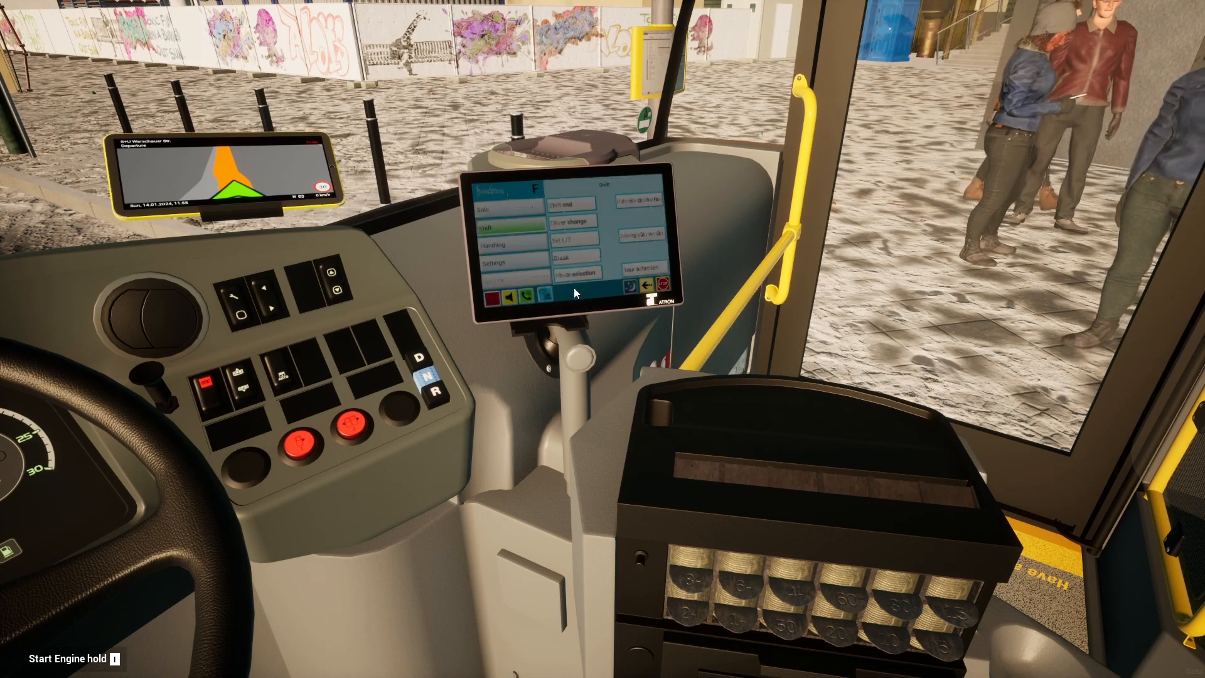
key("2")
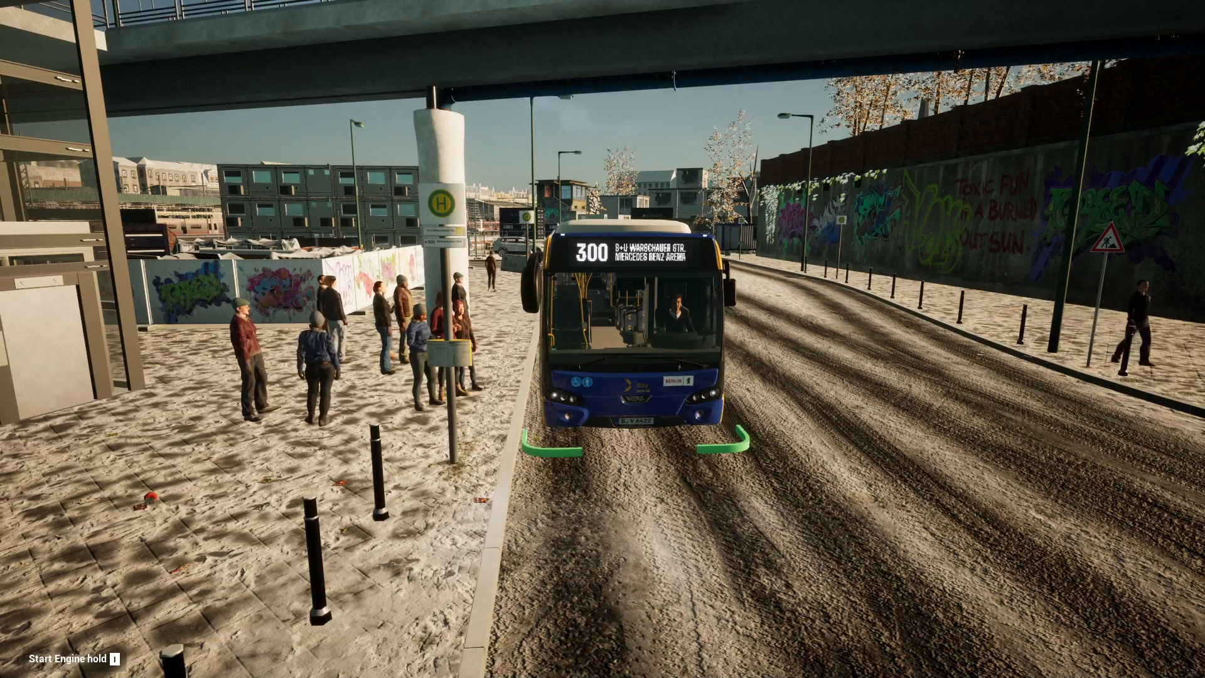
key("1")
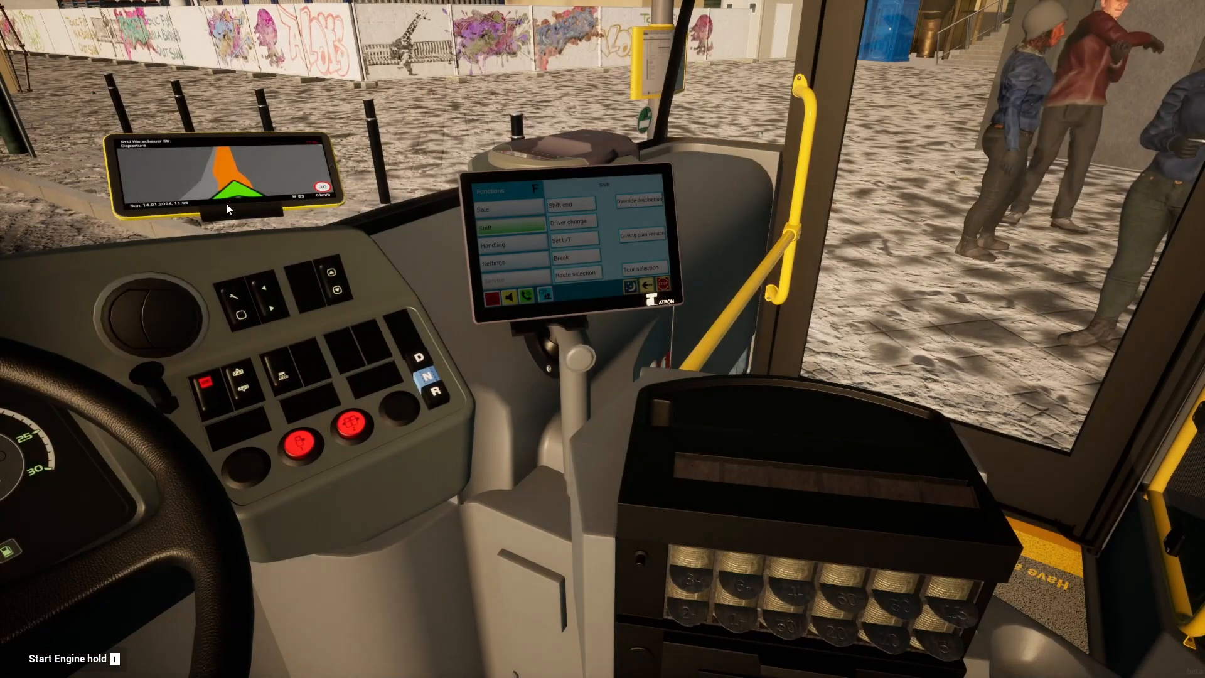
Change the destination override's special code to 300 and view the matrix from outside the bus
left_click(636, 200)
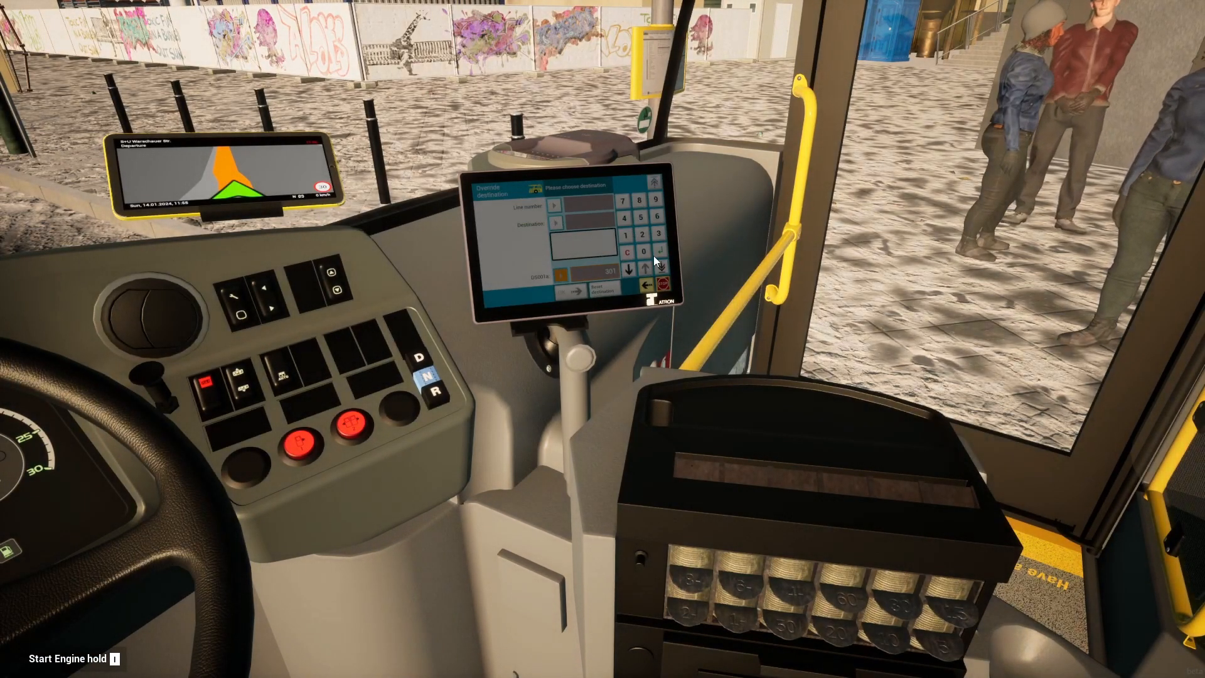
left_click(629, 269)
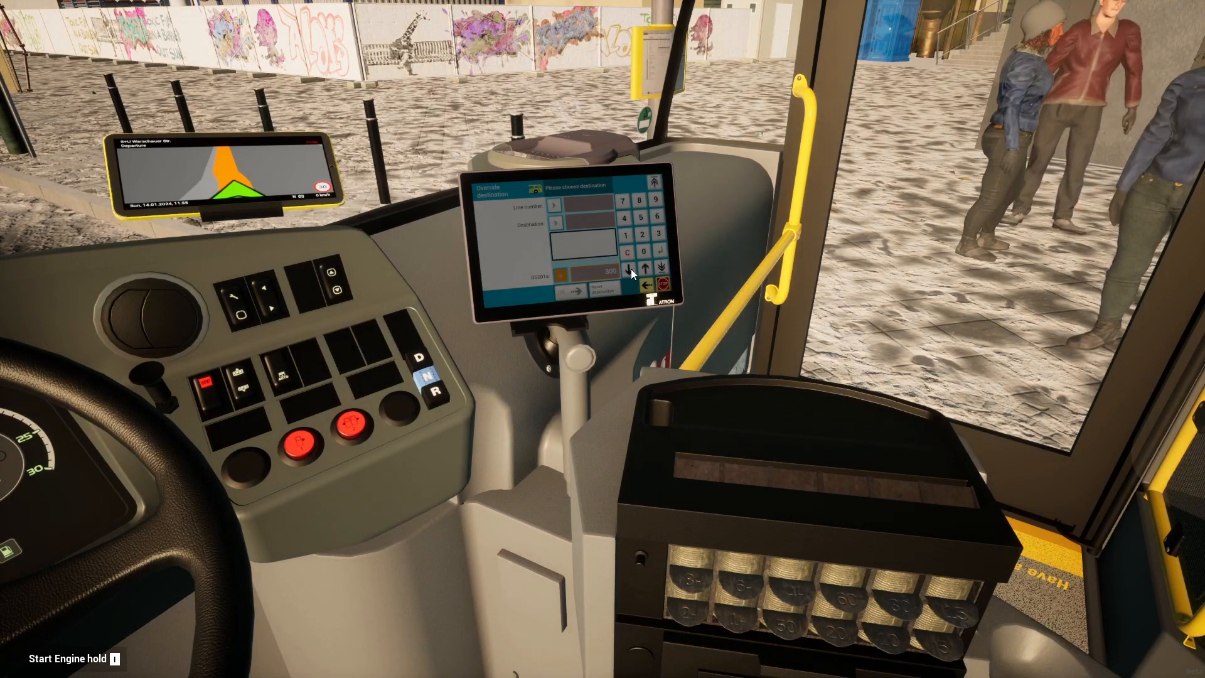
left_click(661, 248)
left_click(581, 289)
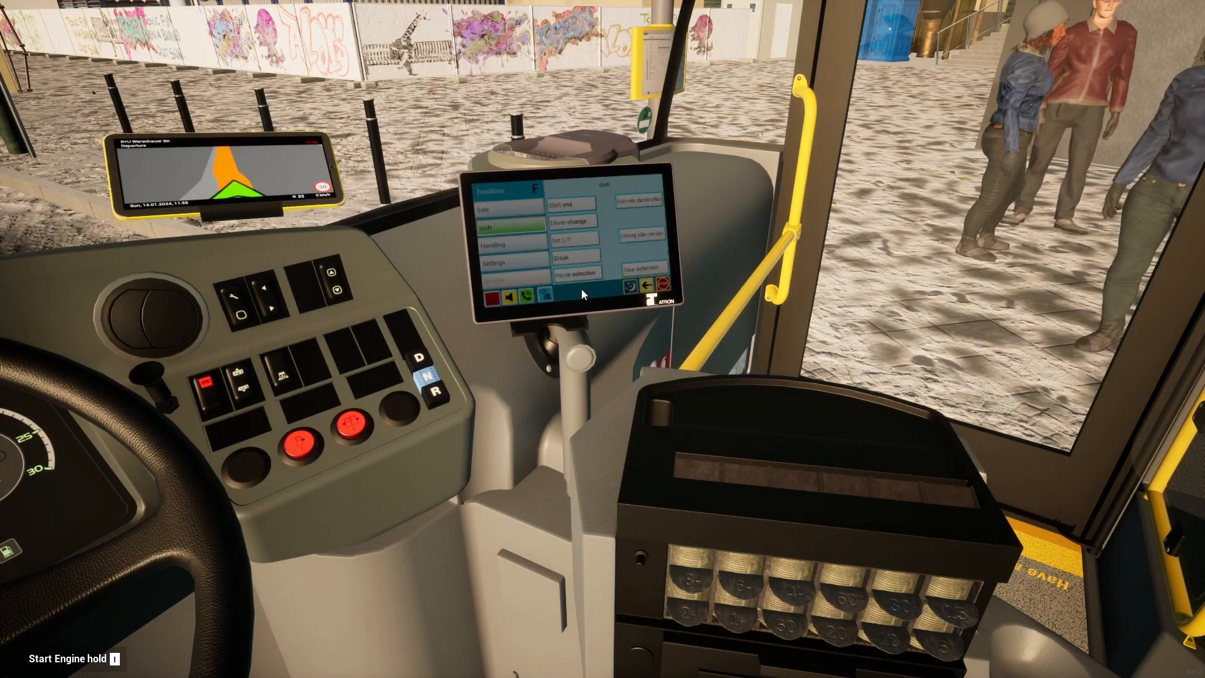
key("2")
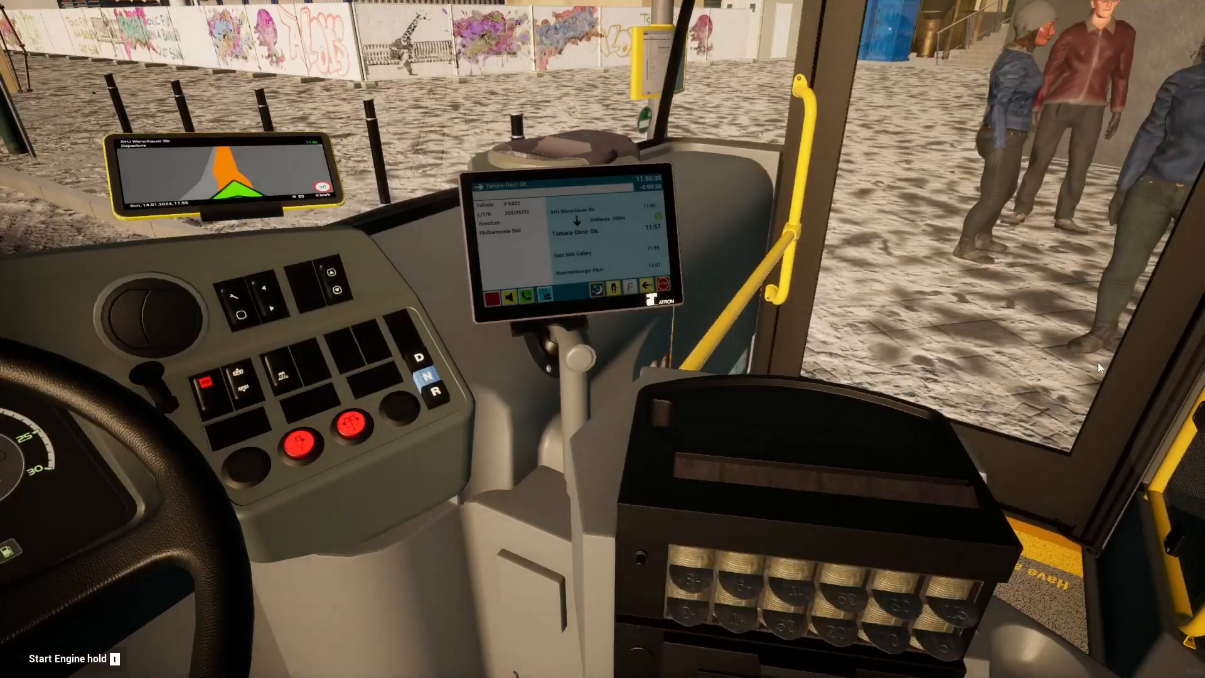
Return to the destination override in the shift functions and apply special code 100
left_click(654, 285)
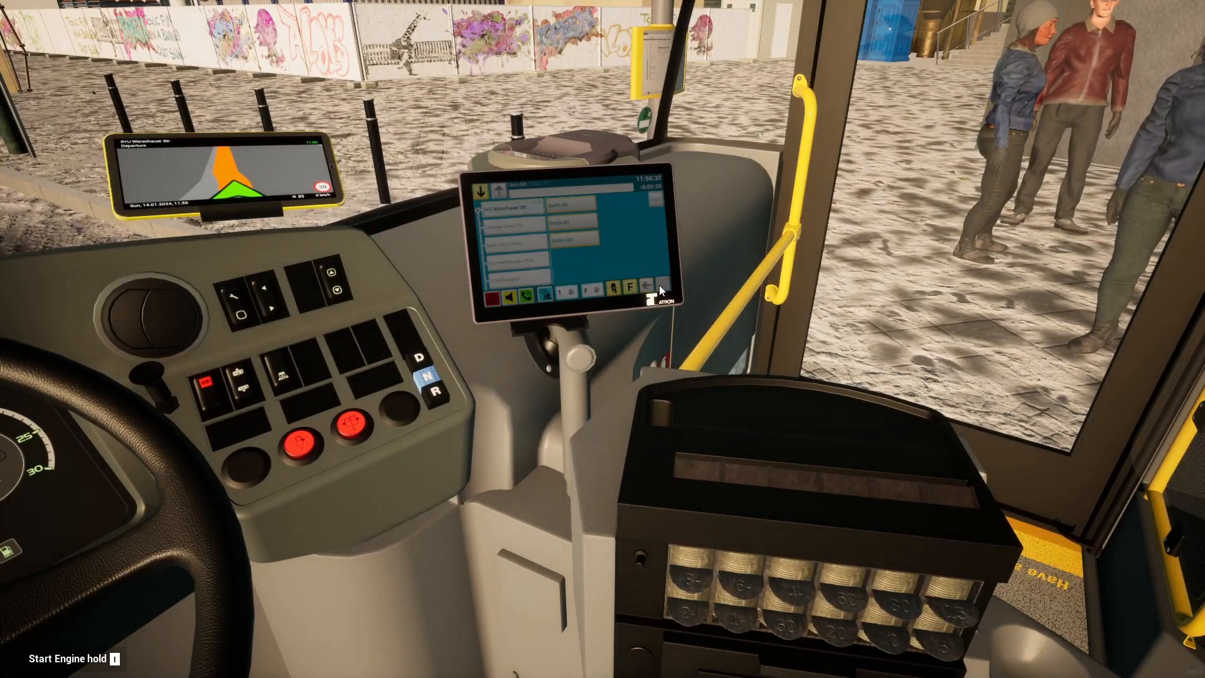
left_click(628, 289)
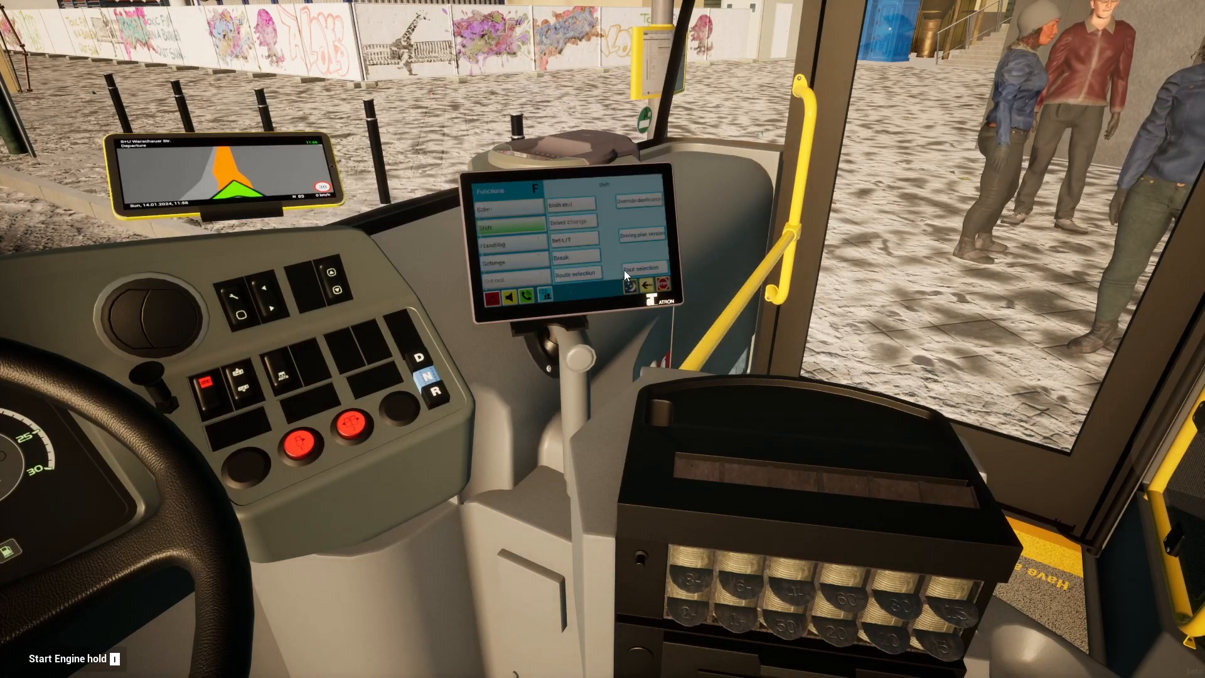
left_click(637, 202)
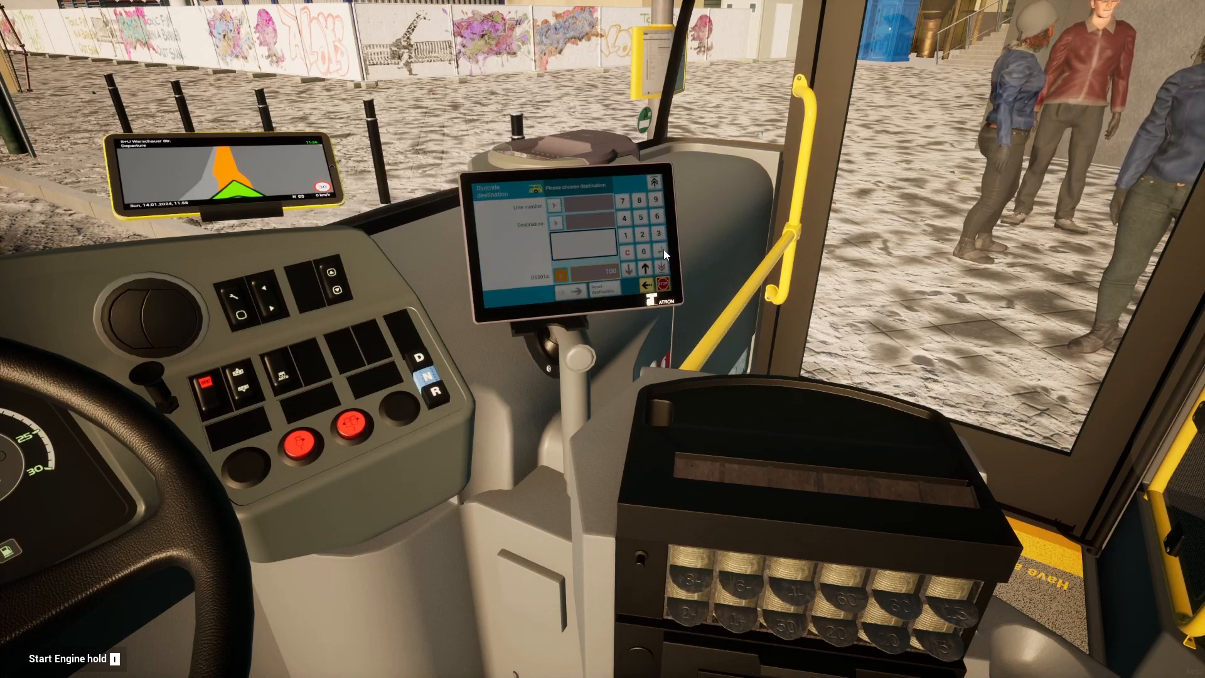
left_click(580, 286)
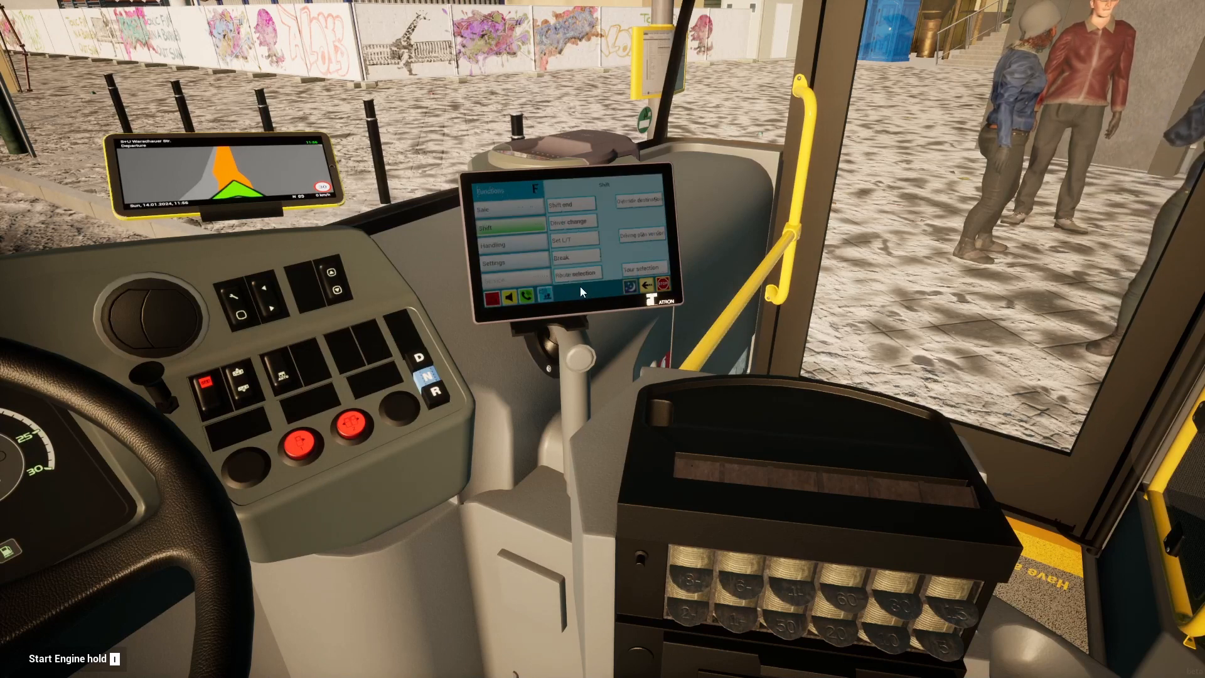
Check the matrix for special code 100 from outside the bus and return to the driver's seat
key("2")
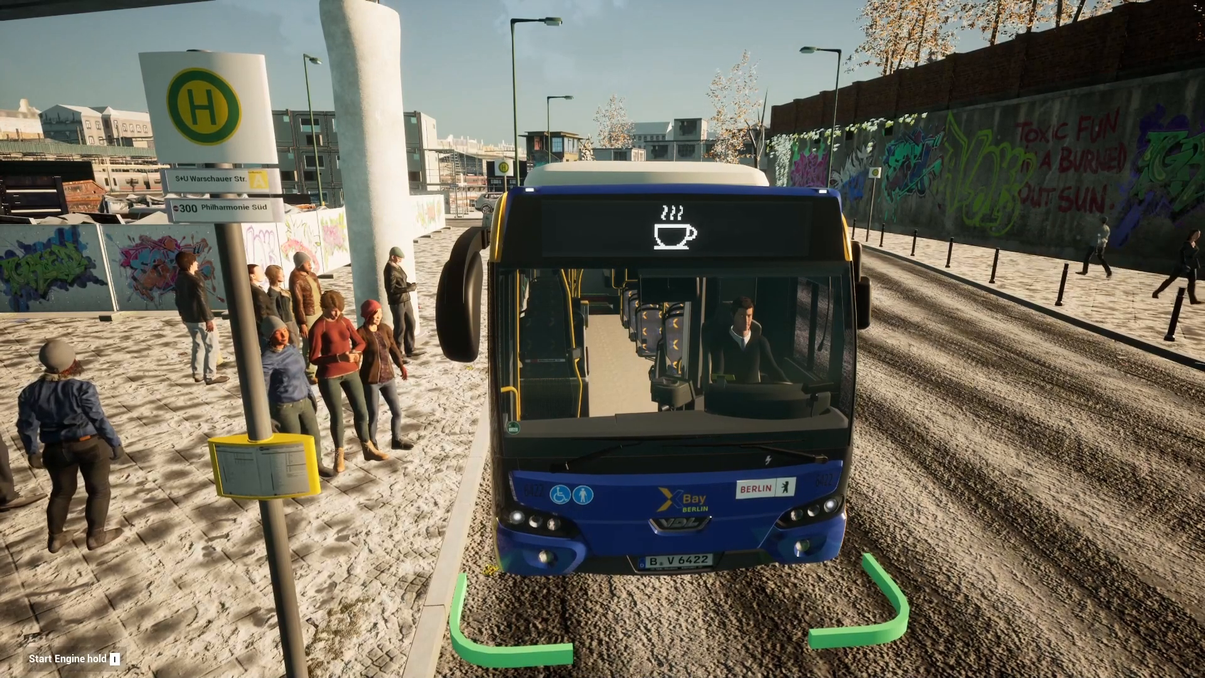
key("1")
Reset the destination override in the shift functions and view the regular line 300 matrix from outside the bus
left_click(635, 201)
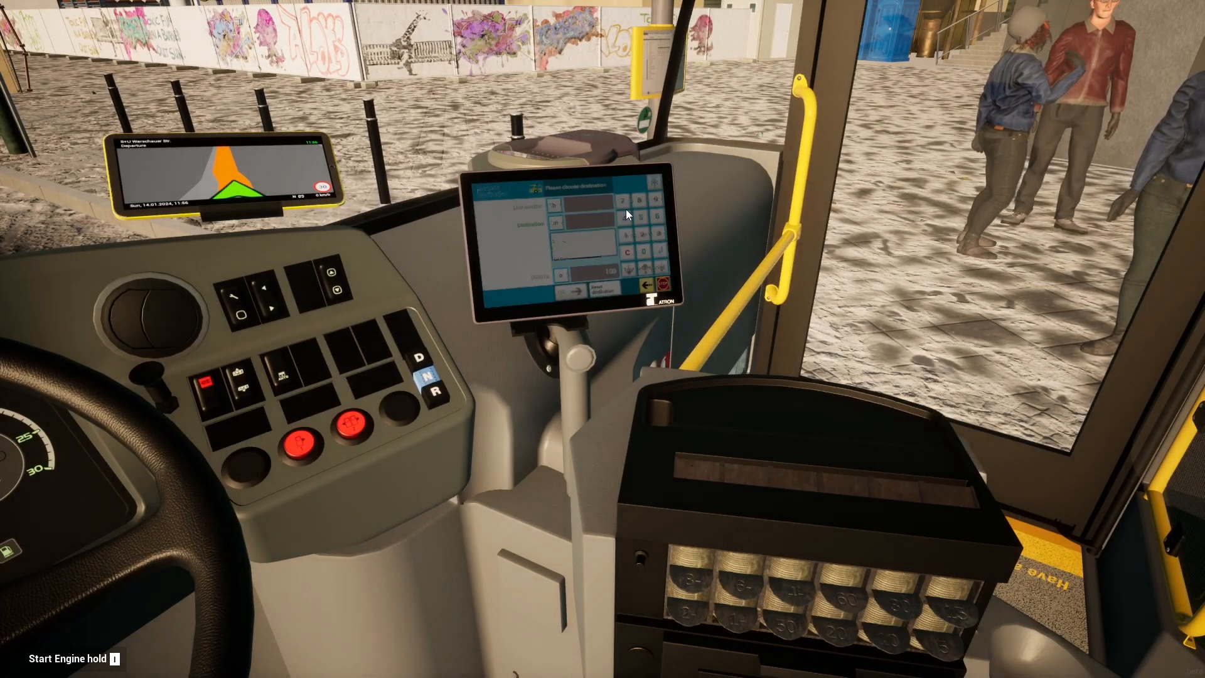
left_click(642, 262)
left_click(642, 262)
left_click(656, 250)
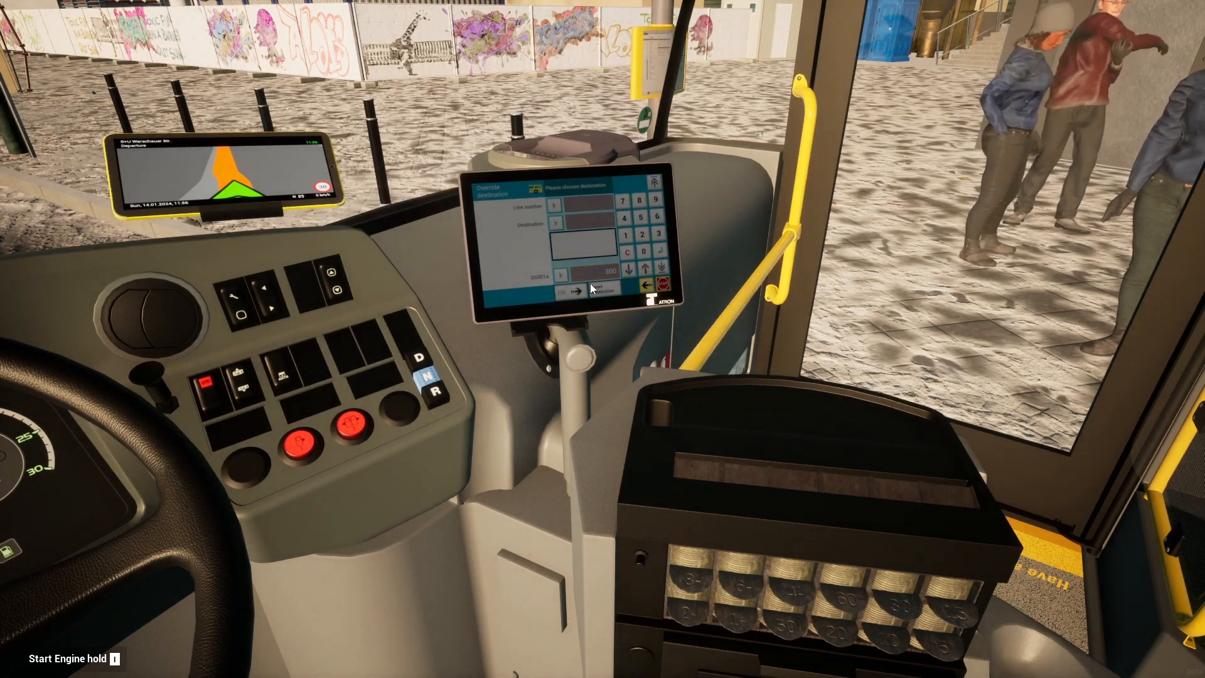
left_click(575, 291)
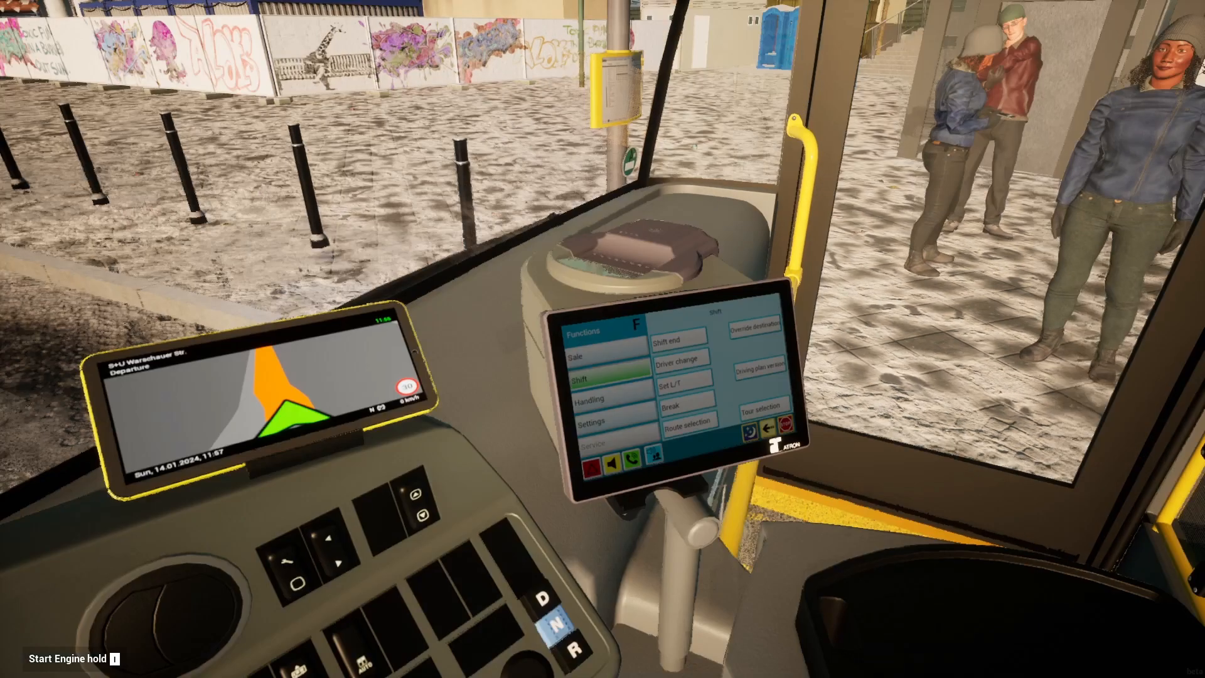
key("2")
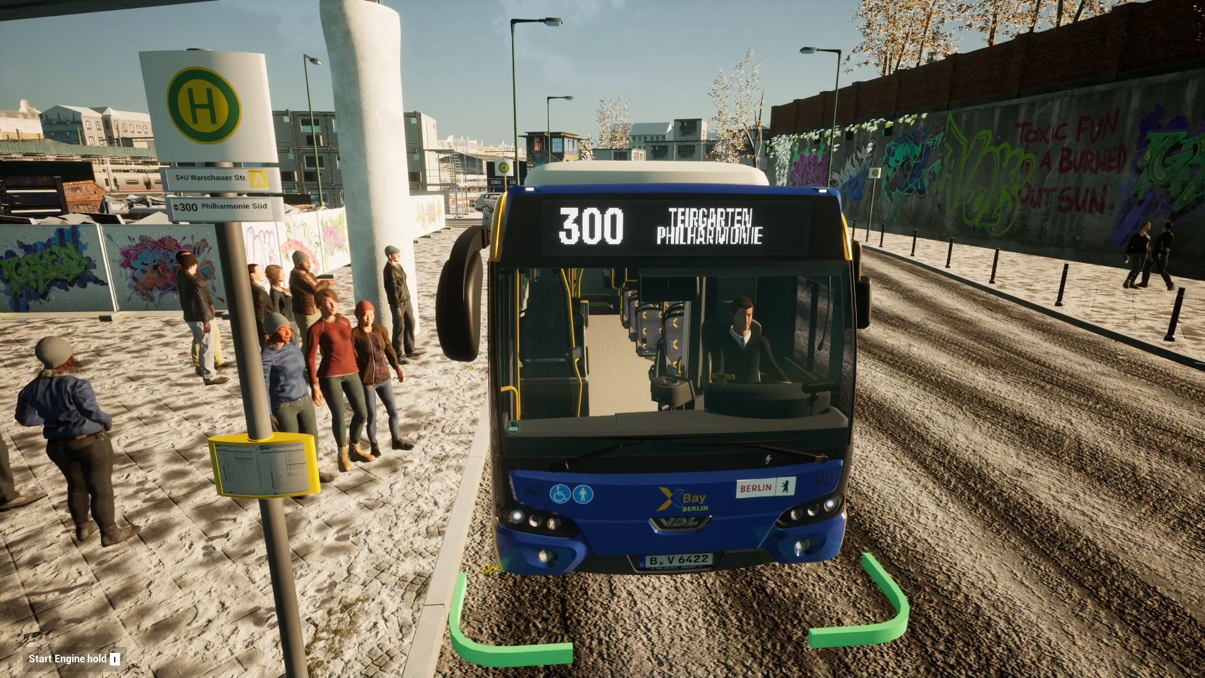
Inspect the cockpit and the line 300 front matrix from a different outside angle, and pause the game
key("1")
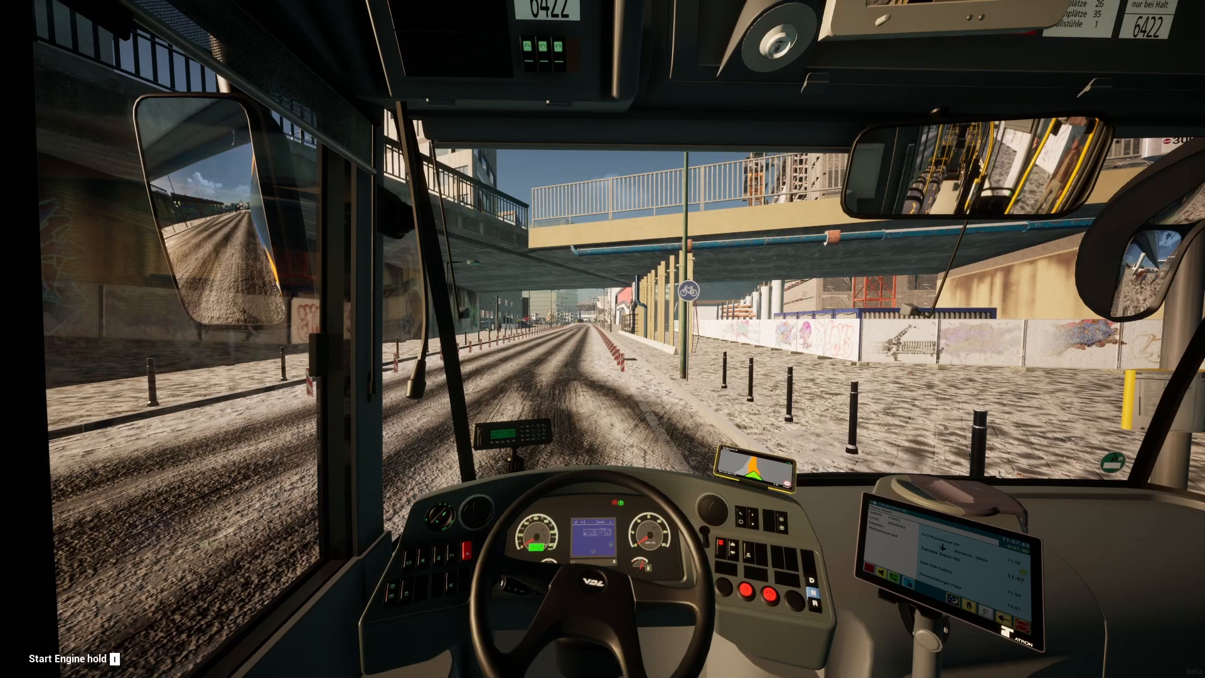
right_click_drag(602, 339, 832, 222)
right_click_drag(883, 367, 829, 409)
key("2")
key("3")
right_click_drag(602, 339, 14, 308)
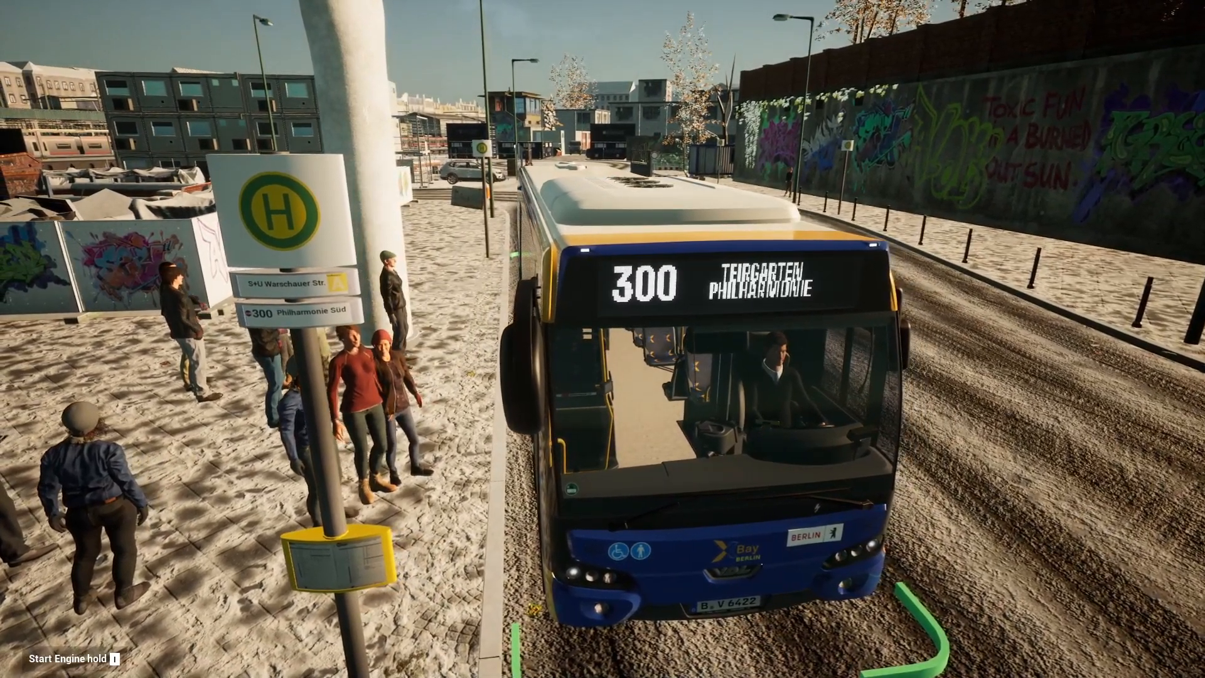
key("Escape")
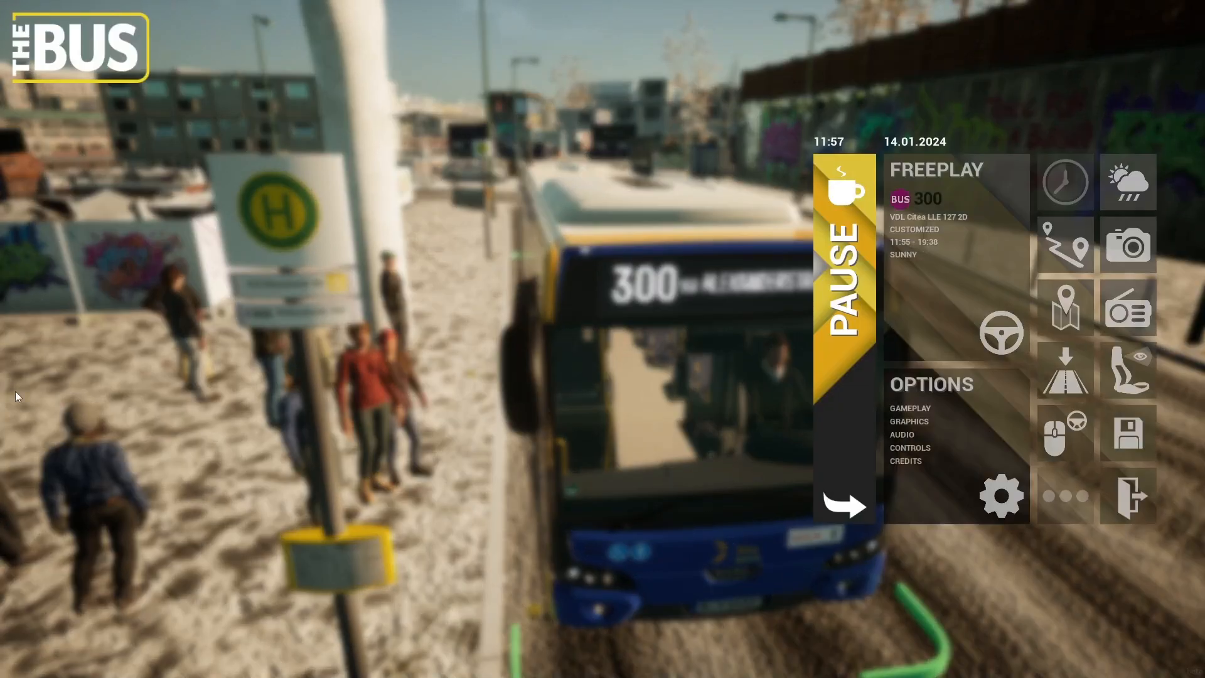